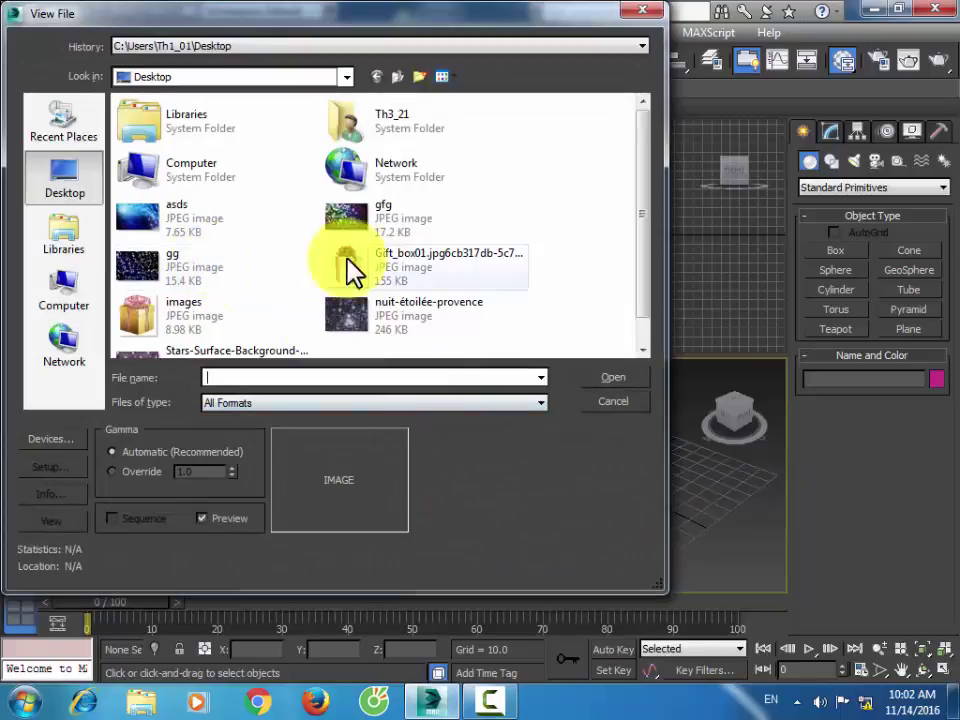
# Open the gift box reference image images.jpg from the Desktop and place its window over the lower-left viewport area.
pyautogui.doubleClick(216, 322)
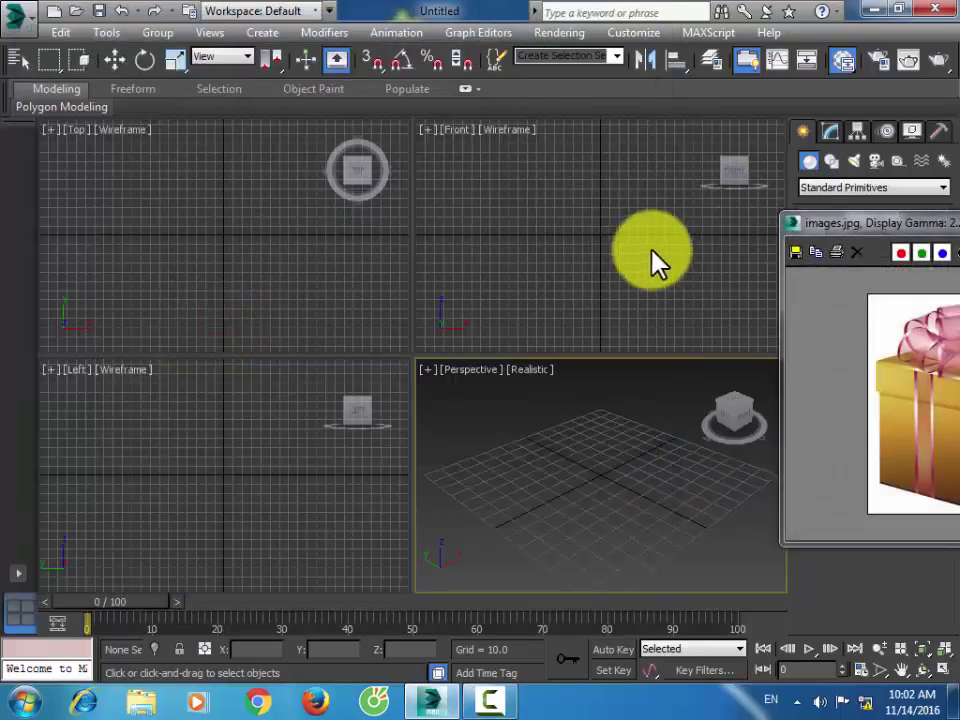
pyautogui.moveTo(850, 232); pyautogui.dragTo(84, 294)
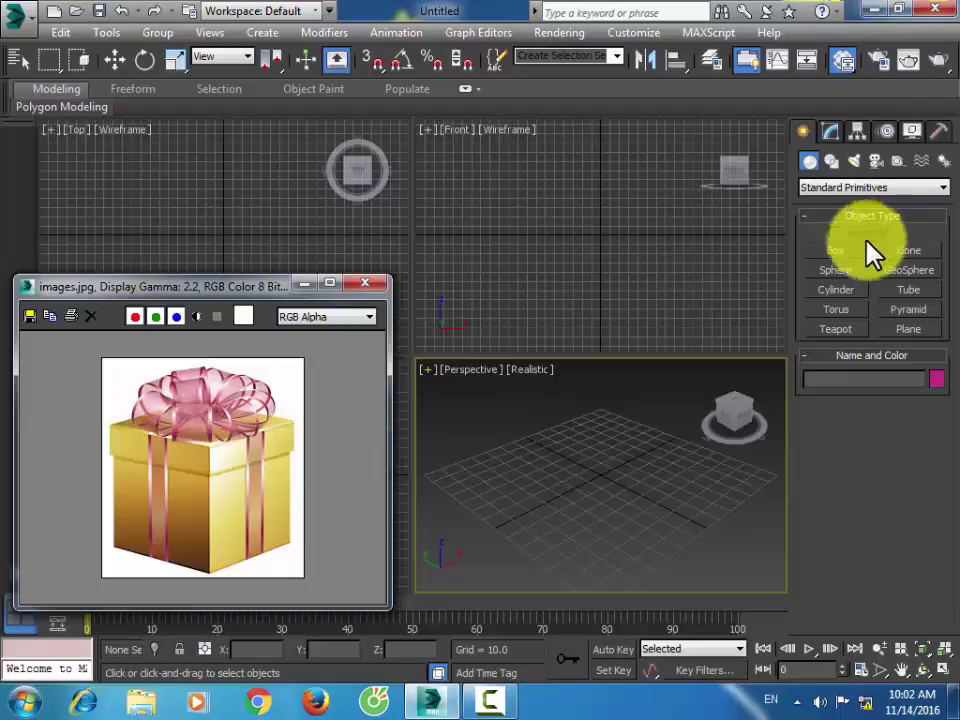
# Create a box about 54 long, 52 wide and 46 high in the Perspective view and move it to X 0, Y 0.
pyautogui.click(845, 256)
pyautogui.moveTo(594, 482); pyautogui.dragTo(608, 572)
pyautogui.click(574, 482)
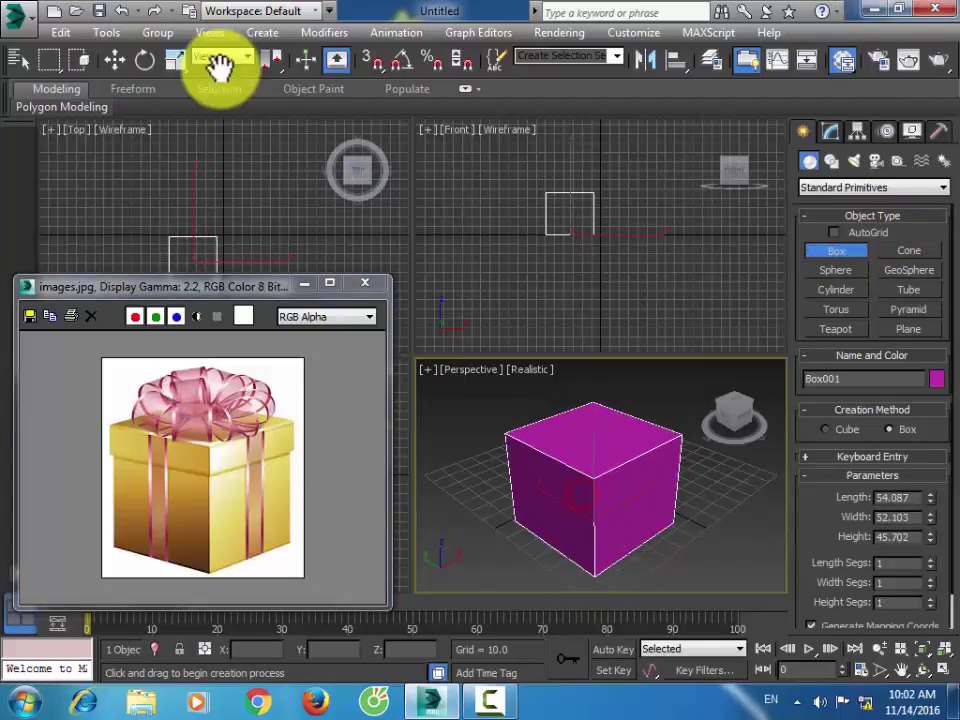
pyautogui.rightClick(114, 60)
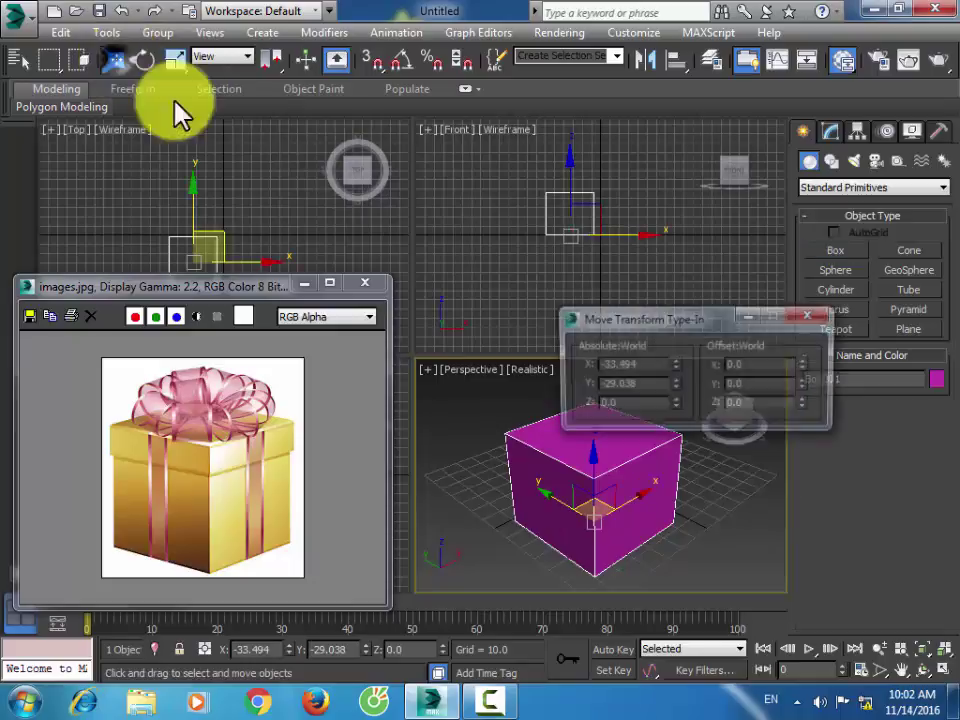
pyautogui.rightClick(675, 365)
pyautogui.rightClick(675, 384)
pyautogui.click(810, 316)
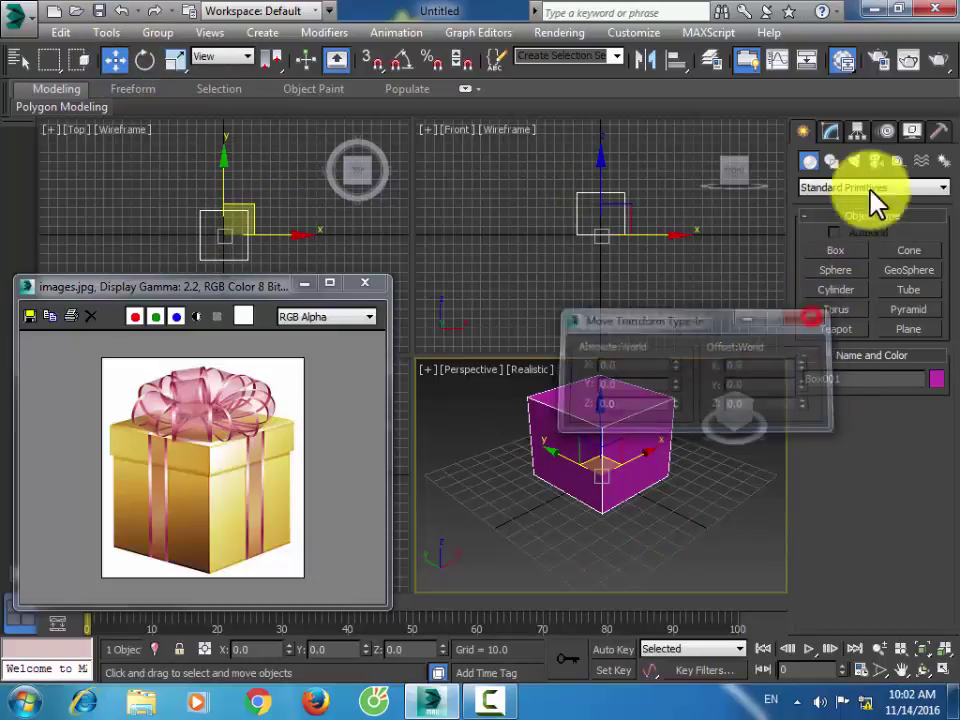
# Set the box's length, width and height to 60 and convert it to an Editable Poly.
pyautogui.click(830, 132)
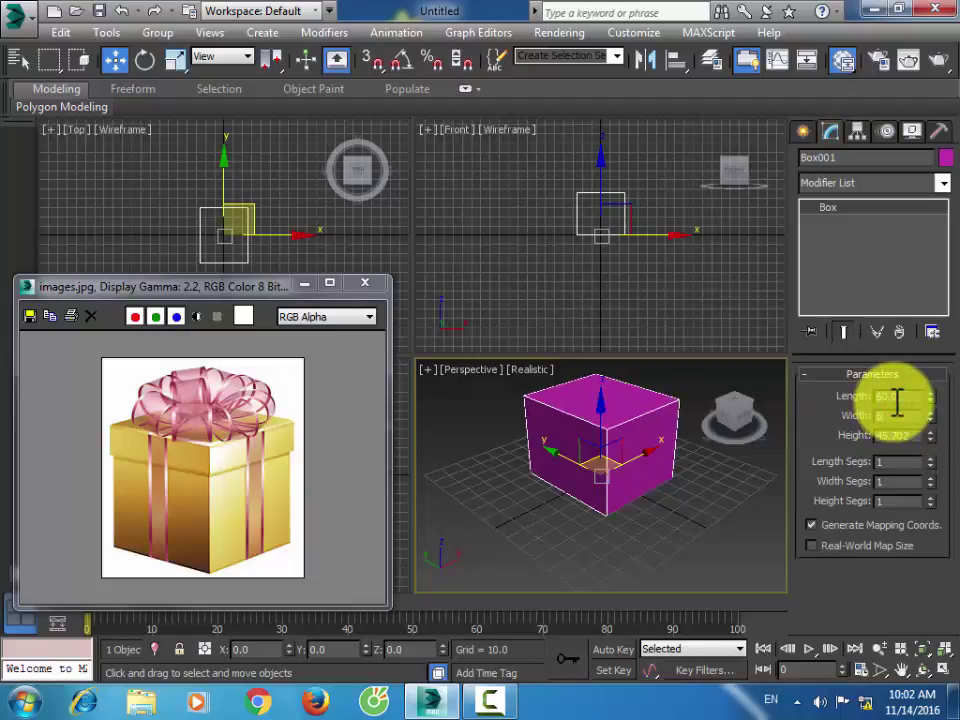
pyautogui.press('Return')
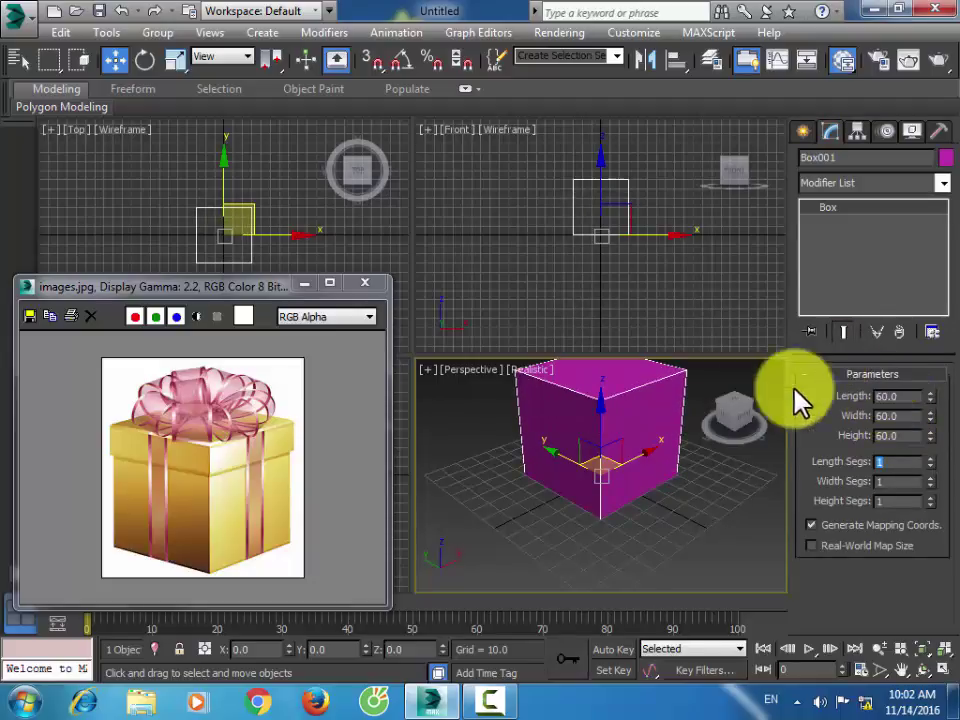
pyautogui.rightClick(675, 407)
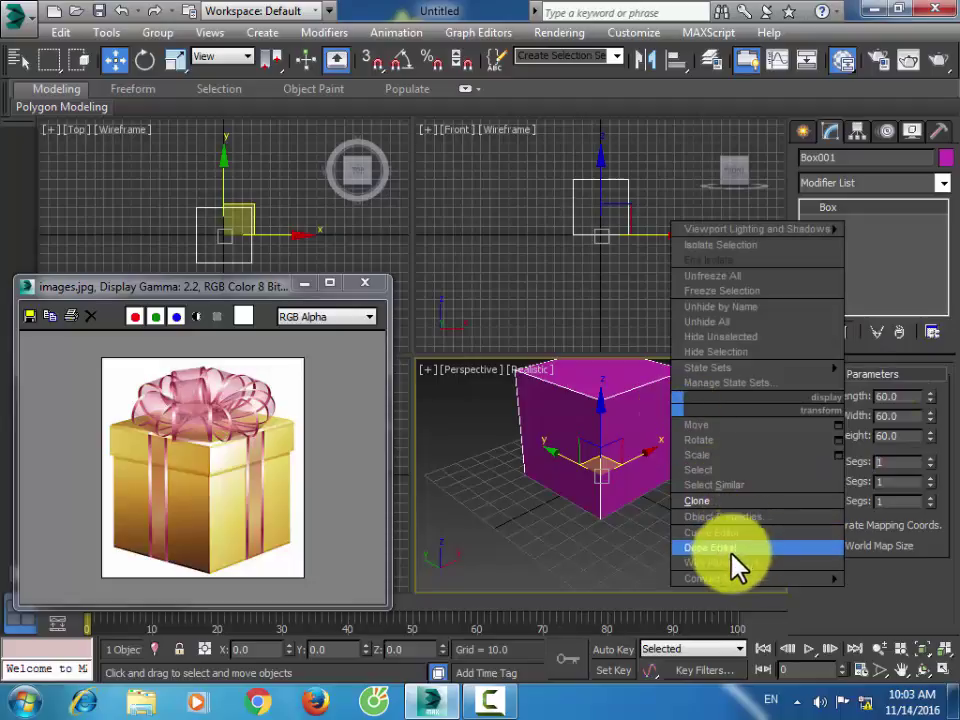
pyautogui.moveTo(730, 578)
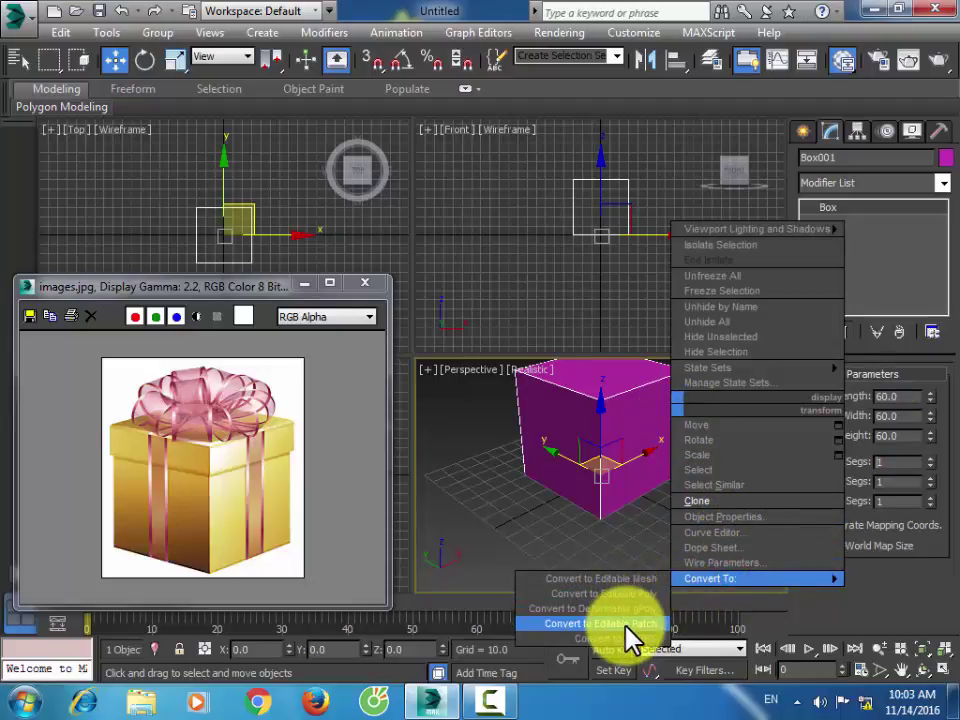
pyautogui.click(631, 593)
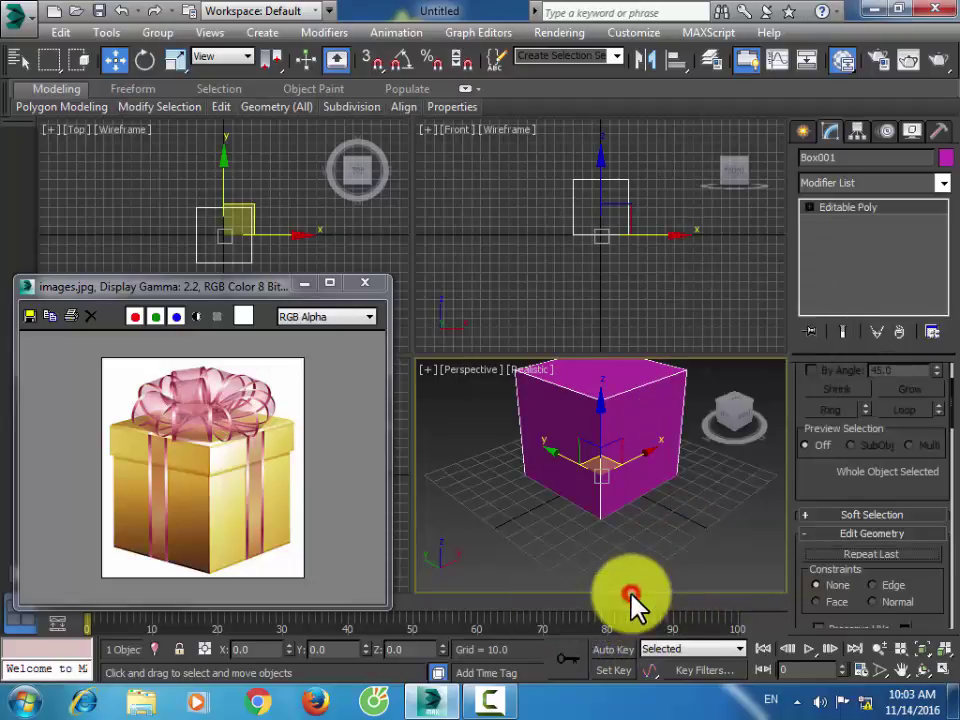
# Connect the box's four vertical edges with one segment and raise the new edge loop to about Z 48.
pyautogui.click(808, 207)
pyautogui.click(838, 237)
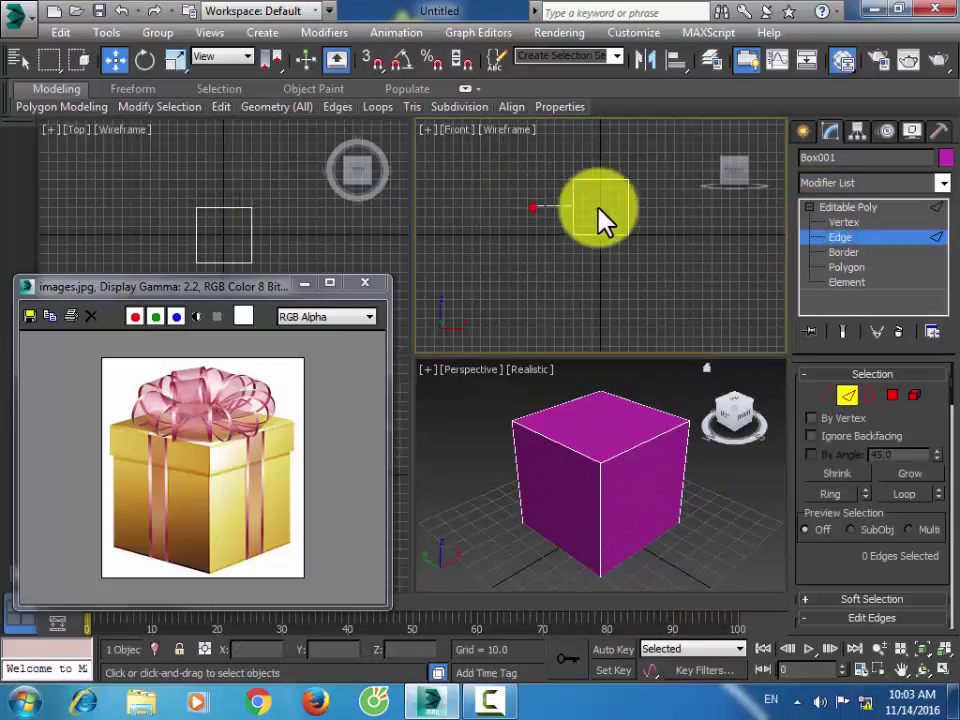
pyautogui.moveTo(605, 165); pyautogui.dragTo(696, 221)
pyautogui.scroll(-5, 843, 550)
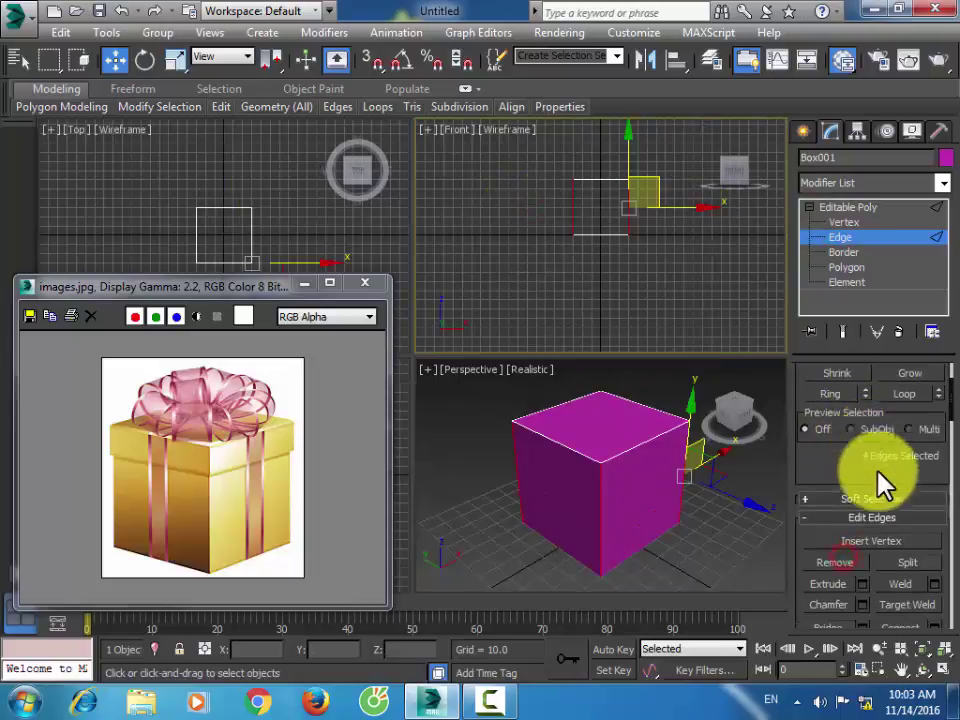
pyautogui.click(933, 459)
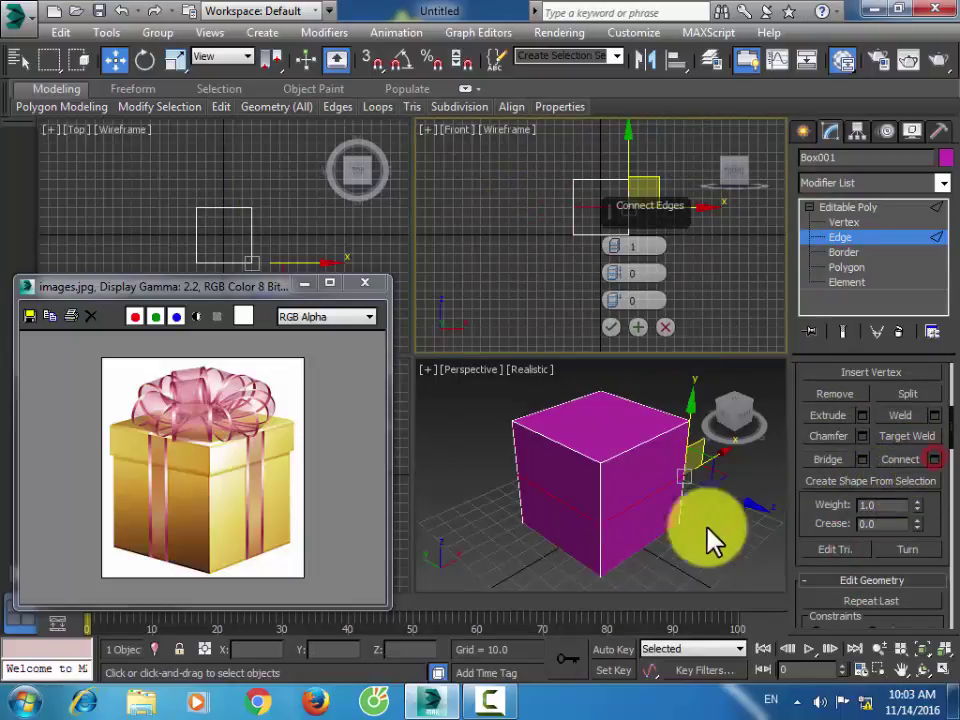
pyautogui.click(609, 328)
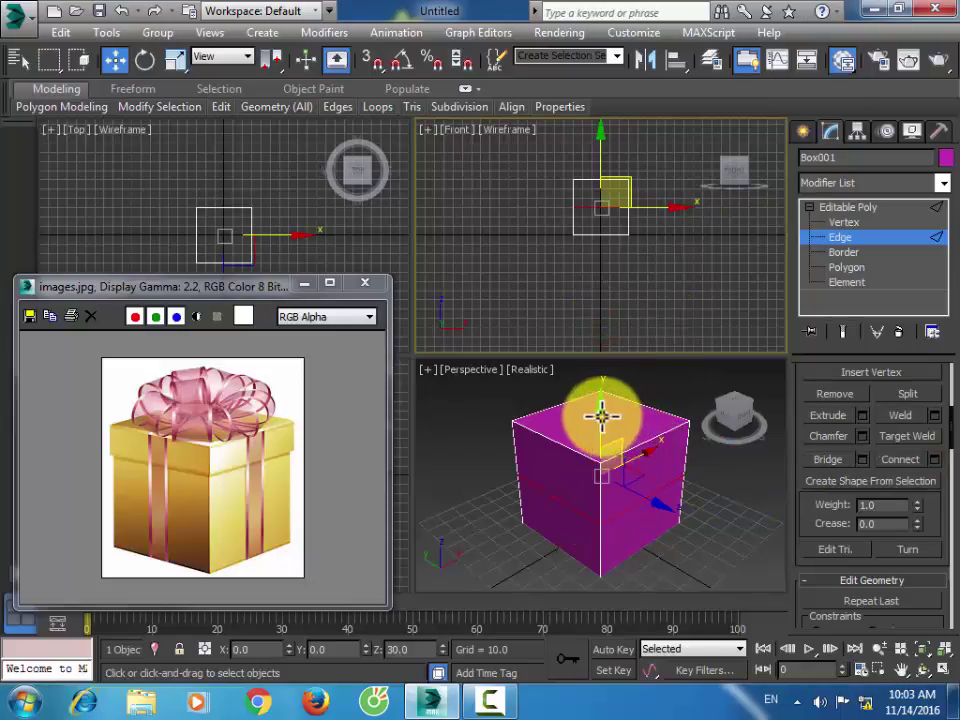
pyautogui.moveTo(601, 415); pyautogui.dragTo(604, 399)
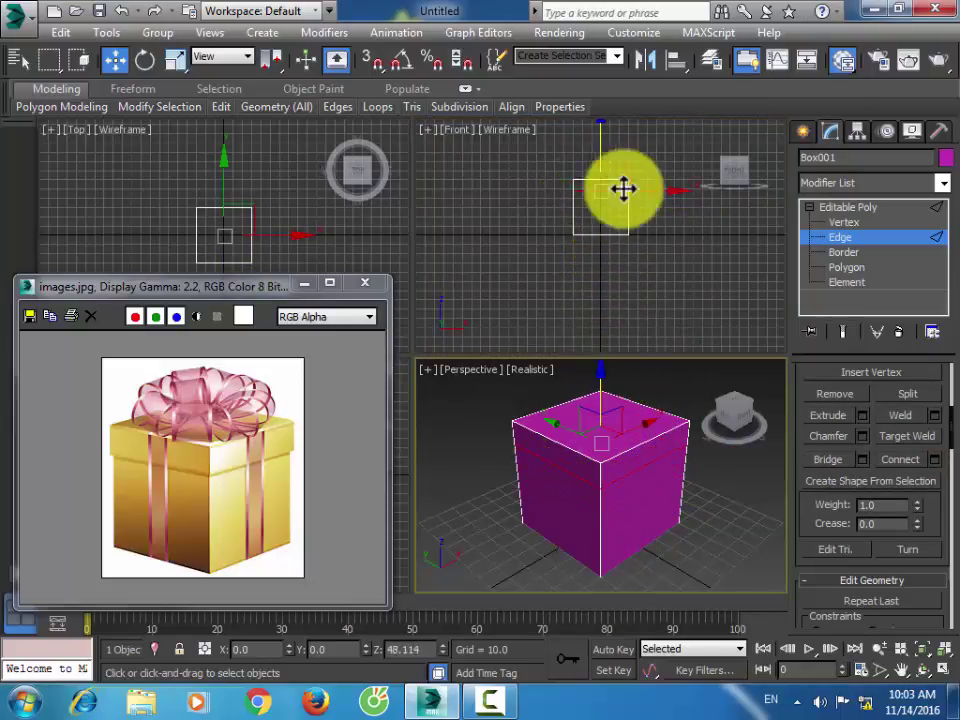
# Extrude the four side polygons of the upper band outward by Local Normal with a height of 1.0, then leave polygon editing.
pyautogui.click(830, 267)
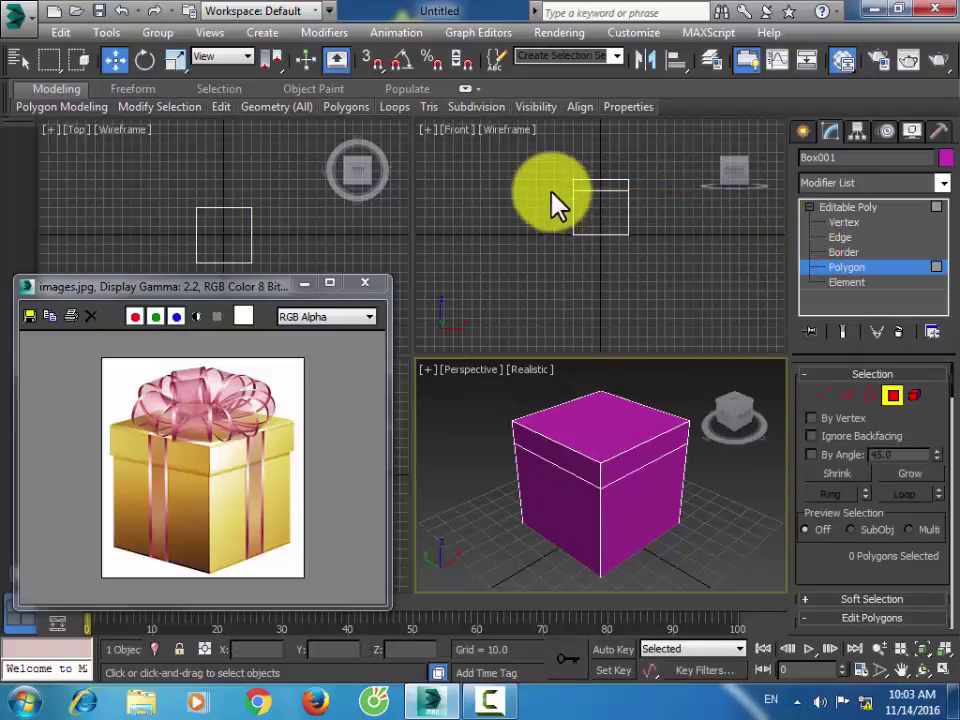
pyautogui.moveTo(552, 186); pyautogui.dragTo(654, 189)
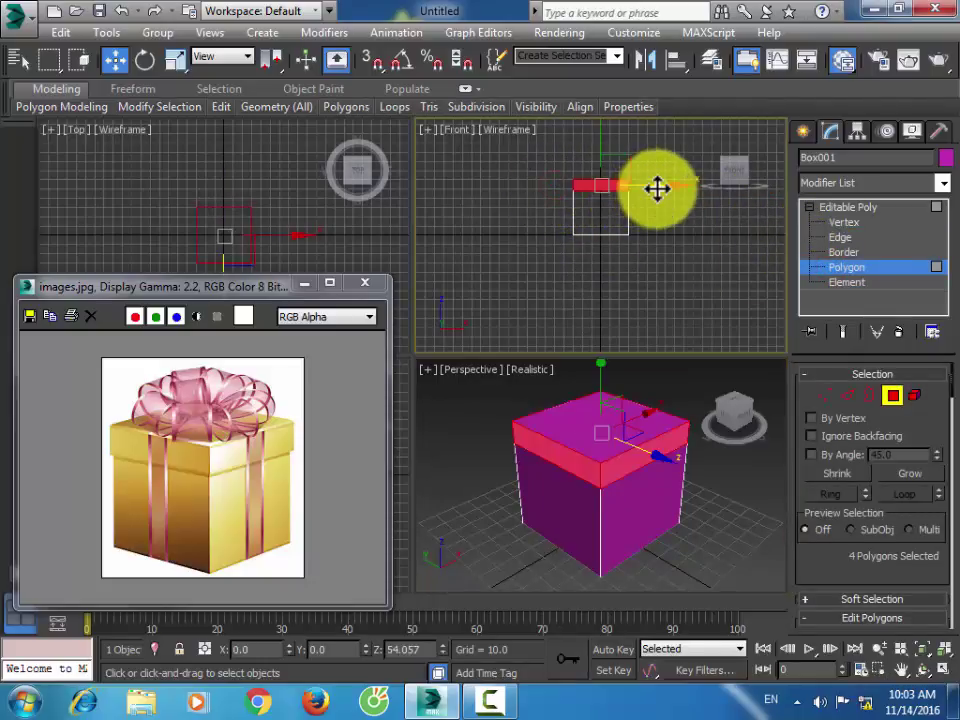
pyautogui.moveTo(879, 546); pyautogui.dragTo(876, 460)
pyautogui.scroll(-3, 880, 482)
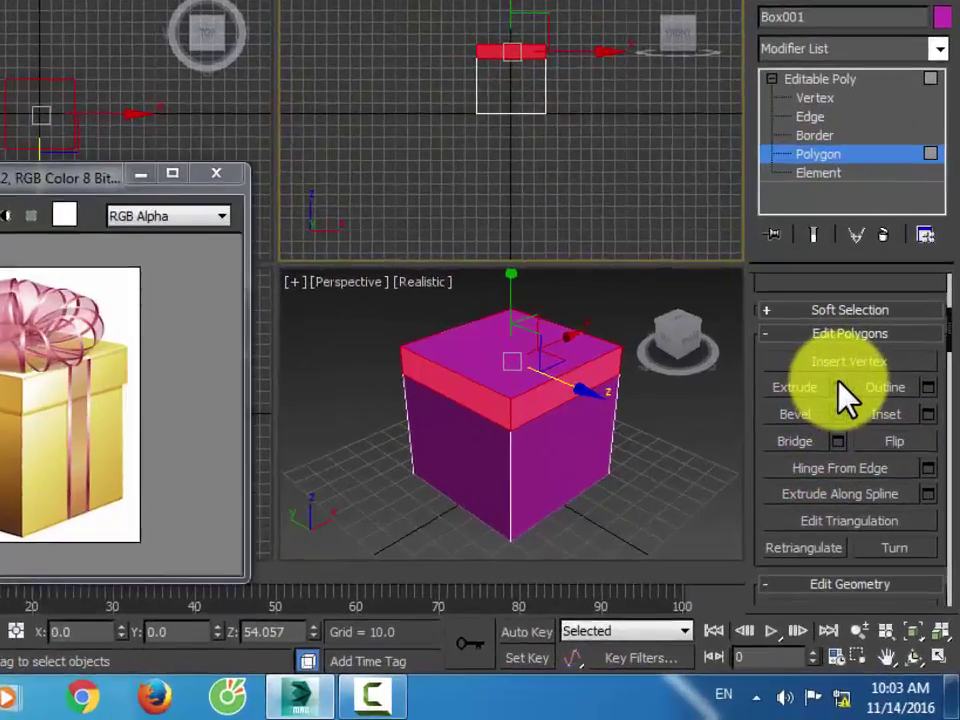
pyautogui.click(862, 454)
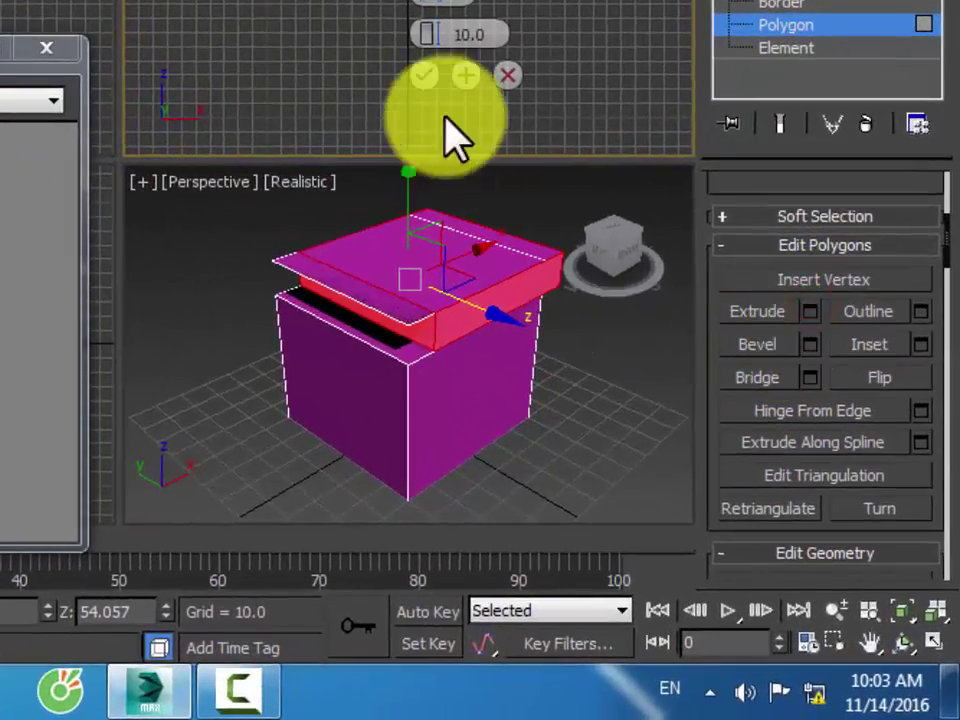
pyautogui.click(468, 16)
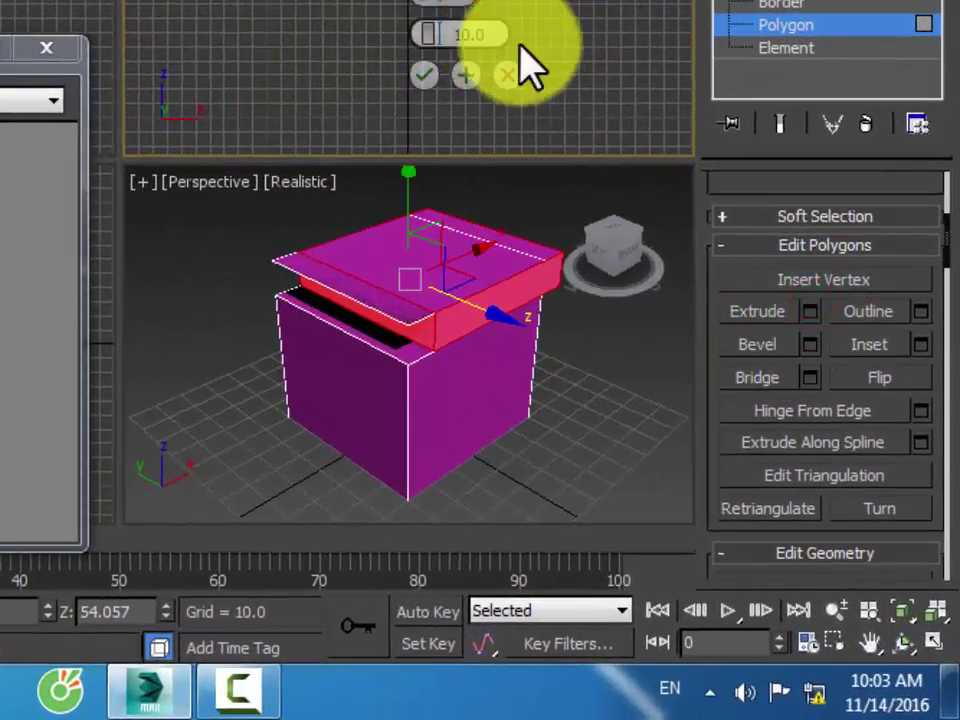
pyautogui.click(460, 18)
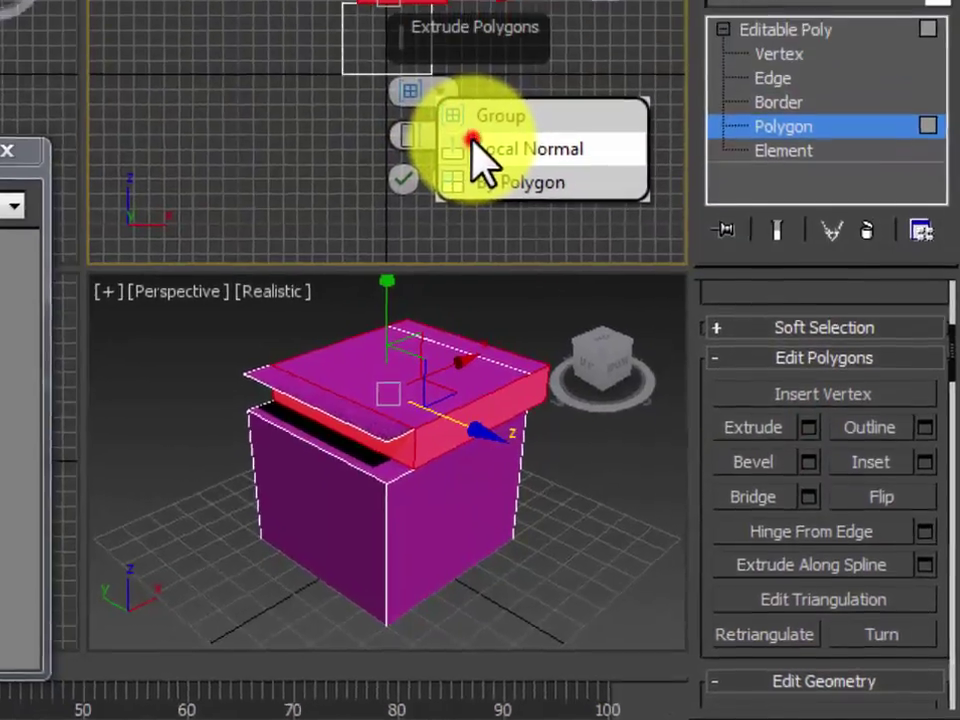
pyautogui.click(475, 45)
pyautogui.doubleClick(430, 376)
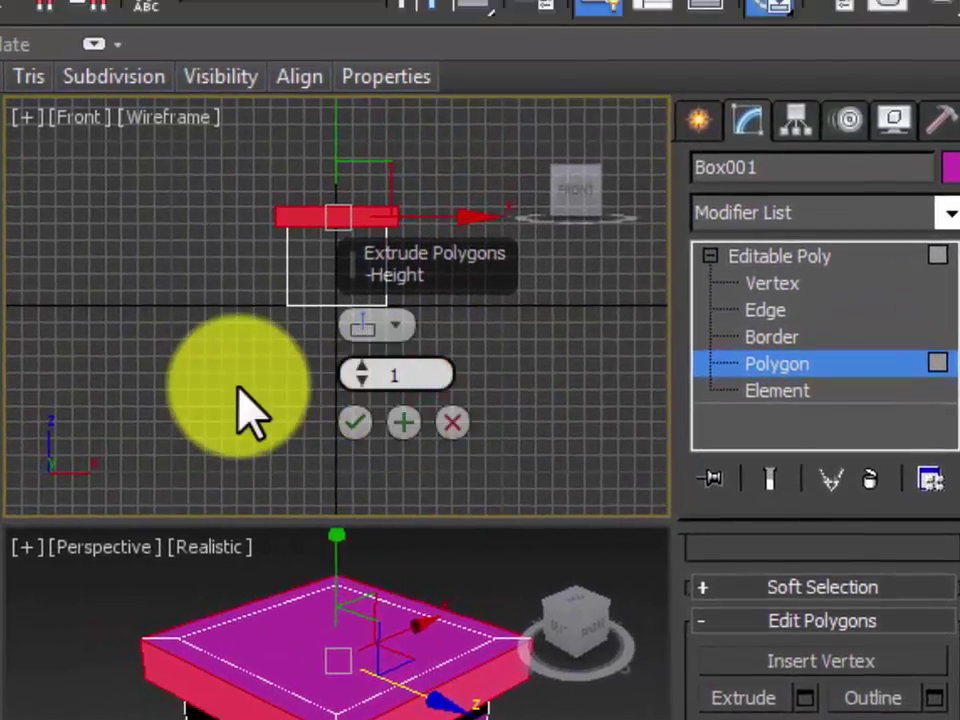
pyautogui.press('Return')
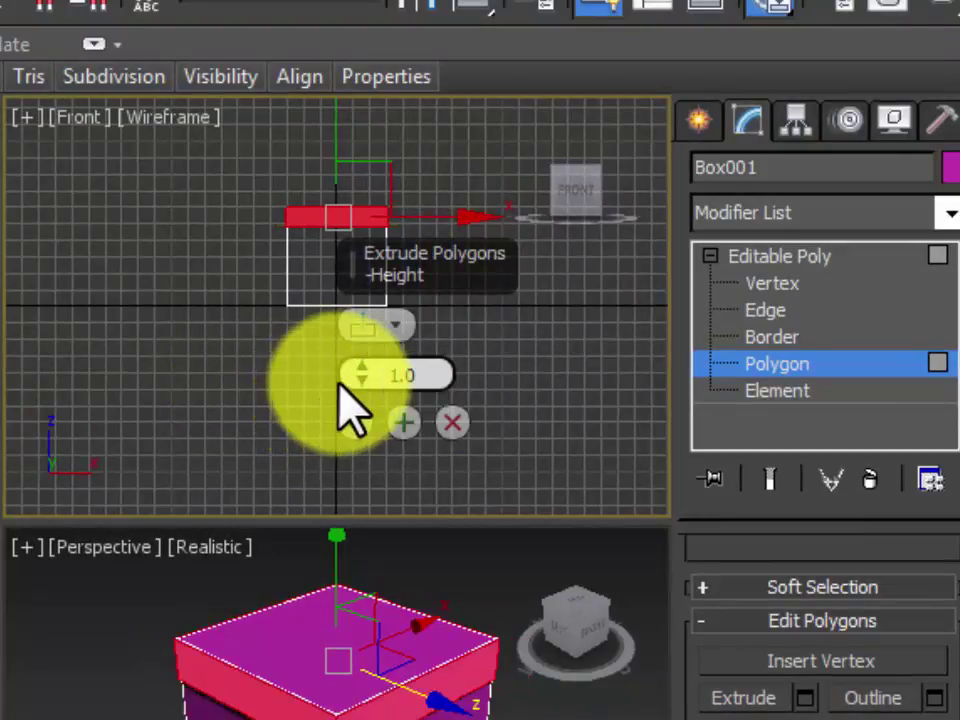
pyautogui.click(356, 420)
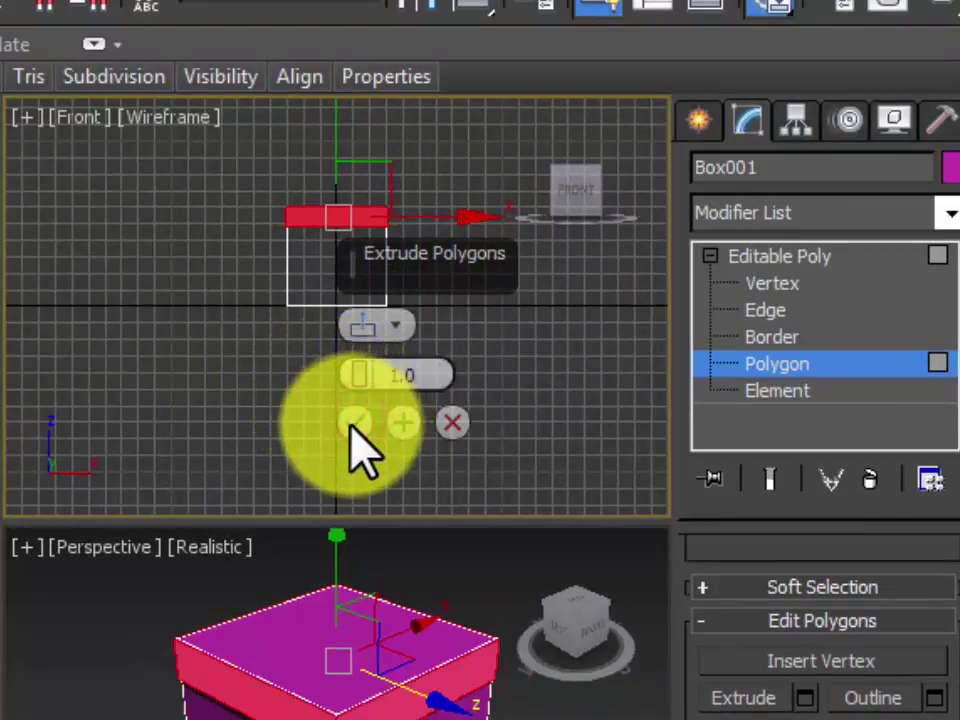
pyautogui.click(352, 426)
pyautogui.click(768, 256)
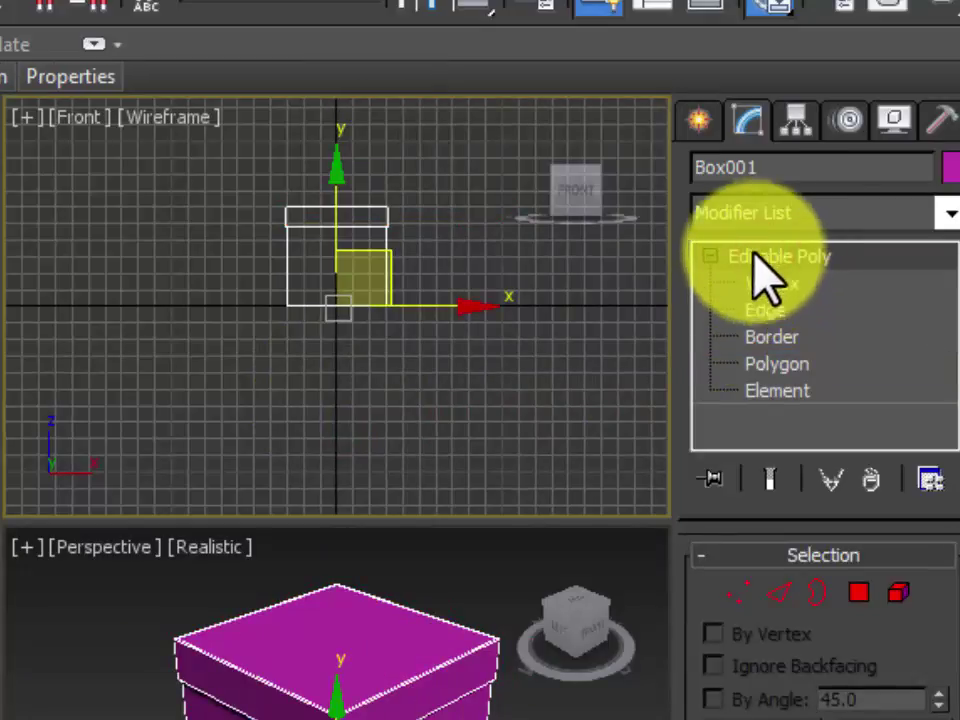
# Draw a spline rectangle around the box in the Front view, about 60.5 long and 62.5 wide.
pyautogui.click(700, 121)
pyautogui.click(751, 172)
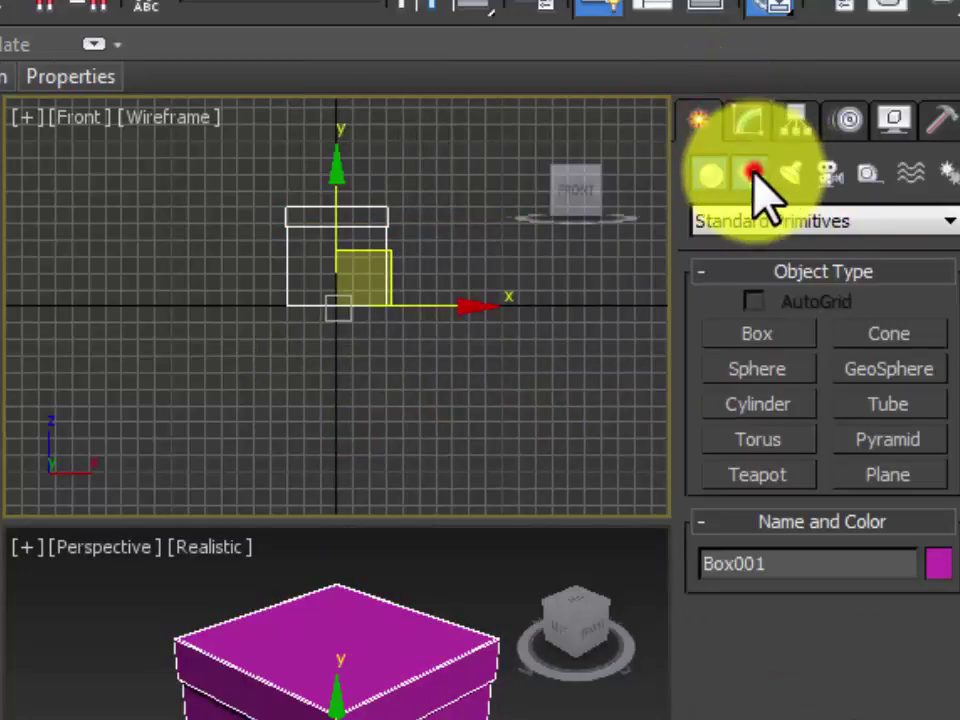
pyautogui.click(889, 362)
pyautogui.moveTo(319, 236); pyautogui.dragTo(286, 205)
pyautogui.rightClick(250, 226)
pyautogui.press('z')
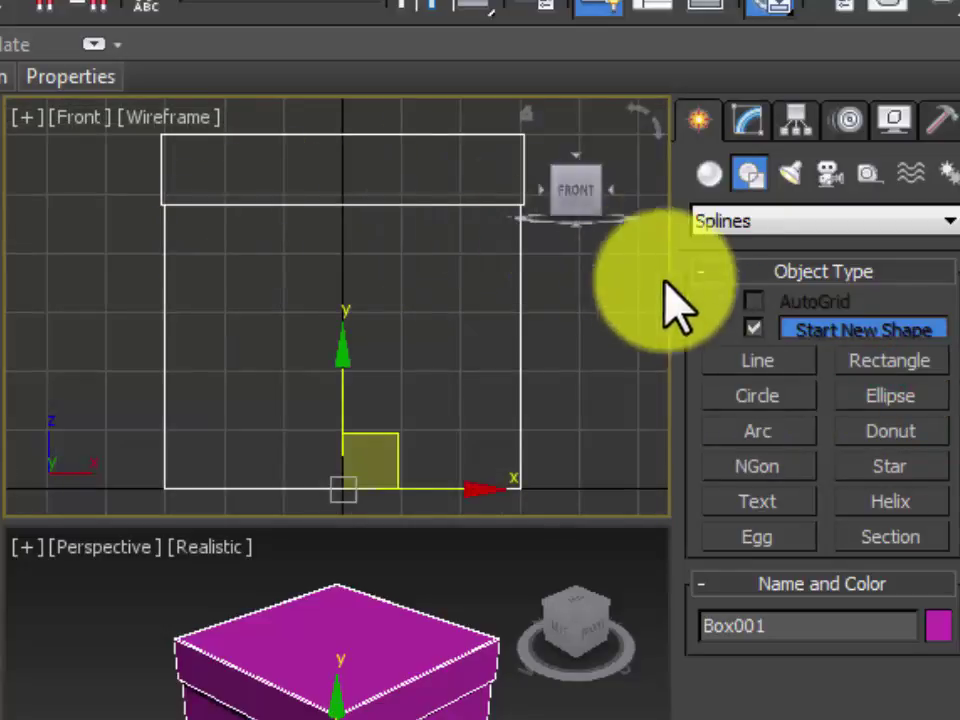
pyautogui.click(900, 360)
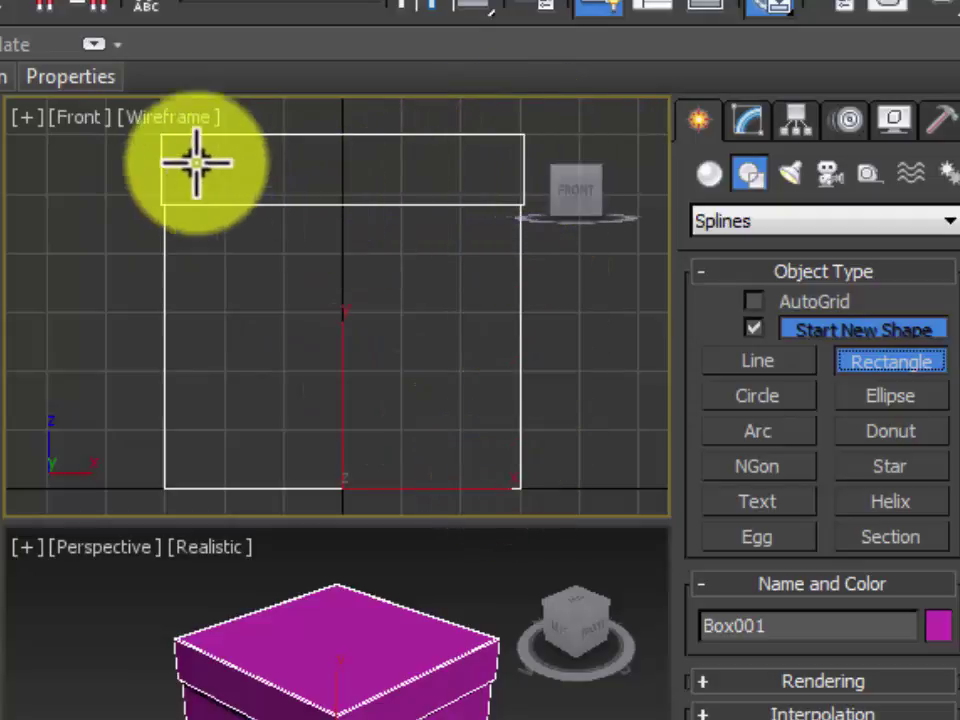
pyautogui.moveTo(156, 129); pyautogui.dragTo(527, 489)
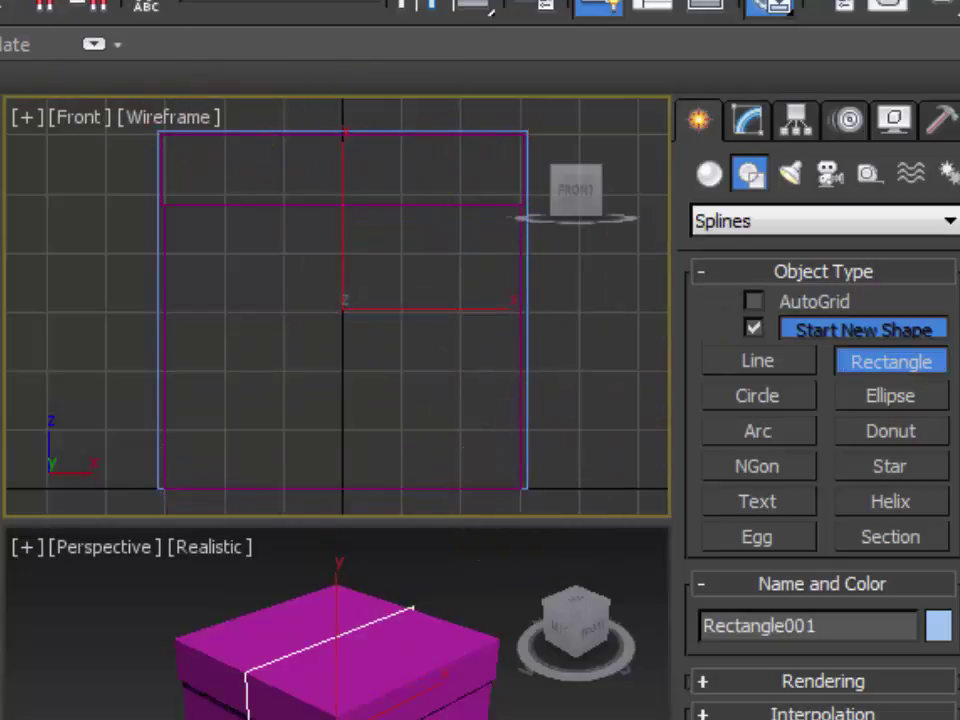
# Move the rectangle to exactly X 0, Y 0 in world coordinates.
pyautogui.press('w')
pyautogui.press('F12')
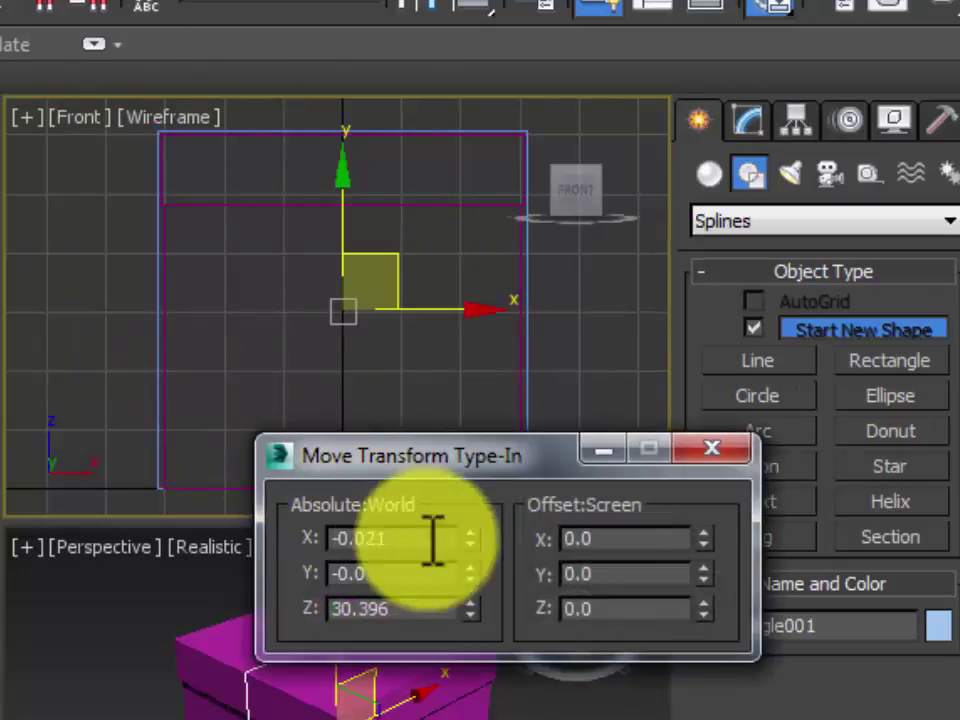
pyautogui.rightClick(470, 545)
pyautogui.rightClick(469, 573)
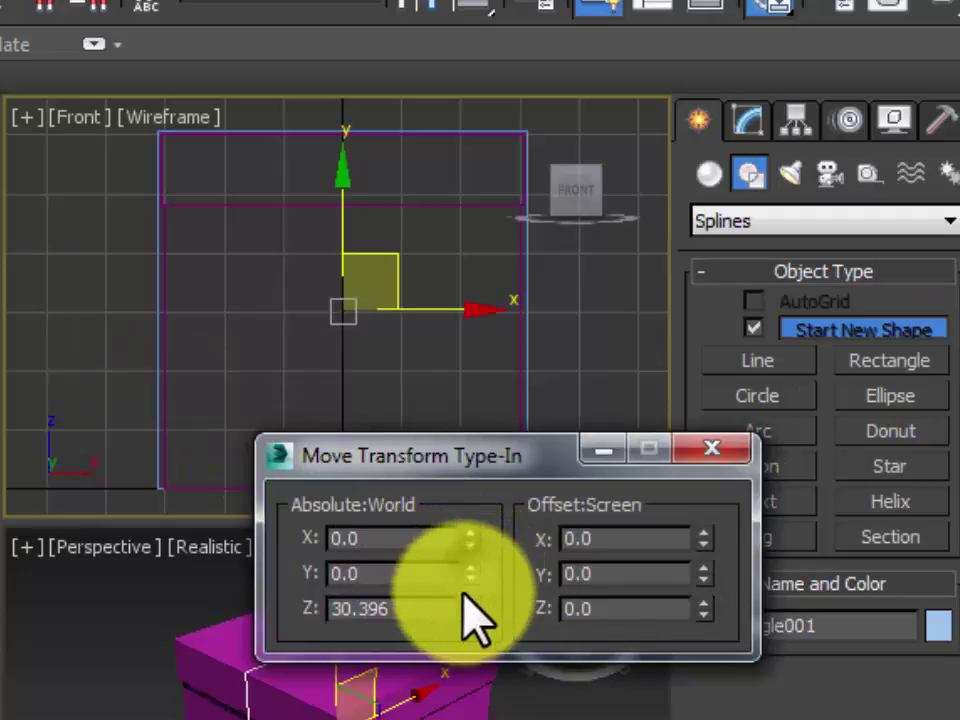
pyautogui.click(707, 456)
# Set the rectangle's length and width to 61.25.
pyautogui.click(750, 124)
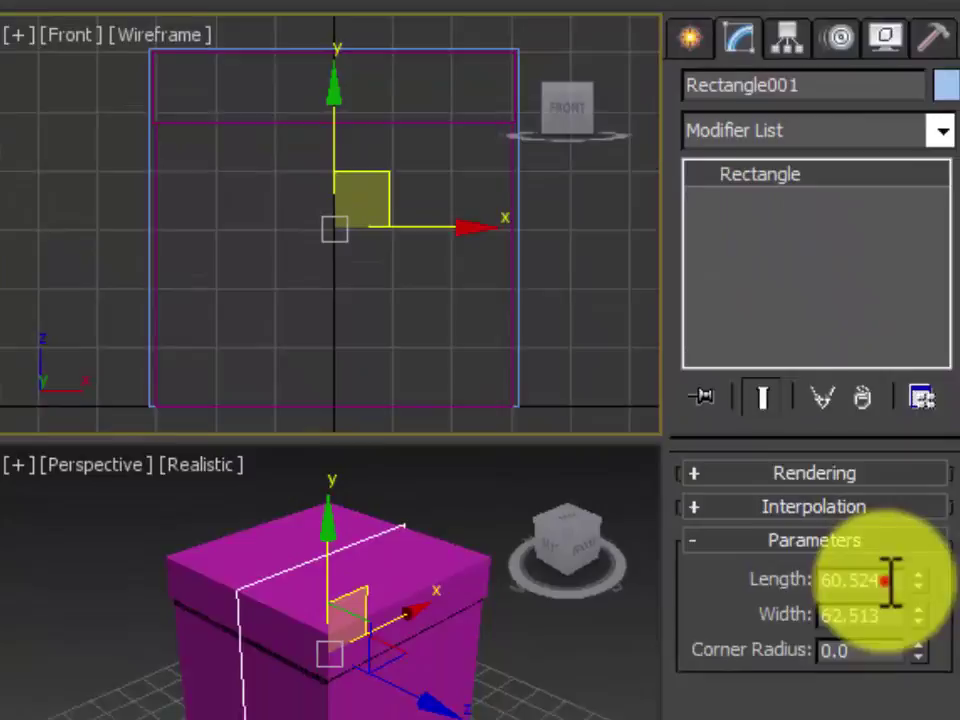
pyautogui.doubleClick(885, 662)
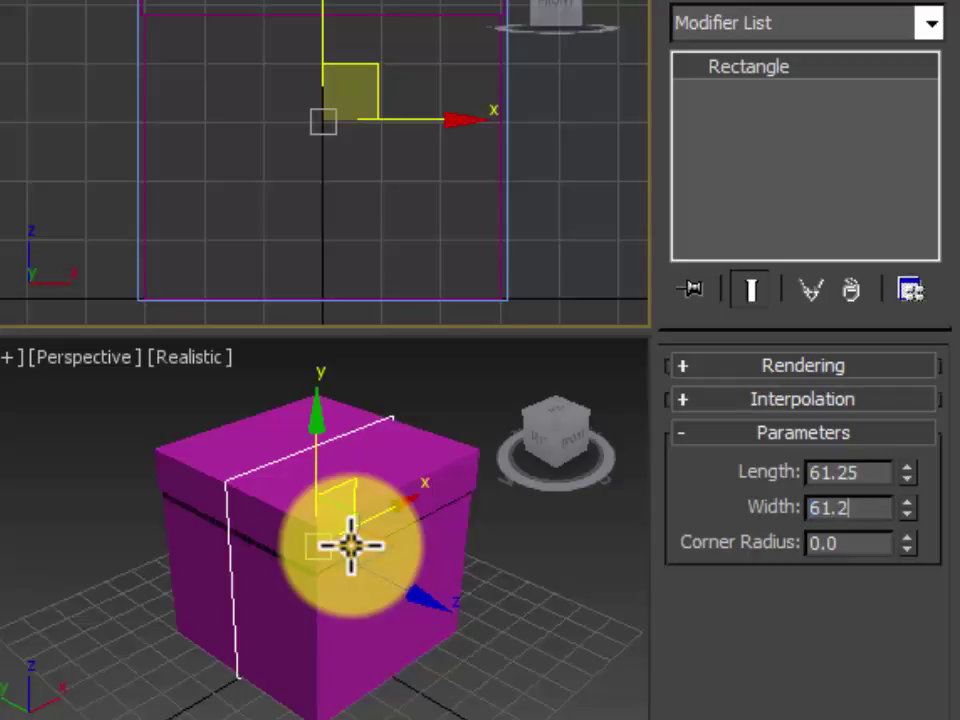
pyautogui.write('5')
pyautogui.press('Tab')
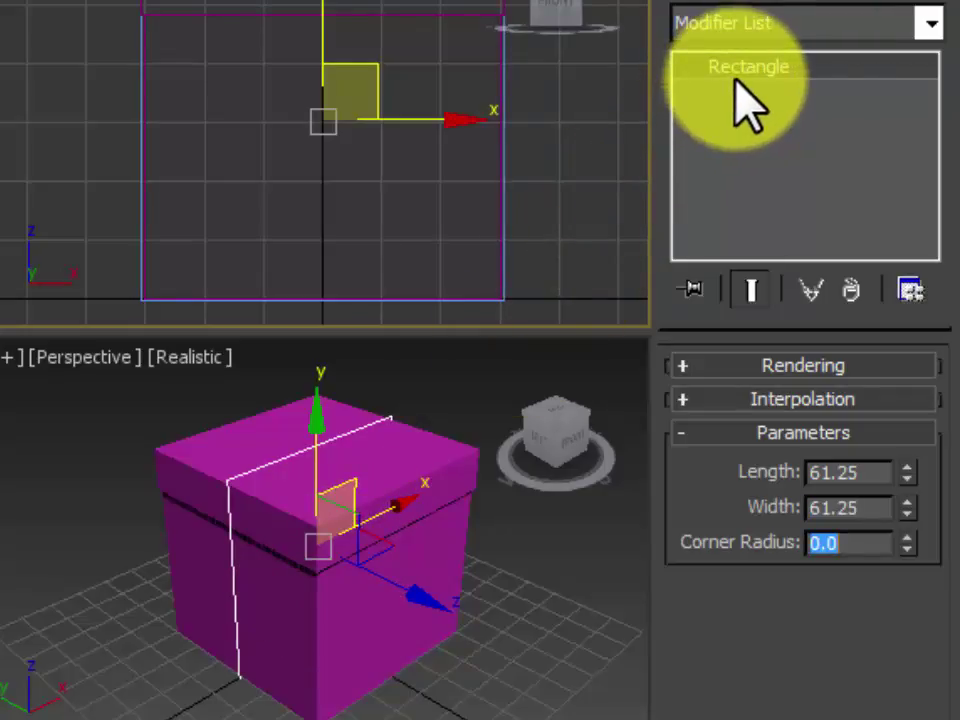
# Set the rectangle's length to 61.0, adjust its width as well, and convert it to an Editable Spline.
pyautogui.click(881, 470)
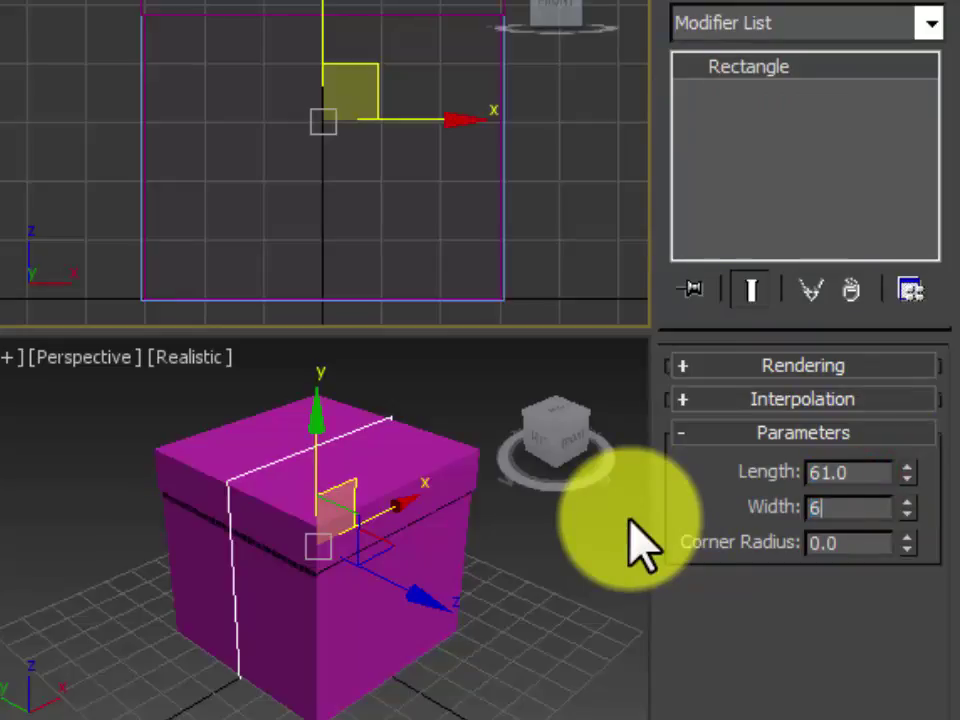
pyautogui.rightClick(747, 80)
pyautogui.click(768, 298)
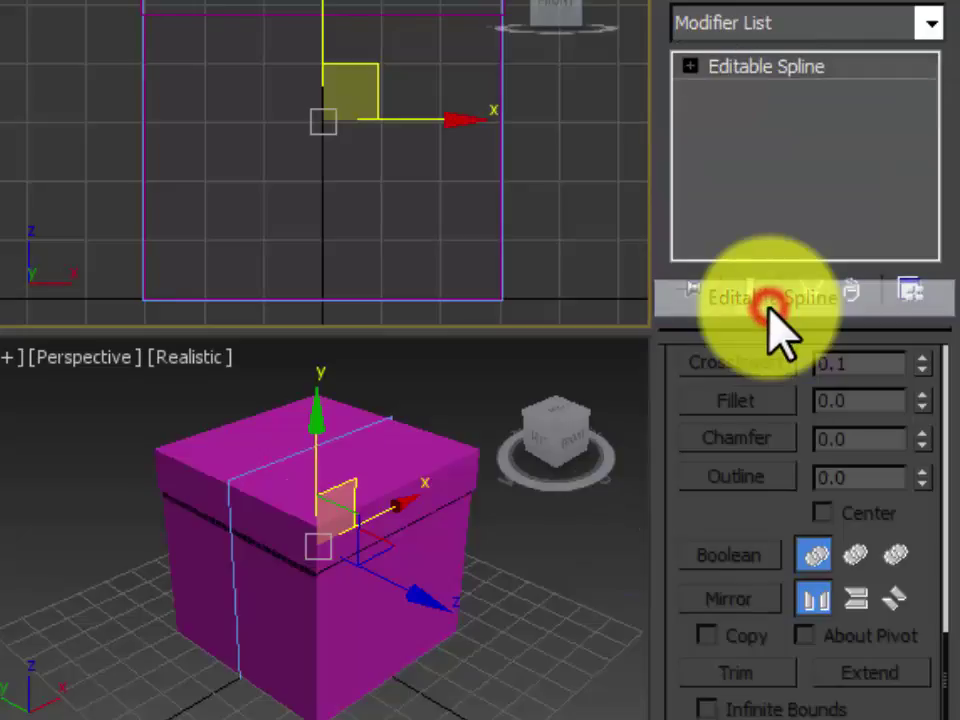
# Apply a thin Outline to the rectangle's entire spline at Spline level, then leave spline editing.
pyautogui.click(690, 66)
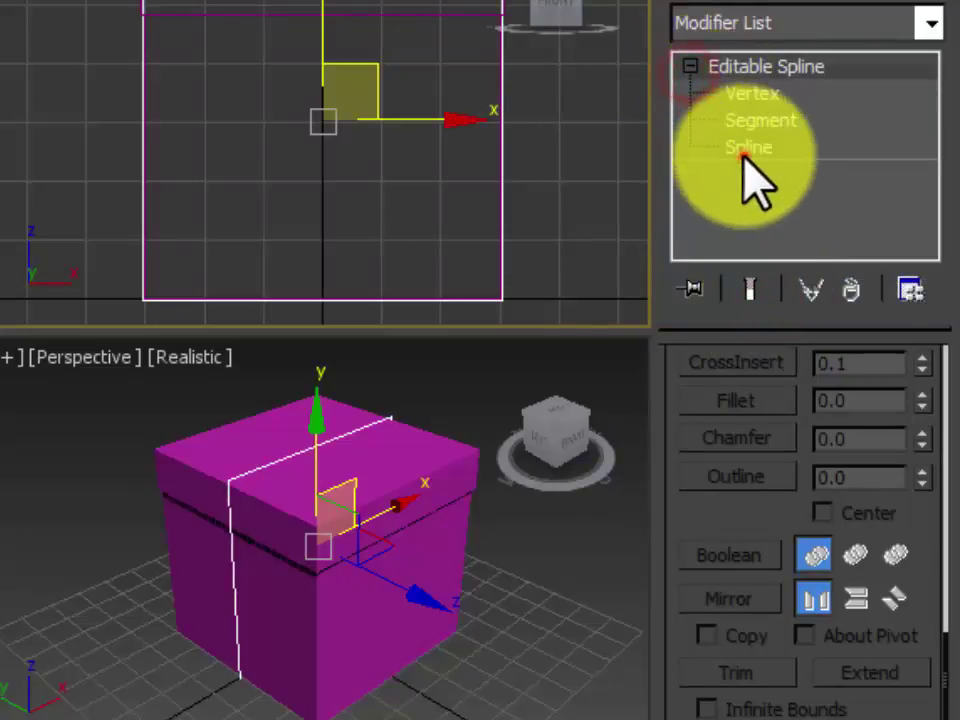
pyautogui.click(745, 150)
pyautogui.click(440, 170)
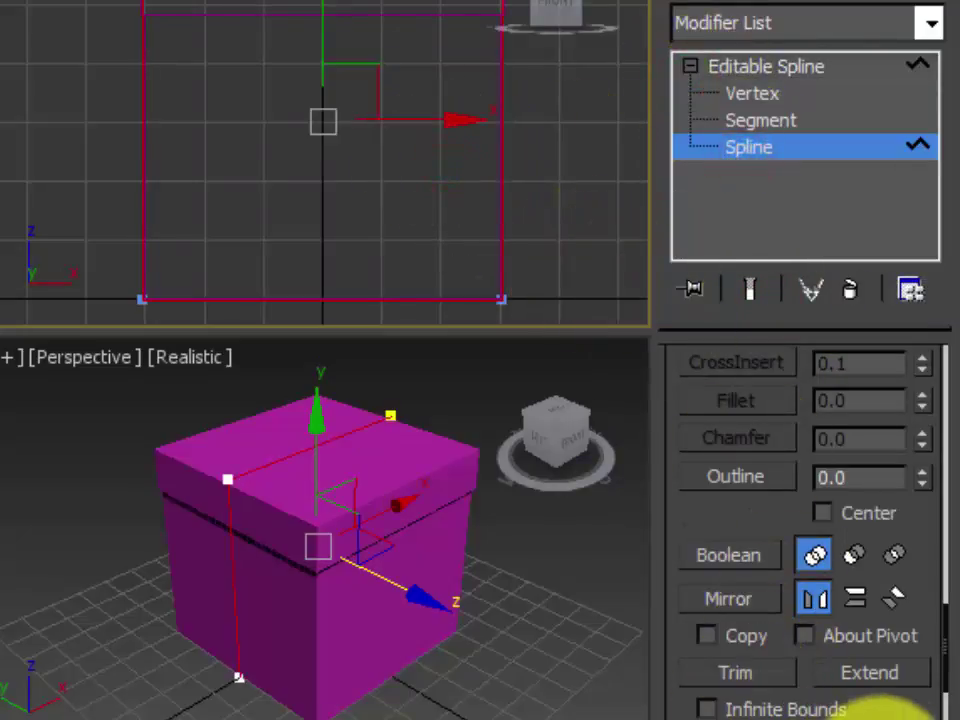
pyautogui.moveTo(900, 700); pyautogui.dragTo(926, 696)
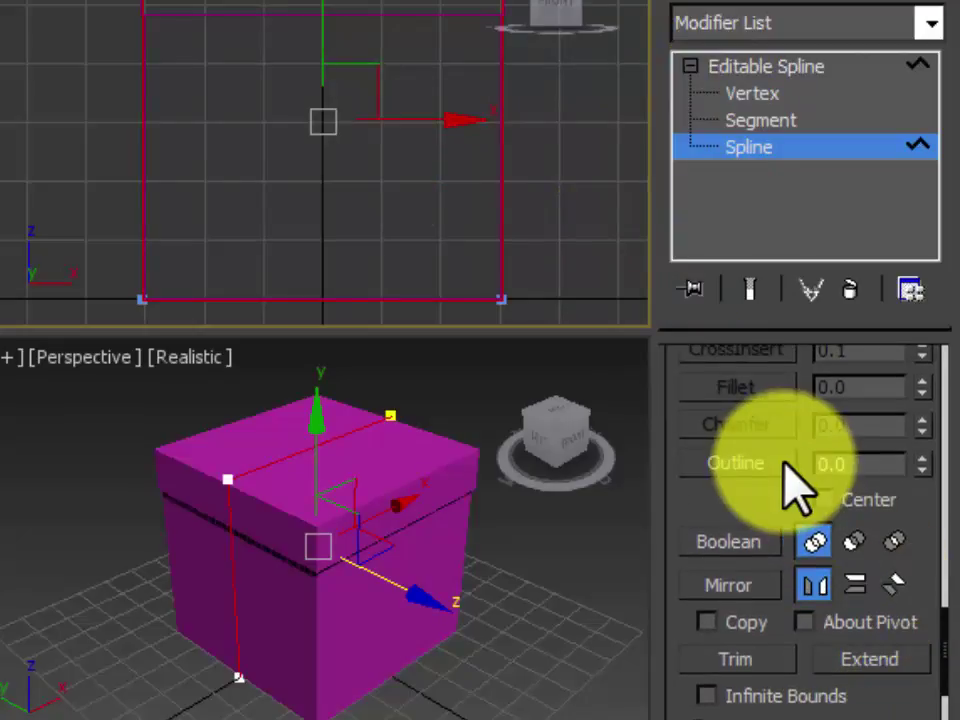
pyautogui.click(836, 462)
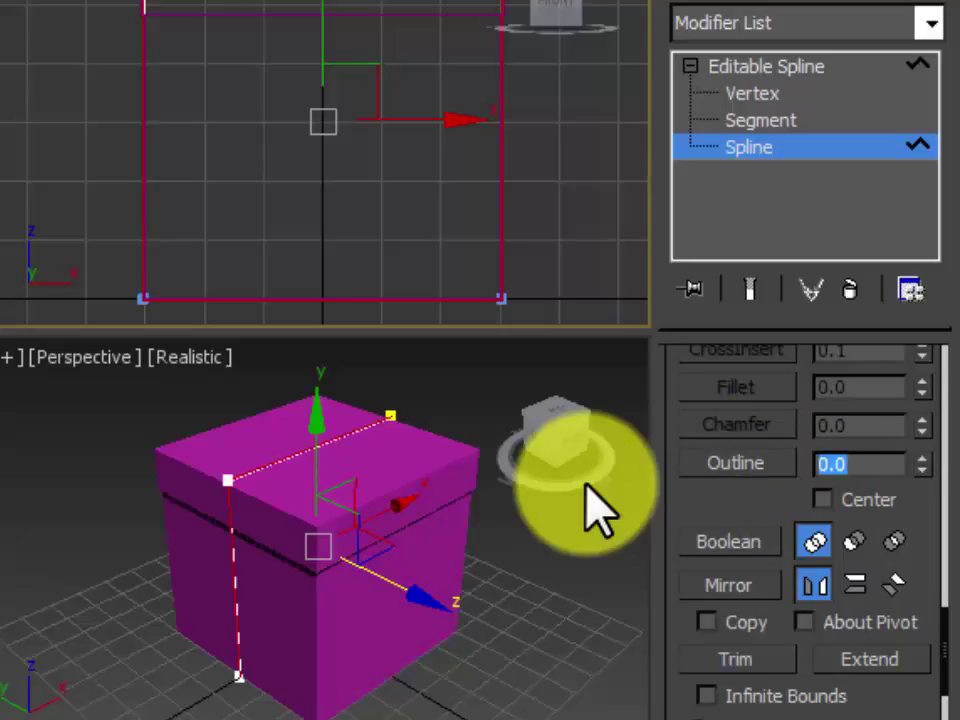
pyautogui.click(806, 67)
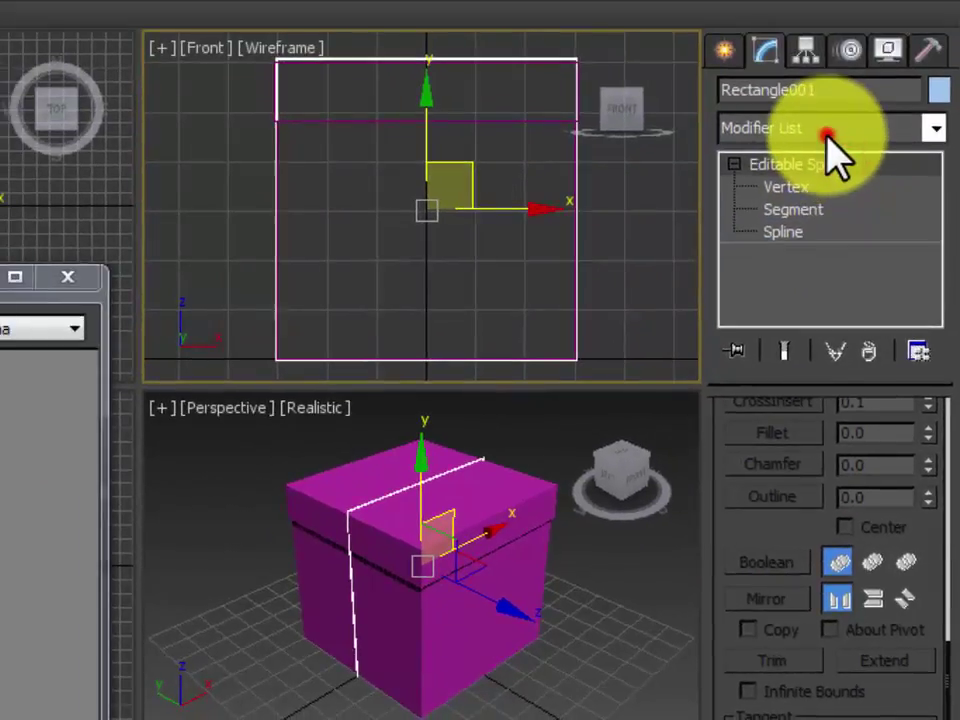
# Add an Extrude modifier to the outlined rectangle with an amount of 13.5 to form a ribbon band.
pyautogui.click(828, 133)
pyautogui.press('e')
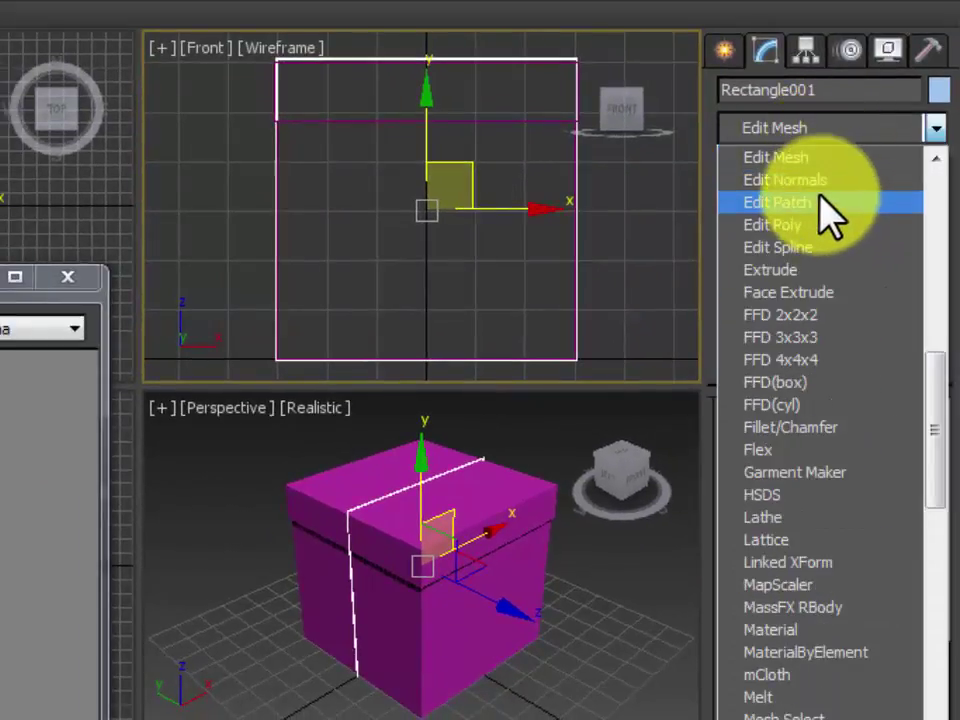
pyautogui.click(786, 266)
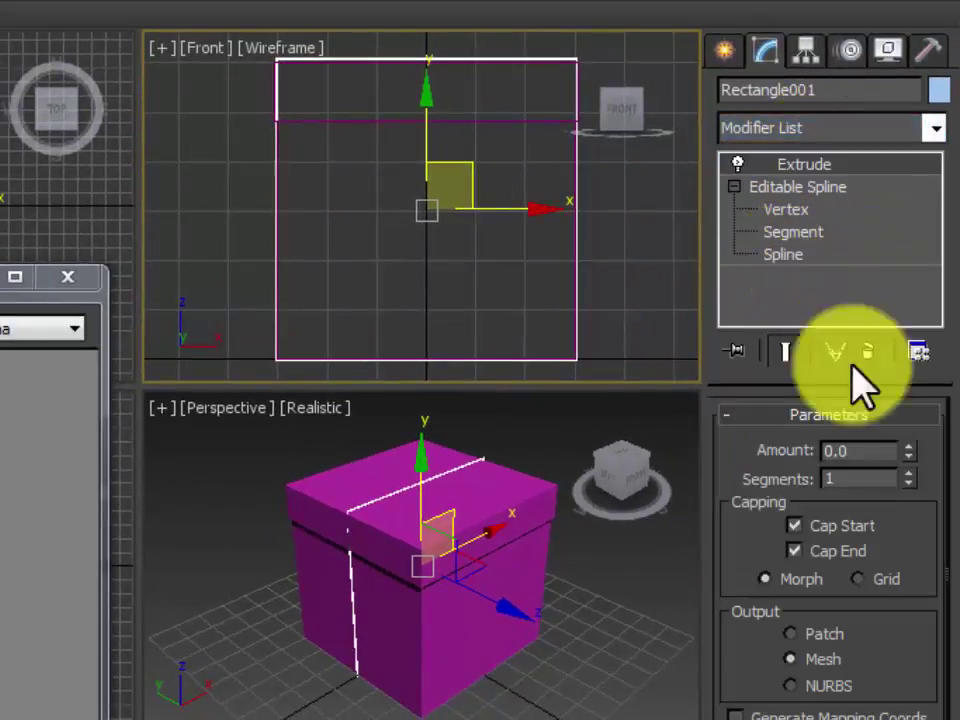
pyautogui.click(908, 450)
pyautogui.moveTo(908, 450); pyautogui.dragTo(910, 410)
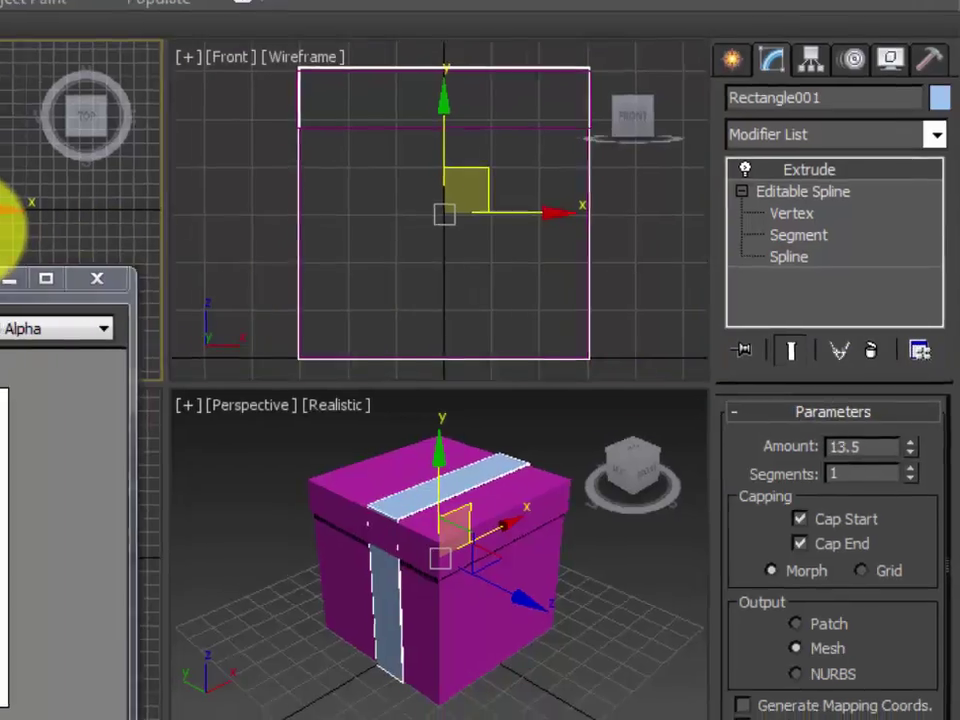
# Move the ribbon band along Y in the Top view to about 6.9 so it is centred across the box.
pyautogui.rightClick(8, 235)
pyautogui.click(172, 290)
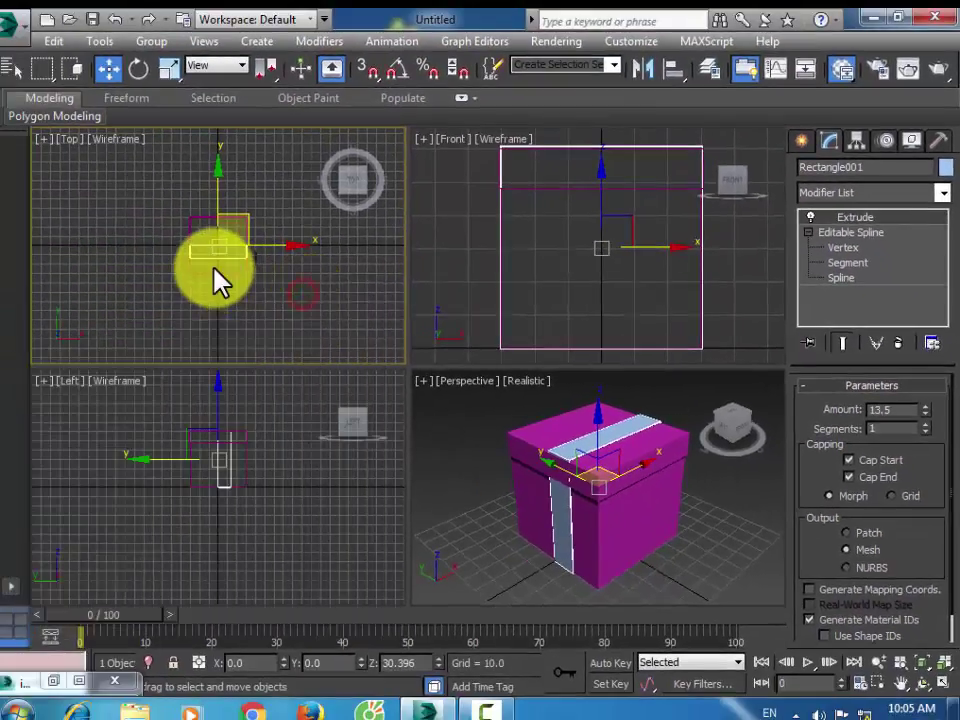
pyautogui.scroll(3, 70, 255)
pyautogui.click(223, 252)
pyautogui.scroll(-4, 223, 252)
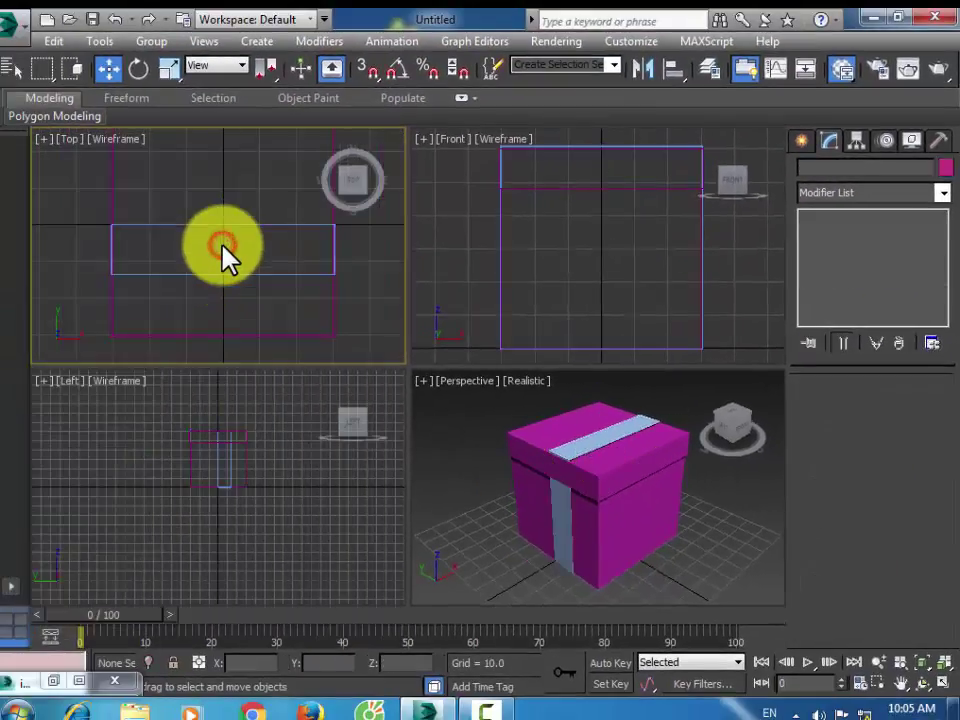
pyautogui.click(203, 224)
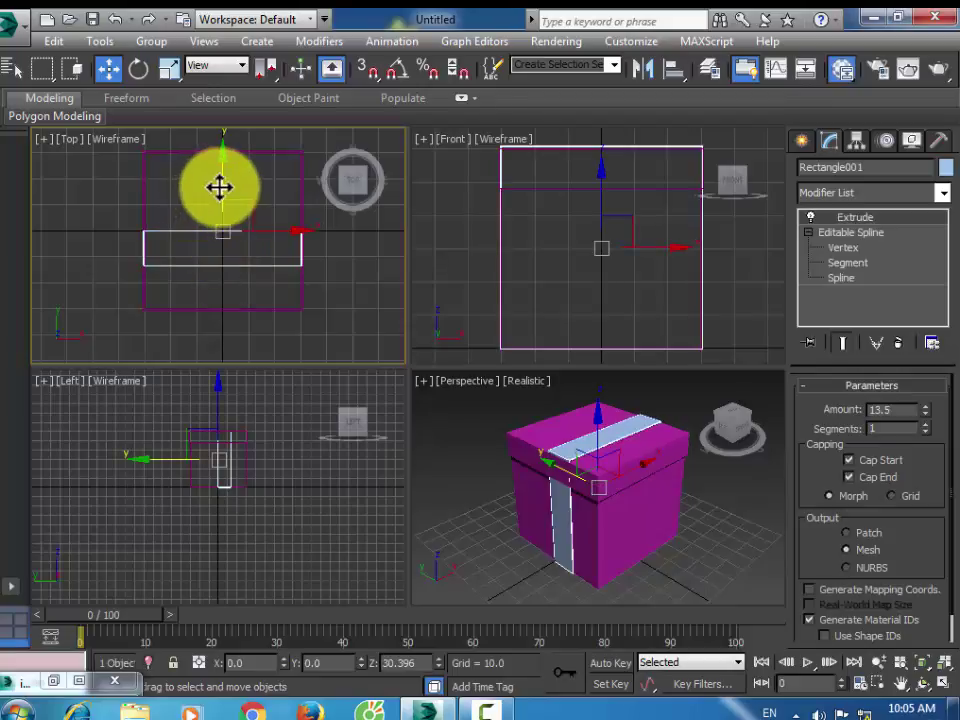
pyautogui.moveTo(219, 186); pyautogui.dragTo(223, 169)
# Move only the ribbon's pivot to Y 0 in world coordinates, then leave pivot adjustment.
pyautogui.click(818, 152)
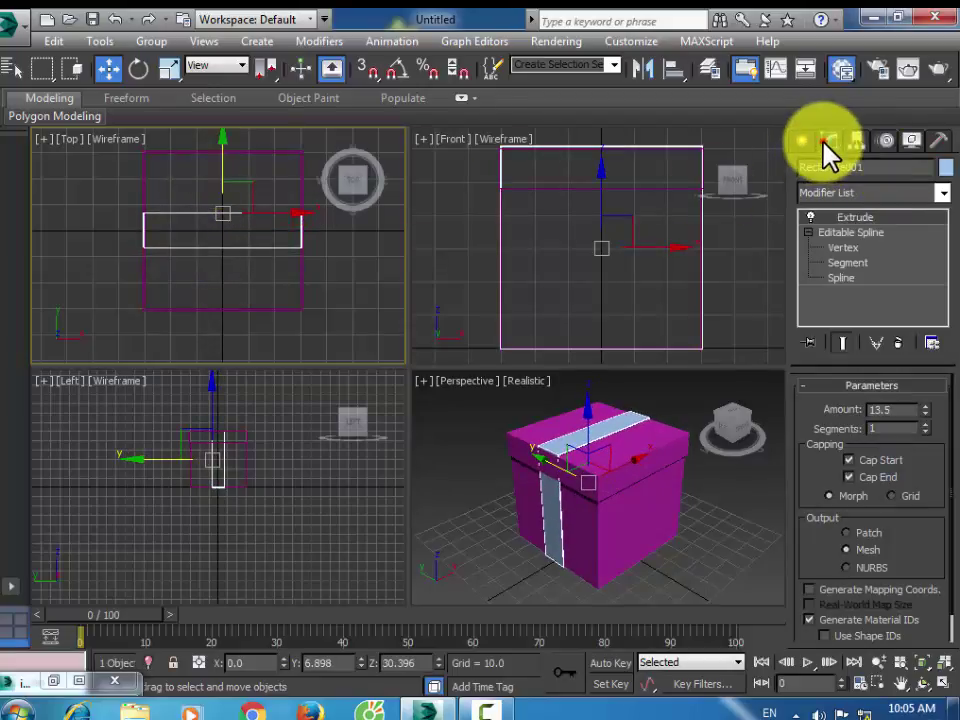
pyautogui.click(856, 141)
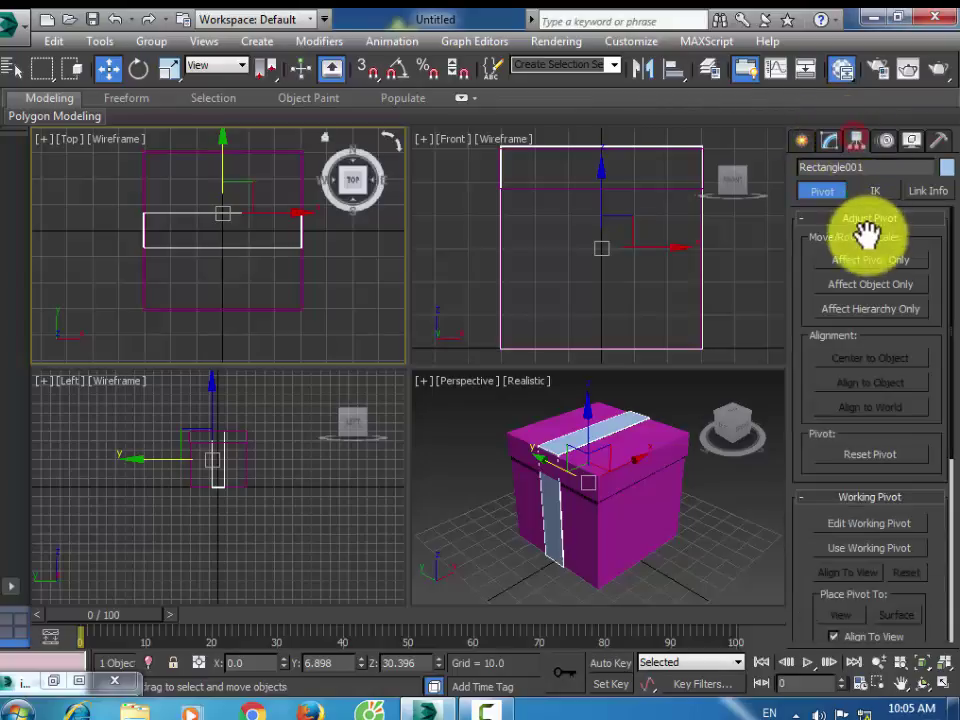
pyautogui.click(862, 260)
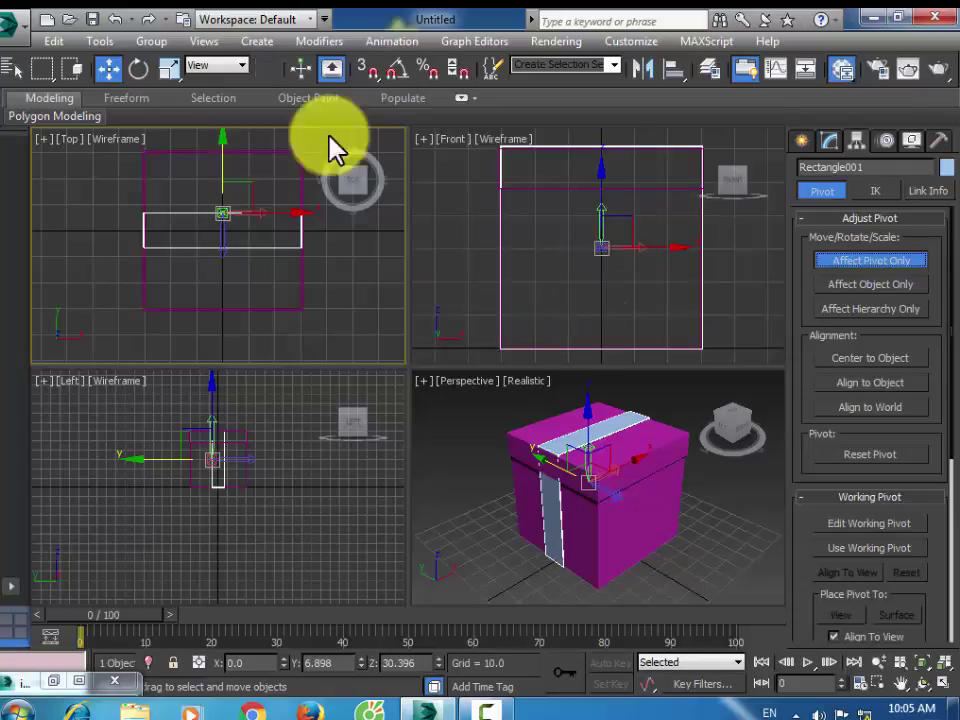
pyautogui.rightClick(106, 70)
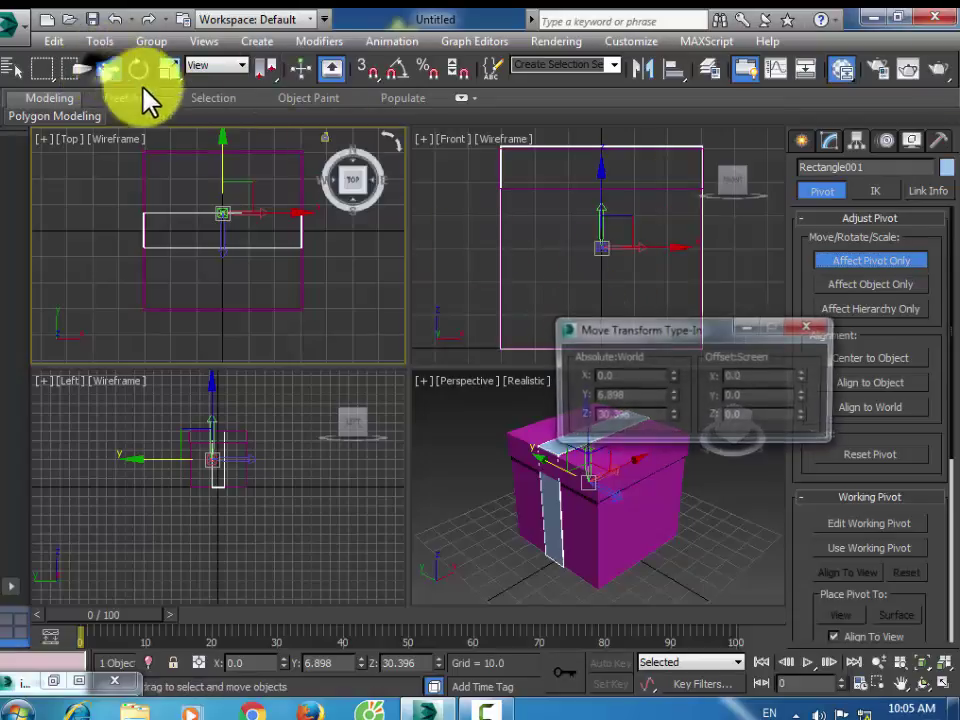
pyautogui.rightClick(672, 396)
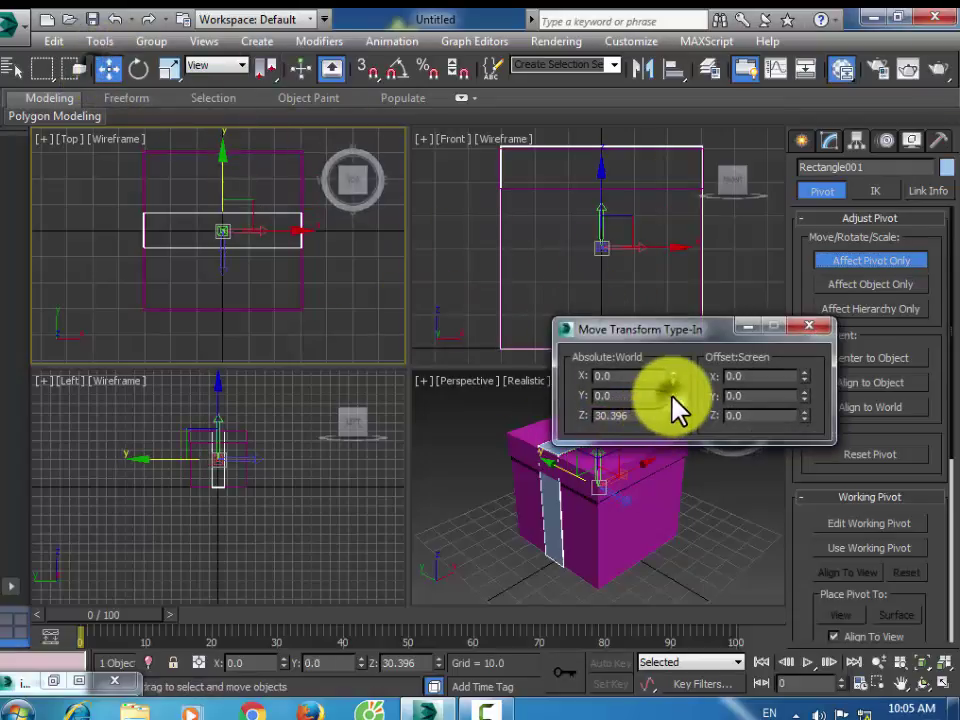
pyautogui.click(806, 329)
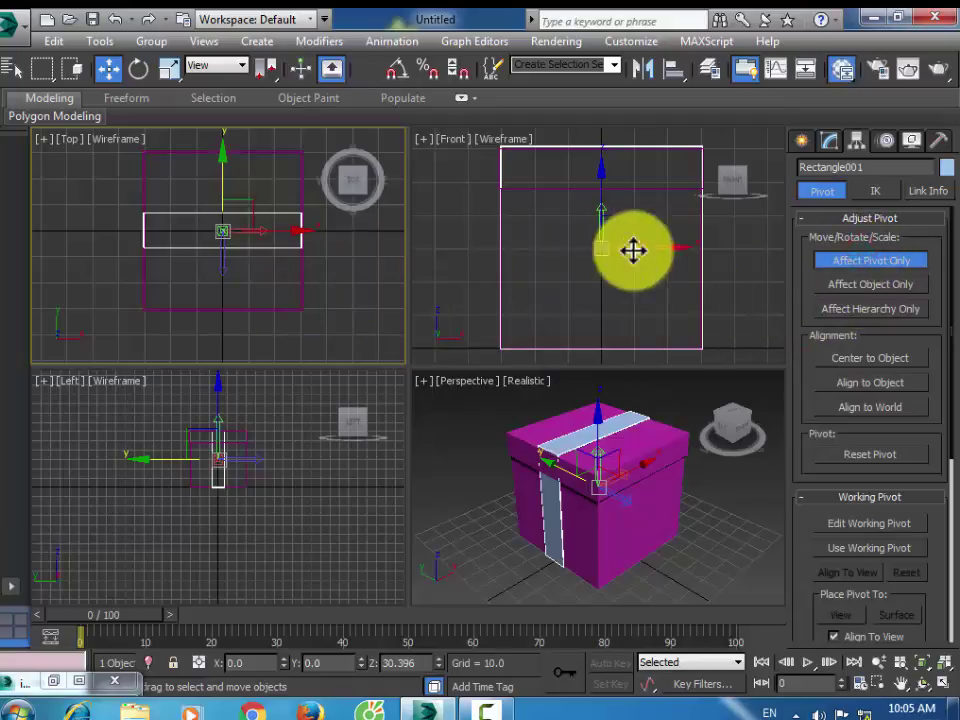
pyautogui.click(838, 262)
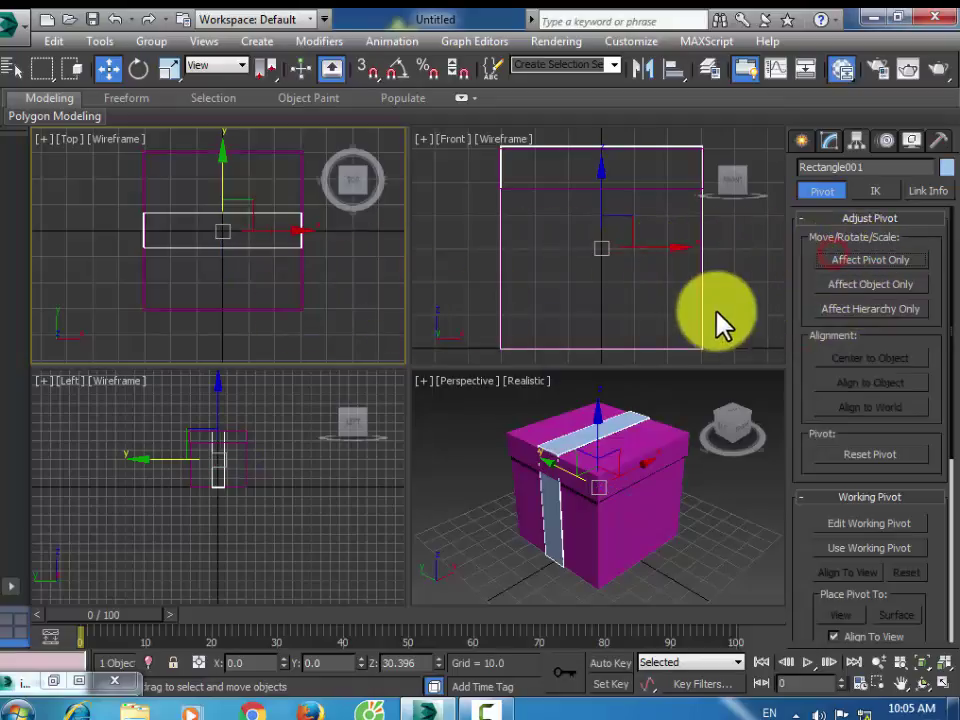
# Scale the ribbon band non-uniformly along X to about 103 percent so it wraps outside the lid.
pyautogui.click(581, 458)
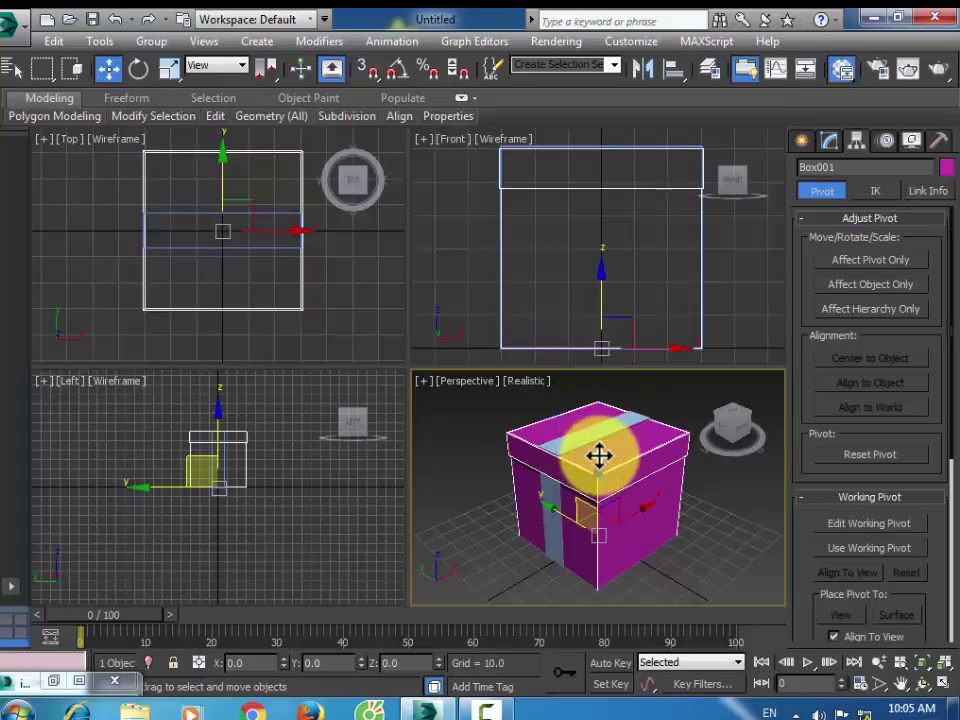
pyautogui.hotkey('ctrl', 'r')
pyautogui.moveTo(596, 461); pyautogui.dragTo(377, 222)
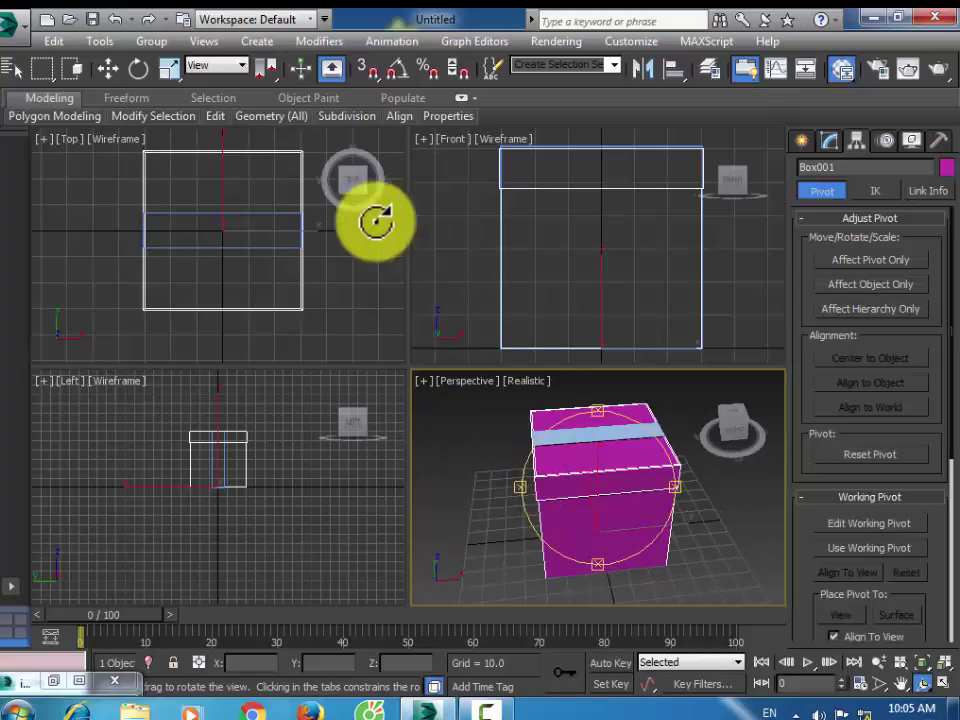
pyautogui.moveTo(553, 467); pyautogui.dragTo(520, 390)
pyautogui.click(108, 68)
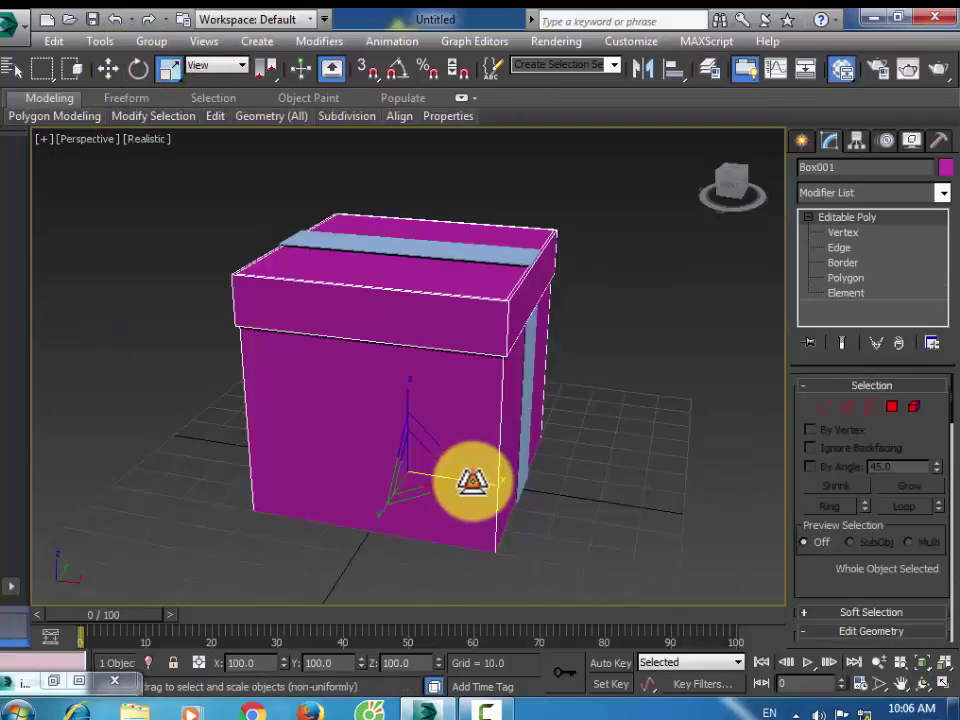
pyautogui.press('r')
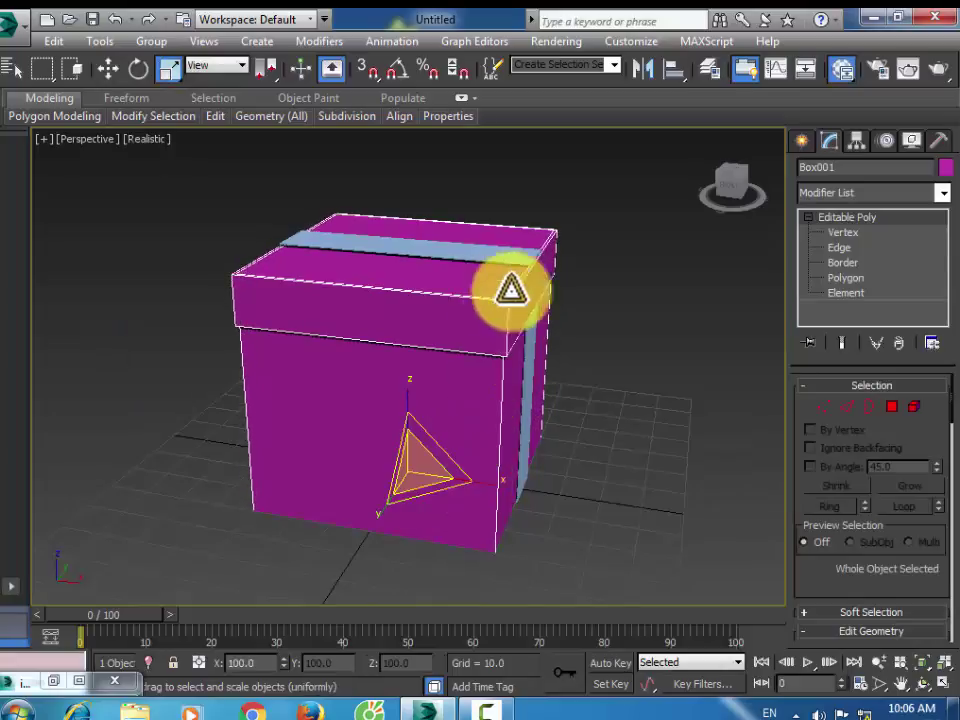
pyautogui.click(514, 255)
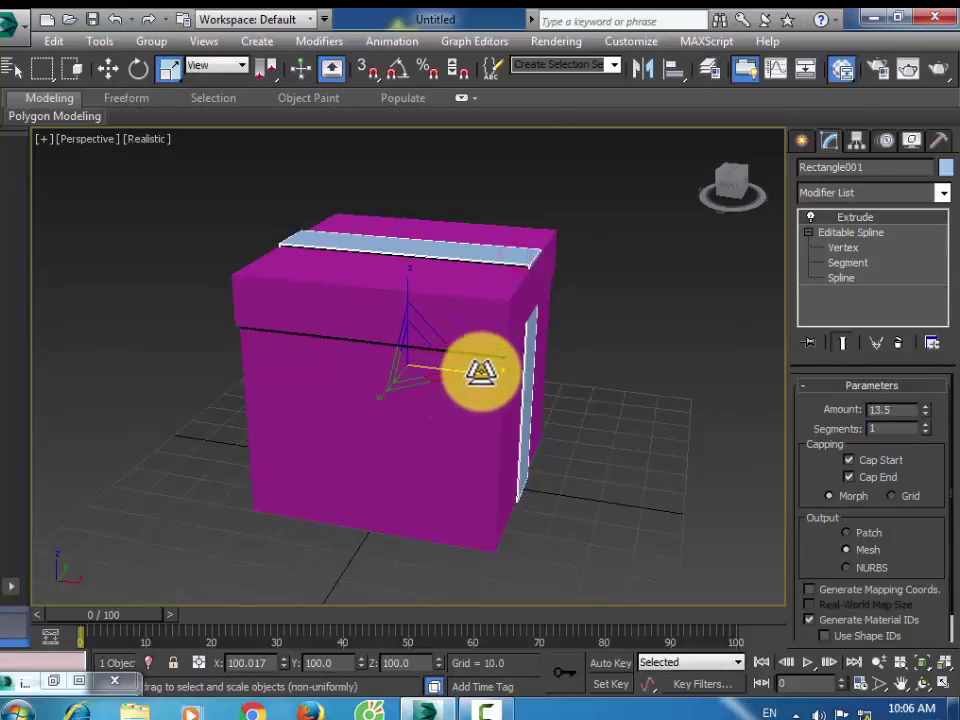
pyautogui.moveTo(481, 371); pyautogui.dragTo(484, 372)
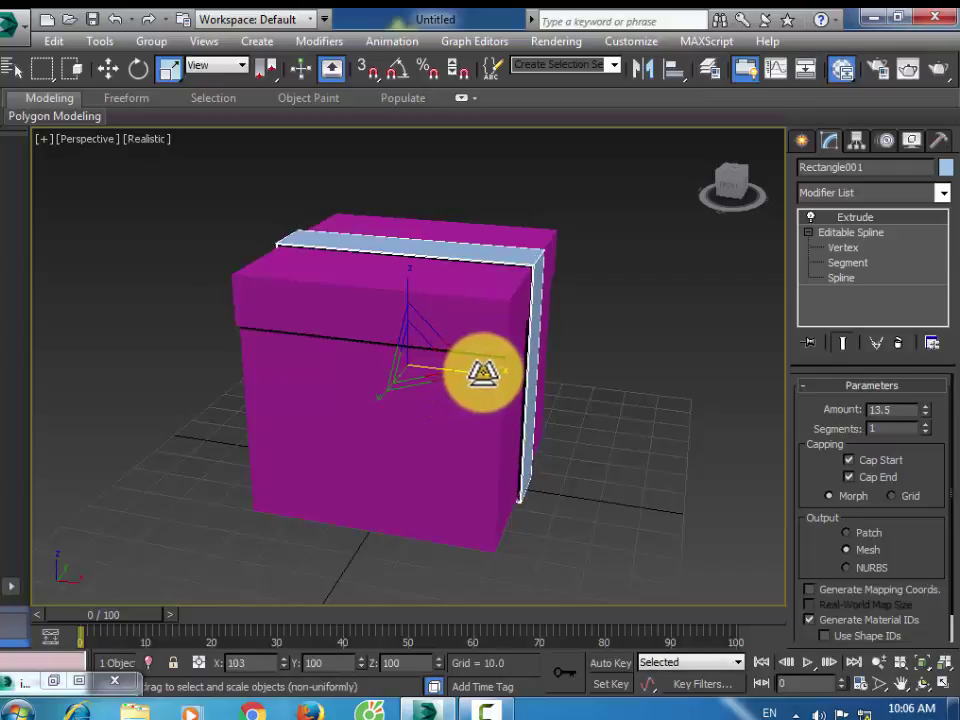
pyautogui.click(615, 345)
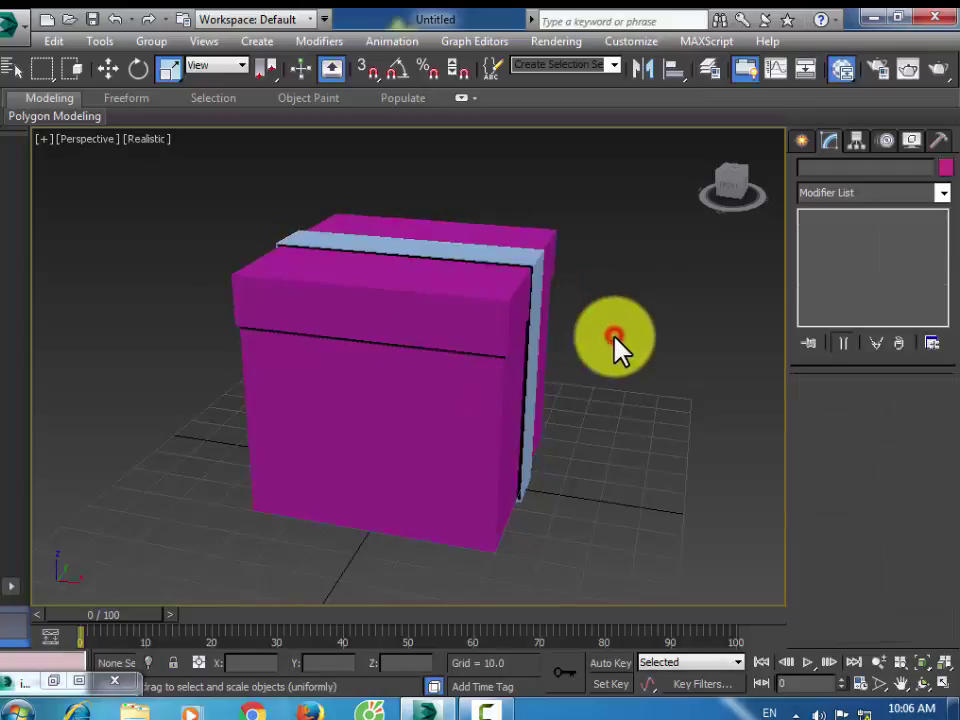
# Convert the scaled ribbon band to an Editable Poly.
pyautogui.click(529, 253)
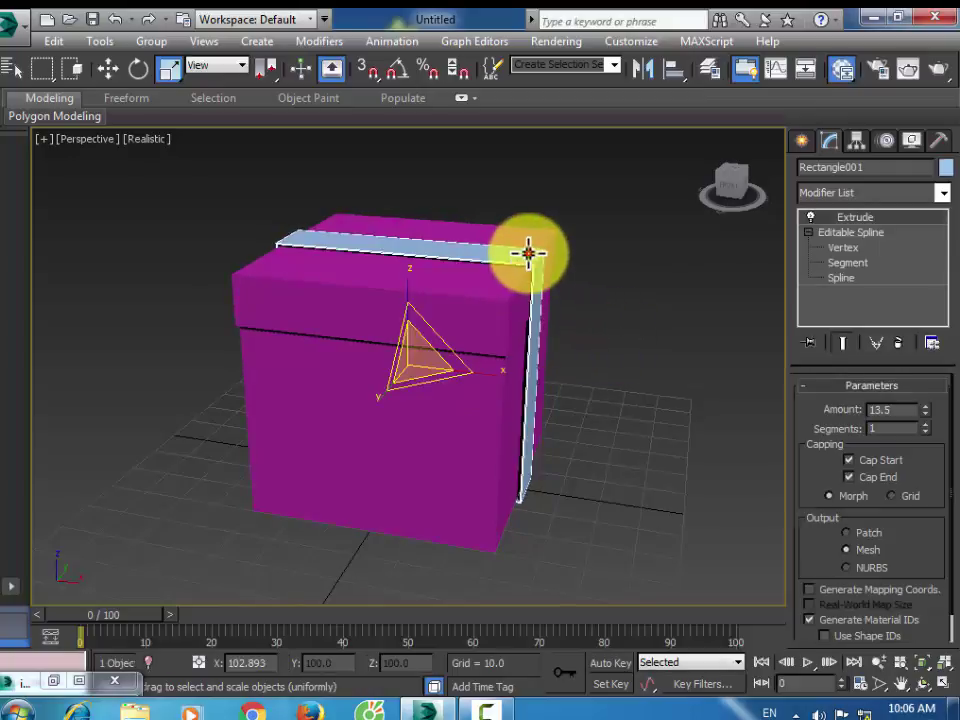
pyautogui.click(110, 67)
pyautogui.scroll(2, 317, 237)
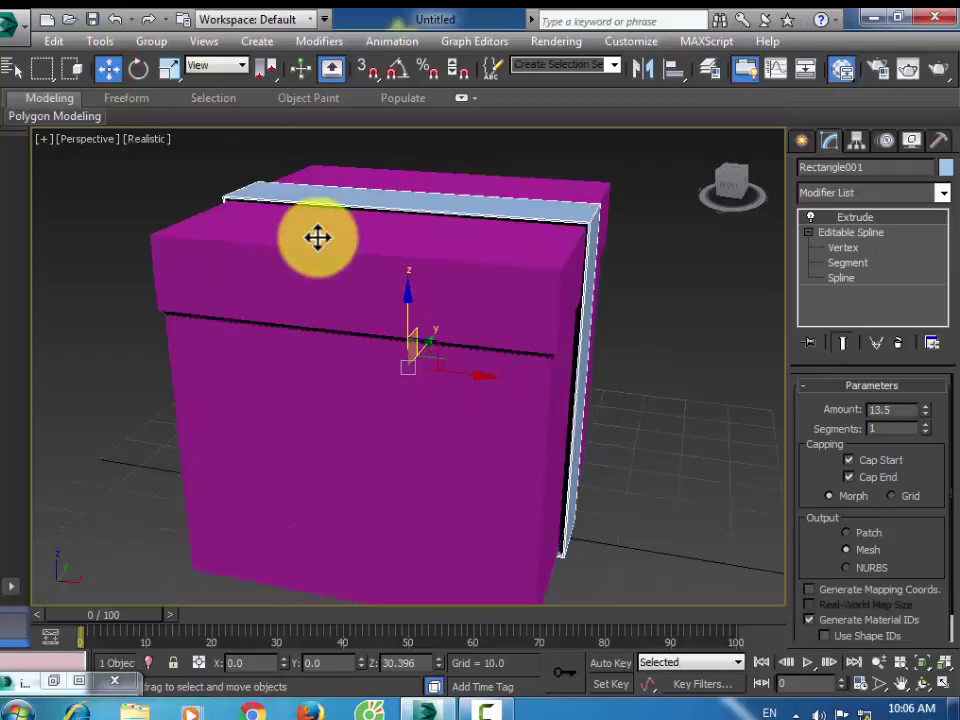
pyautogui.moveTo(360, 305); pyautogui.dragTo(229, 257)
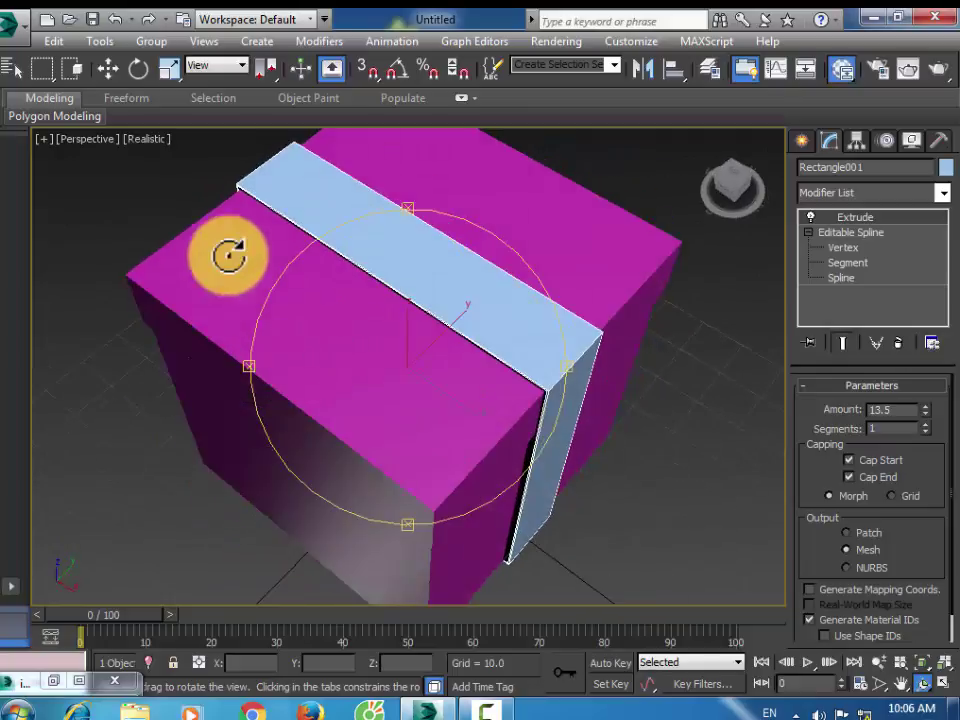
pyautogui.click(108, 68)
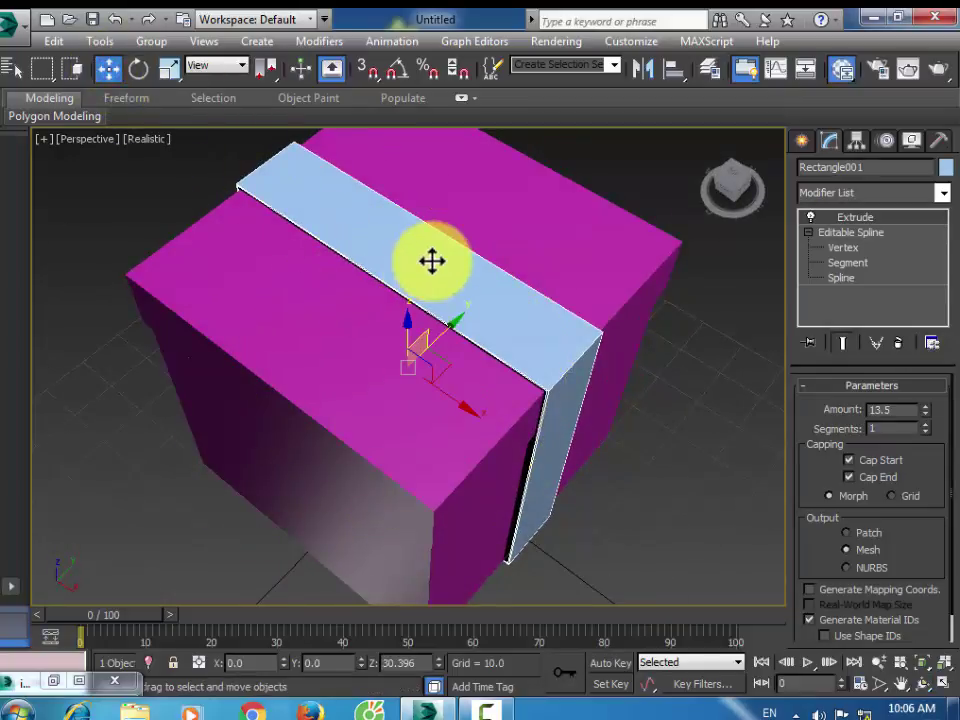
pyautogui.rightClick(570, 376)
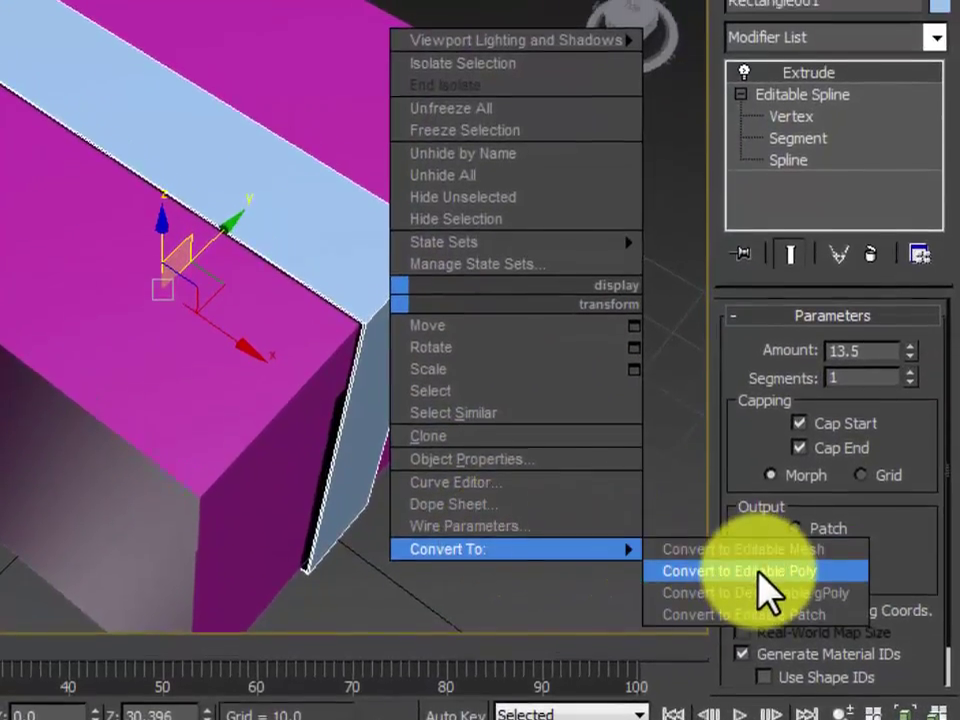
pyautogui.click(762, 552)
# Limit transforms of the ribbon band to its pivot and check the pivot's world coordinates.
pyautogui.click(810, 12)
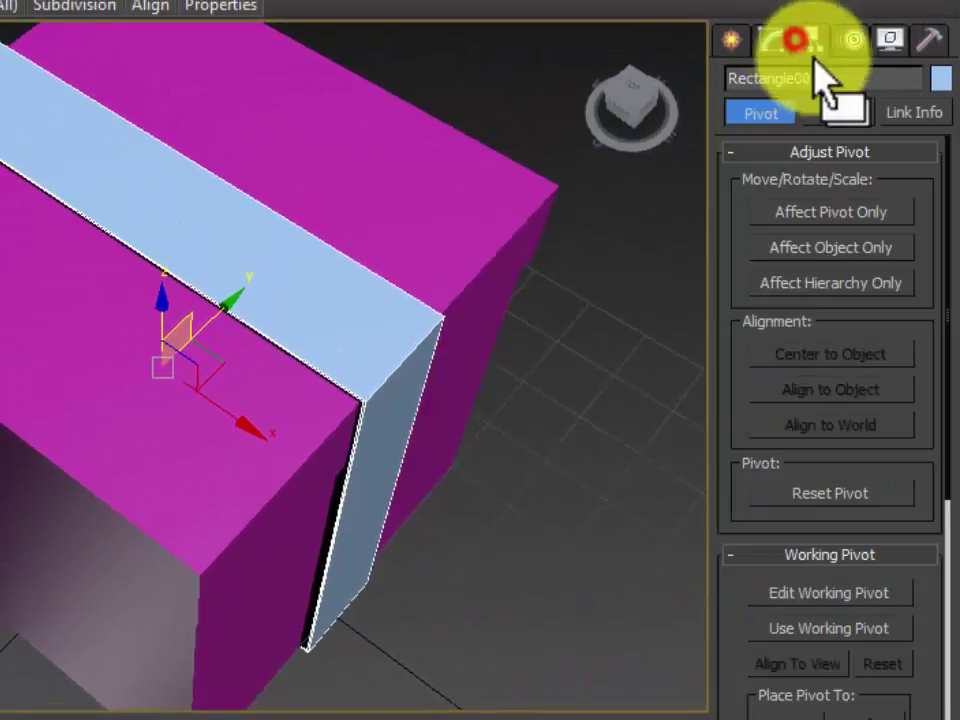
pyautogui.click(857, 211)
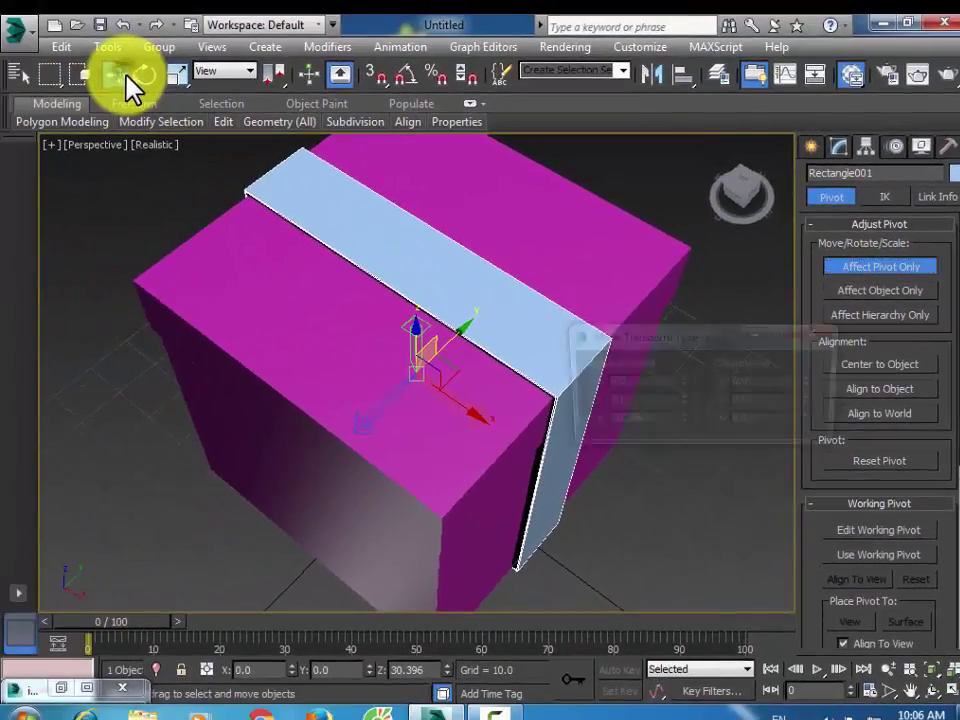
pyautogui.rightClick(116, 73)
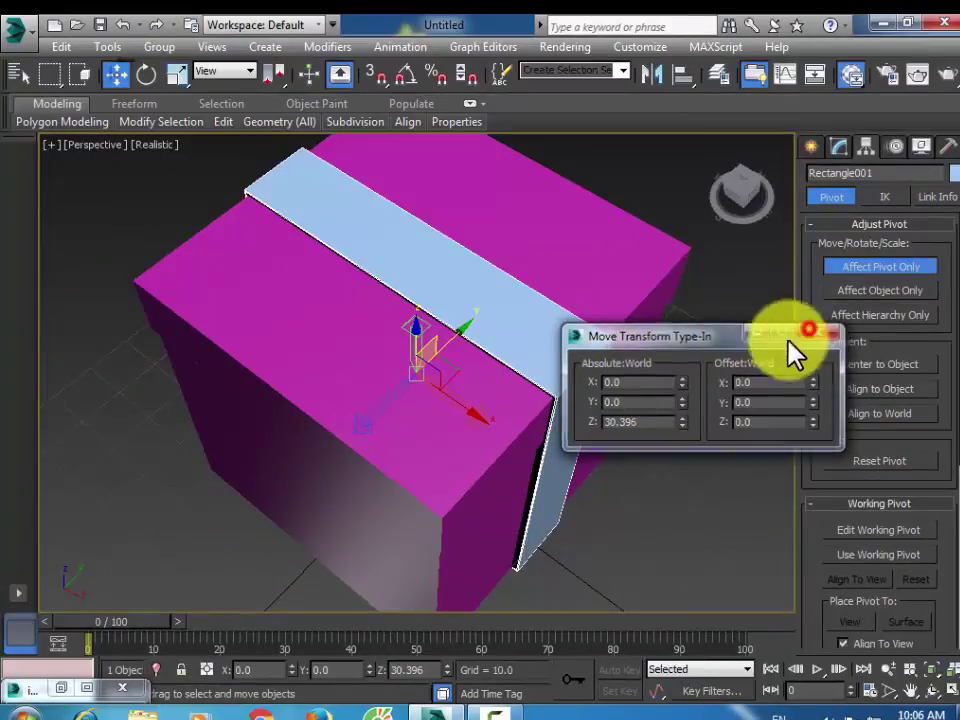
pyautogui.click(818, 331)
# Try to move the ribbon band's pivot along Y, and undo that move.
pyautogui.moveTo(450, 333); pyautogui.dragTo(552, 287)
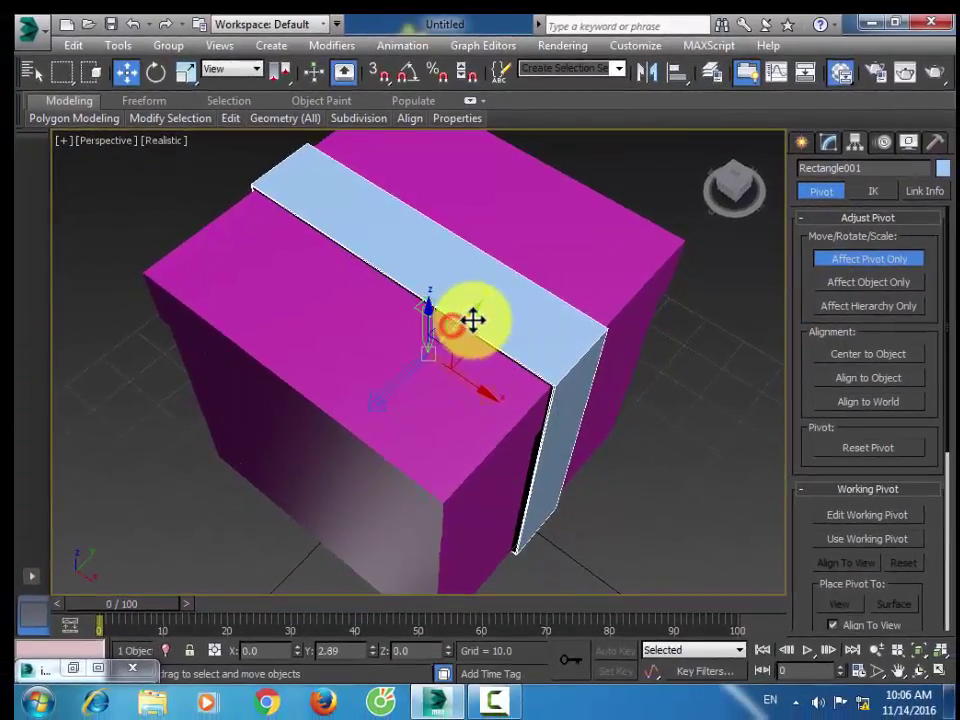
pyautogui.hotkey('alt', 'w')
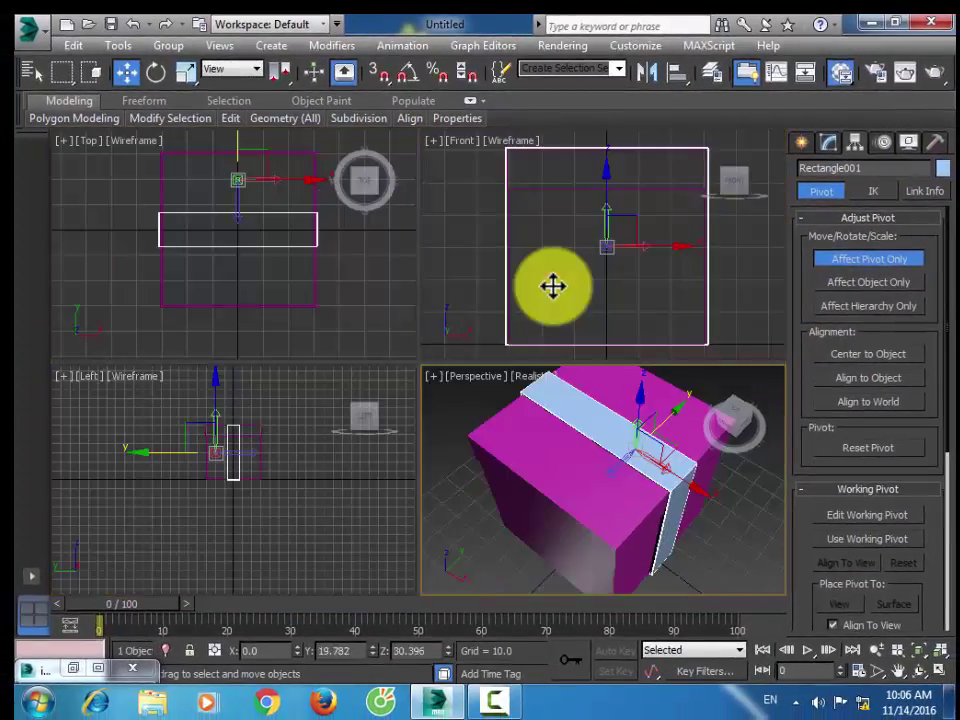
pyautogui.rightClick(206, 172)
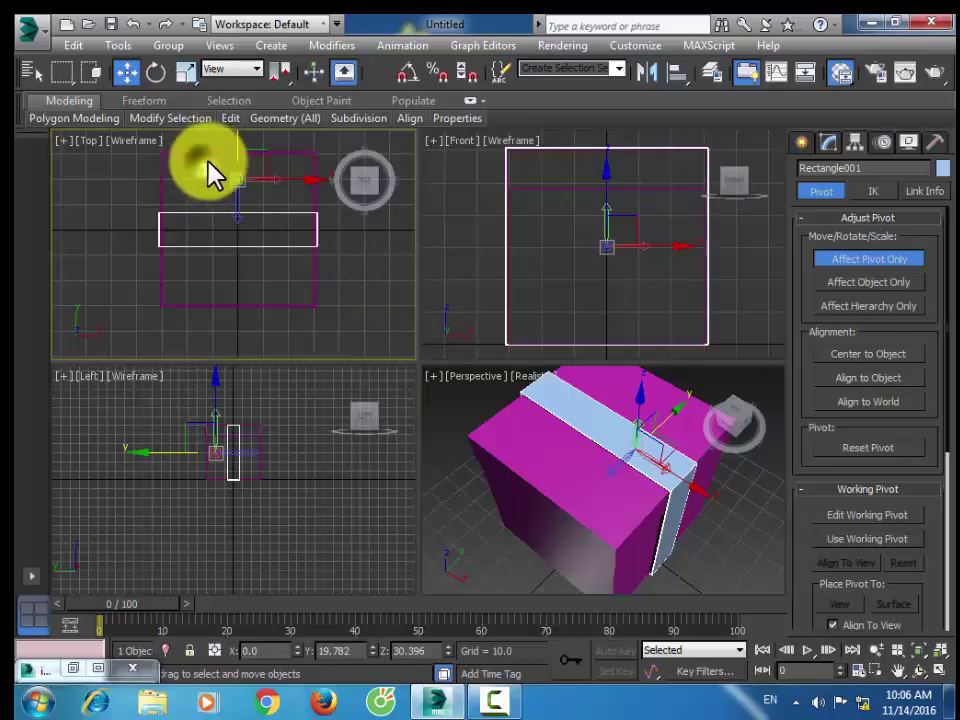
pyautogui.hotkey('ctrl', 'z')
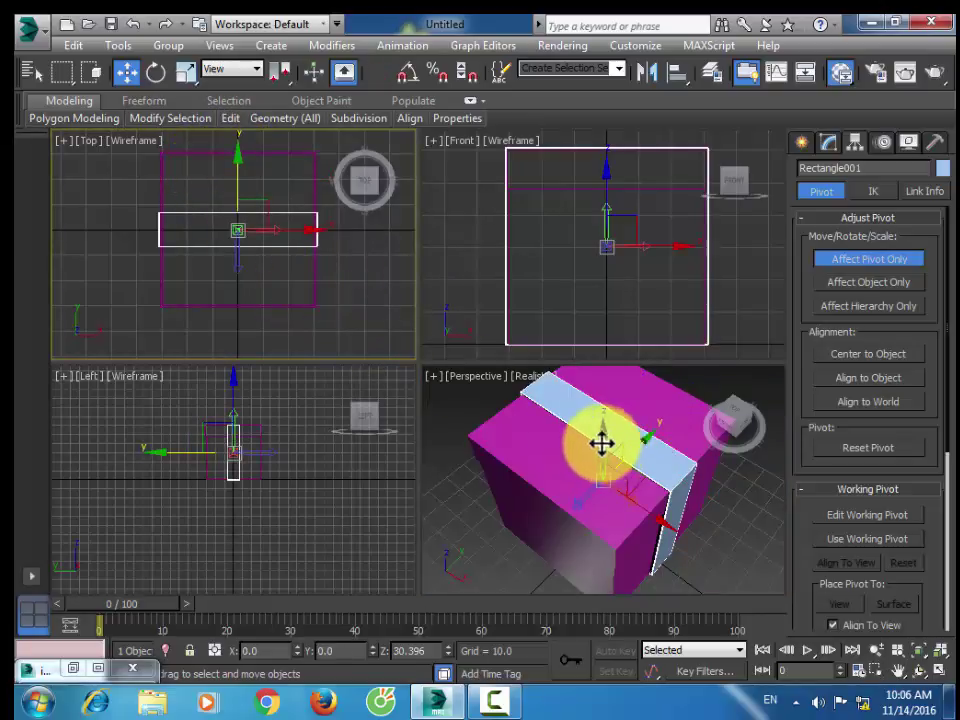
# Raise only the ribbon's pivot in the Front view to a world Z of about 54.6, and leave pivot adjustment.
pyautogui.rightClick(593, 322)
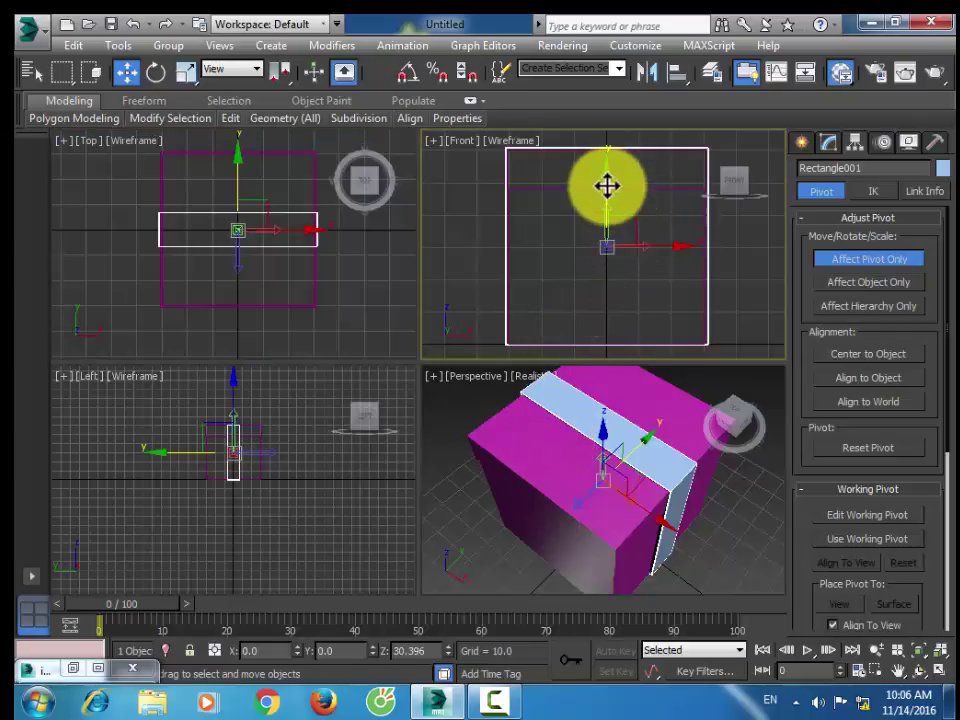
pyautogui.moveTo(607, 185); pyautogui.dragTo(609, 142)
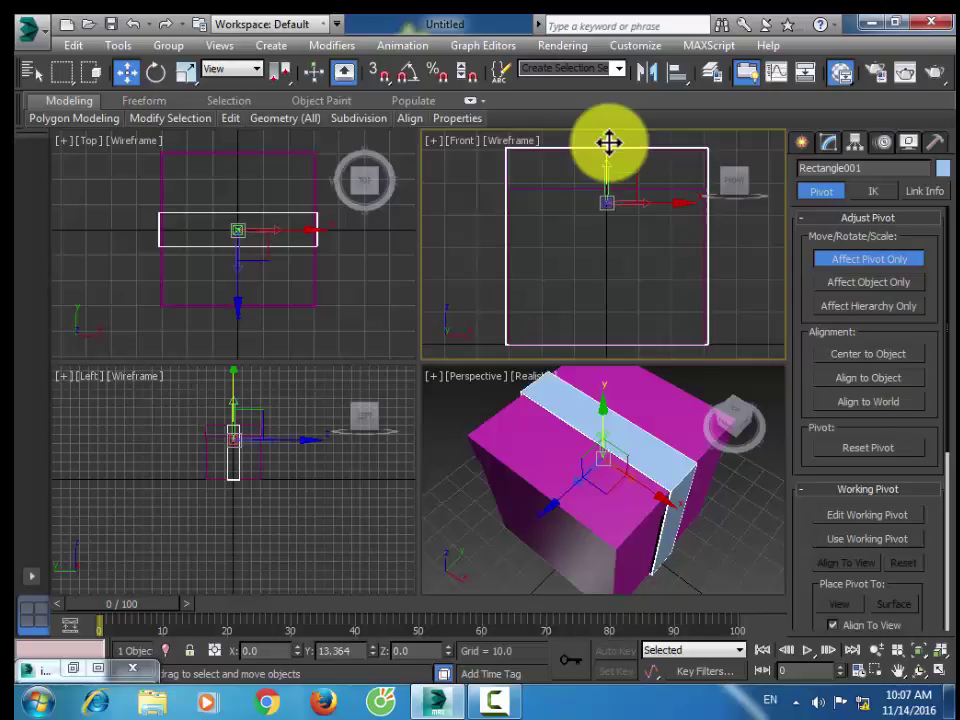
pyautogui.moveTo(609, 142); pyautogui.dragTo(635, 110)
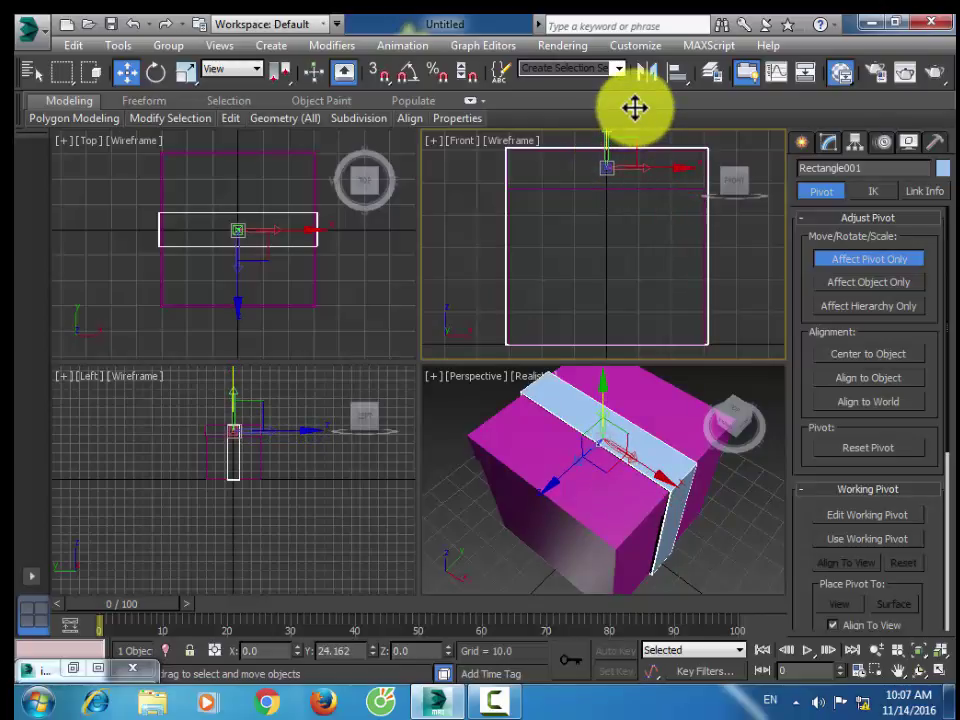
pyautogui.rightClick(268, 455)
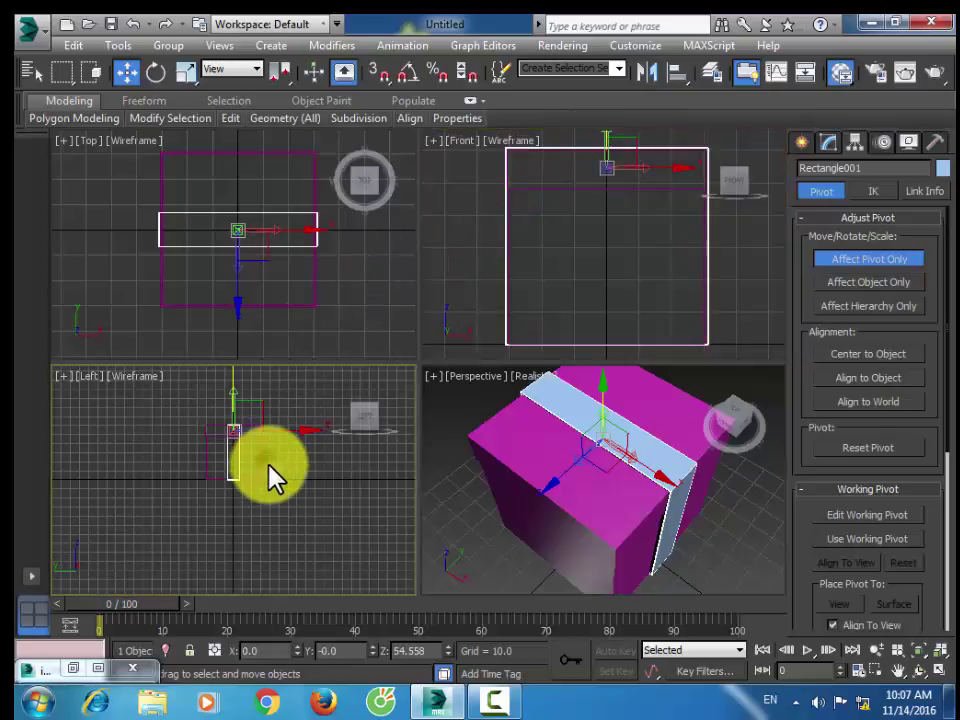
pyautogui.scroll(5, 268, 455)
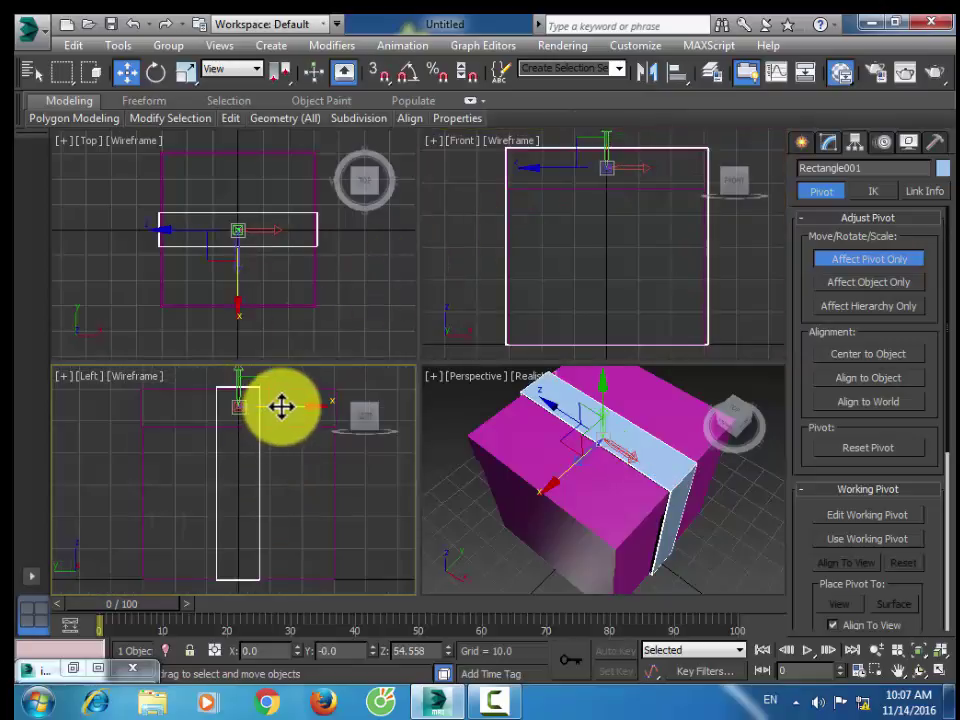
pyautogui.click(868, 261)
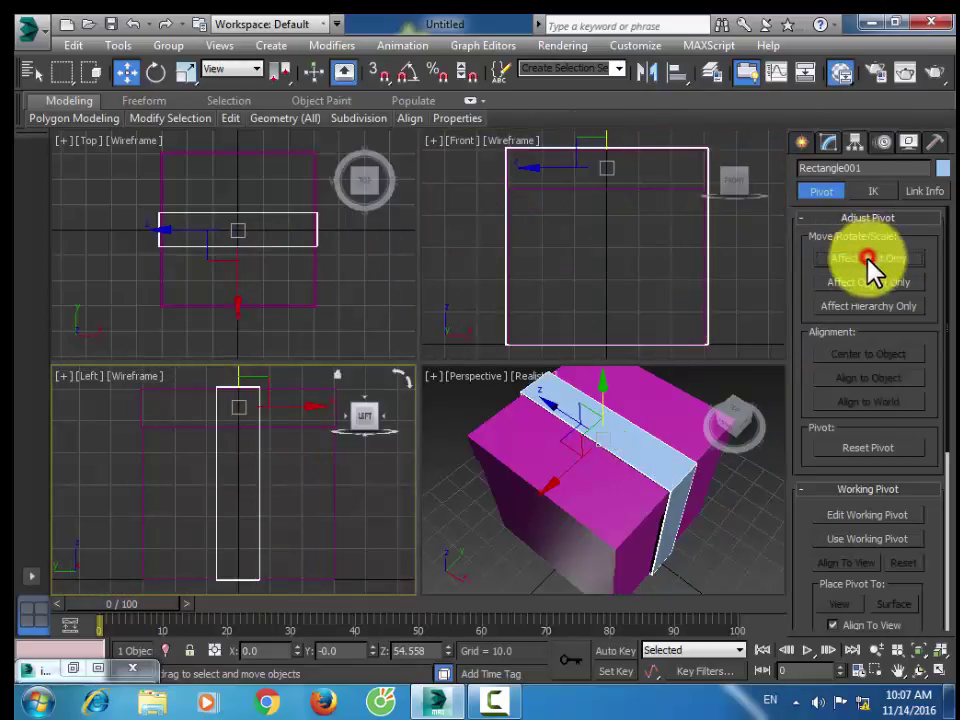
# Reselect the ribbon band and, at Edge level, select its short crosswise edges at both ends in the Top view.
pyautogui.click(609, 294)
pyautogui.click(664, 482)
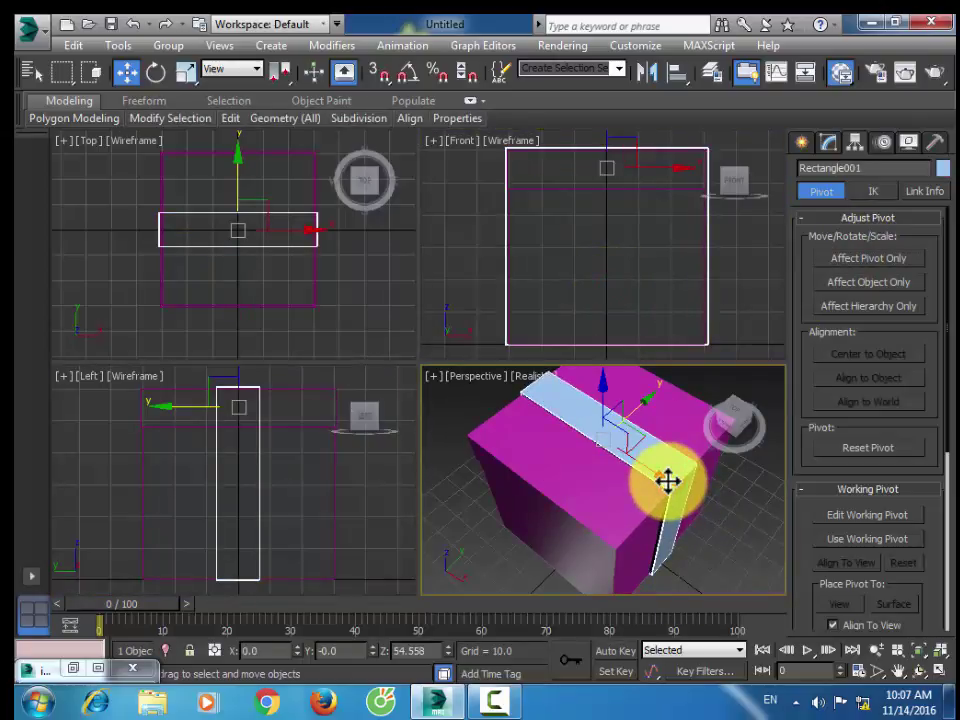
pyautogui.click(214, 155)
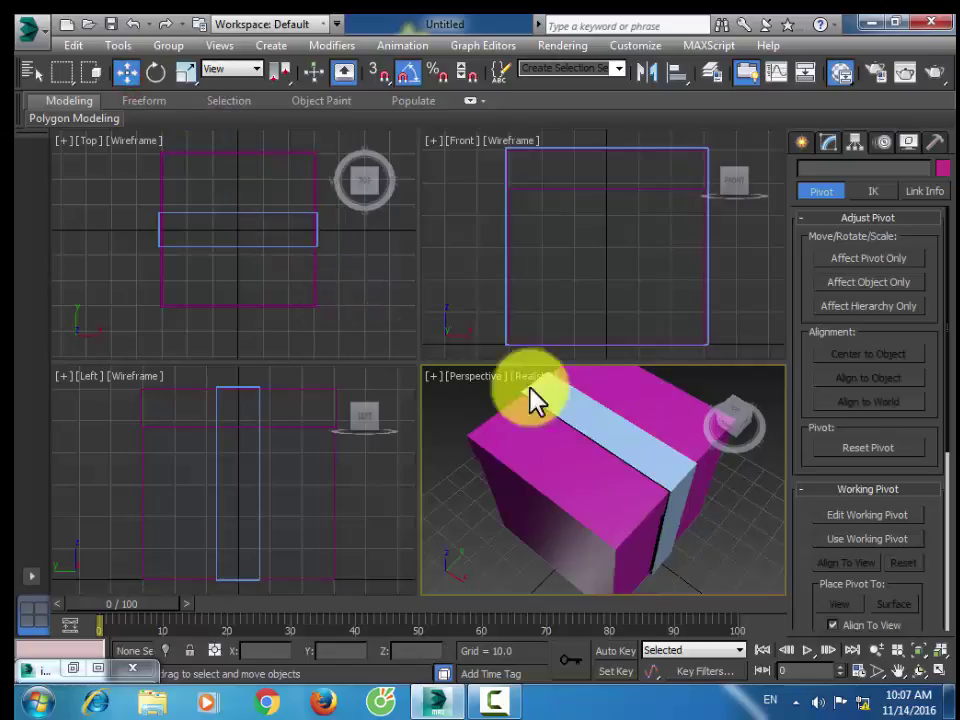
pyautogui.click(590, 408)
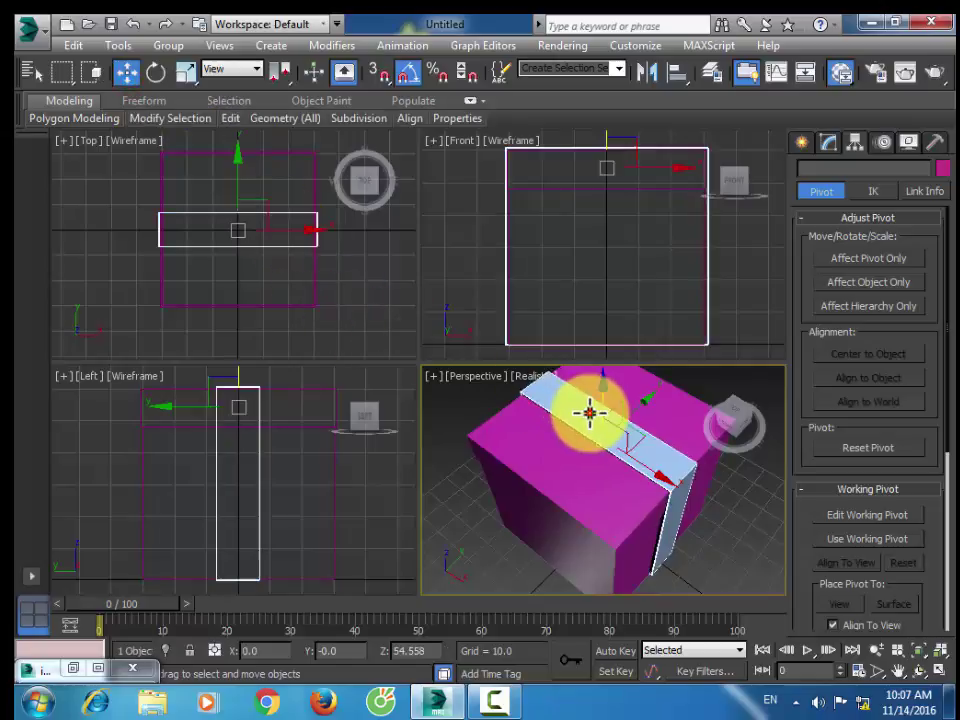
pyautogui.click(829, 142)
pyautogui.click(845, 401)
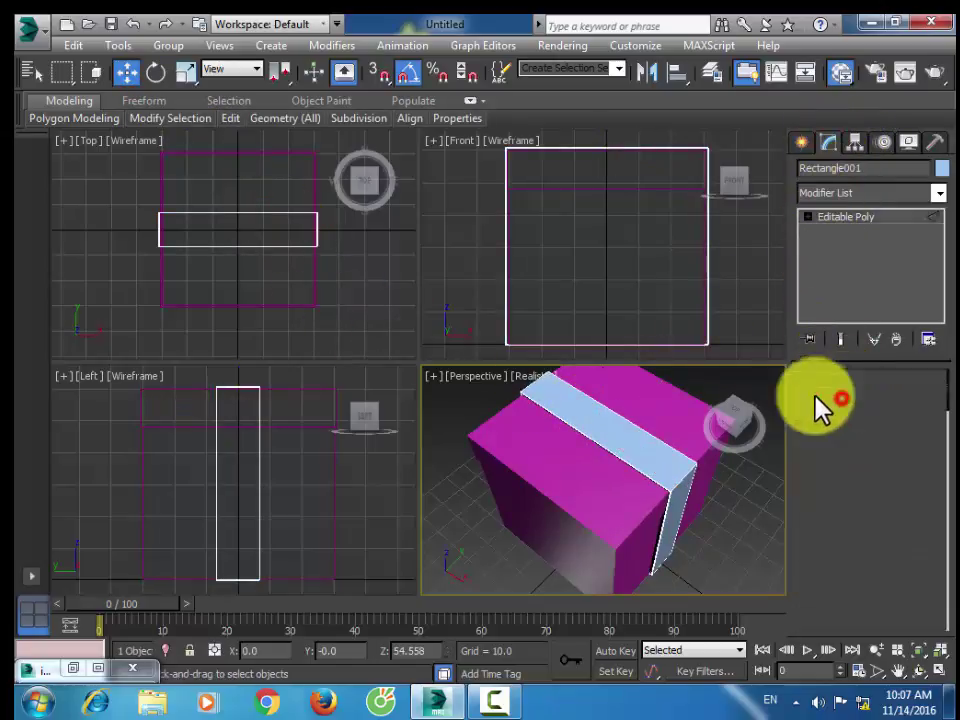
pyautogui.click(123, 230)
pyautogui.moveTo(350, 250); pyautogui.dragTo(352, 249)
pyautogui.scroll(-5, 829, 558)
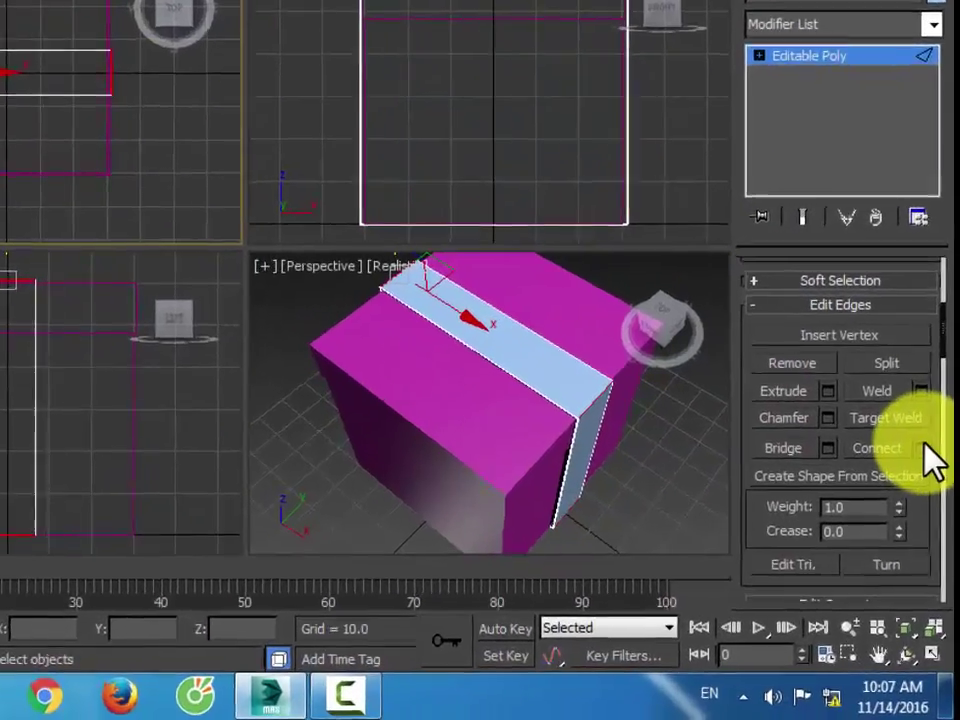
# Connect the selected ribbon edges with 2 segments, pinch 72 and slide 0.
pyautogui.click(931, 514)
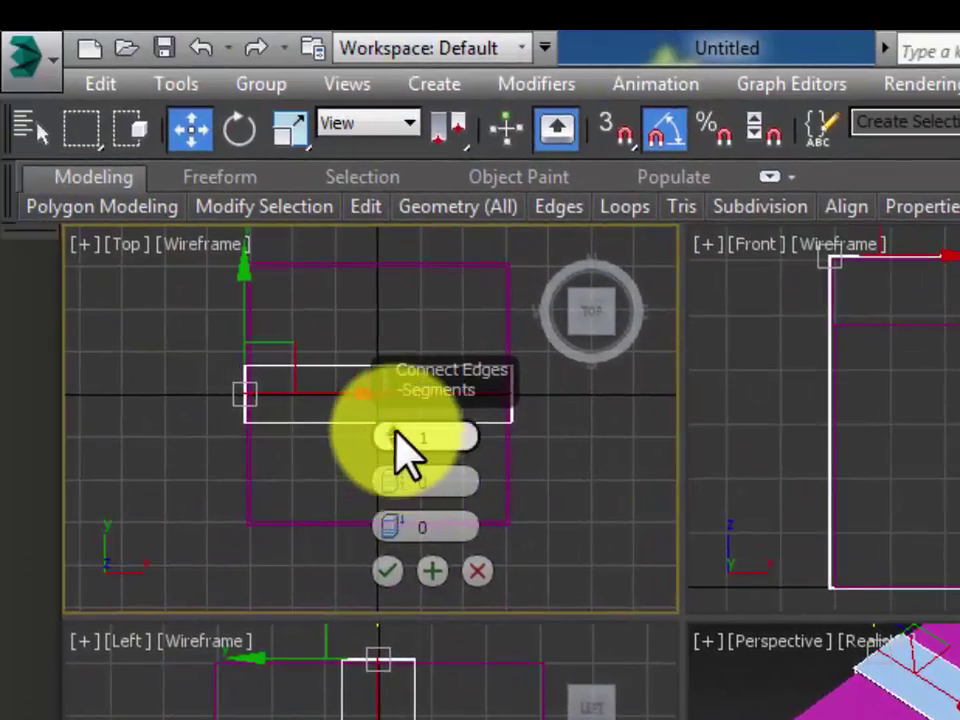
pyautogui.click(392, 433)
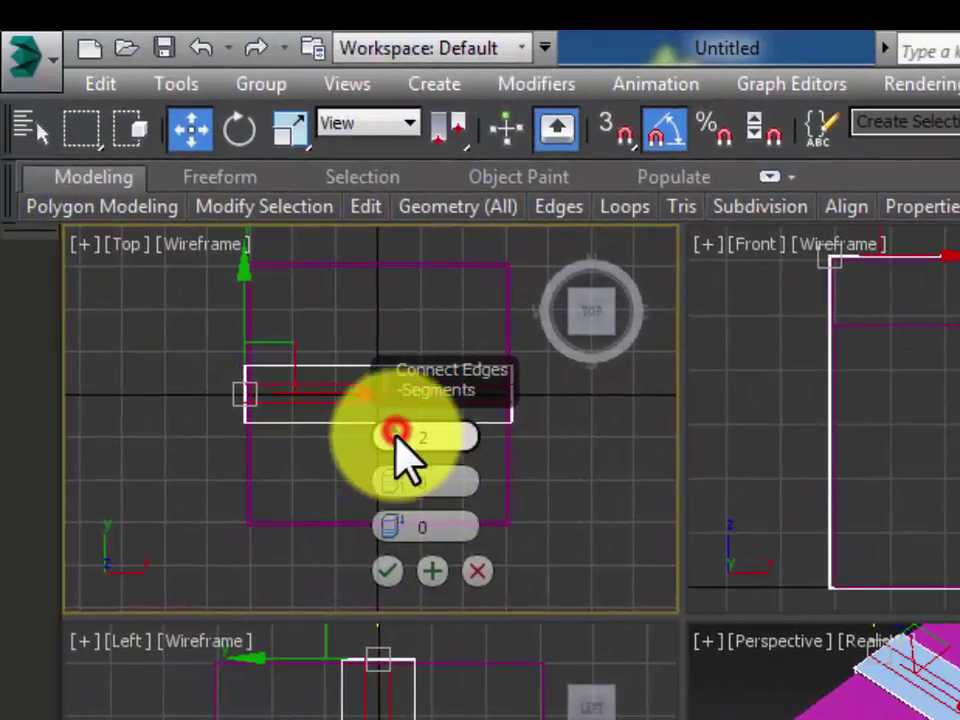
pyautogui.click(441, 485)
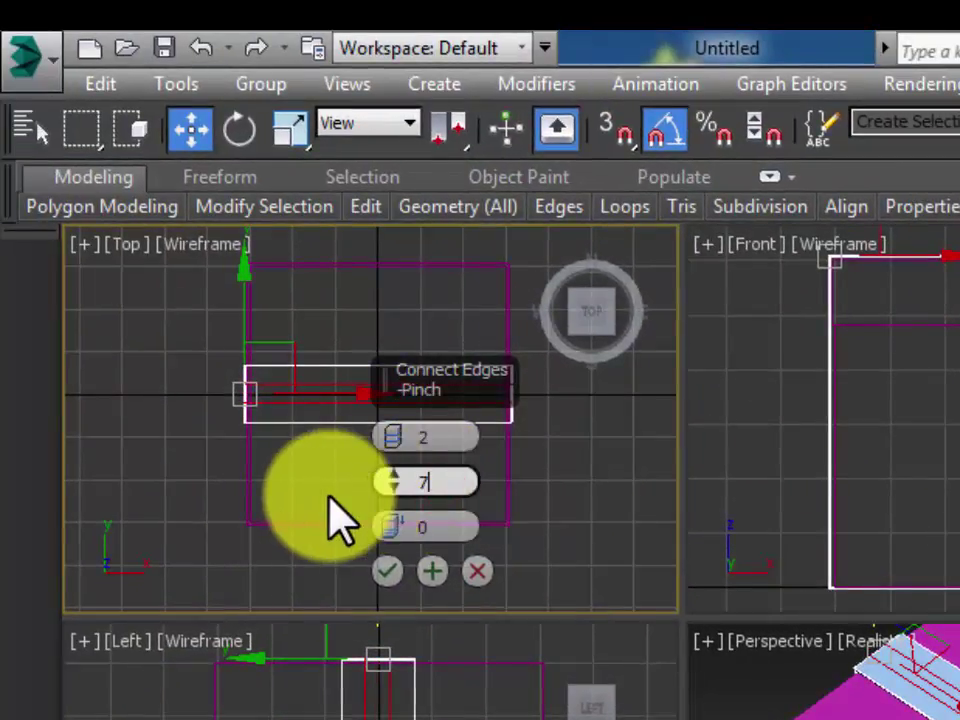
pyautogui.press('Tab')
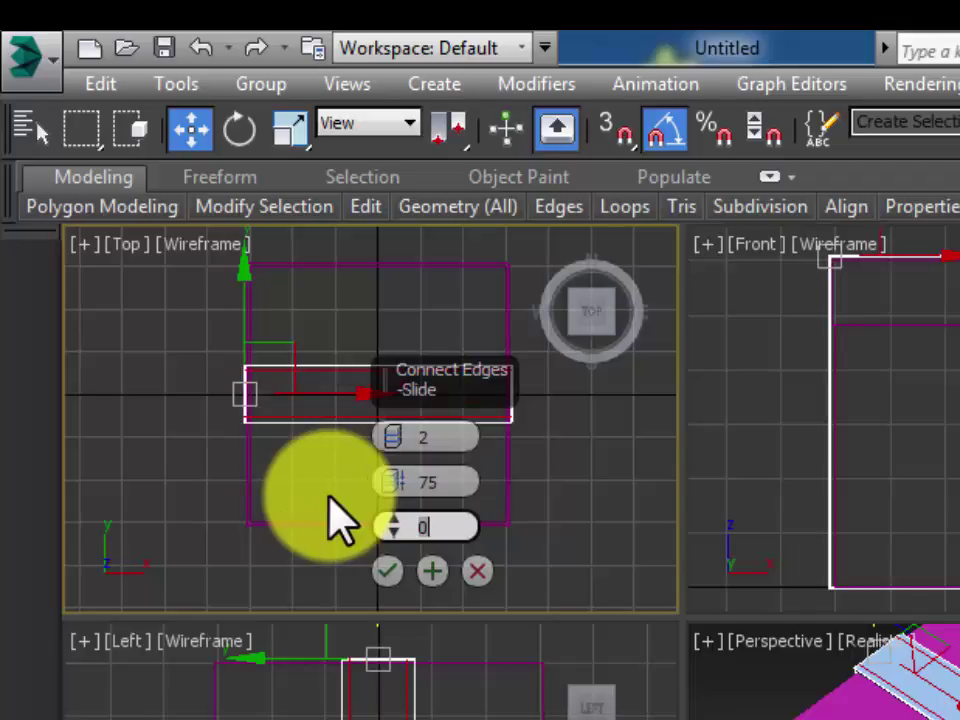
pyautogui.click(439, 481)
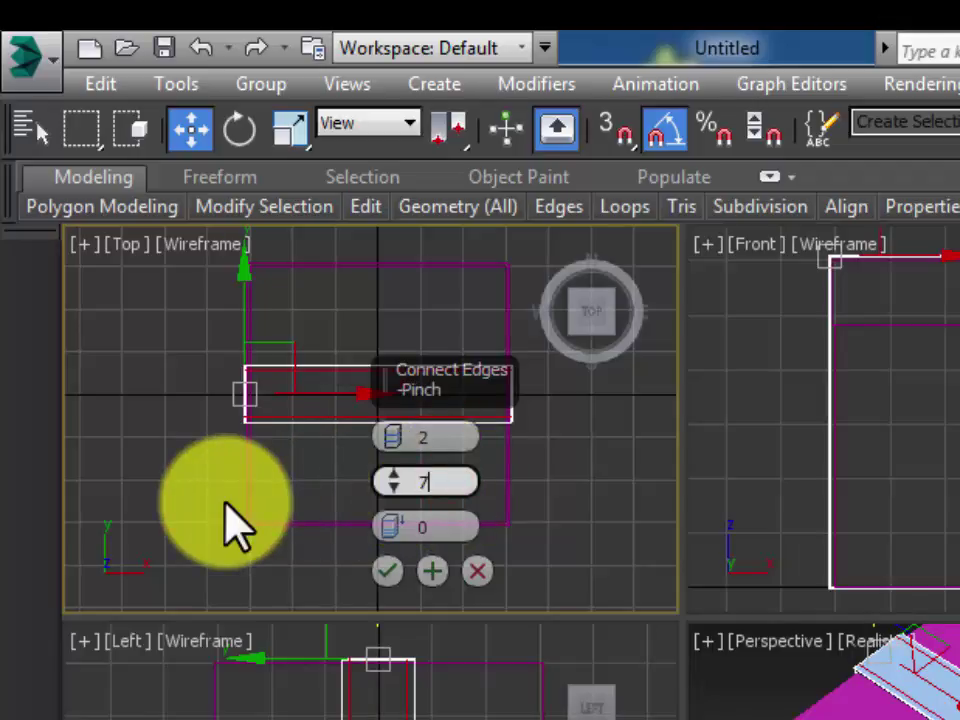
pyautogui.write('72')
pyautogui.press('Tab')
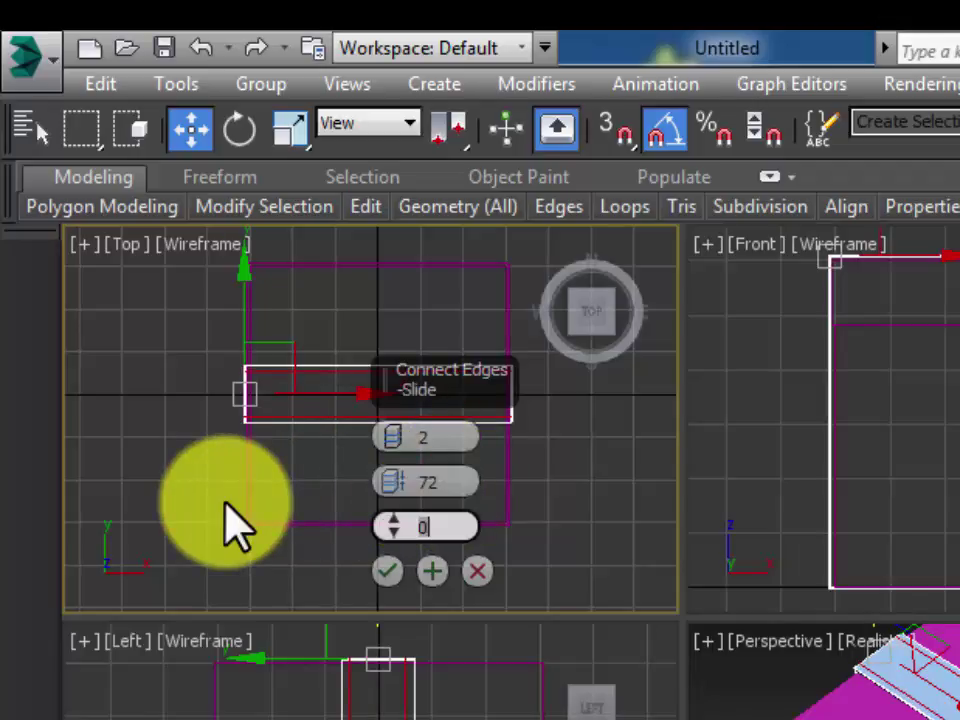
pyautogui.click(389, 569)
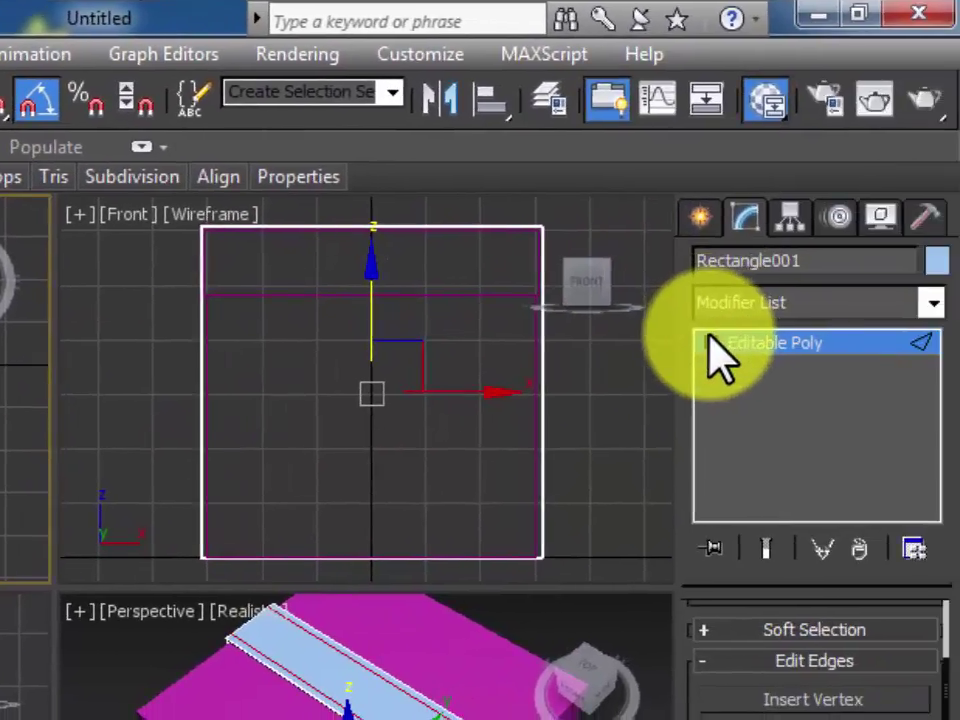
# Select the whole ribbon band at Element level and set its material ID to 1.
pyautogui.click(708, 339)
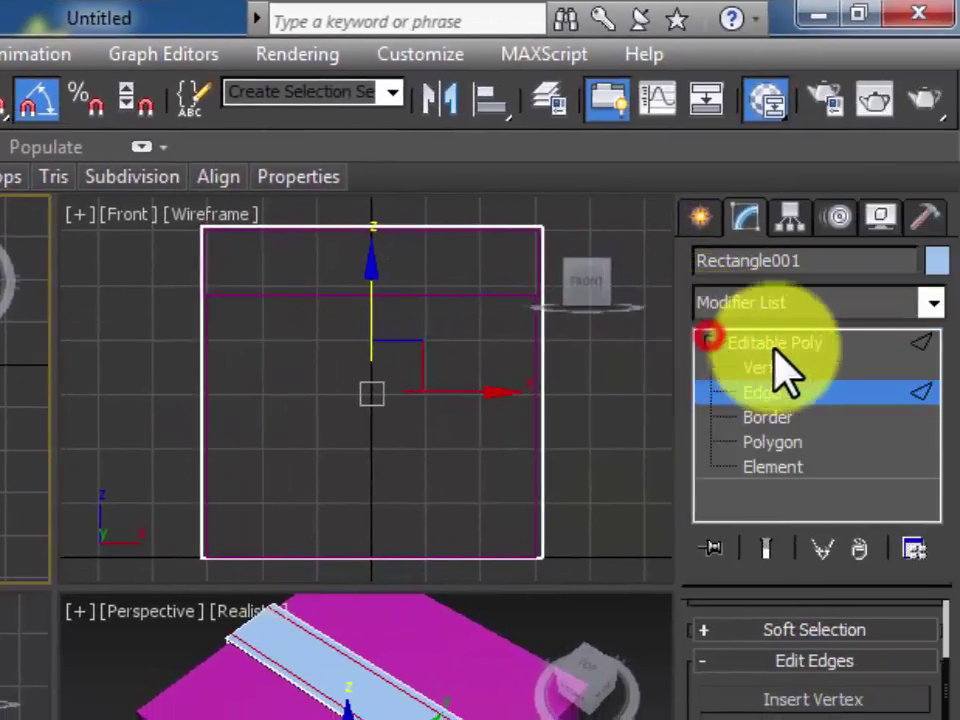
pyautogui.click(780, 344)
pyautogui.click(880, 654)
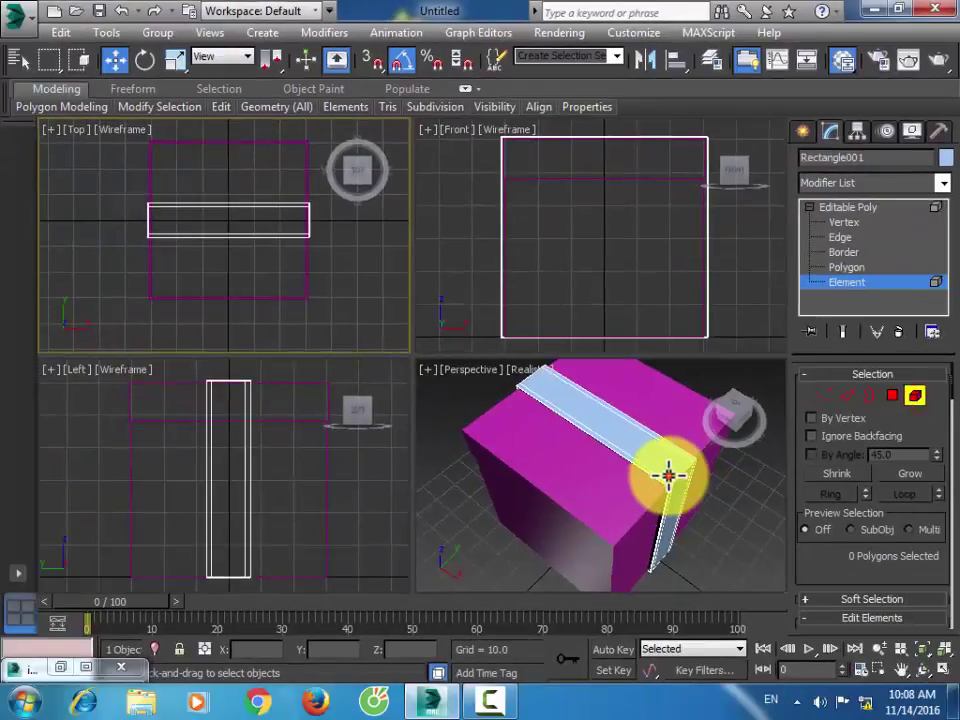
pyautogui.click(624, 548)
pyautogui.scroll(-5, 891, 654)
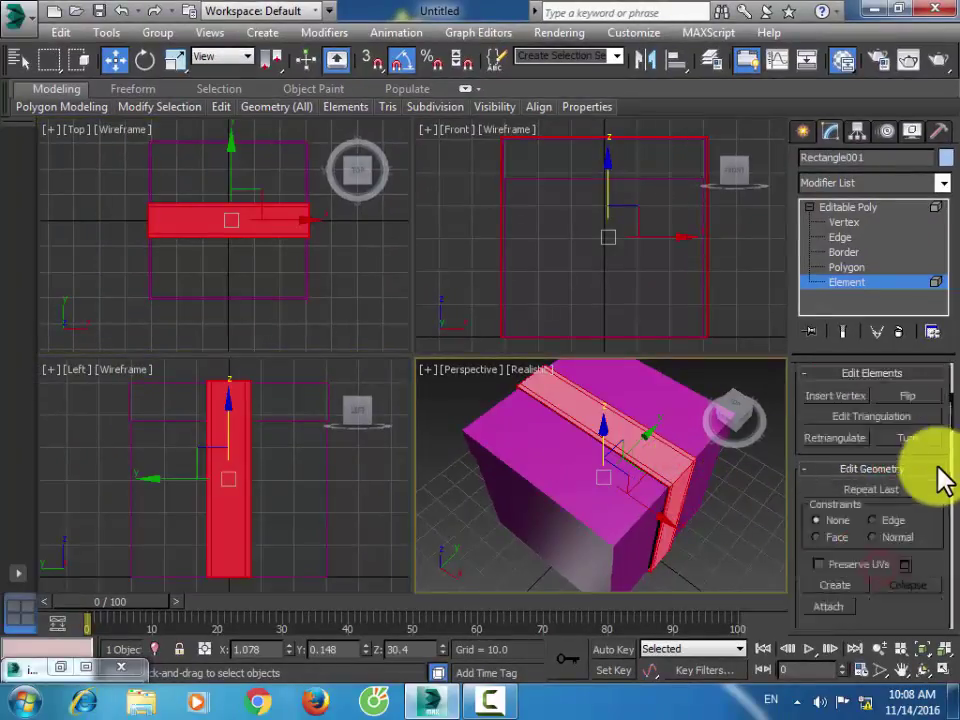
pyautogui.scroll(-10, 938, 485)
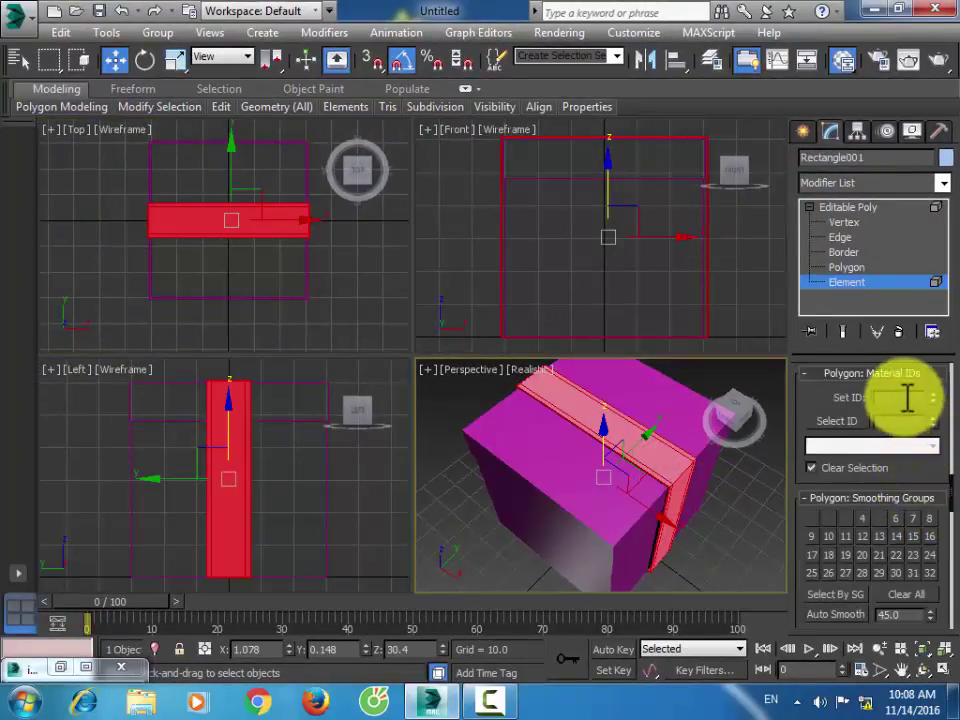
pyautogui.click(907, 398)
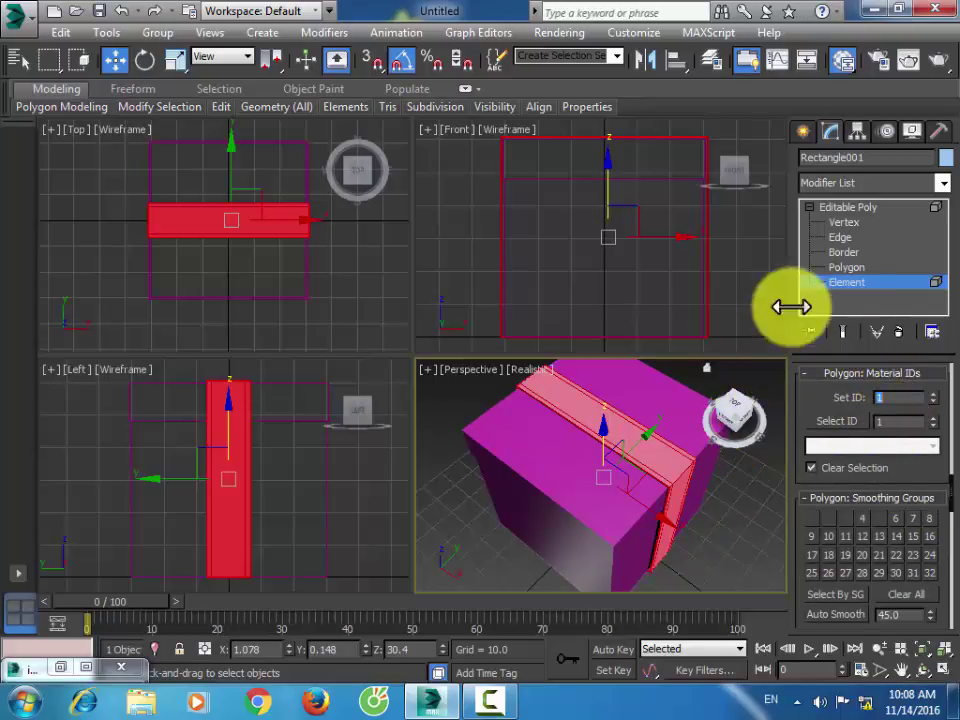
pyautogui.press('a')
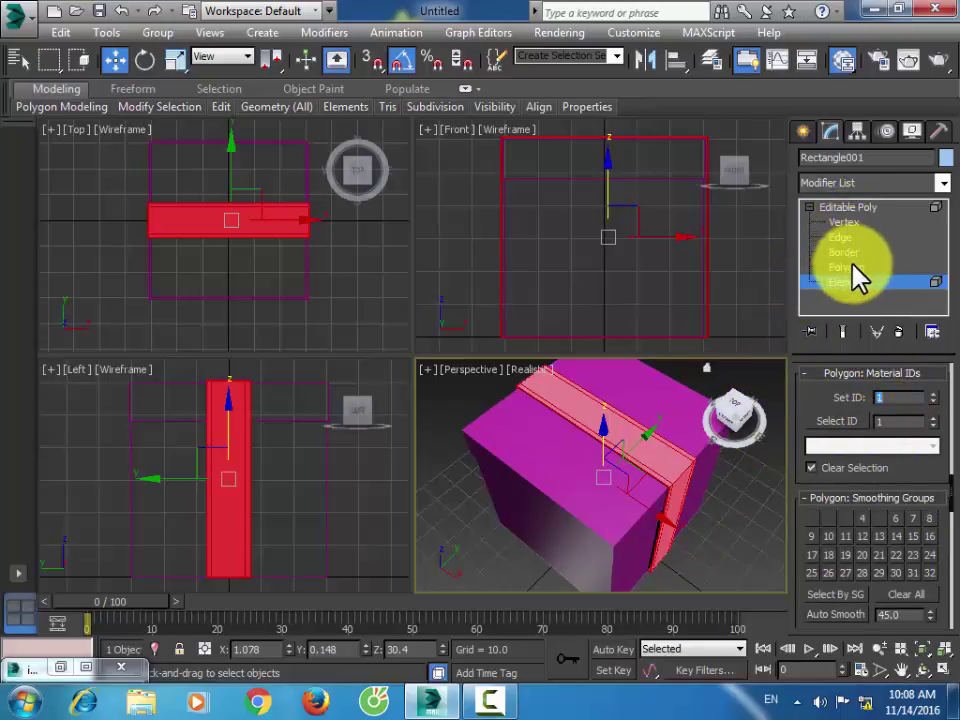
# Try picking the ribbon's top face and narrow border strip at Polygon level in the maximized Perspective view.
pyautogui.click(846, 267)
pyautogui.click(378, 284)
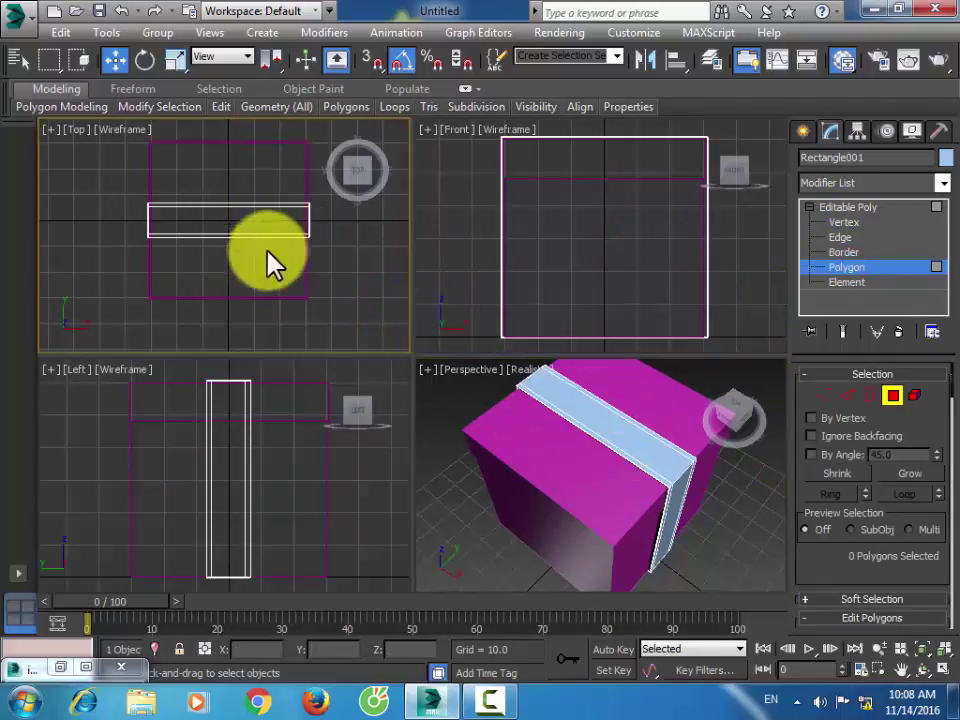
pyautogui.click(600, 427)
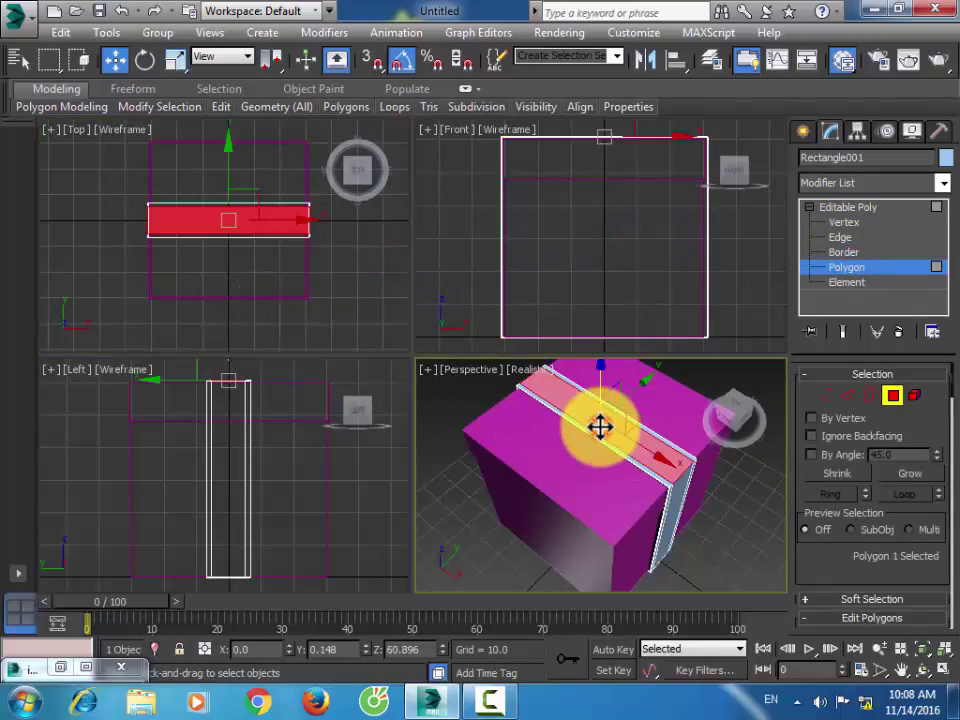
pyautogui.hotkey('alt', 'w')
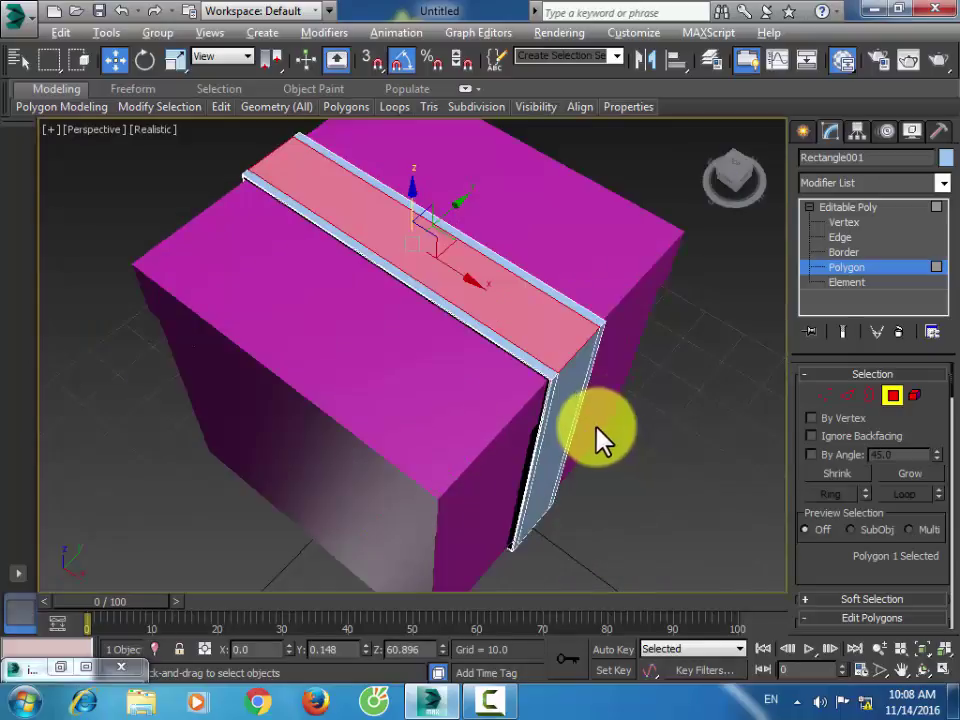
pyautogui.click(552, 379)
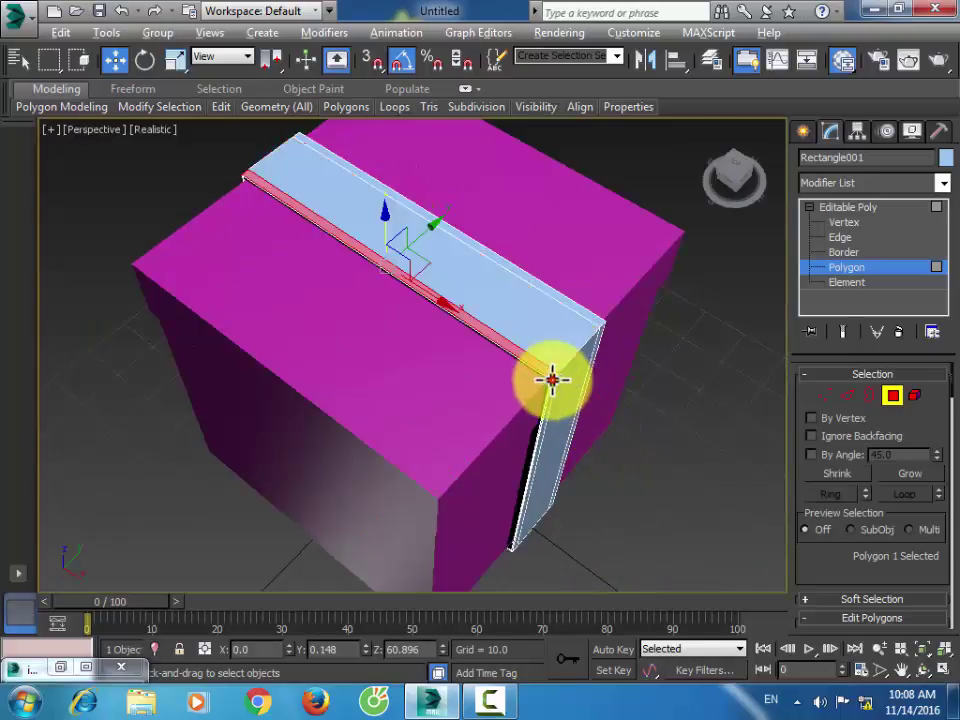
# At Edge level, select the short crosswise corner edges of both ribbon border strips and extend the selection to their edge rings.
pyautogui.click(855, 252)
pyautogui.click(846, 237)
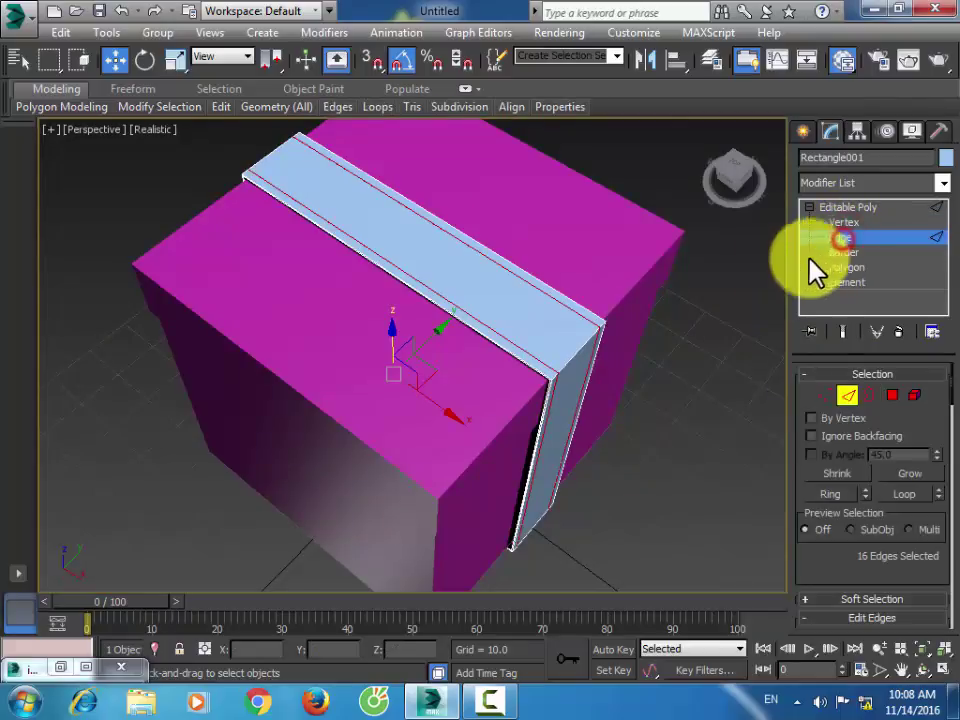
pyautogui.click(601, 330)
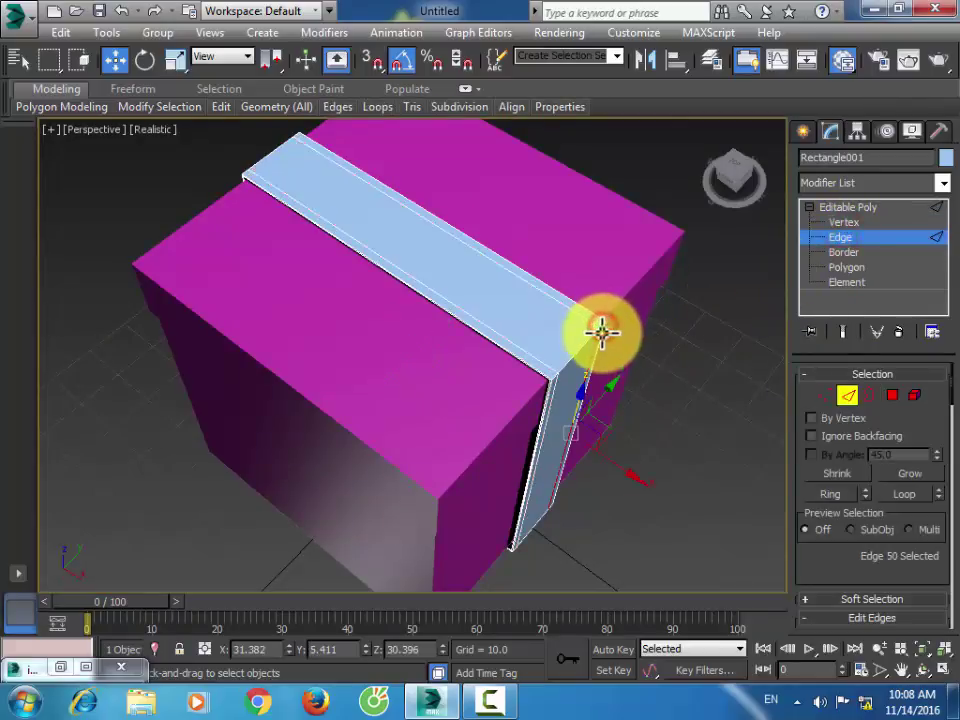
pyautogui.keyDown('alt'); pyautogui.moveTo(601, 330); pyautogui.dragTo(493, 360, button='middle'); pyautogui.keyUp('alt')
pyautogui.scroll(3, 512, 355)
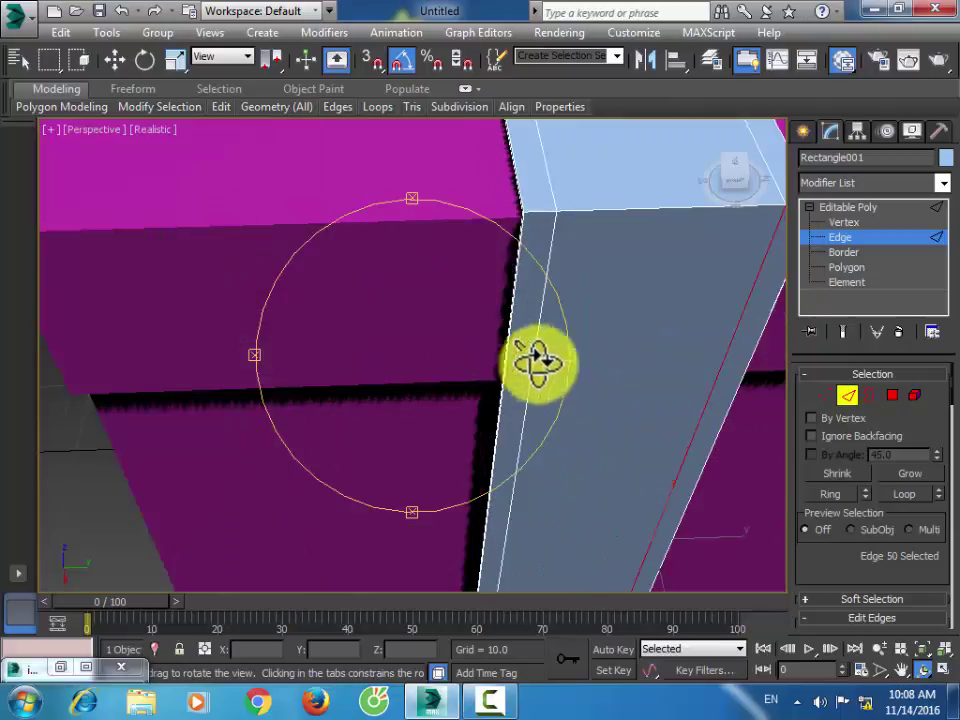
pyautogui.click(900, 669)
pyautogui.moveTo(665, 397); pyautogui.dragTo(476, 480)
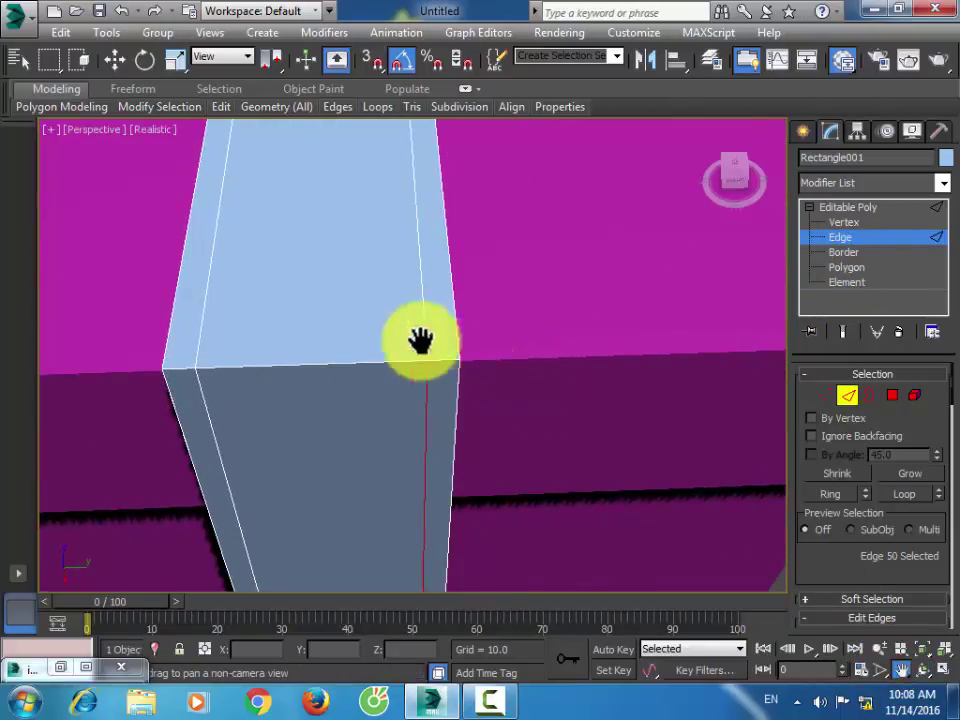
pyautogui.moveTo(169, 70); pyautogui.dragTo(354, 81)
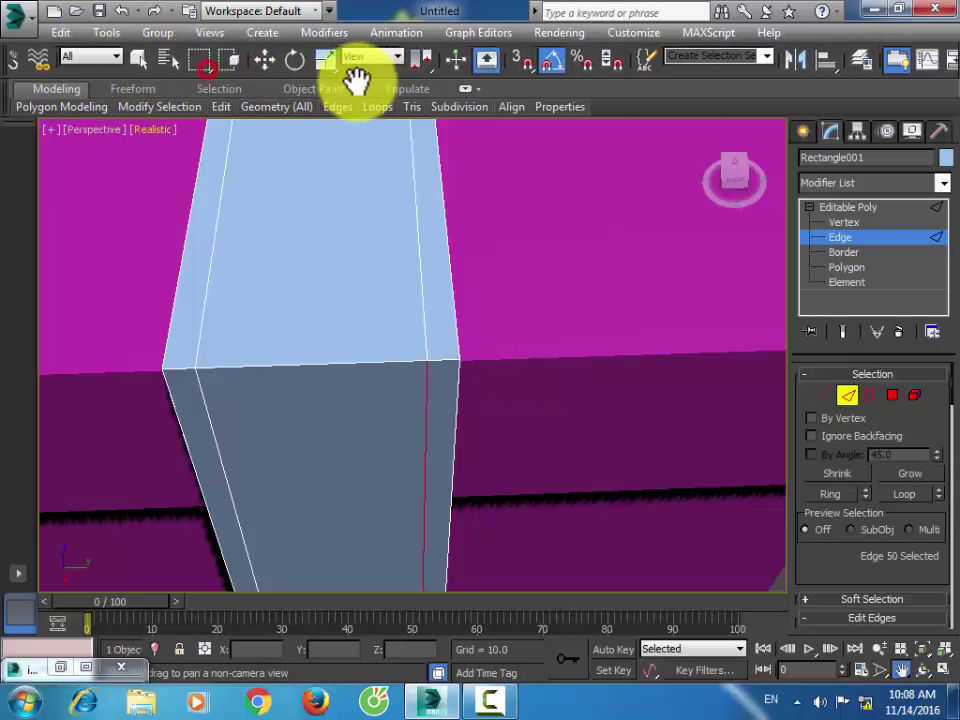
pyautogui.click(140, 58)
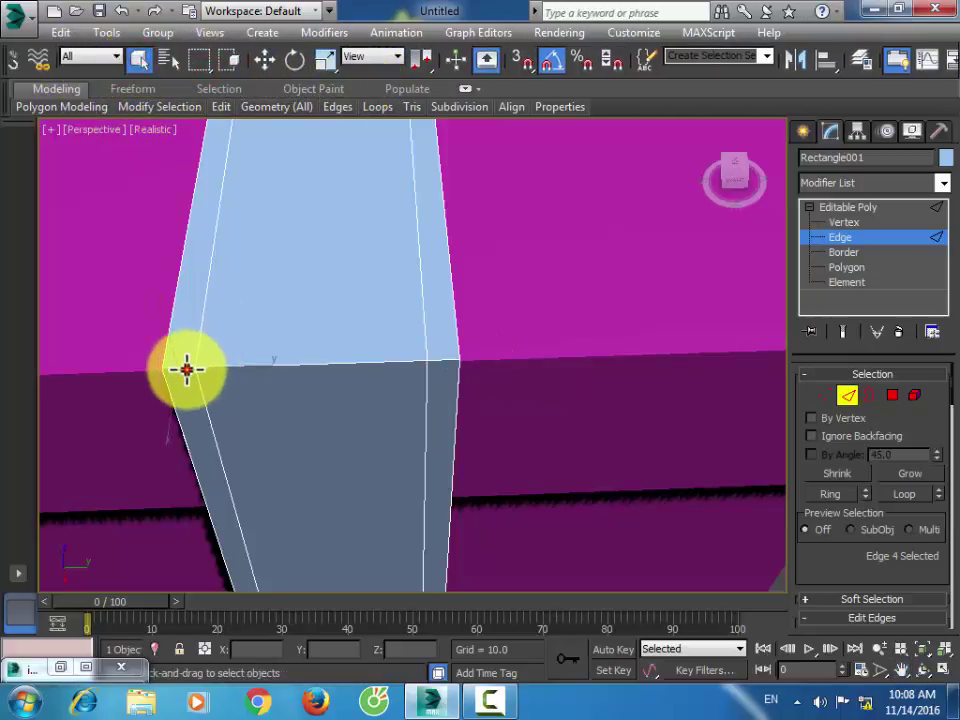
pyautogui.keyDown('ctrl'); pyautogui.click(446, 361); pyautogui.keyUp('ctrl')
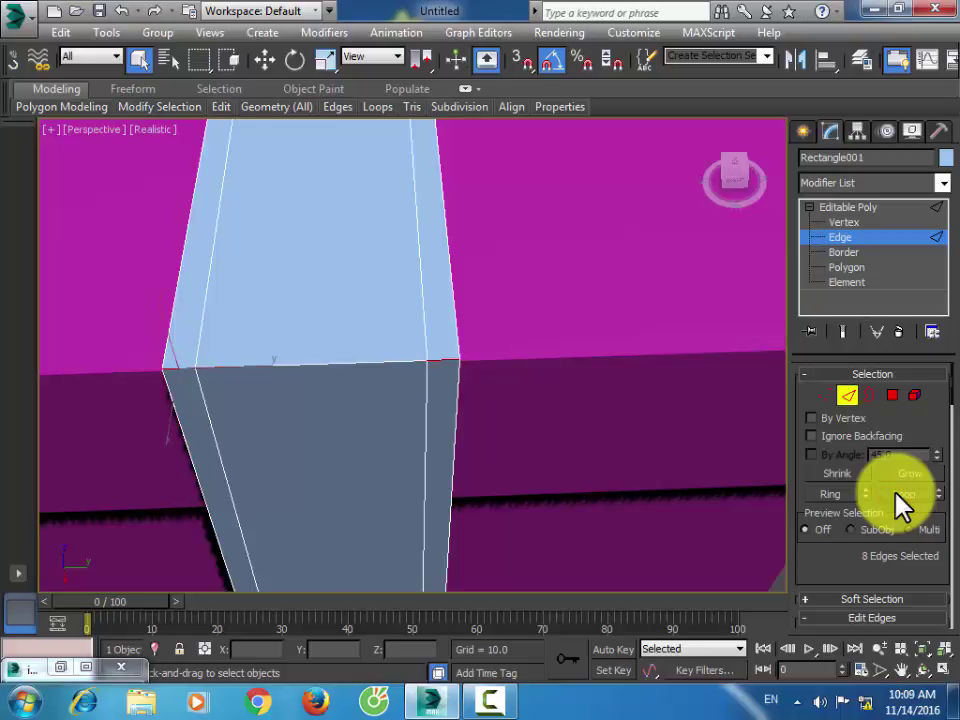
pyautogui.hotkey('ctrl', 'z')
pyautogui.click(836, 496)
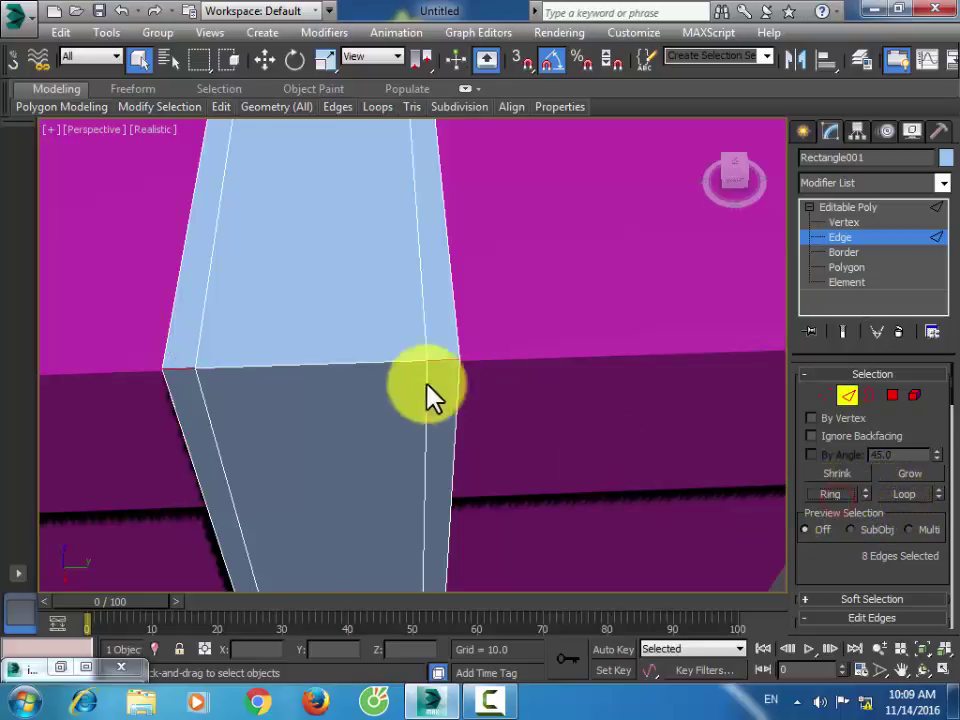
# Convert the ring edge selection into a selection of the narrow polygons along both ribbon borders.
pyautogui.rightClick(375, 358)
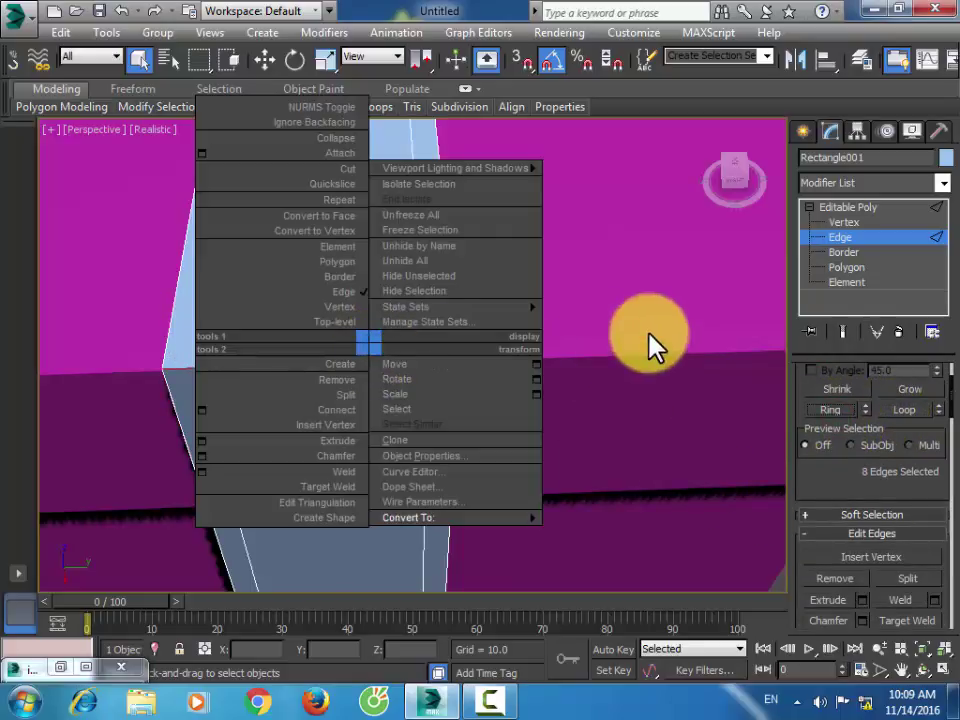
pyautogui.scroll(-5, 641, 354)
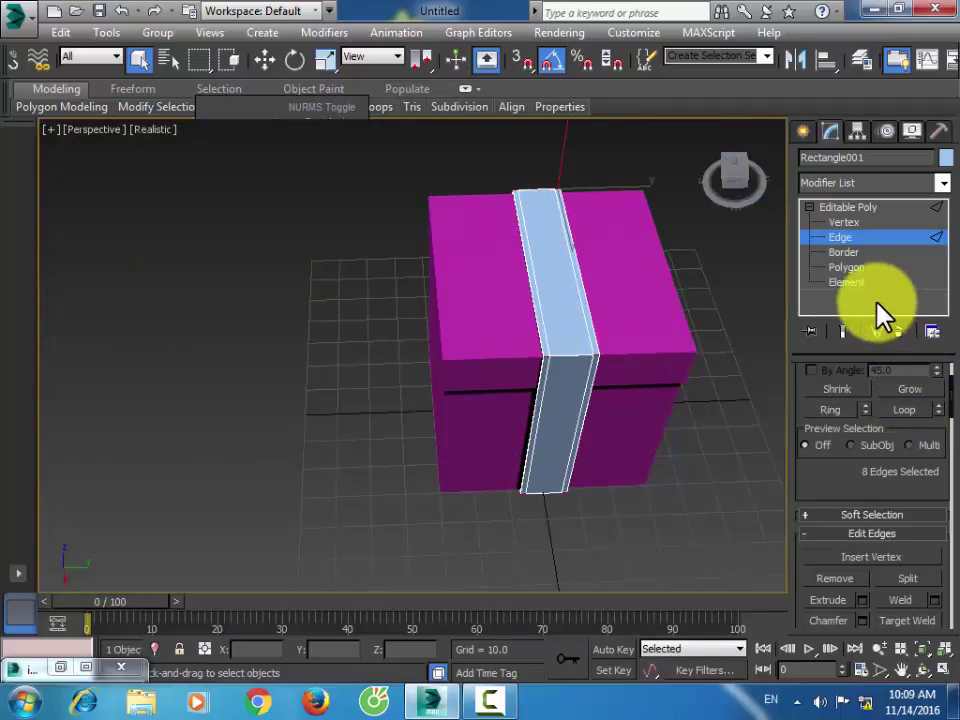
pyautogui.moveTo(800, 381); pyautogui.dragTo(797, 561)
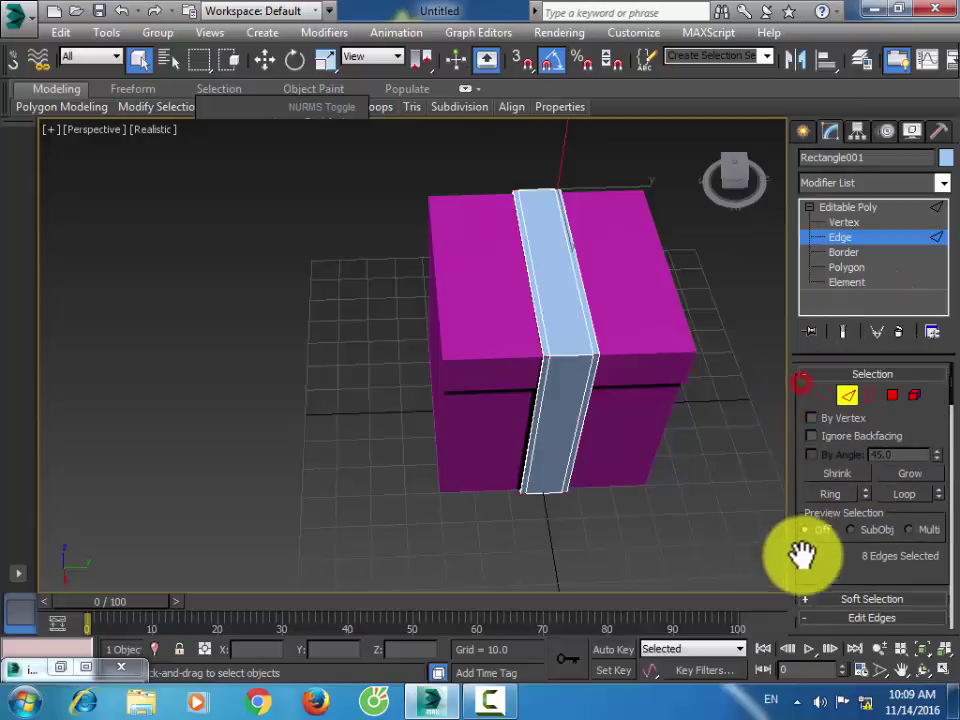
pyautogui.click(891, 390)
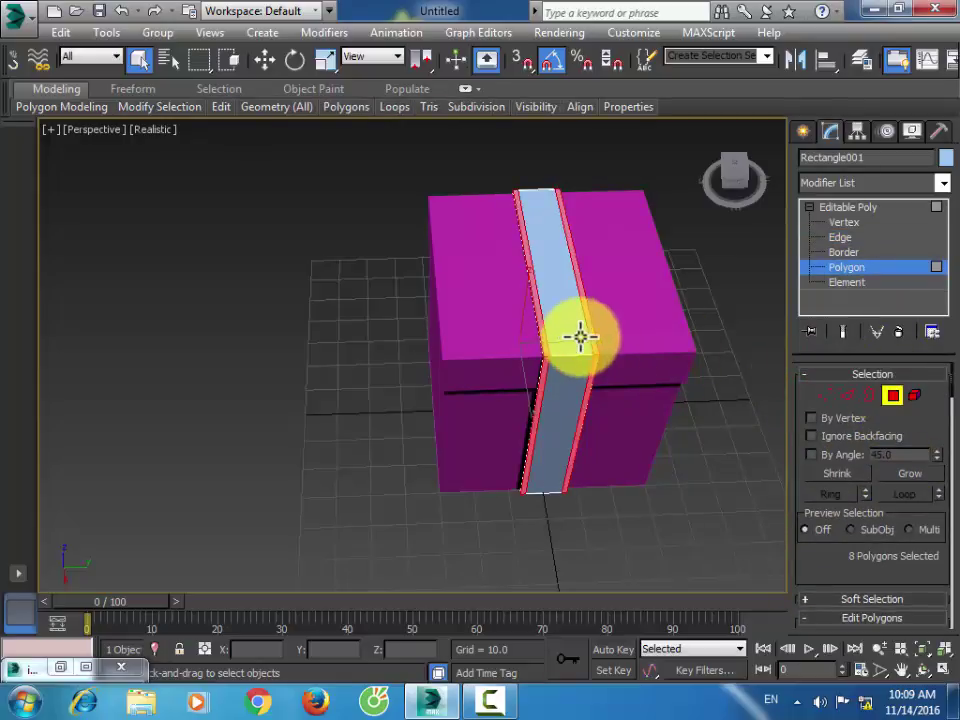
# Set the selected border polygons' material ID to 2, leave sub-object level and deselect the ribbon.
pyautogui.moveTo(818, 570); pyautogui.dragTo(855, 340)
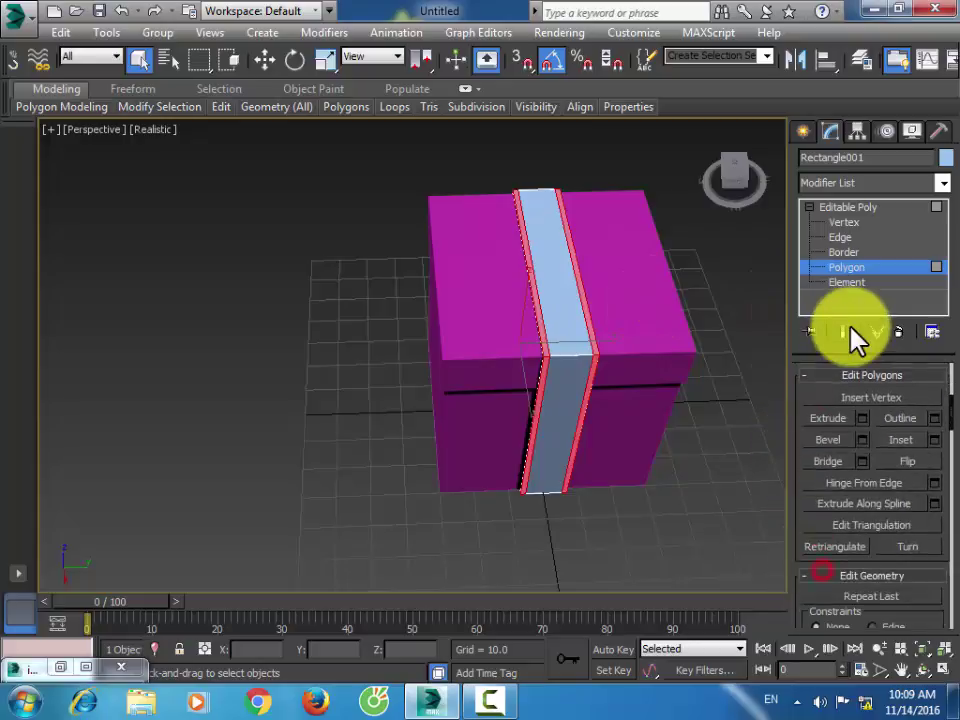
pyautogui.scroll(-10, 889, 471)
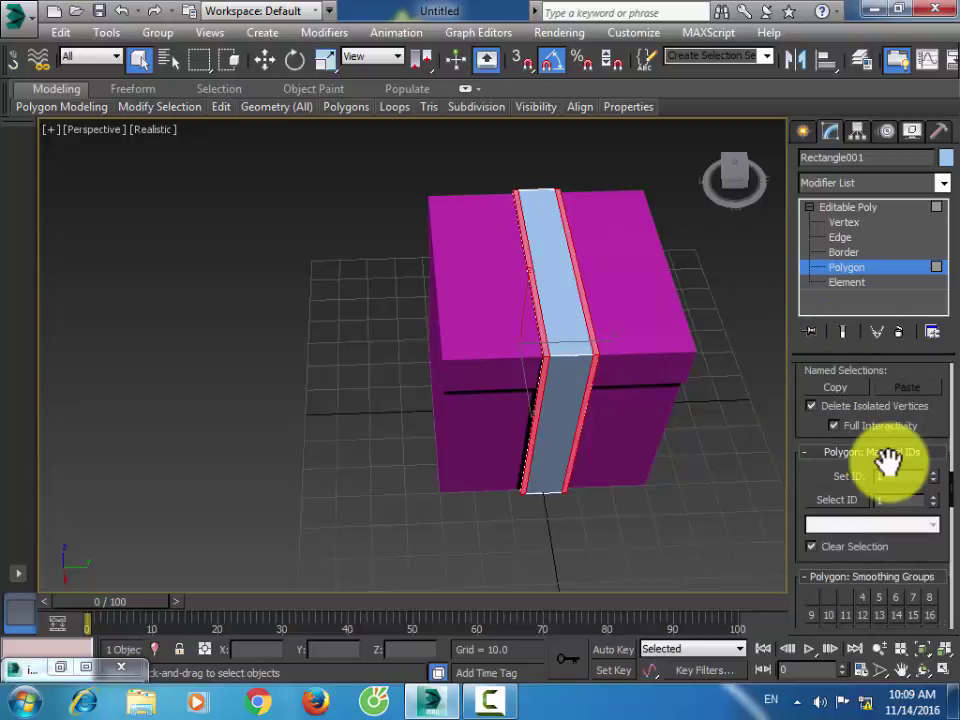
pyautogui.click(880, 476)
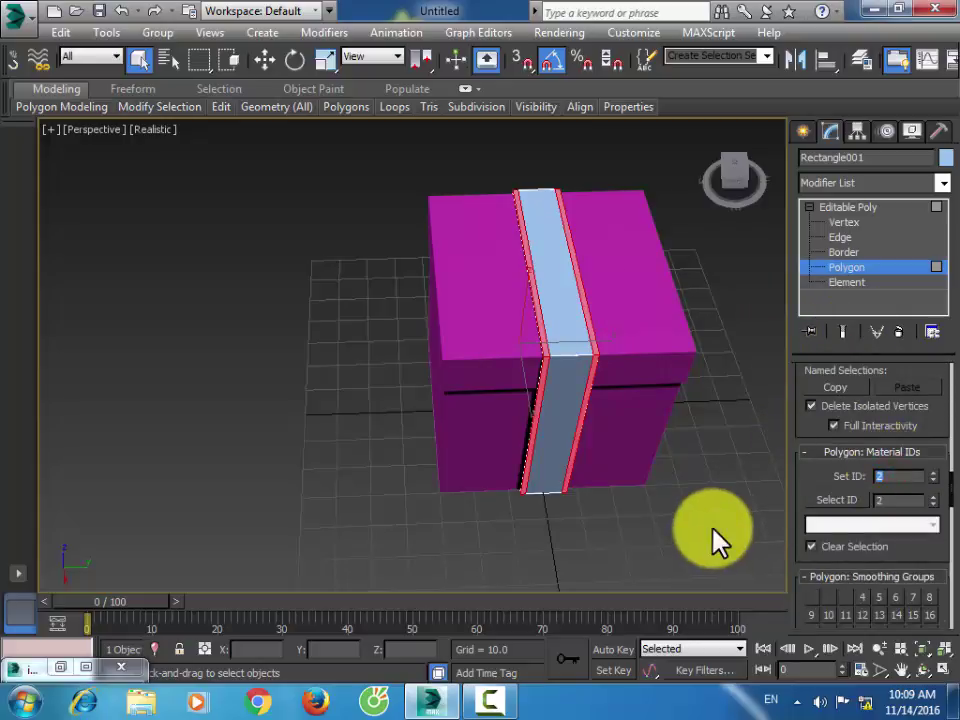
pyautogui.click(858, 206)
pyautogui.click(703, 461)
pyautogui.press('z')
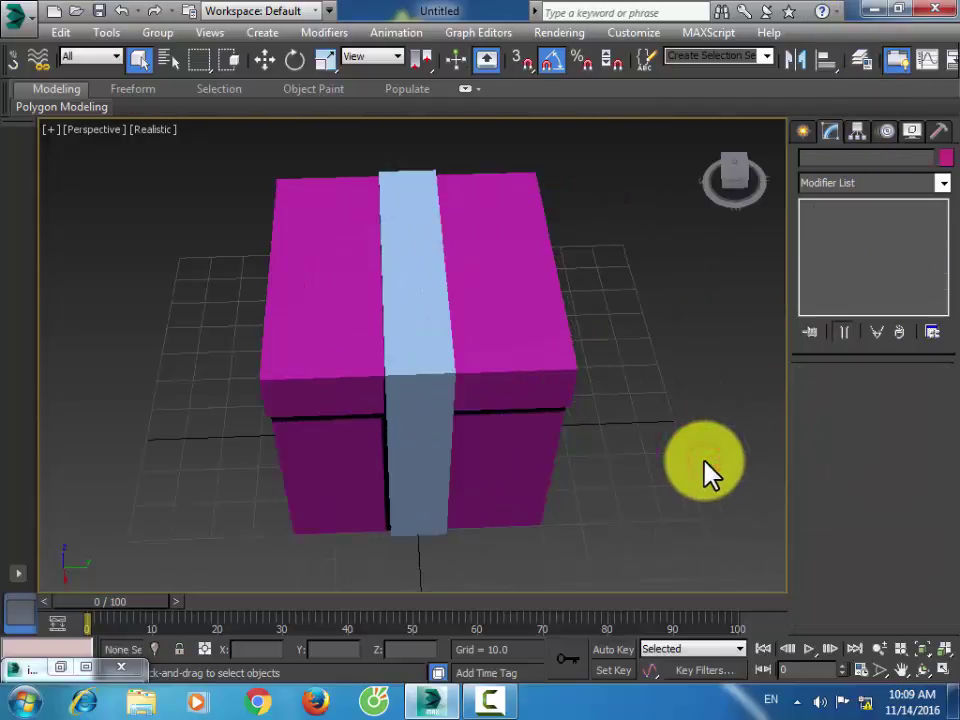
# Select the whole ribbon in the Perspective view and open the Slate Material Editor.
pyautogui.hotkey('ctrl', 'r')
pyautogui.moveTo(476, 441); pyautogui.dragTo(525, 396)
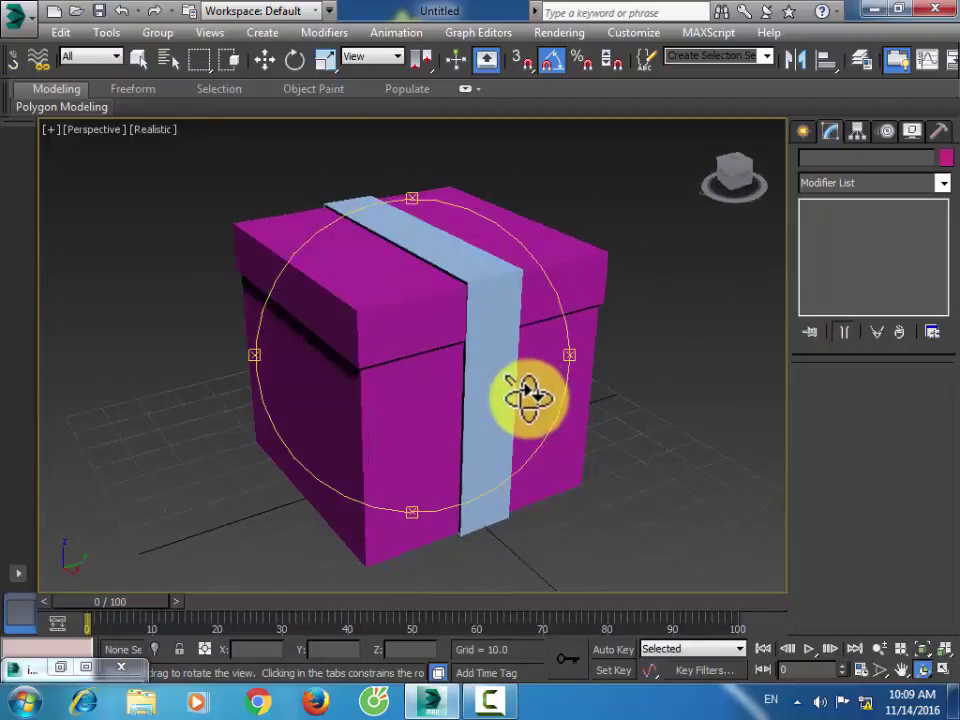
pyautogui.click(264, 59)
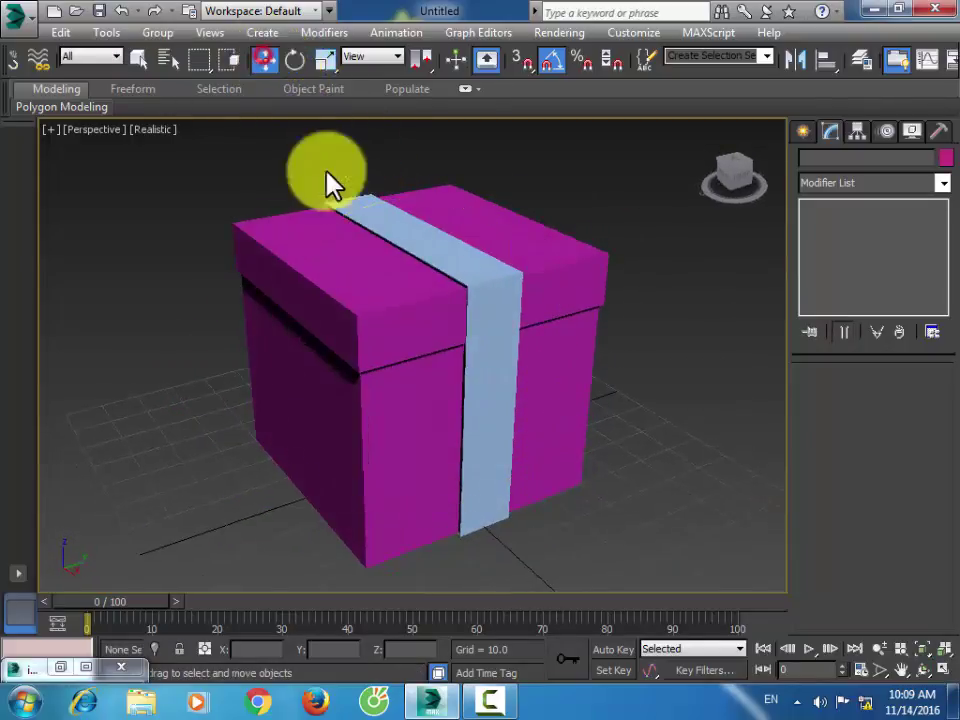
pyautogui.click(475, 318)
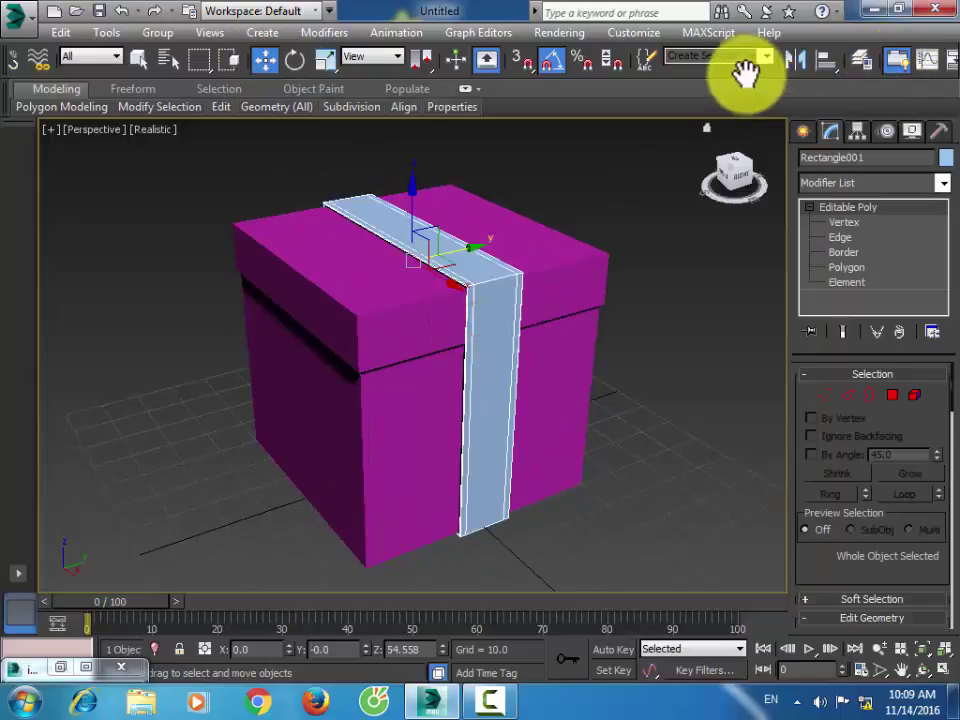
pyautogui.moveTo(744, 75); pyautogui.dragTo(591, 92)
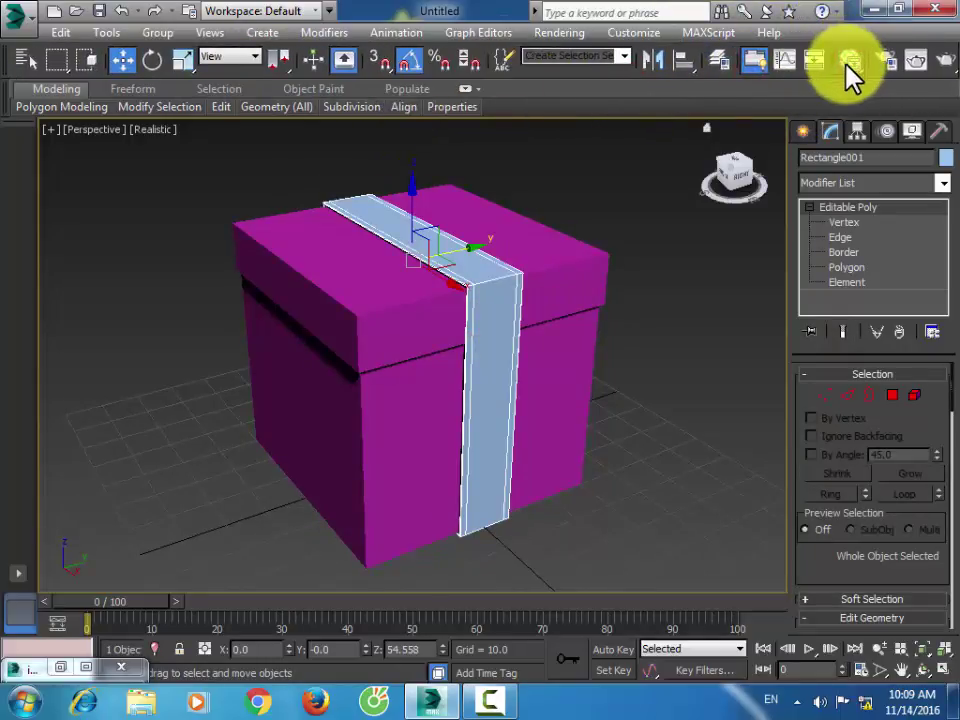
pyautogui.click(848, 62)
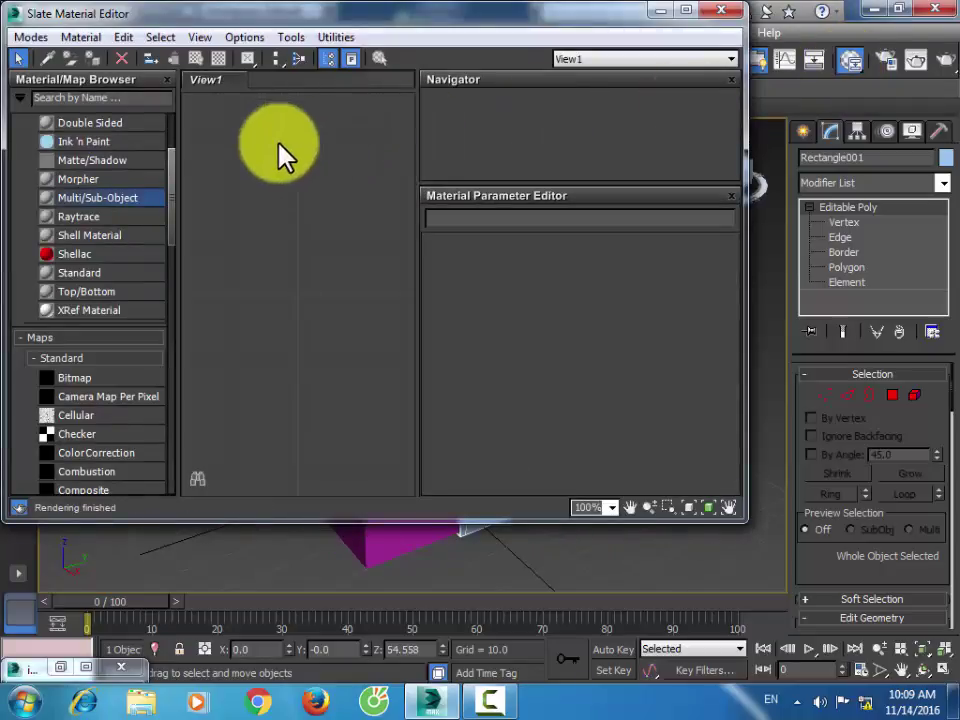
# Create a Standard material, open its parameters and name it box.
pyautogui.doubleClick(95, 272)
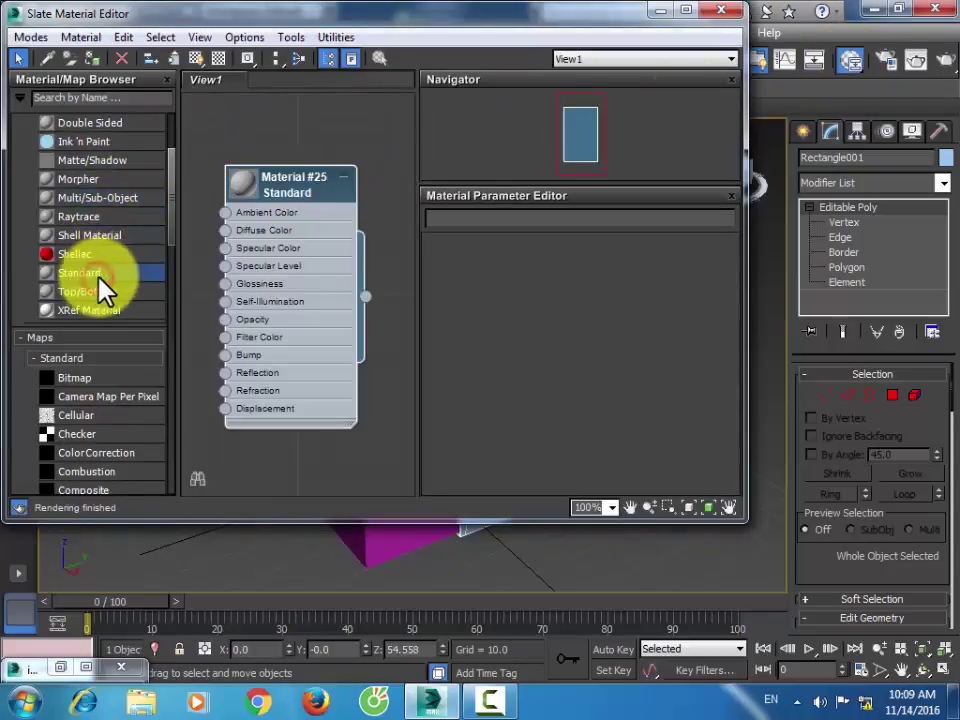
pyautogui.doubleClick(279, 240)
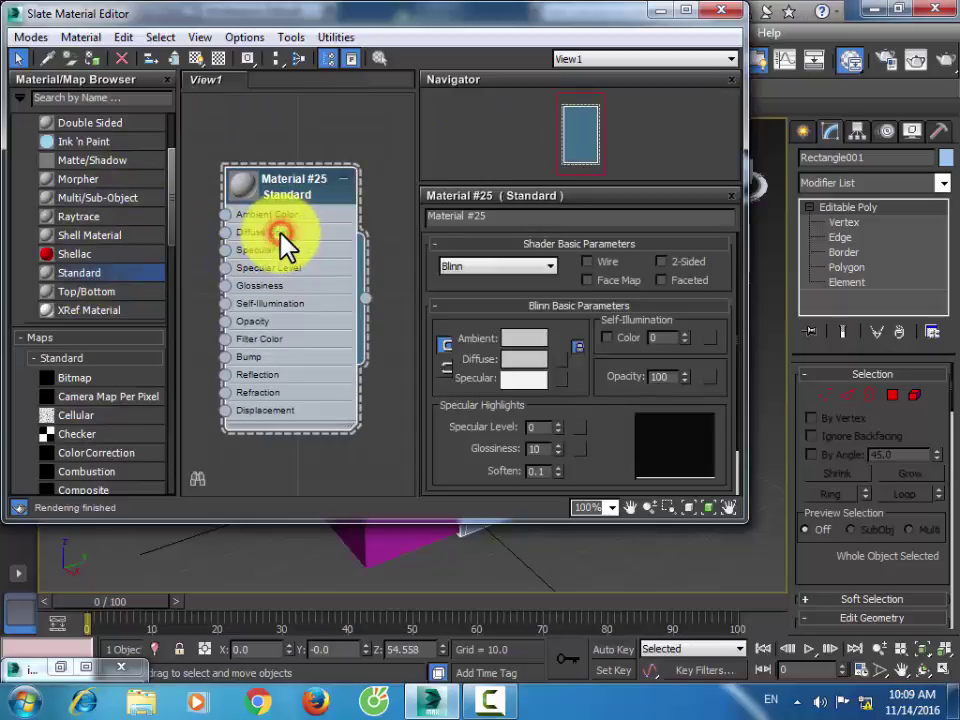
pyautogui.click(495, 215)
pyautogui.write('box')
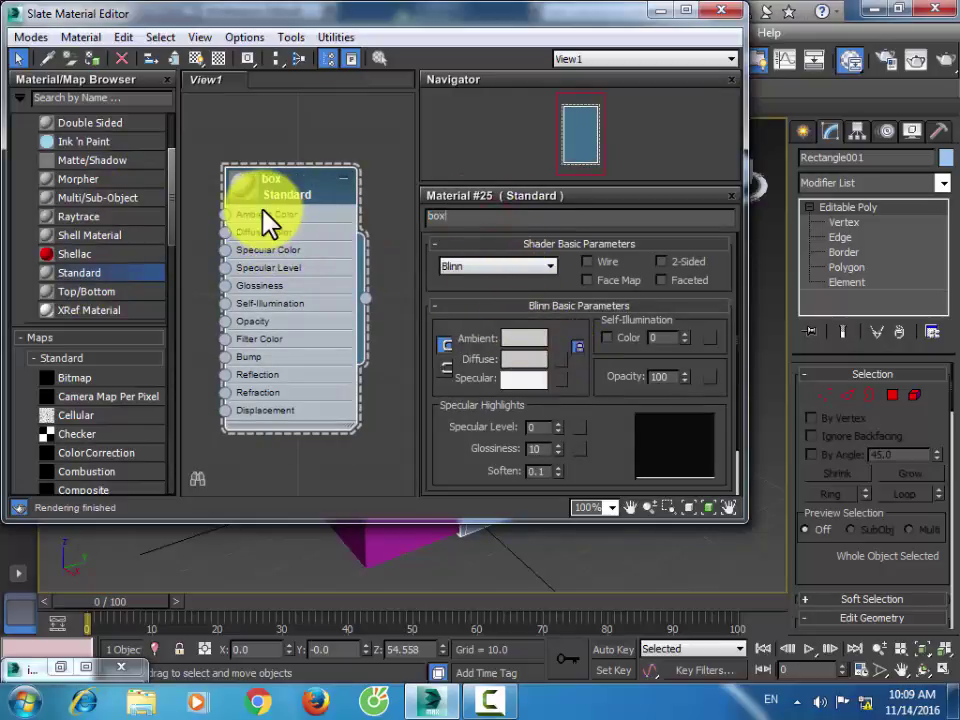
pyautogui.press('Return')
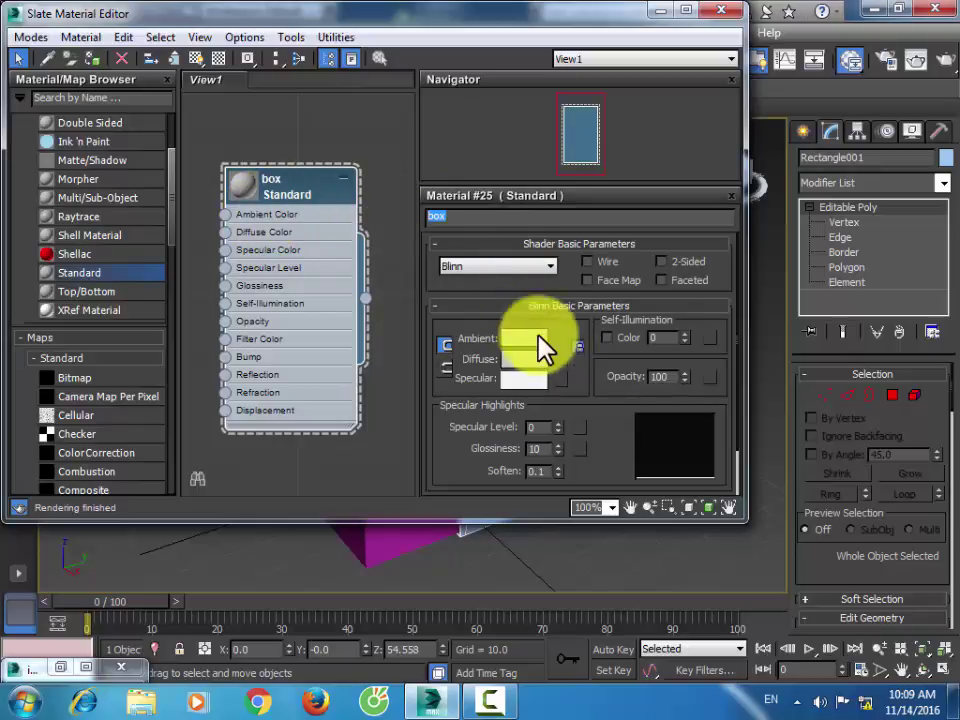
# Load the asds JPEG image from the Desktop as a Bitmap map for the material's diffuse color.
pyautogui.click(563, 359)
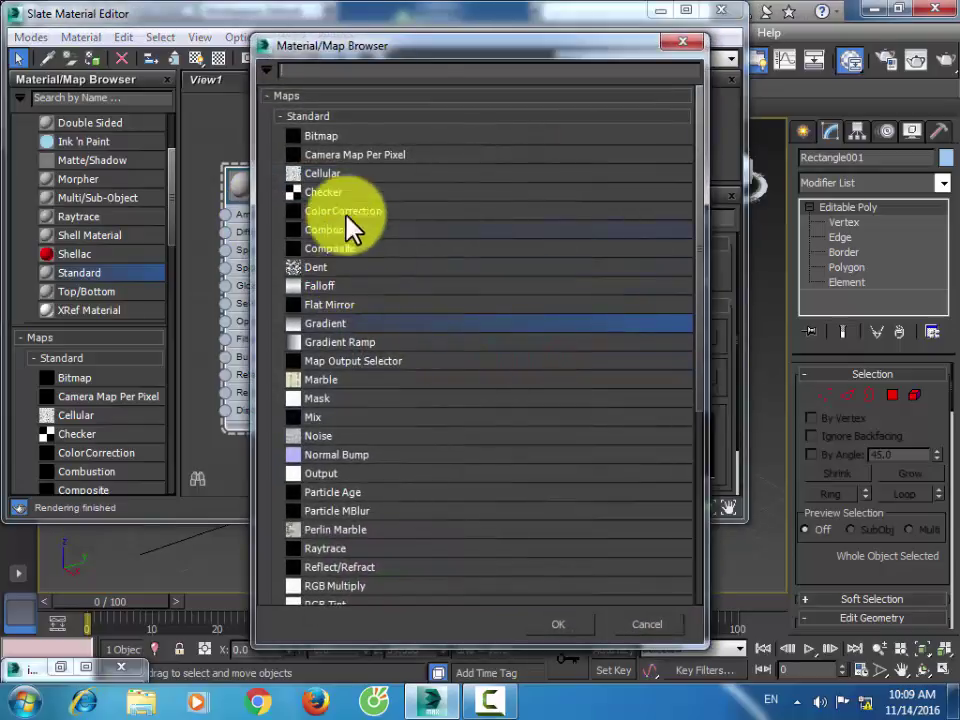
pyautogui.doubleClick(340, 138)
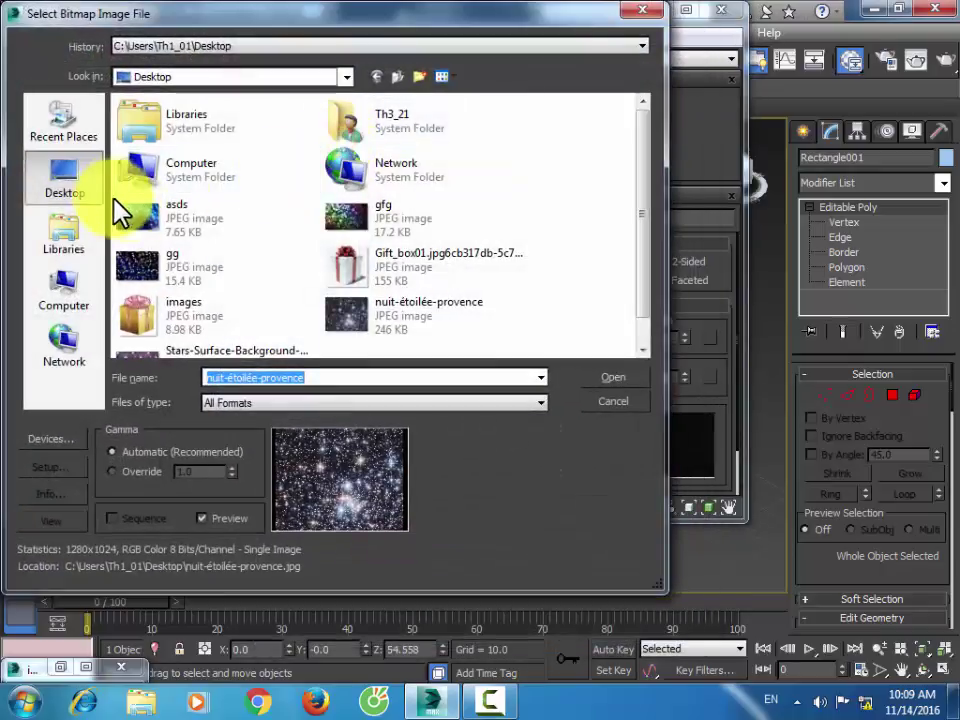
pyautogui.doubleClick(132, 216)
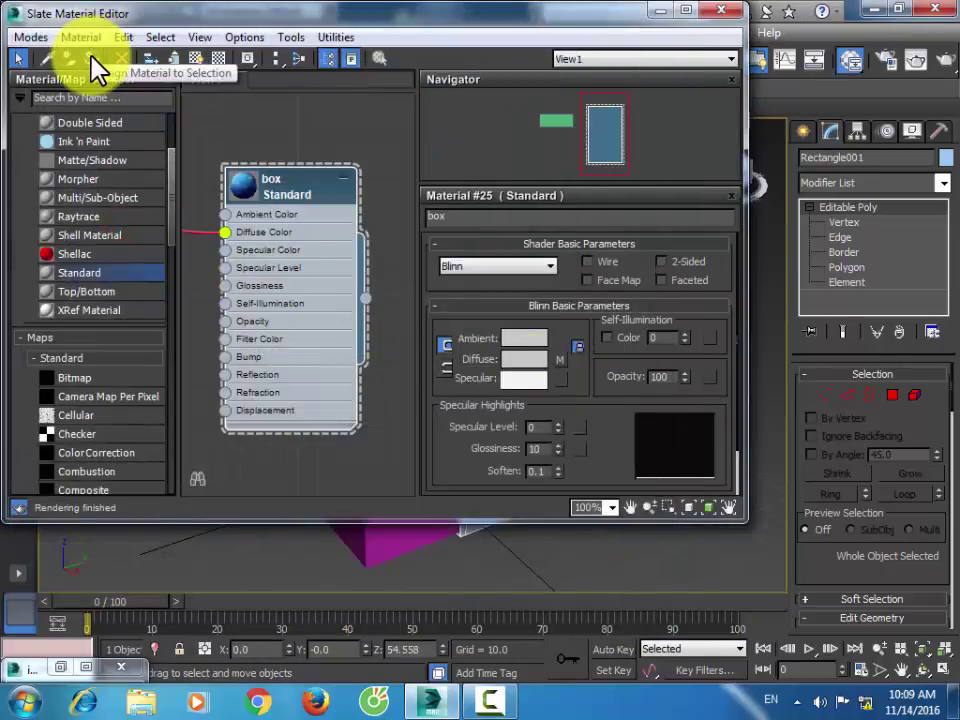
# Turn on shaded viewport display for the box material and assign it to the gift box object.
pyautogui.click(196, 59)
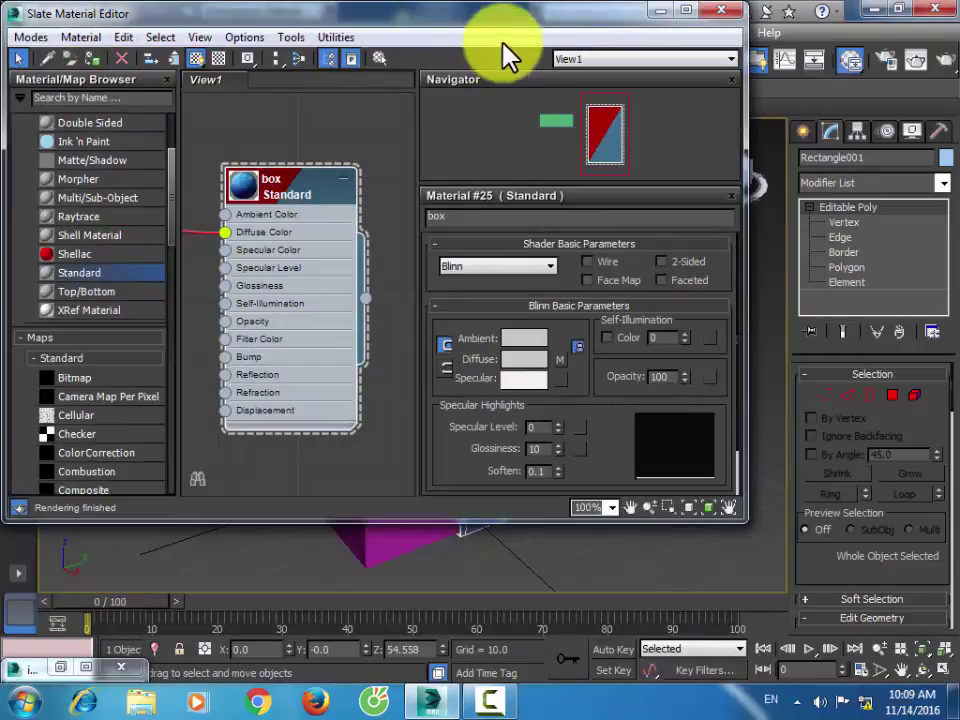
pyautogui.moveTo(510, 13); pyautogui.dragTo(572, 445)
pyautogui.click(396, 316)
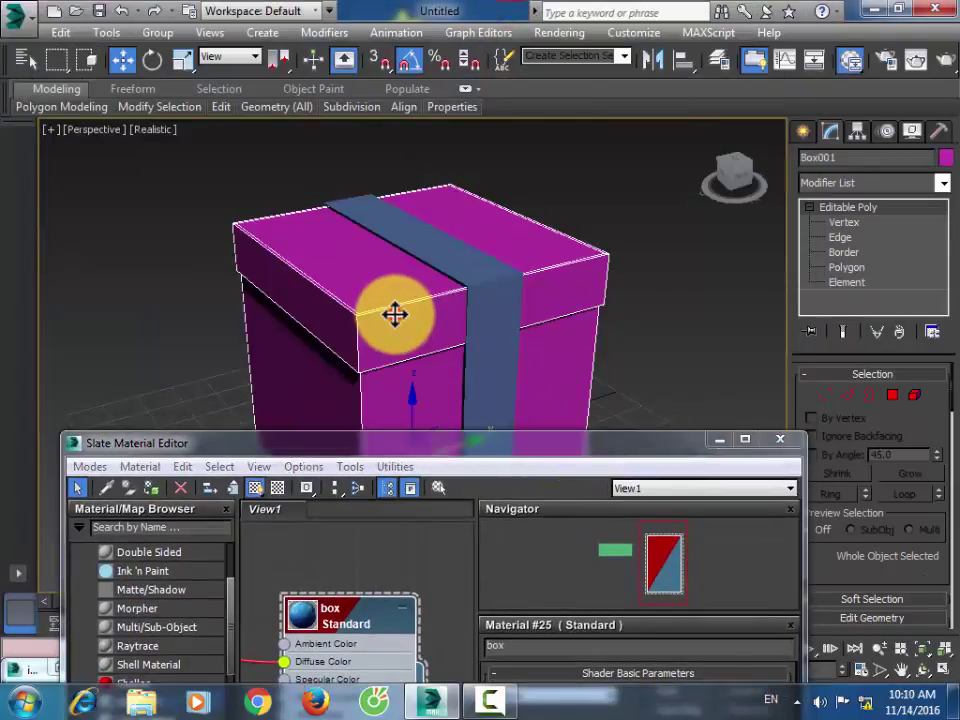
pyautogui.click(149, 488)
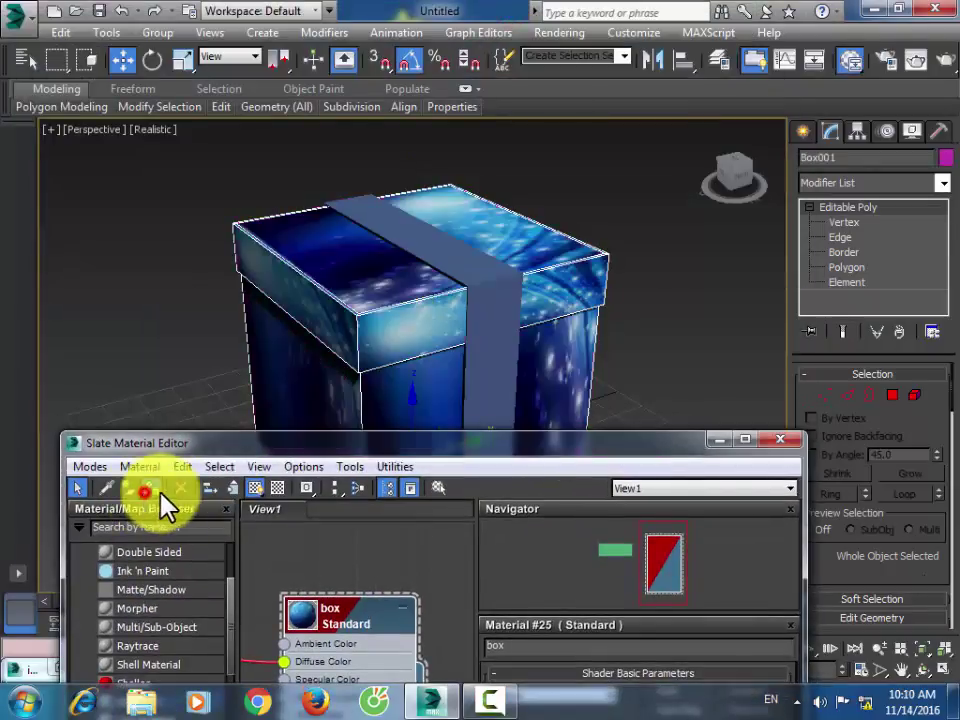
# Switch the box material's shaded viewport display off and on again to compare the gift box.
pyautogui.click(256, 489)
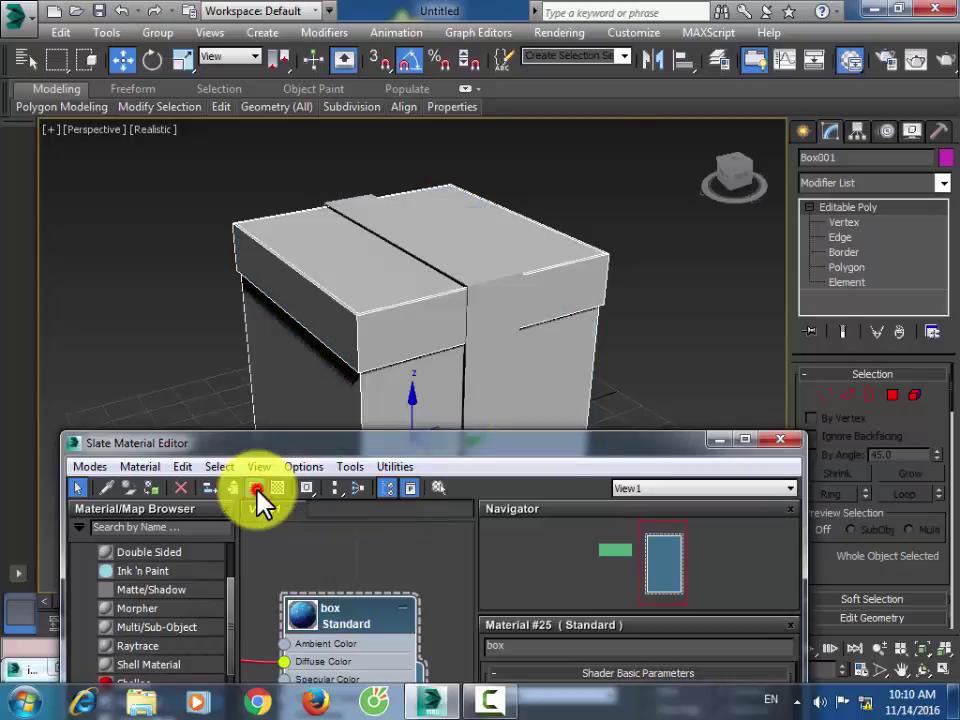
pyautogui.click(256, 489)
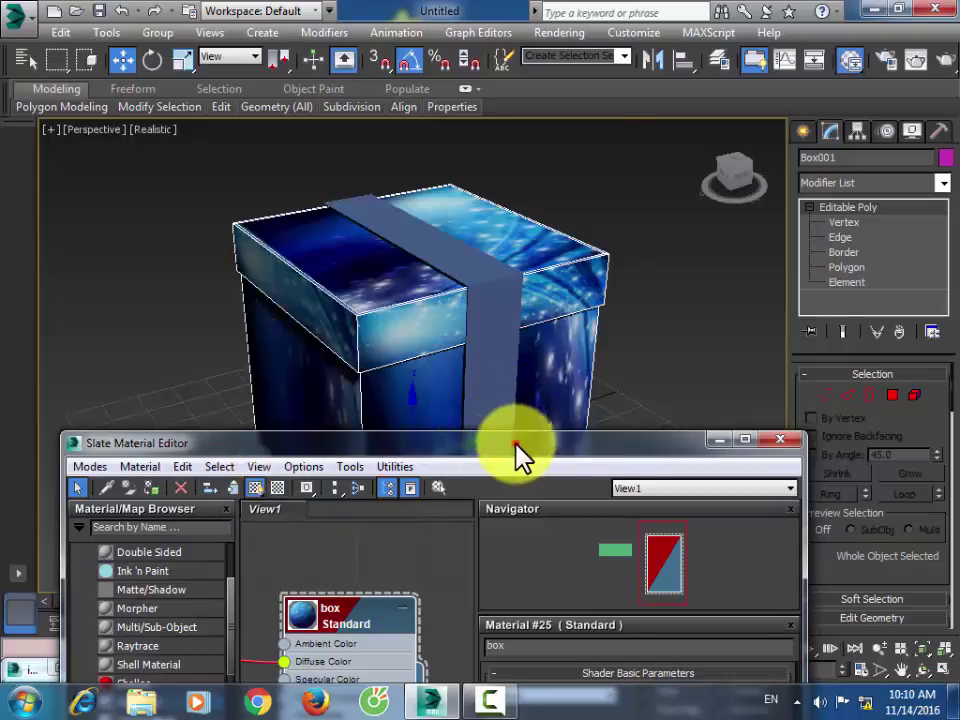
pyautogui.moveTo(516, 455); pyautogui.dragTo(472, 213)
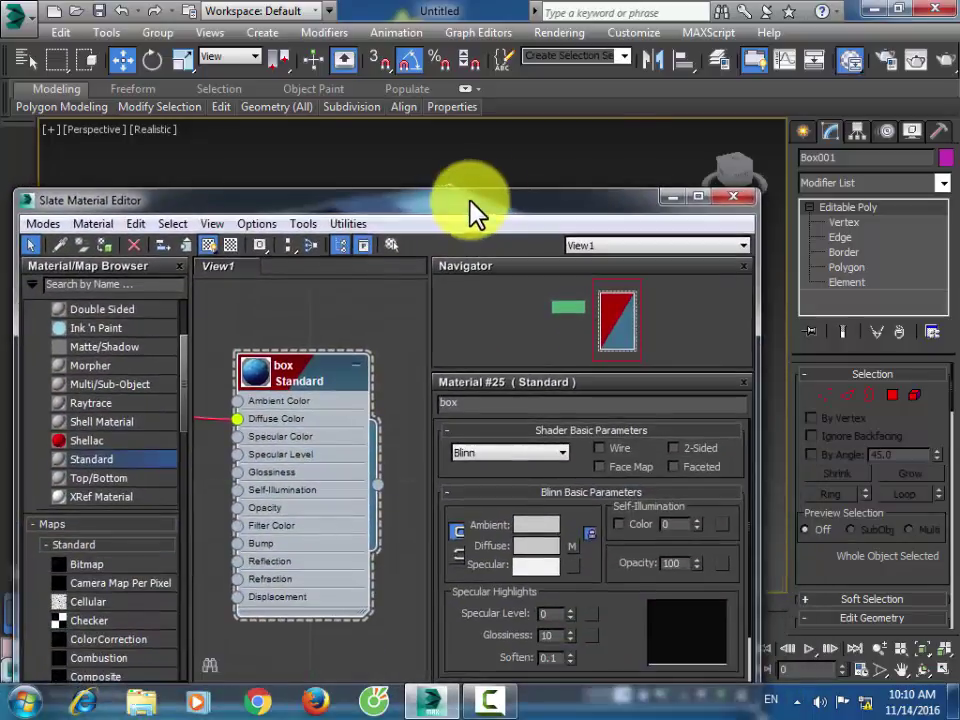
# Render the Perspective view, turn off further missing map coordinates warnings, and close the render windows.
pyautogui.click(886, 62)
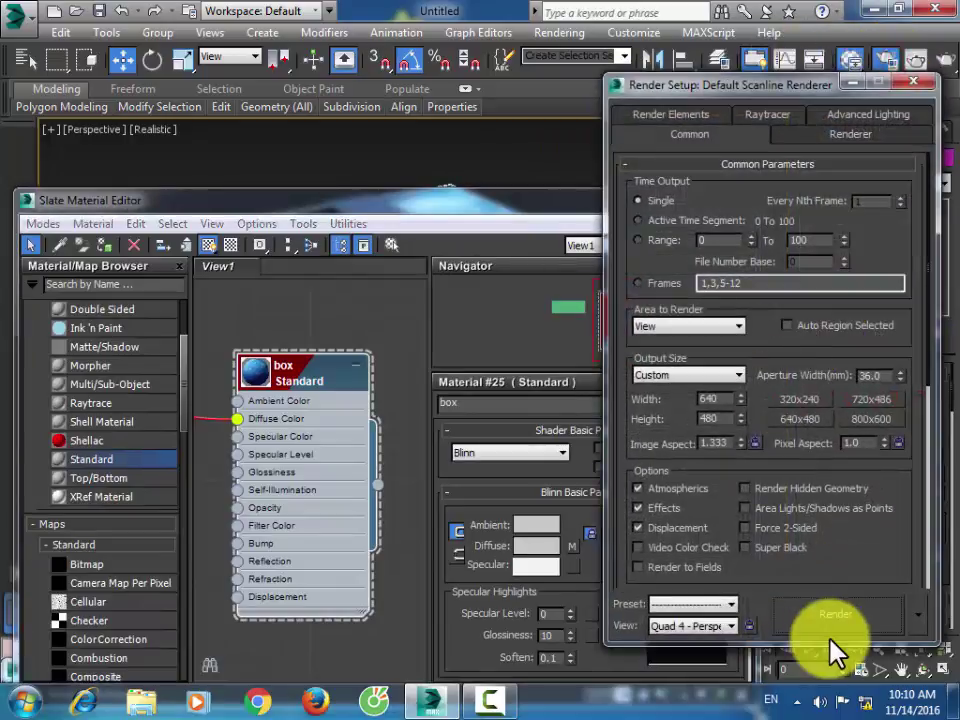
pyautogui.click(836, 613)
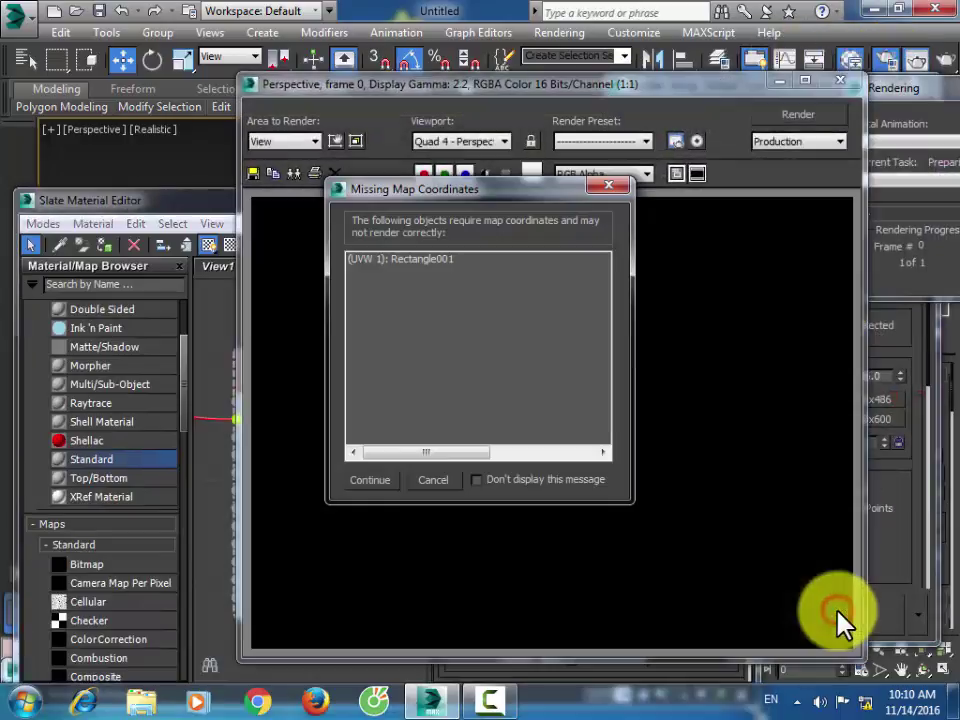
pyautogui.click(477, 480)
pyautogui.click(374, 481)
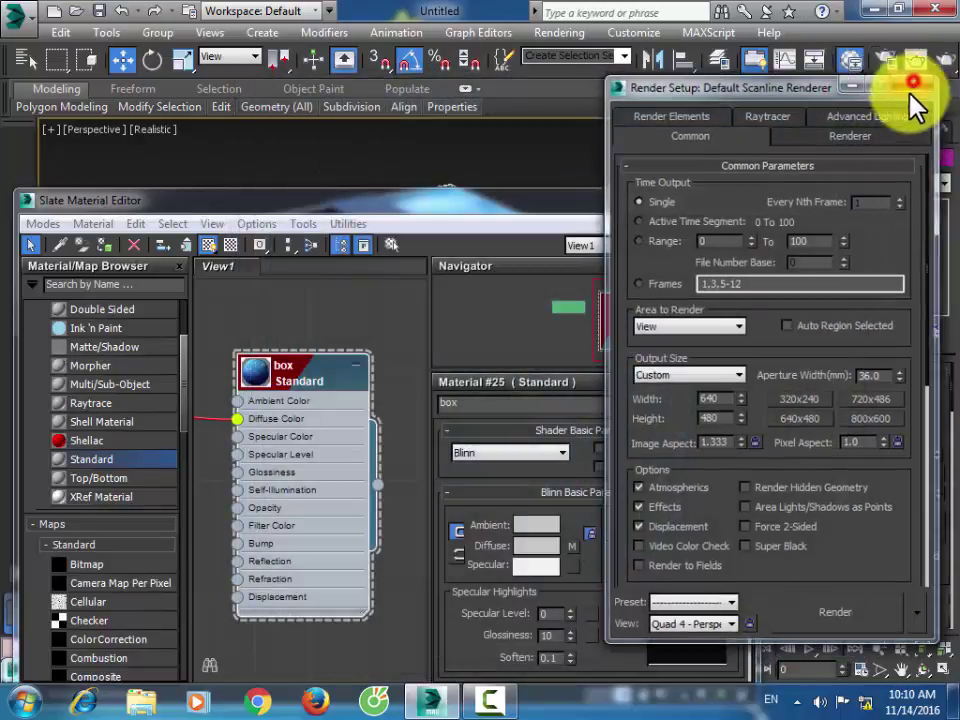
pyautogui.click(934, 88)
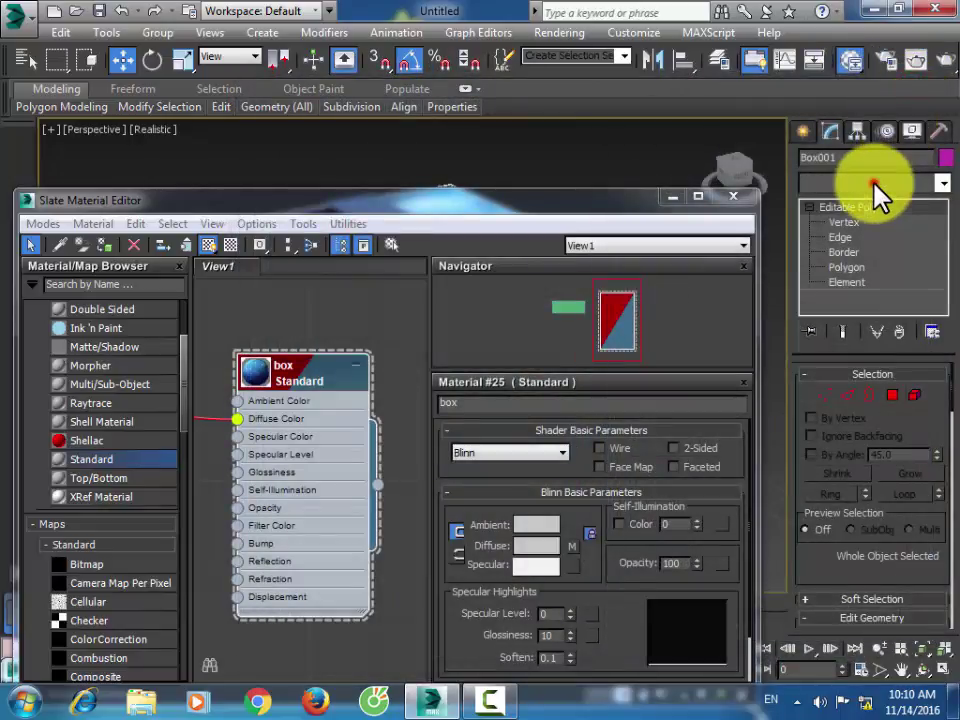
# Add a UVW Map modifier to the gift box.
pyautogui.click(874, 183)
pyautogui.press('u')
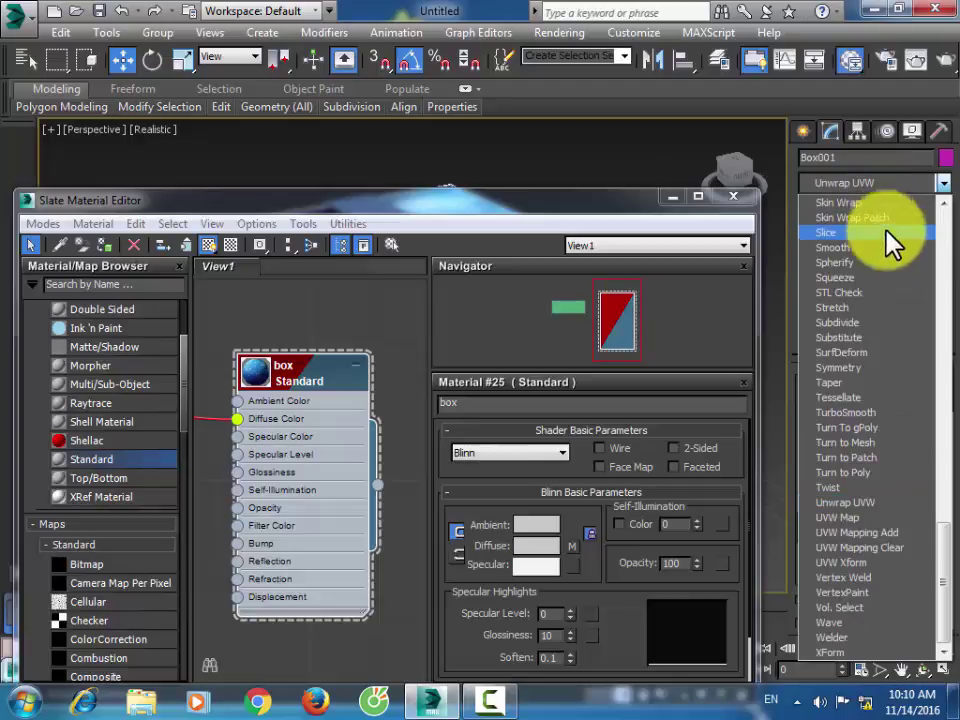
pyautogui.click(857, 519)
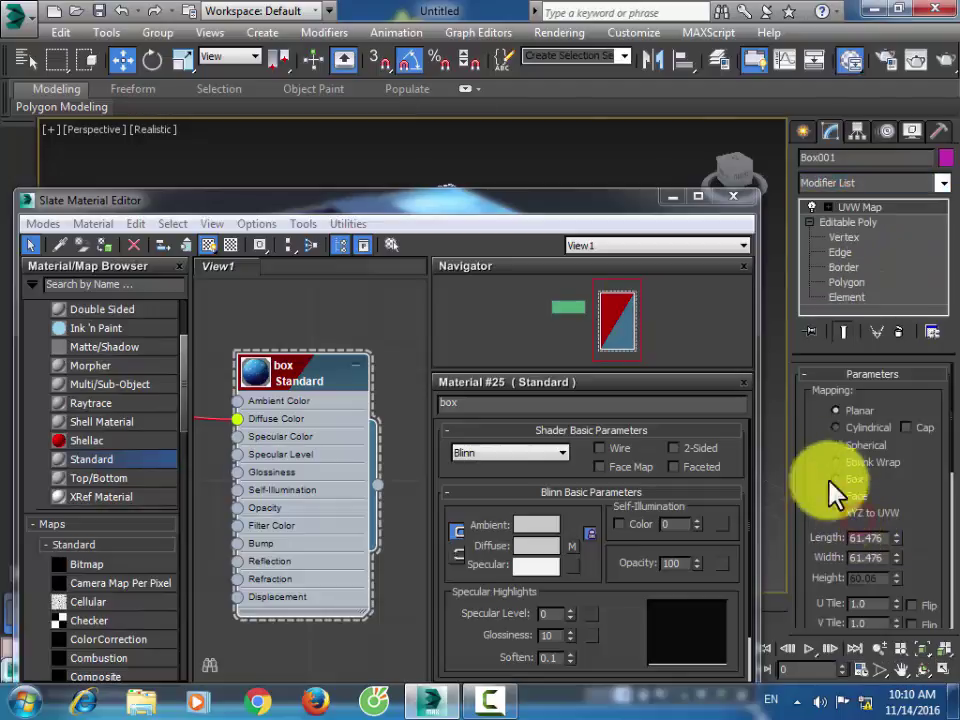
# Render the Perspective view to check the planar mapping on the gift box, and close the render windows.
pyautogui.click(882, 64)
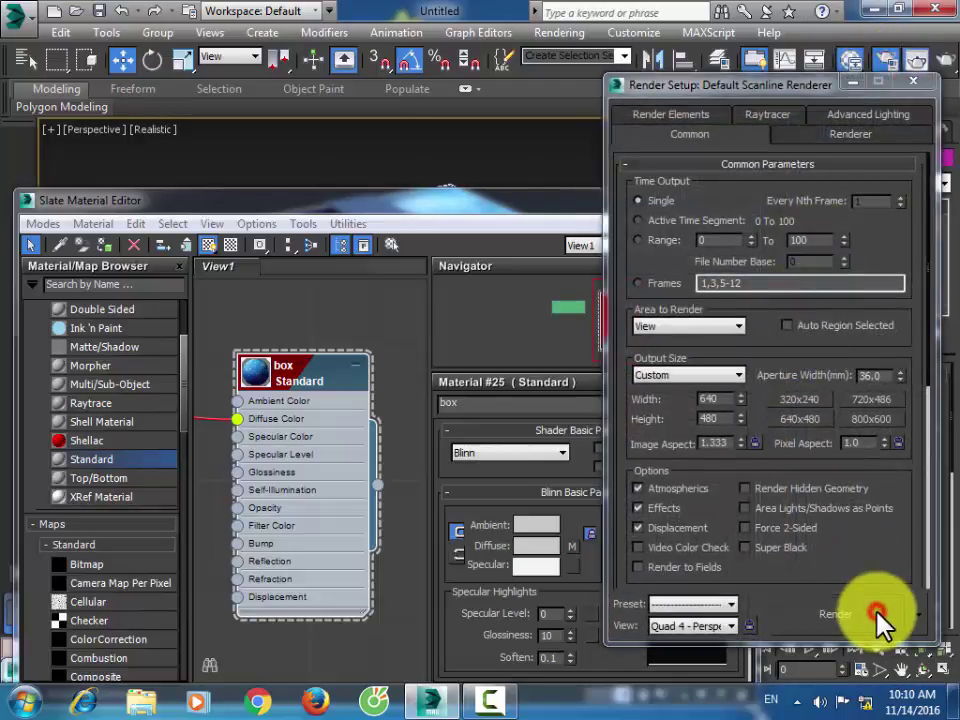
pyautogui.click(877, 614)
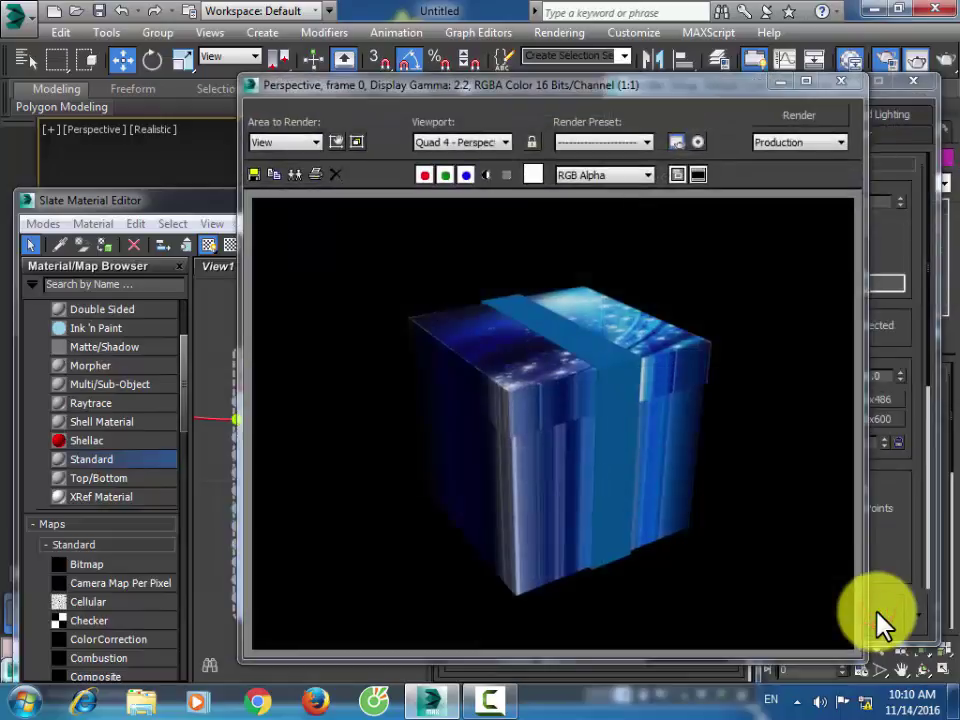
pyautogui.click(838, 82)
pyautogui.moveTo(784, 90); pyautogui.dragTo(403, 96)
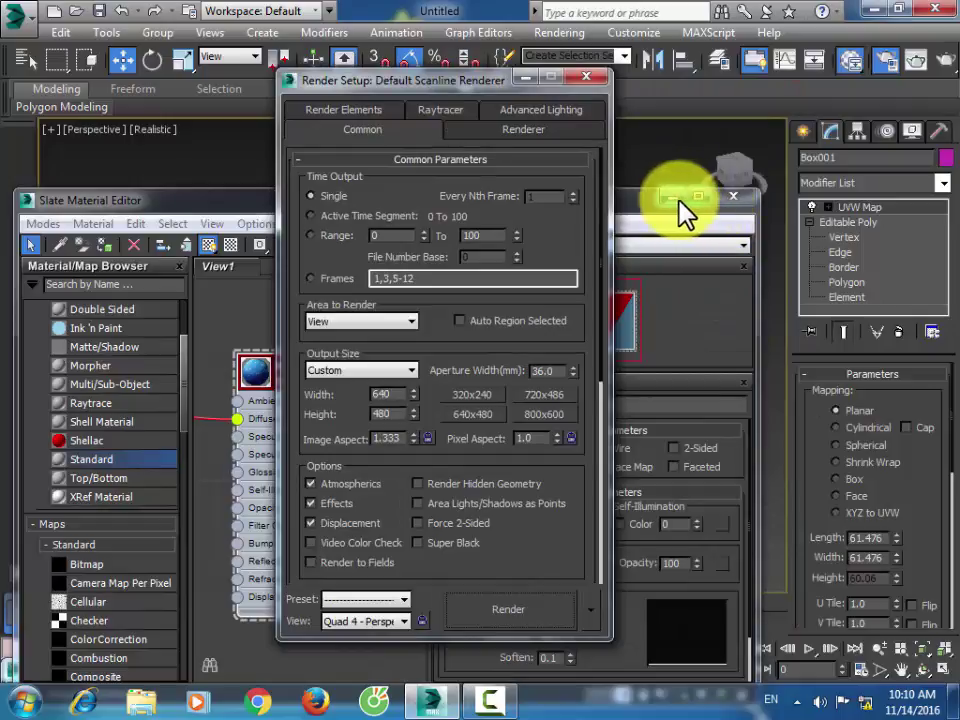
pyautogui.click(586, 78)
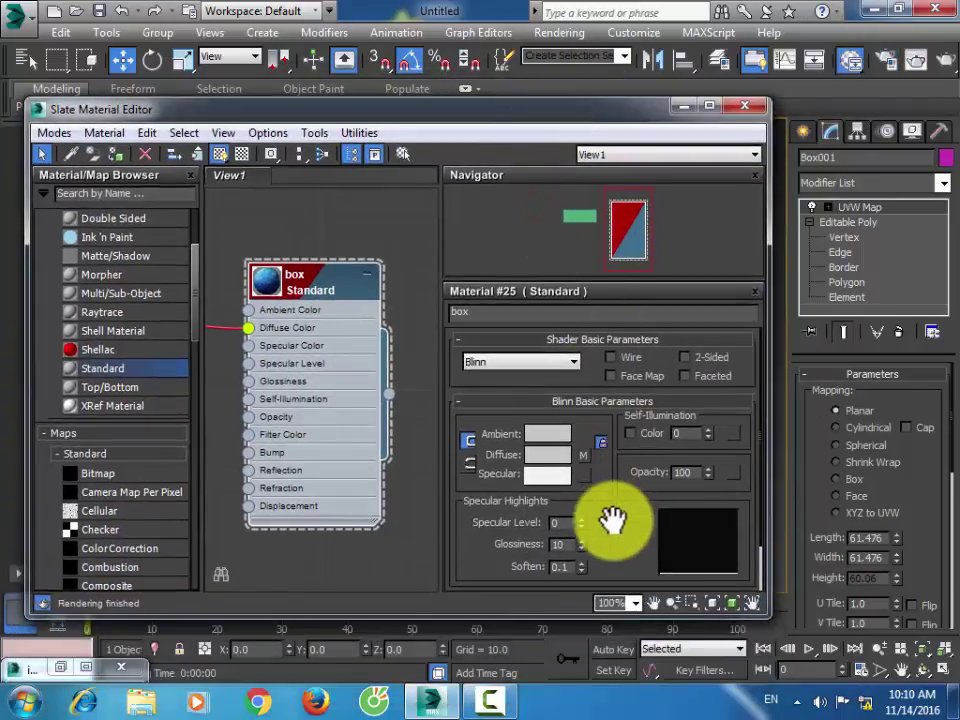
# Set the box material's specular level to 87, glossiness to 25 and self-illumination to 12, make it 2-sided, and close the material editor.
pyautogui.moveTo(612, 519); pyautogui.dragTo(591, 411)
pyautogui.moveTo(581, 488); pyautogui.dragTo(590, 440)
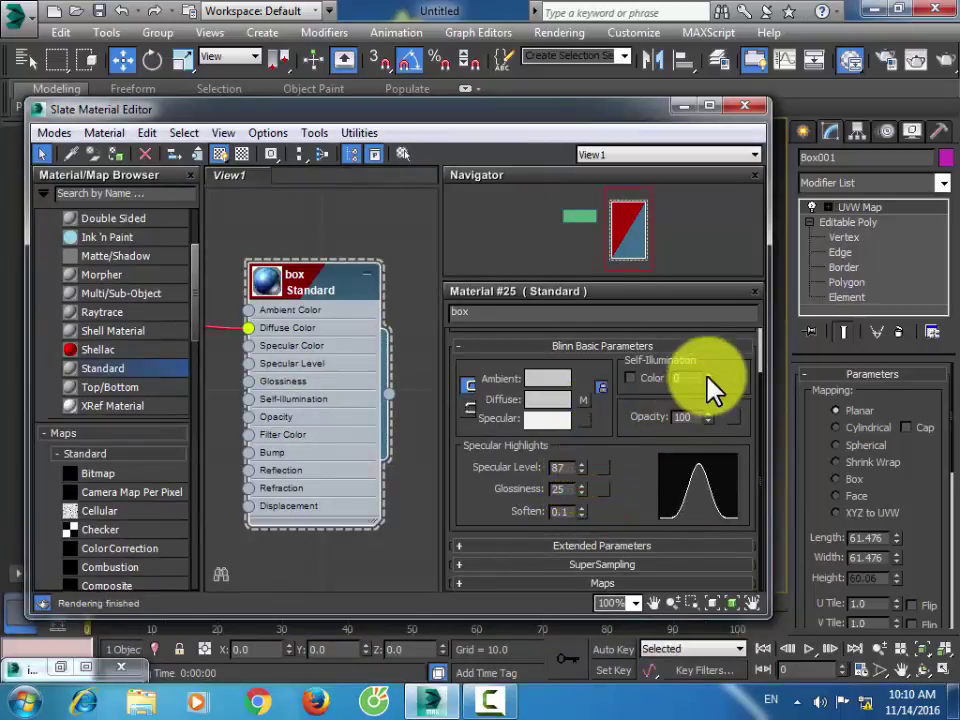
pyautogui.moveTo(707, 377); pyautogui.dragTo(707, 364)
pyautogui.moveTo(642, 508); pyautogui.dragTo(648, 563)
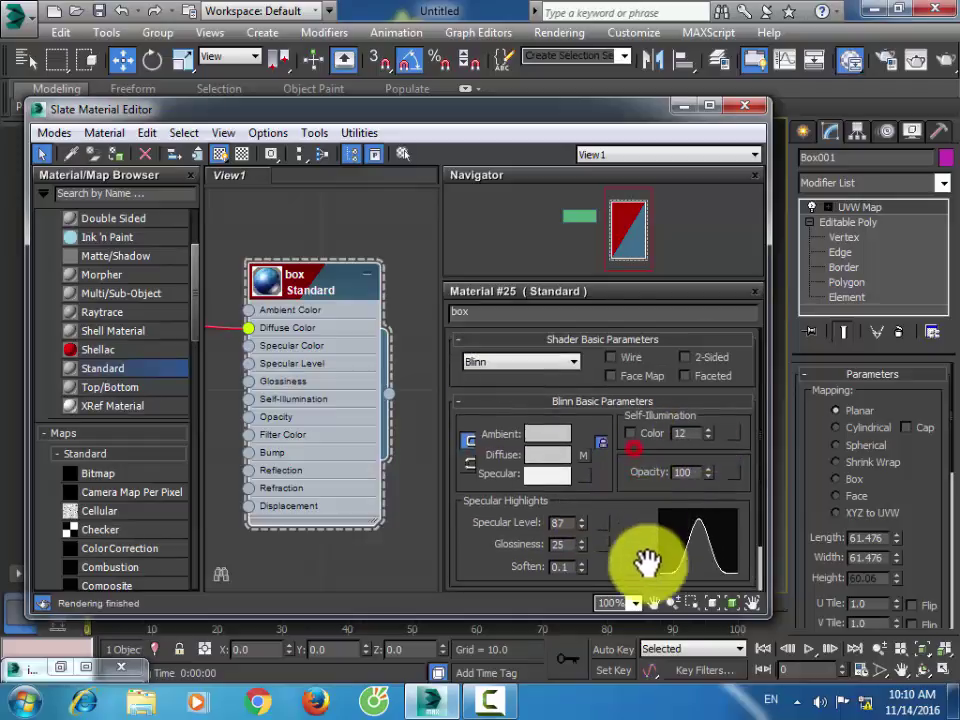
pyautogui.click(745, 106)
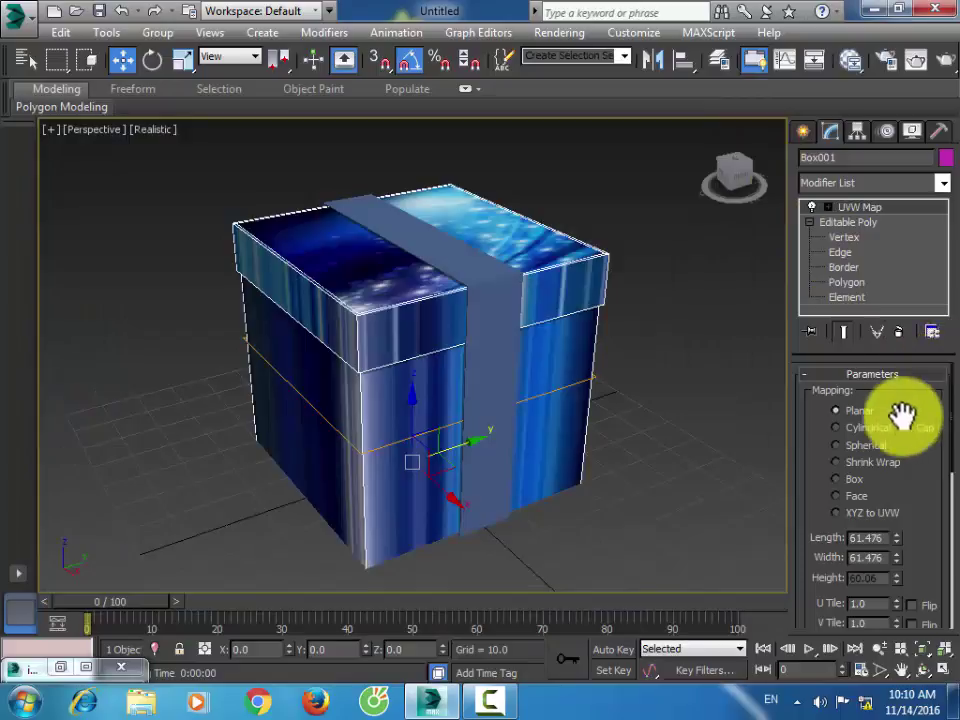
# Set the gift box's UVW mapping type to Box and render the Perspective view.
pyautogui.click(836, 462)
pyautogui.moveTo(917, 539); pyautogui.dragTo(917, 514)
pyautogui.click(853, 455)
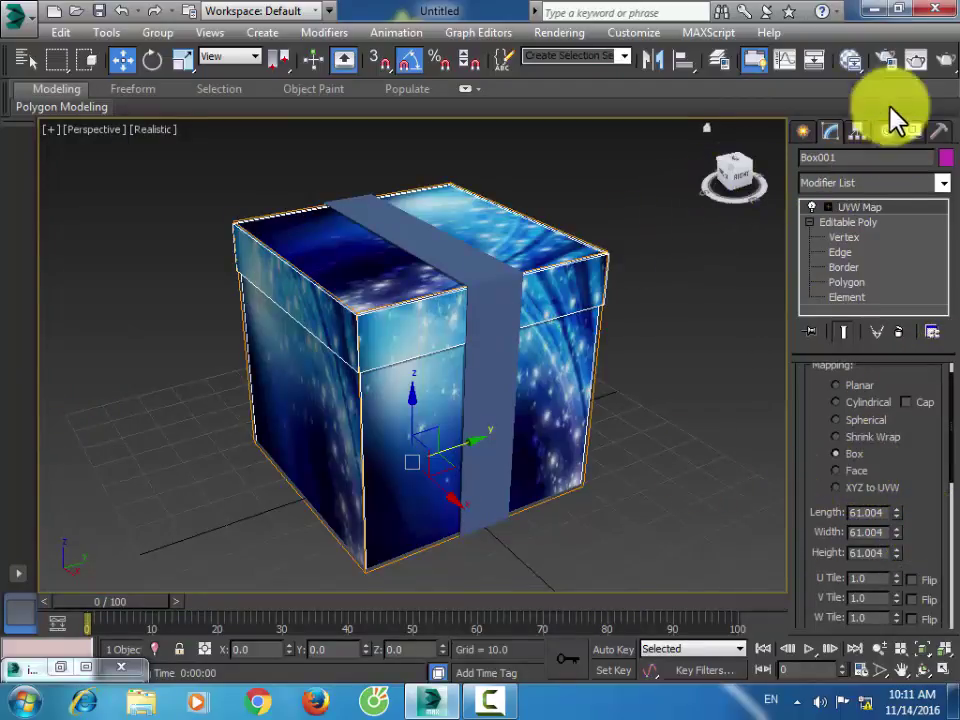
pyautogui.click(887, 58)
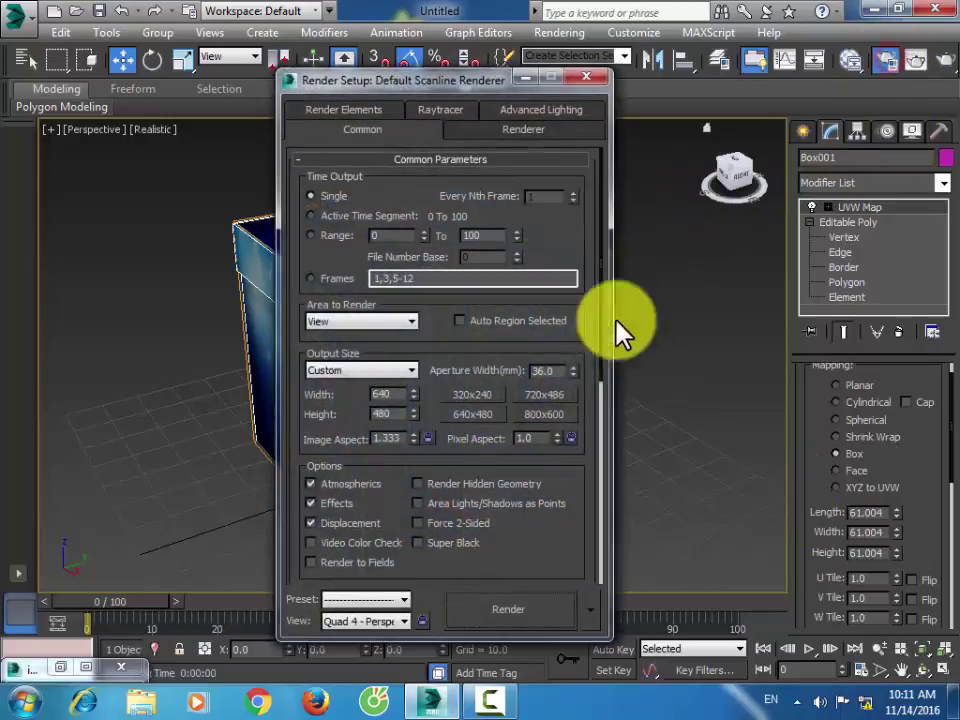
pyautogui.click(510, 603)
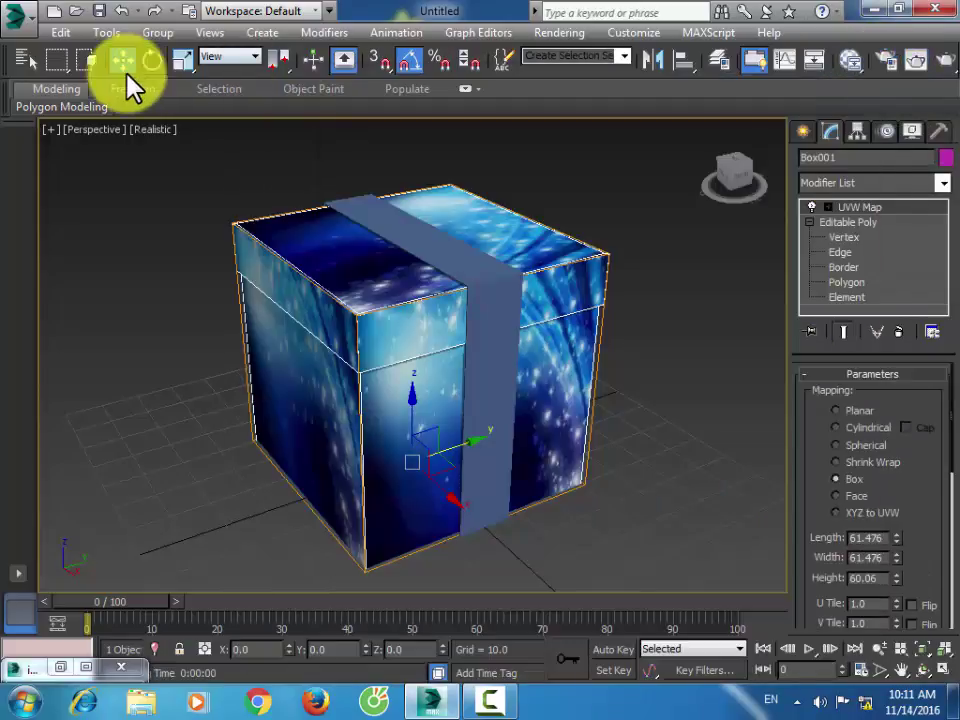
# Select the ribbon and collapse the box material node in the Slate Material Editor.
pyautogui.moveTo(214, 66); pyautogui.dragTo(273, 72)
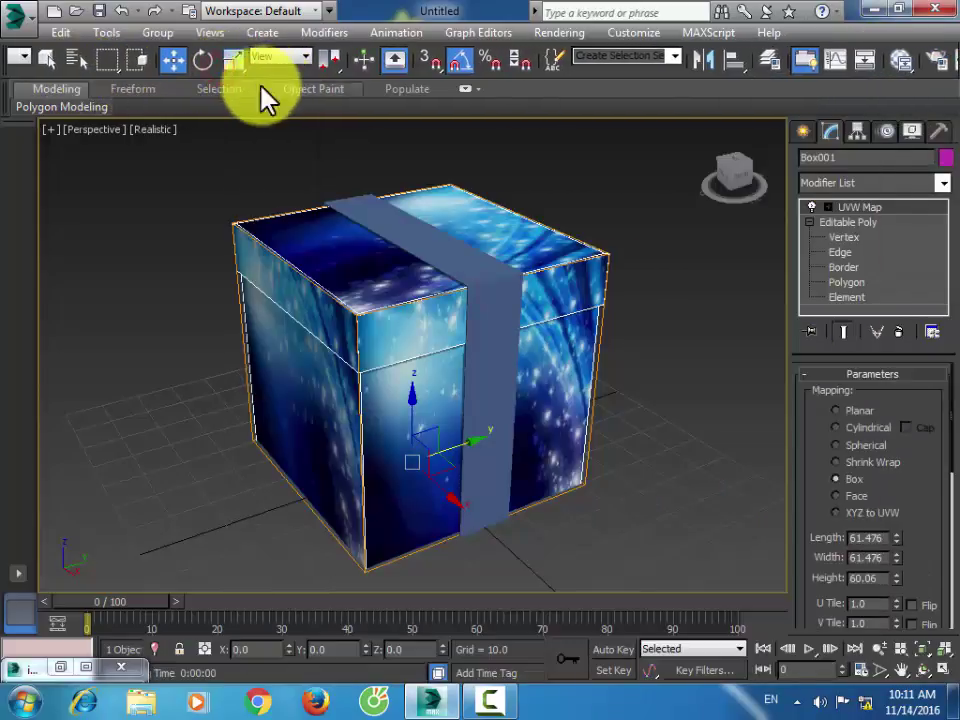
pyautogui.click(48, 59)
pyautogui.click(467, 268)
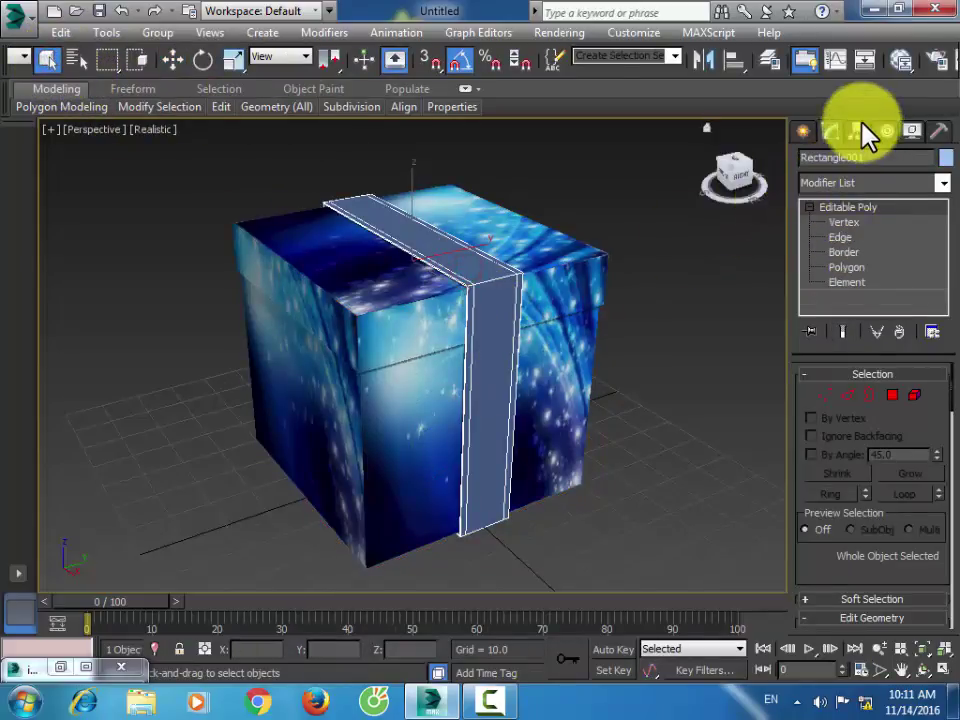
pyautogui.click(893, 70)
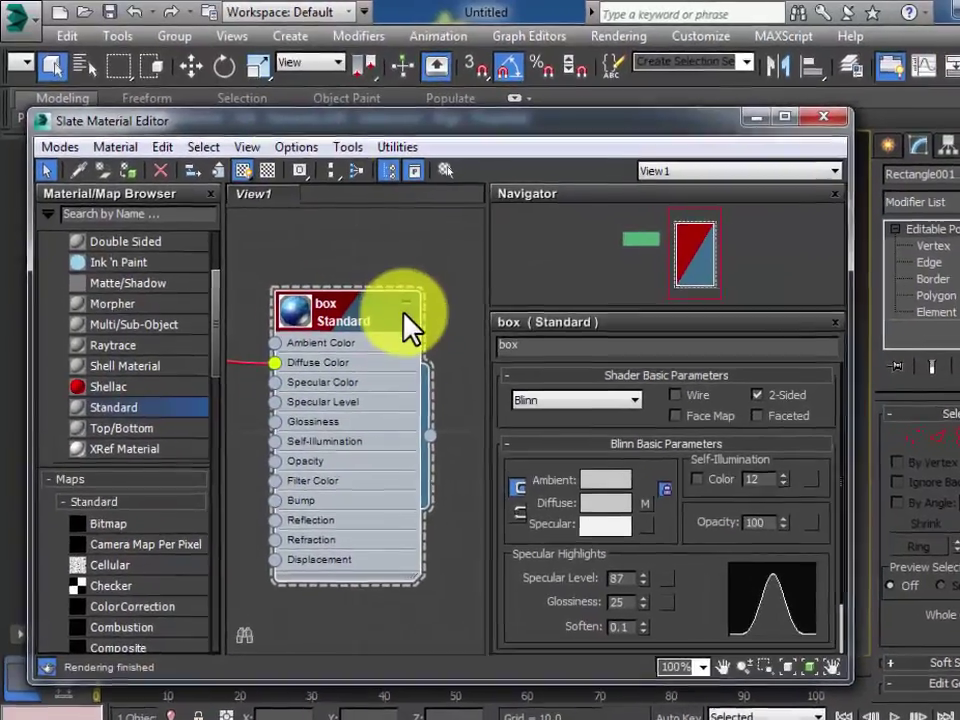
pyautogui.click(407, 303)
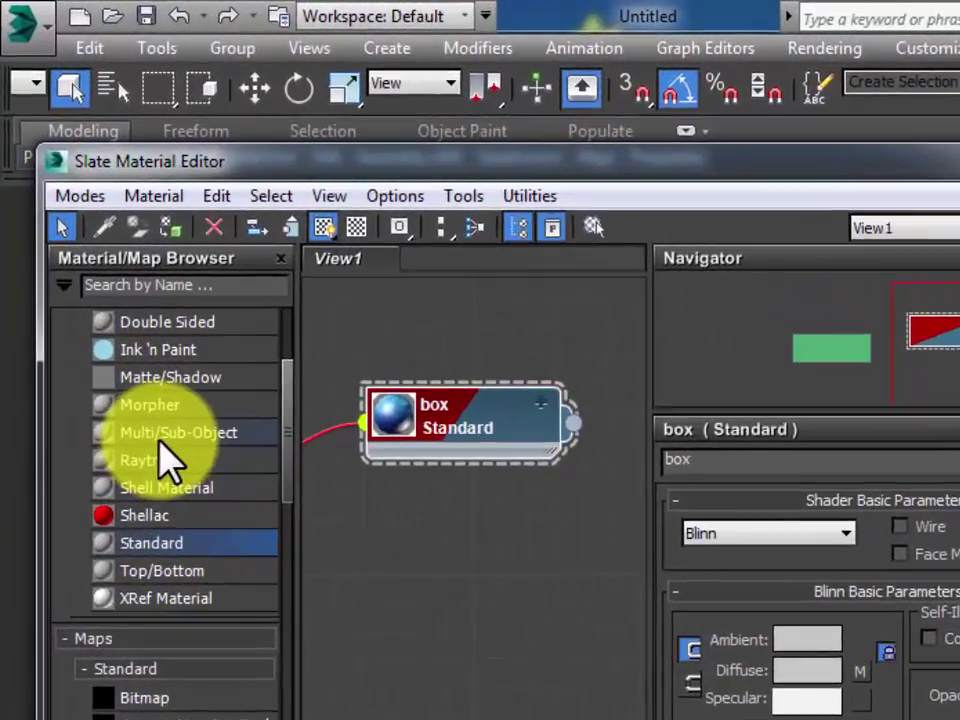
# Create a Multi/Sub-Object material and set its number of materials to 2.
pyautogui.click(118, 328)
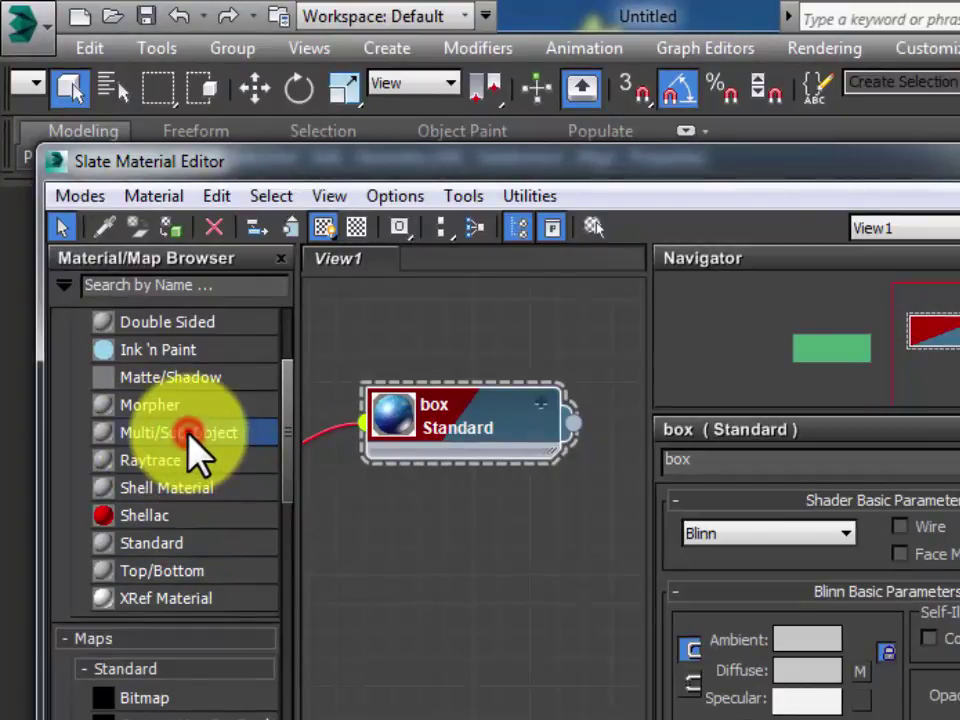
pyautogui.doubleClick(193, 437)
pyautogui.click(414, 494)
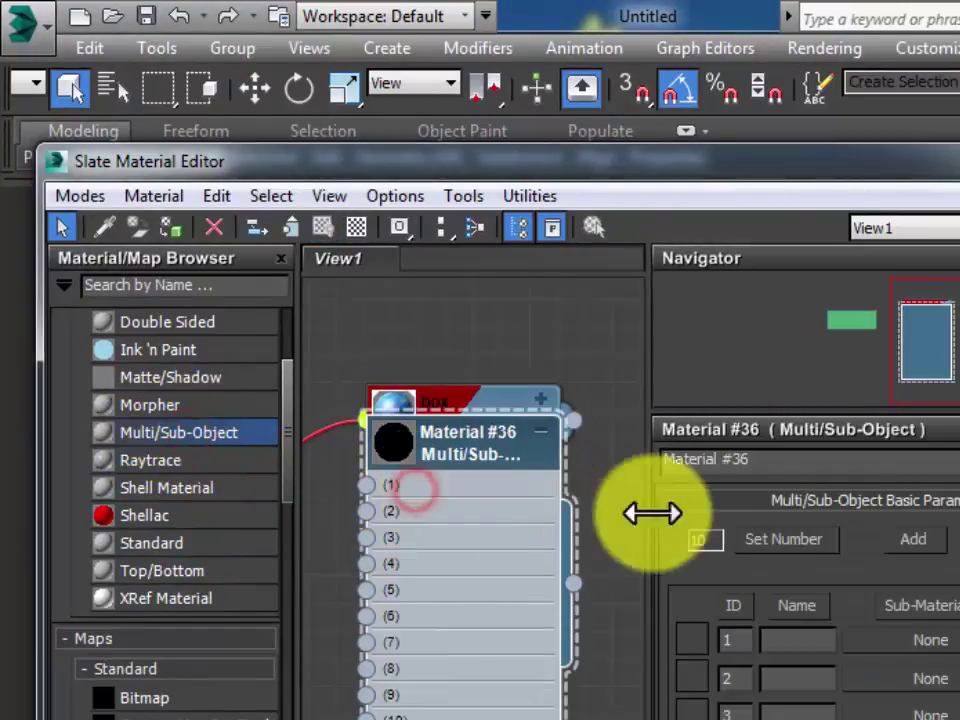
pyautogui.click(770, 547)
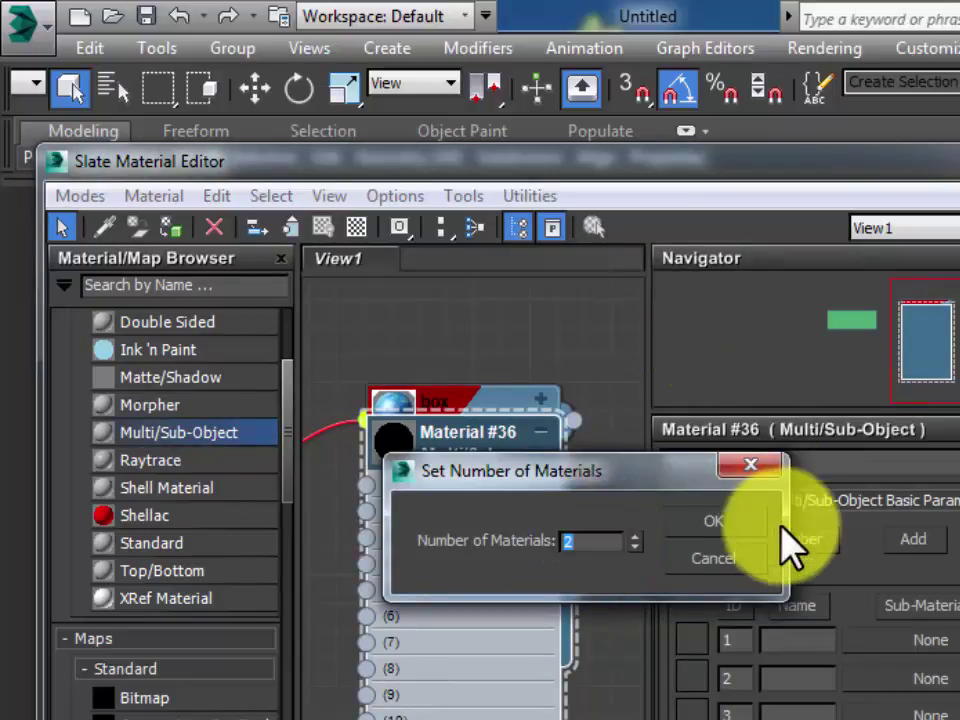
pyautogui.click(752, 530)
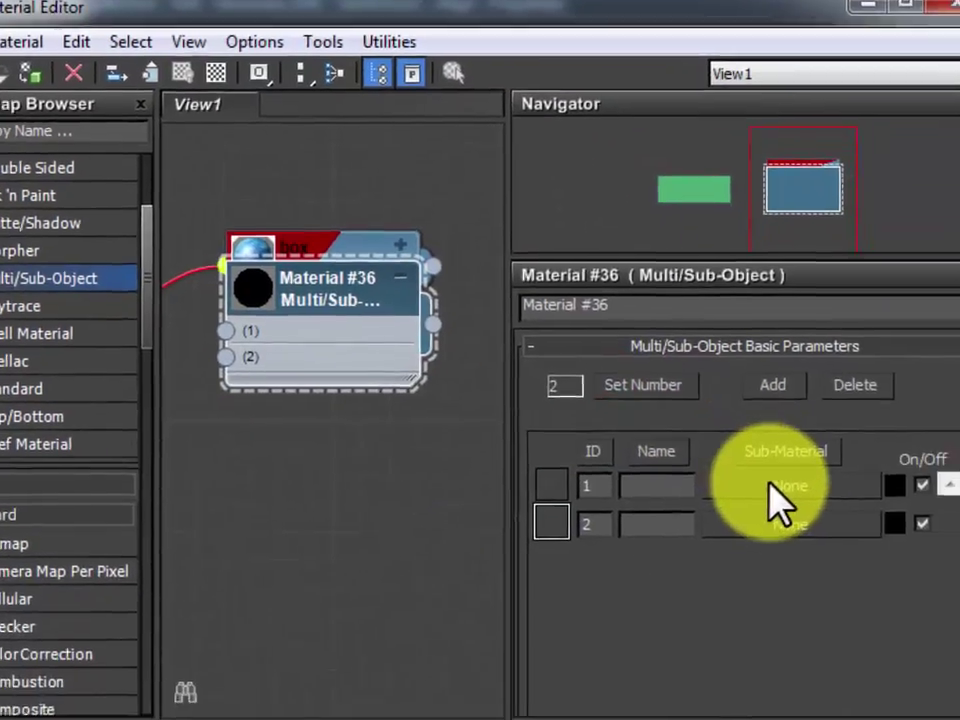
# Assign a Standard material to sub-material ID 1 of the Multi/Sub-Object material and open its parameters.
pyautogui.click(907, 640)
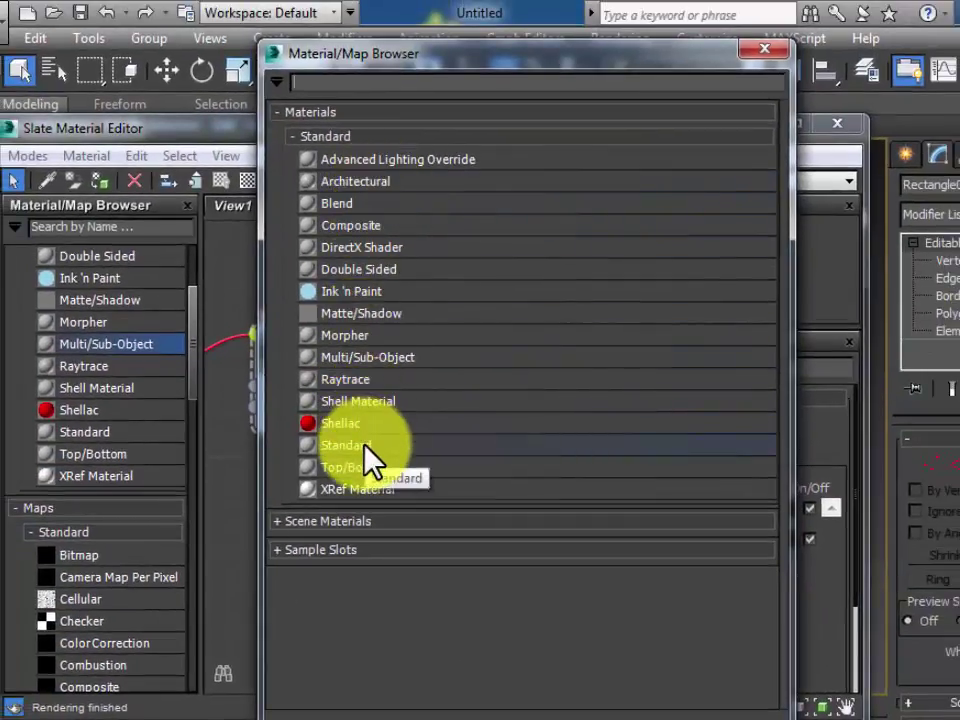
pyautogui.doubleClick(366, 445)
pyautogui.click(681, 509)
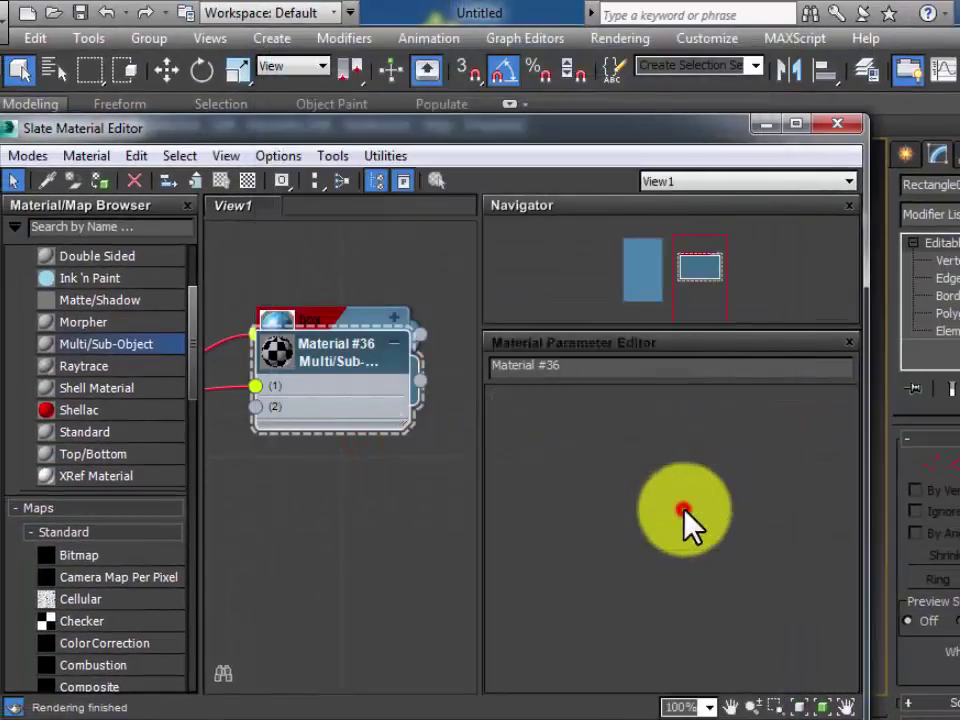
# Add a Gradient map to the diffuse color of sub-material 1.
pyautogui.click(650, 532)
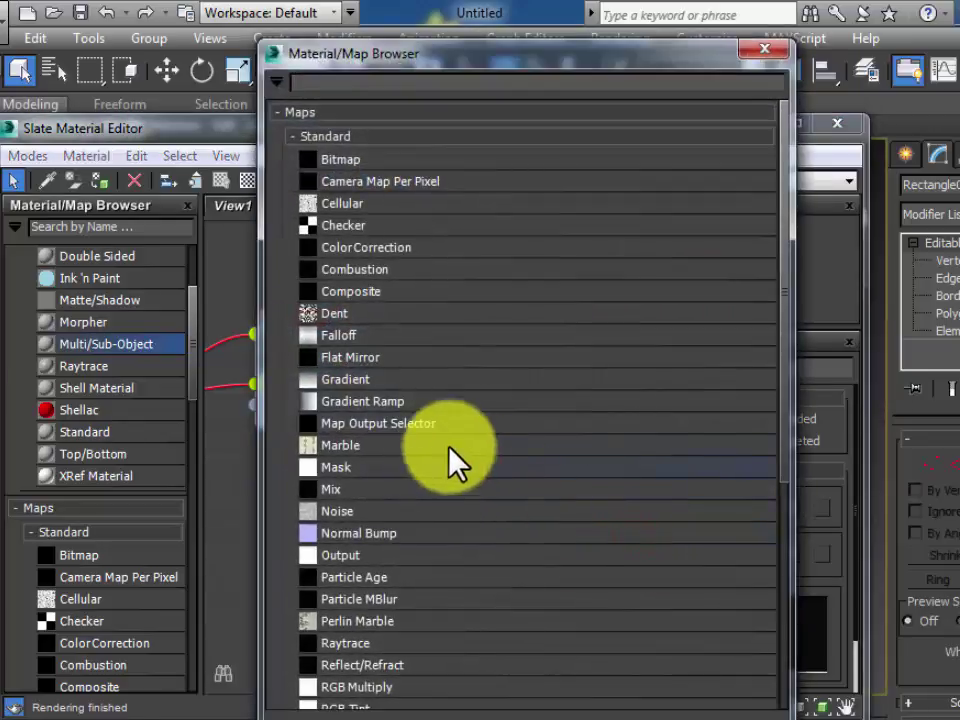
pyautogui.click(374, 382)
pyautogui.doubleClick(372, 380)
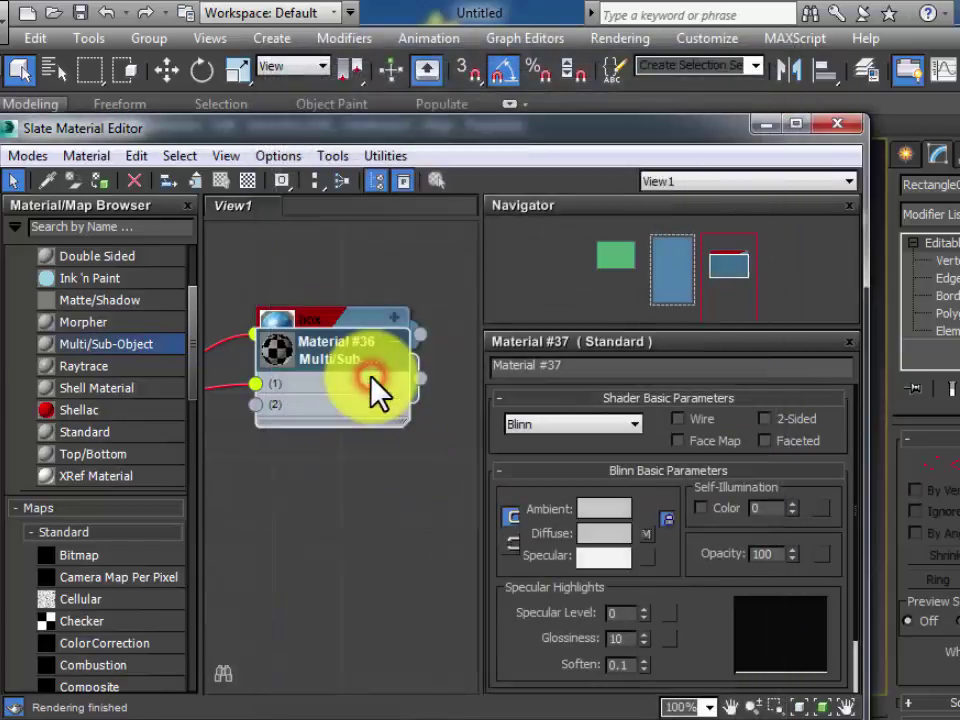
# Set the sub-material 1 gradient's Color 1 to magenta (RGB 255, 0, 191) and Color 2 to purple-pink (RGB 213, 18, 228).
pyautogui.click(655, 533)
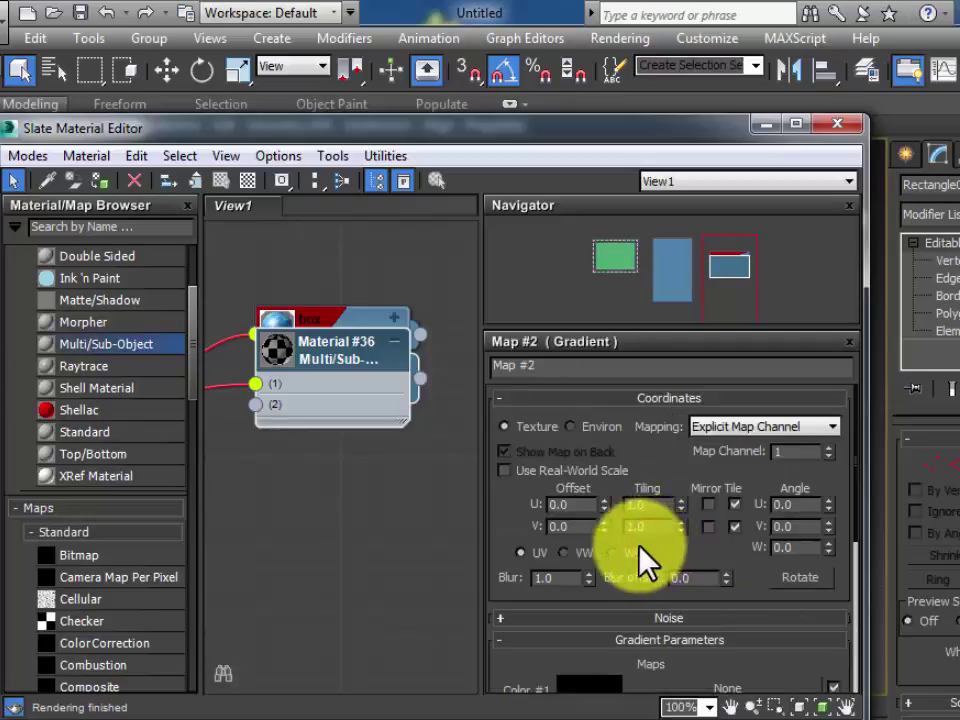
pyautogui.scroll(-4, 611, 654)
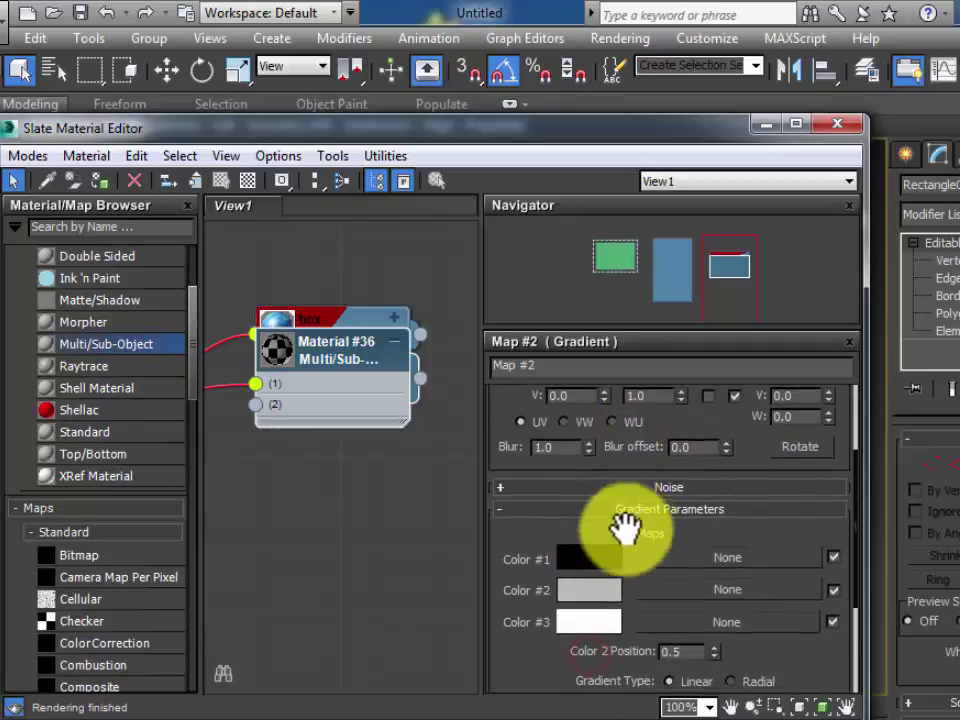
pyautogui.click(605, 559)
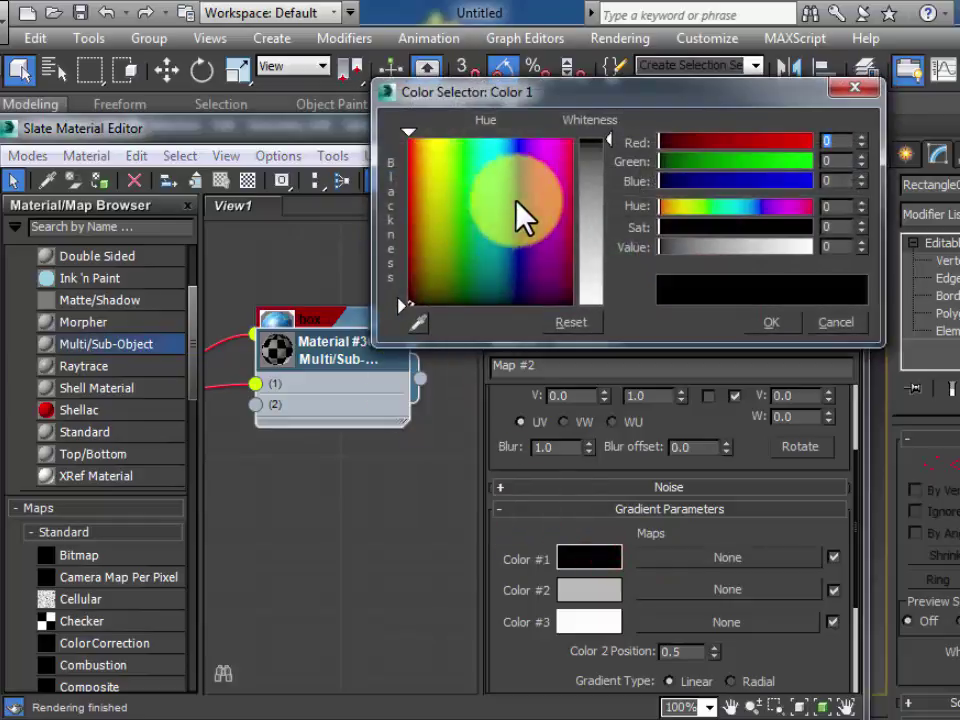
pyautogui.click(544, 181)
pyautogui.moveTo(790, 143); pyautogui.dragTo(816, 145)
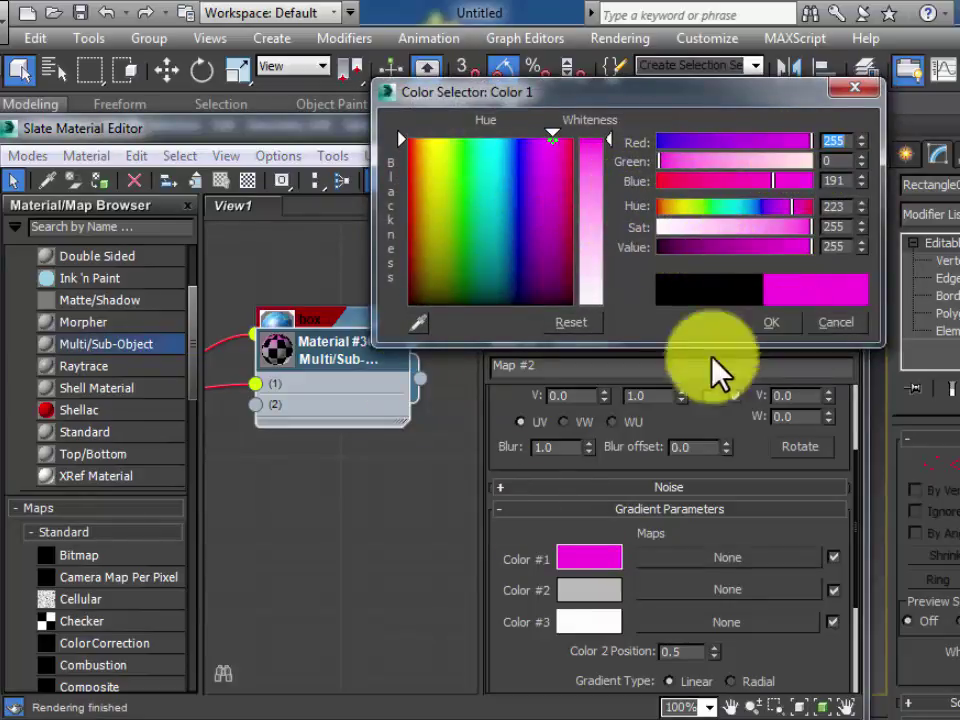
pyautogui.click(580, 590)
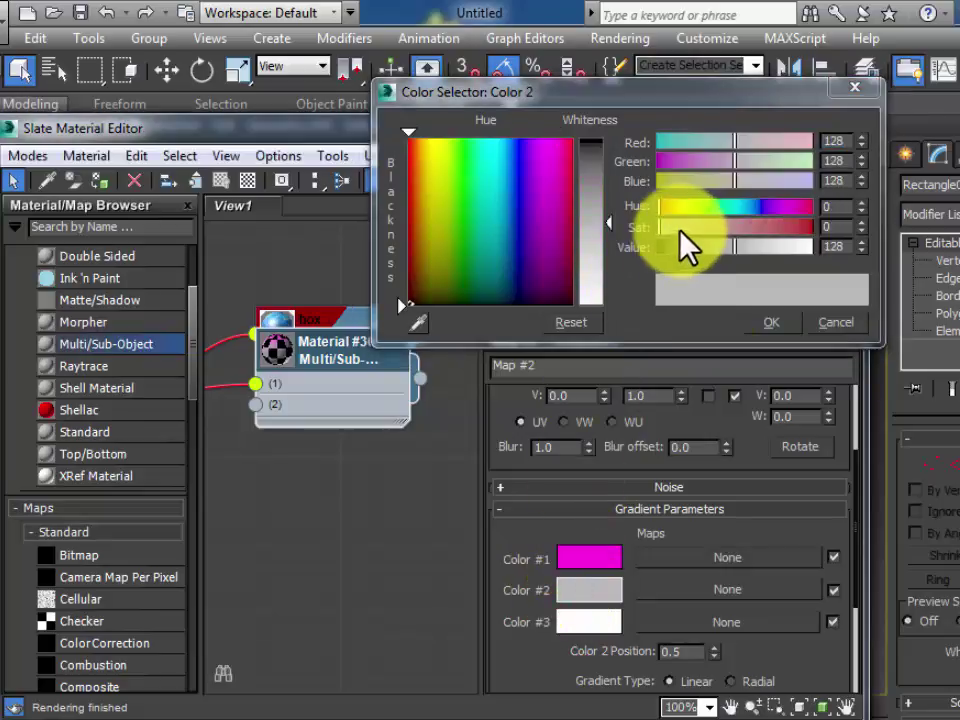
pyautogui.click(543, 160)
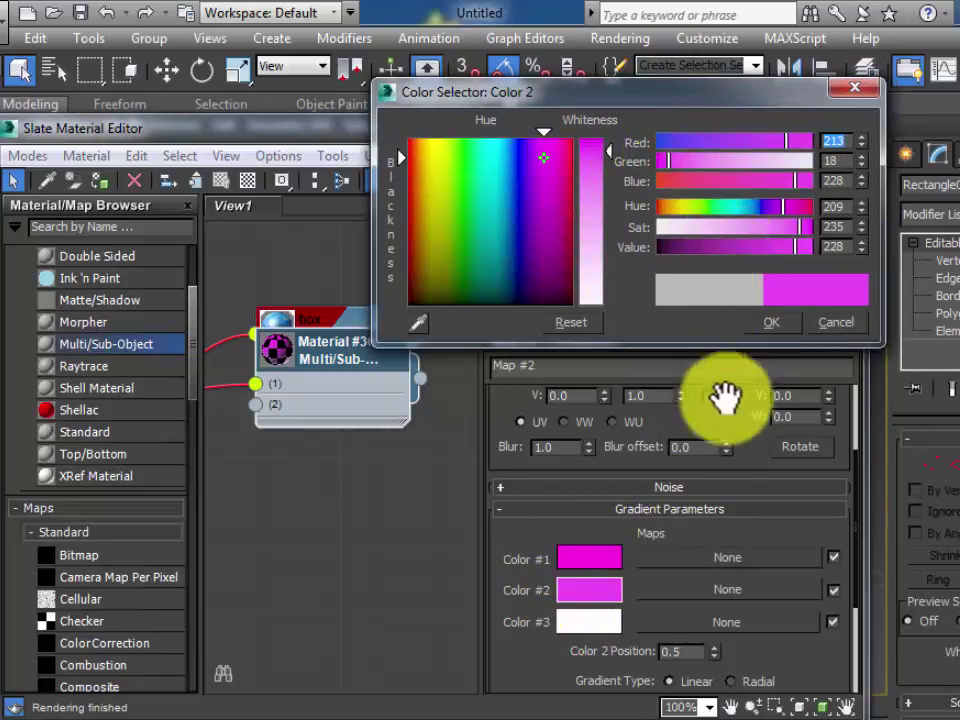
pyautogui.click(774, 323)
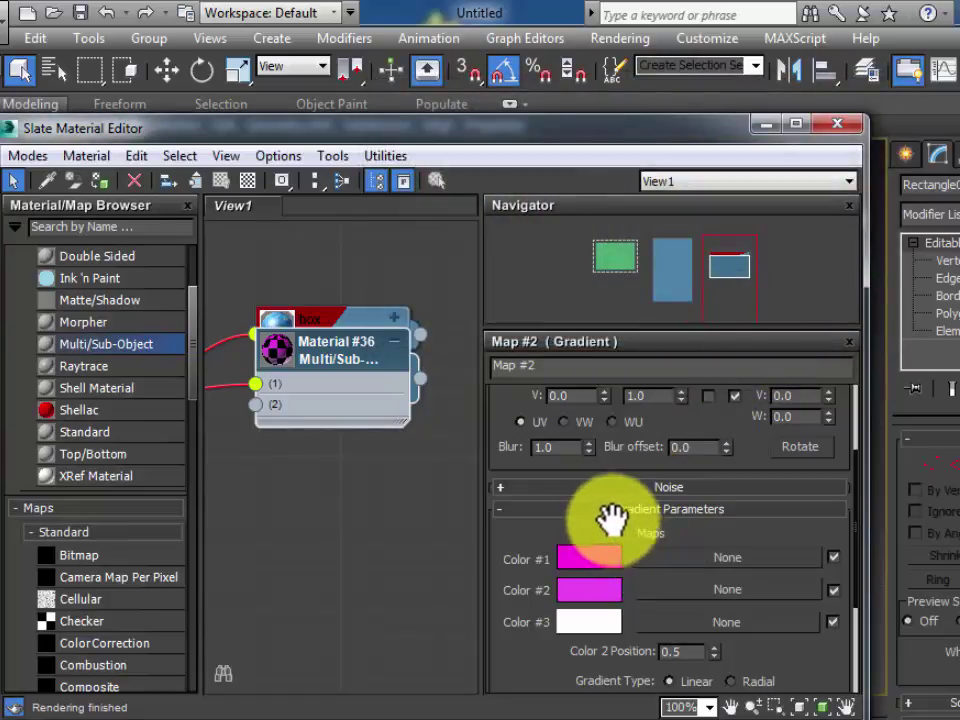
# Give sub-material 1 a specular level of 56, a self-illumination of 9 and an opacity of about 77.
pyautogui.doubleClick(322, 362)
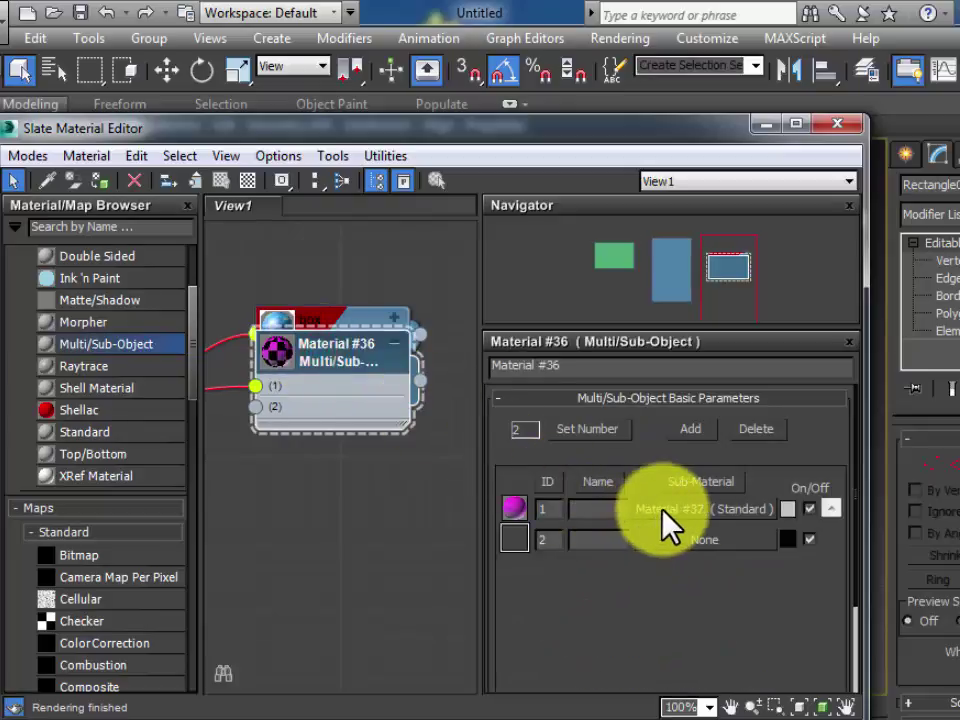
pyautogui.click(662, 508)
pyautogui.moveTo(645, 606); pyautogui.dragTo(660, 542)
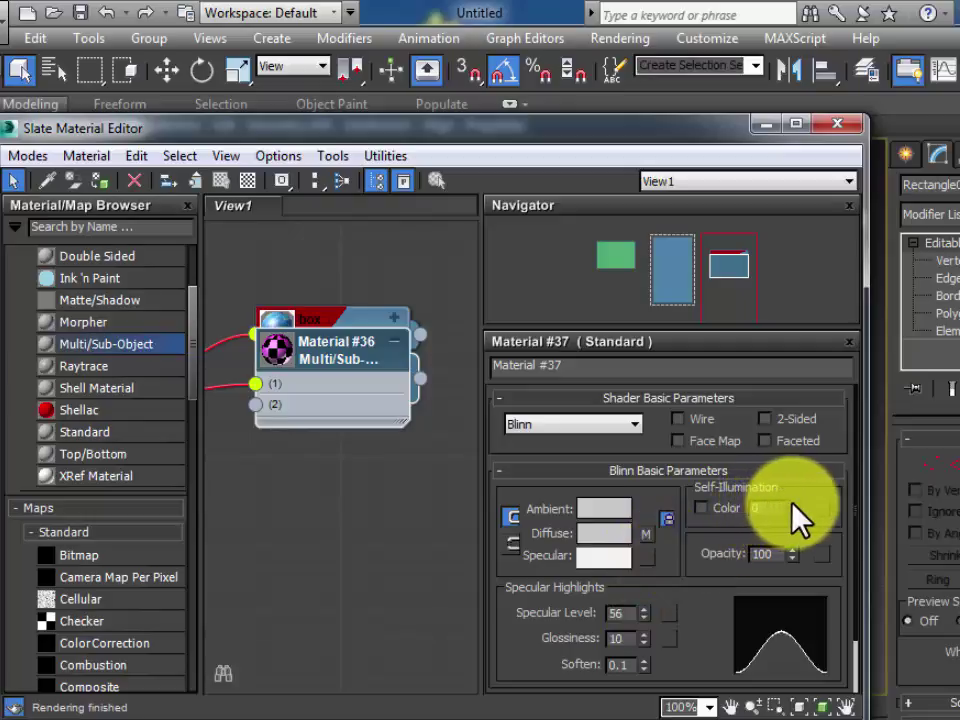
pyautogui.moveTo(792, 510); pyautogui.dragTo(790, 490)
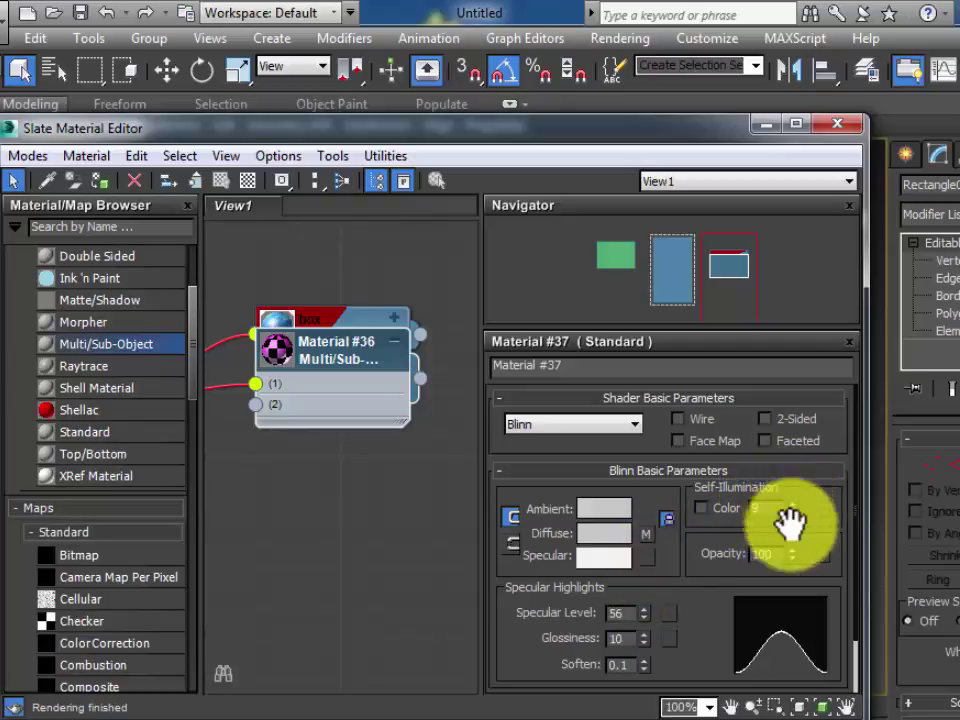
pyautogui.moveTo(792, 555); pyautogui.dragTo(803, 577)
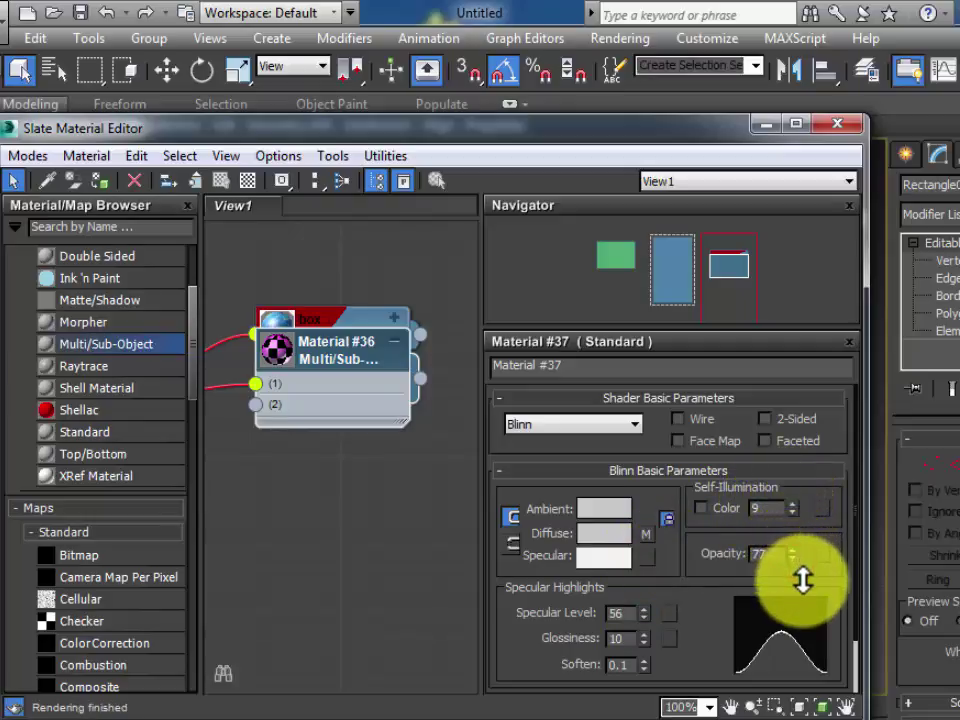
# Duplicate sub-material 1 into the ID 2 slot of the Multi/Sub-Object material using the Copy method.
pyautogui.click(361, 395)
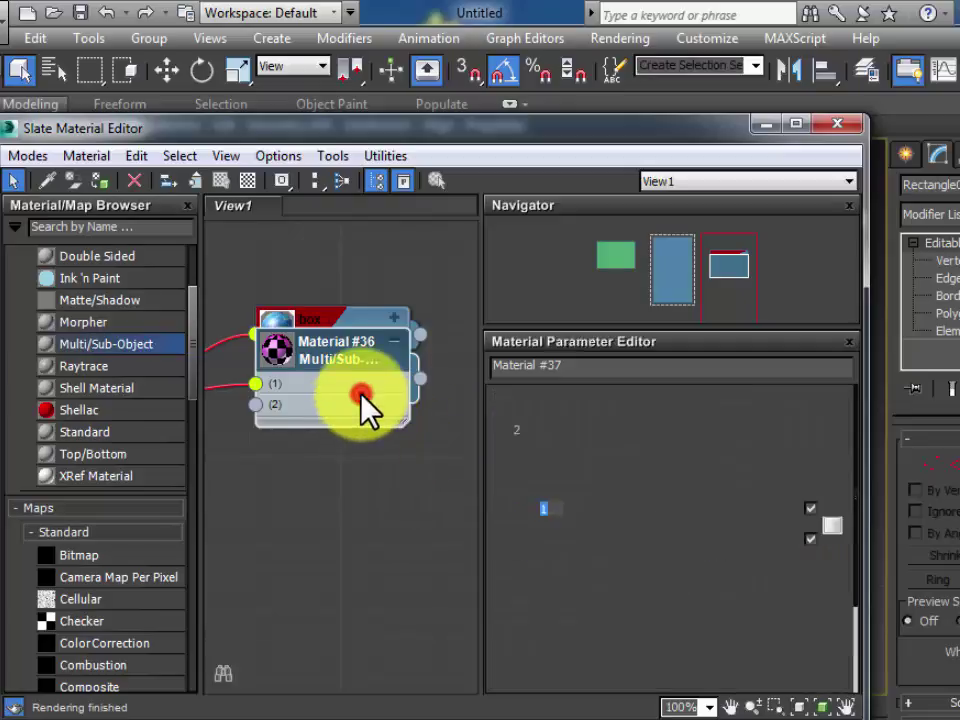
pyautogui.moveTo(654, 510); pyautogui.dragTo(670, 548)
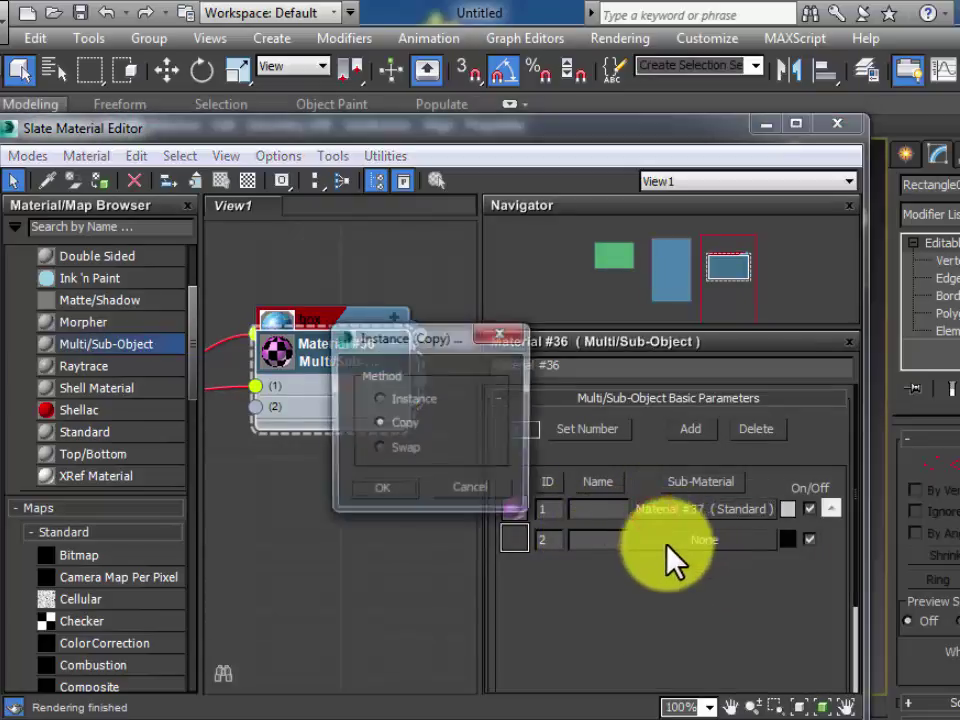
pyautogui.click(411, 487)
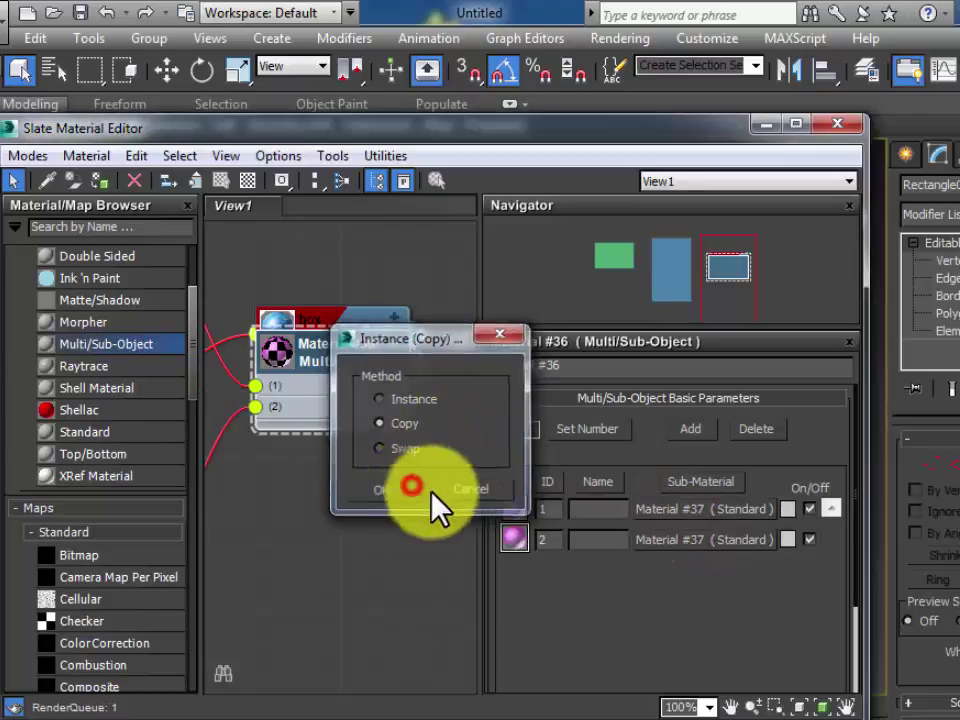
# Darken Color 1 of the gradient map in sub-material 2 to dark purple (RGB 82, 0, 62).
pyautogui.click(660, 539)
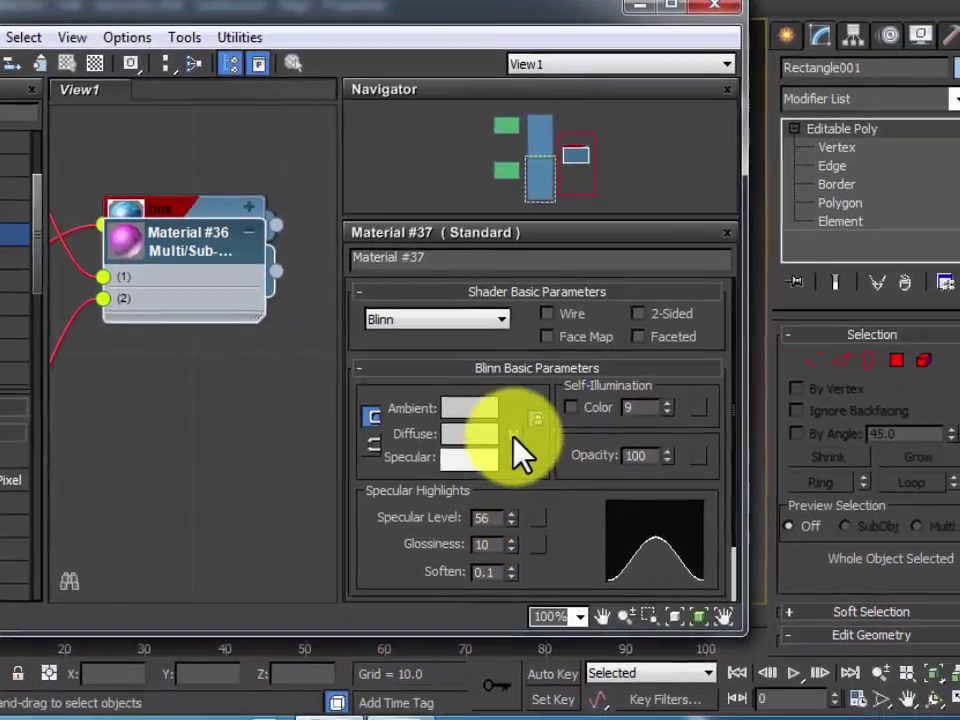
pyautogui.click(646, 534)
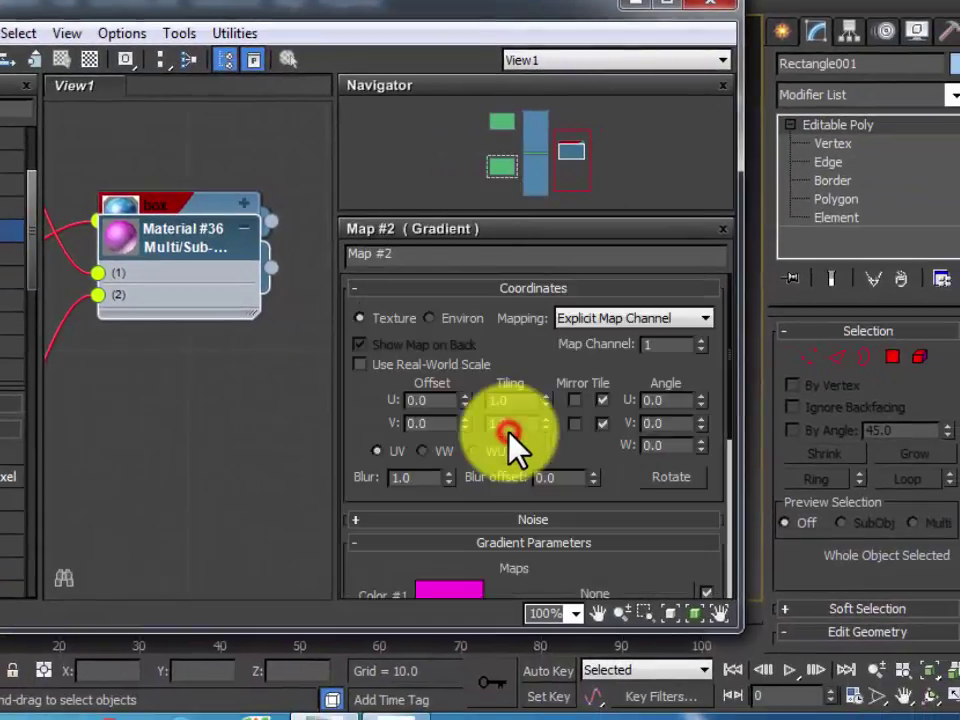
pyautogui.click(458, 590)
pyautogui.click(568, 127)
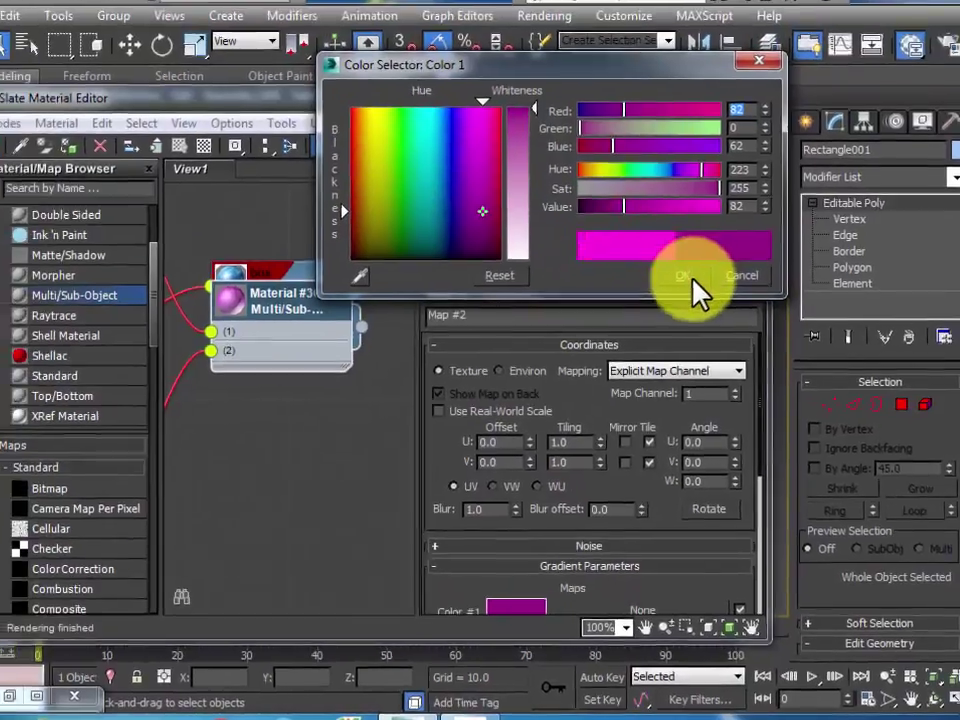
pyautogui.click(690, 277)
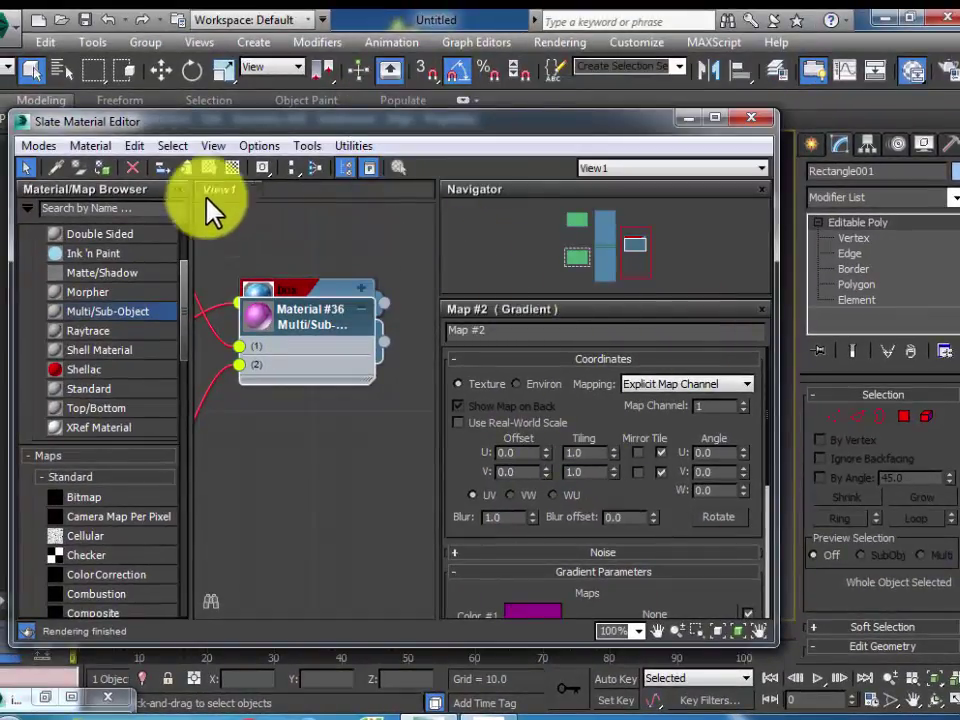
# Assign the Multi/Sub-Object material to the selected ribbon and show its shaded maps in the viewport.
pyautogui.moveTo(250, 130); pyautogui.dragTo(278, 493)
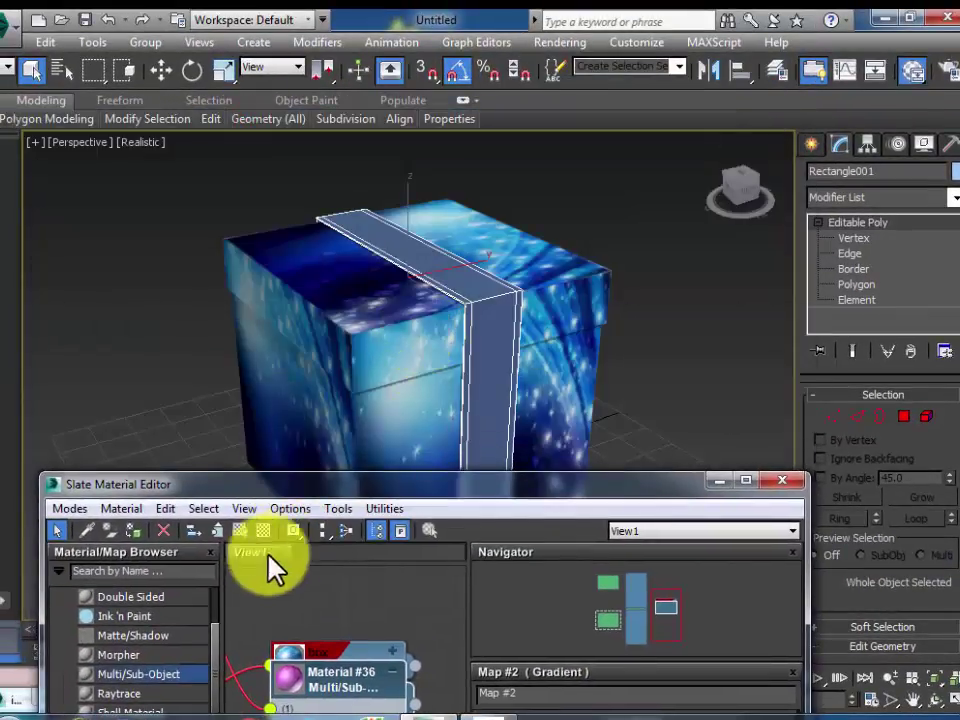
pyautogui.click(129, 532)
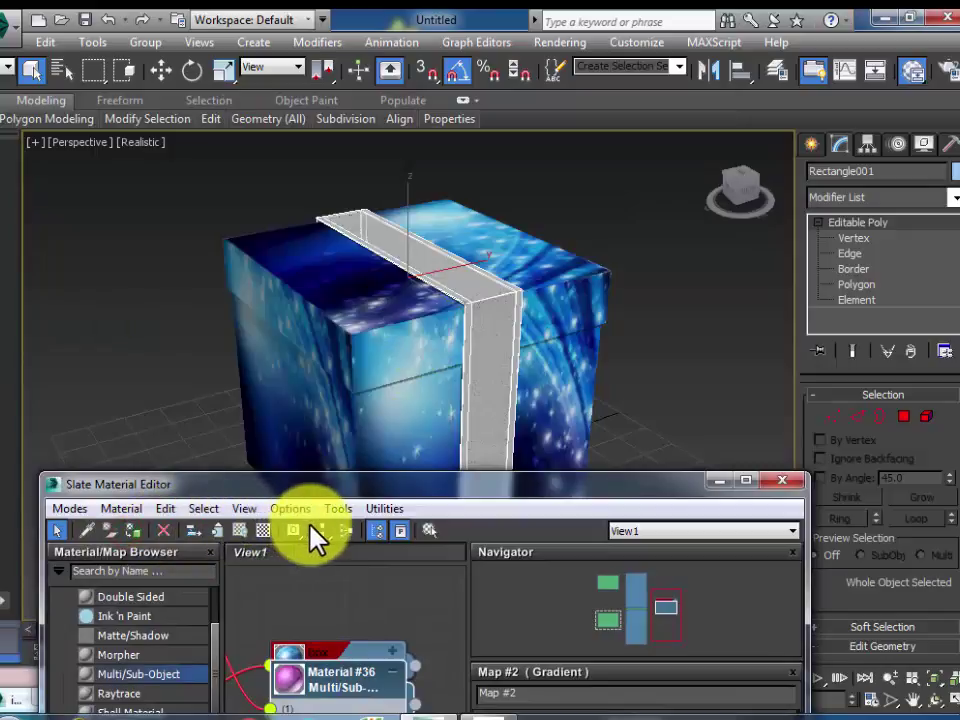
pyautogui.moveTo(463, 492); pyautogui.dragTo(397, 356)
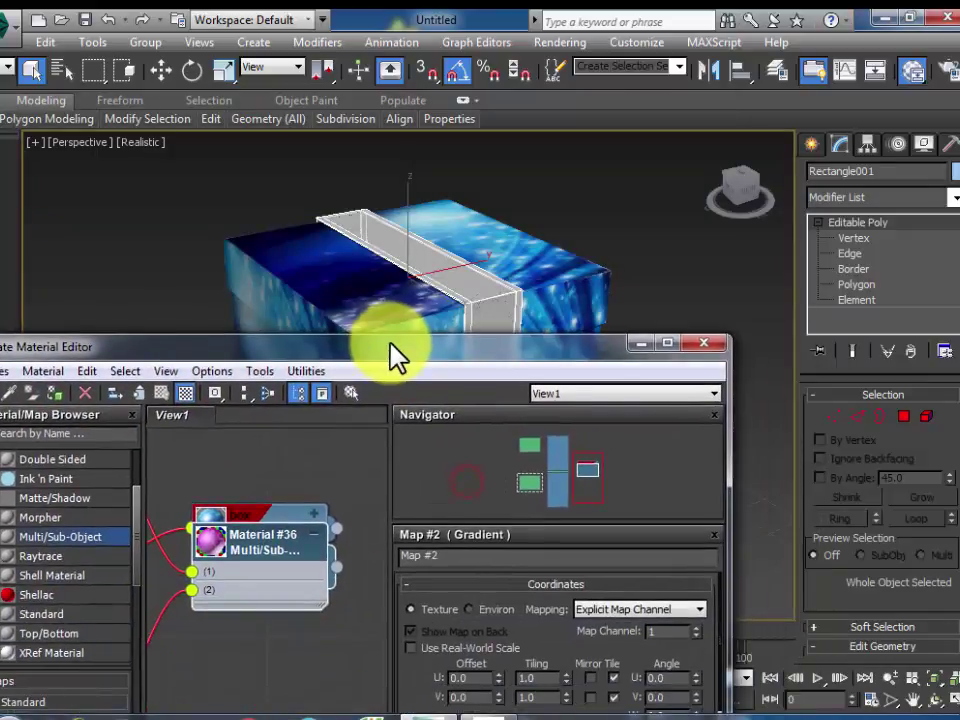
# Render the perspective view at 640x480 to check the ribbon's material, and close the rendered image.
pyautogui.click(912, 70)
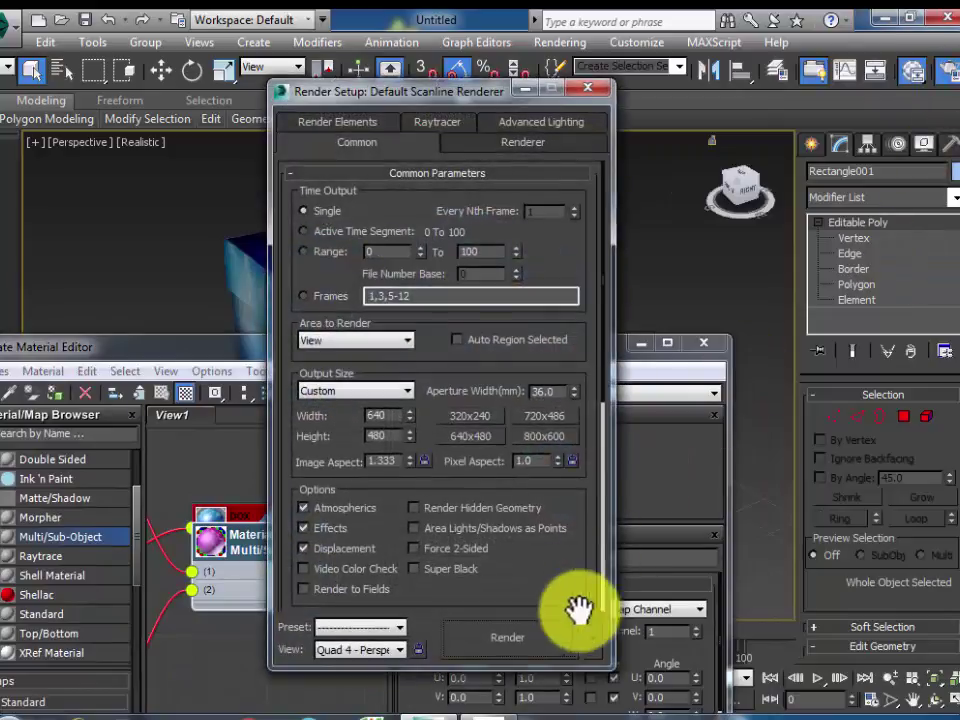
pyautogui.click(536, 650)
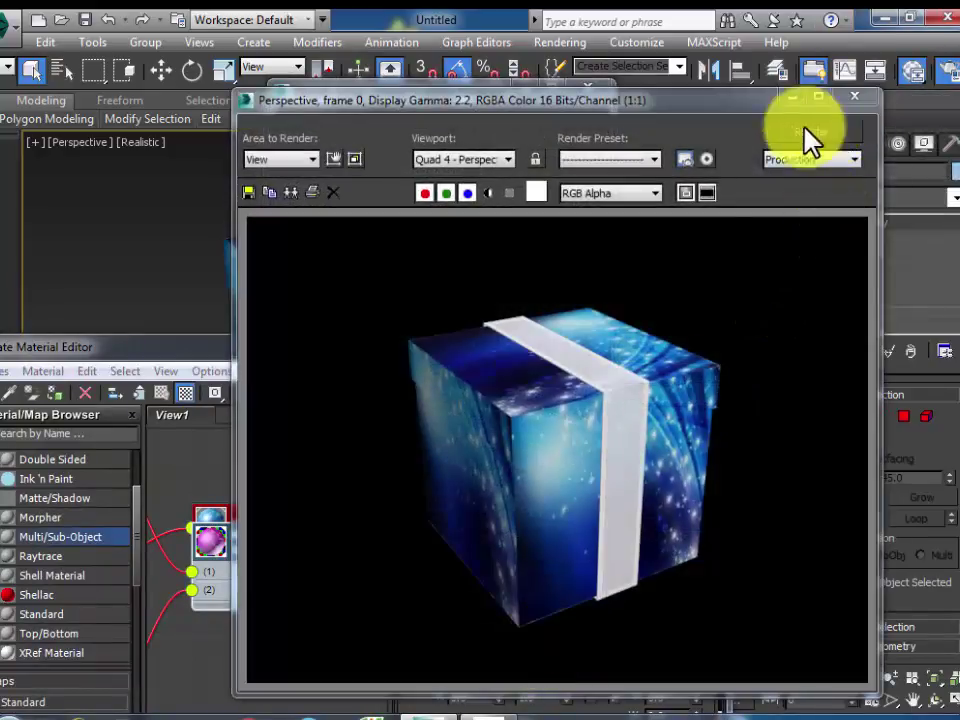
pyautogui.click(854, 96)
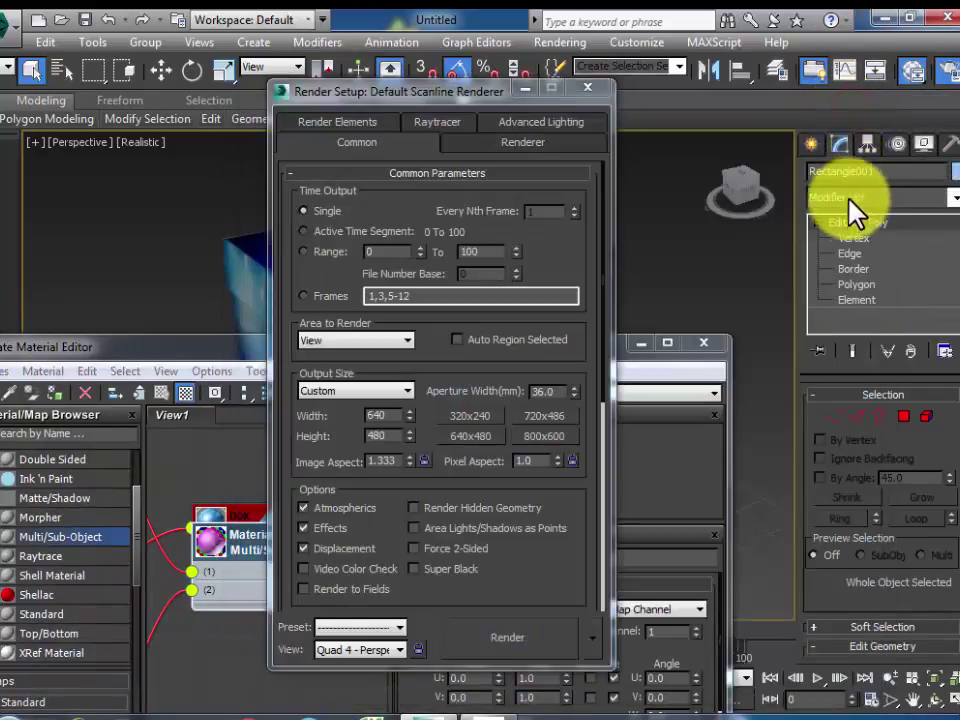
# Add a UVW Map modifier to the ribbon.
pyautogui.click(848, 198)
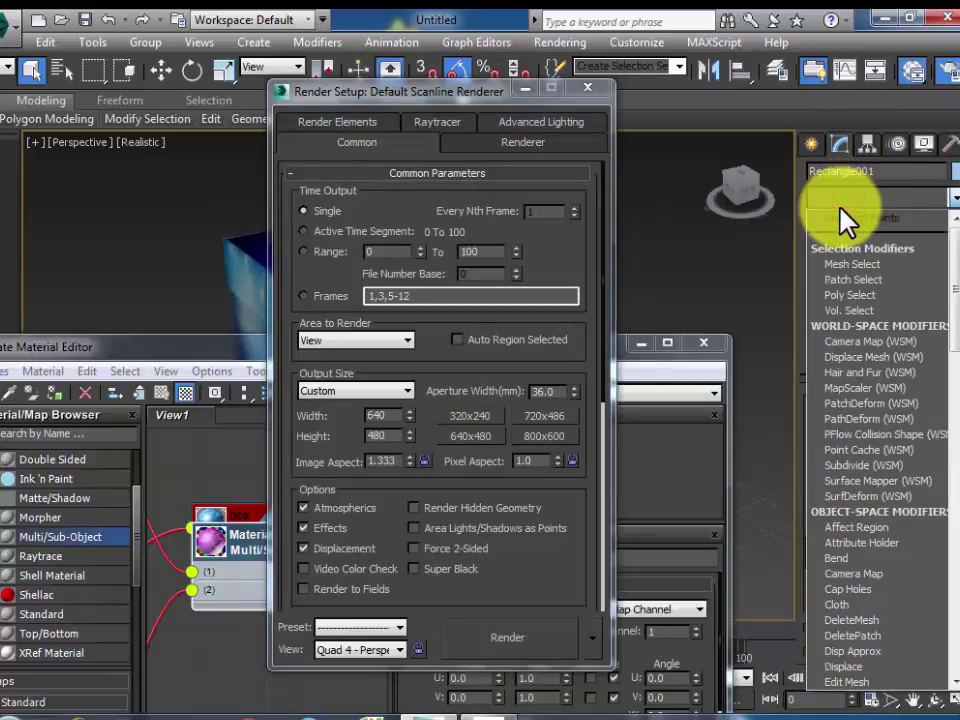
pyautogui.press('u')
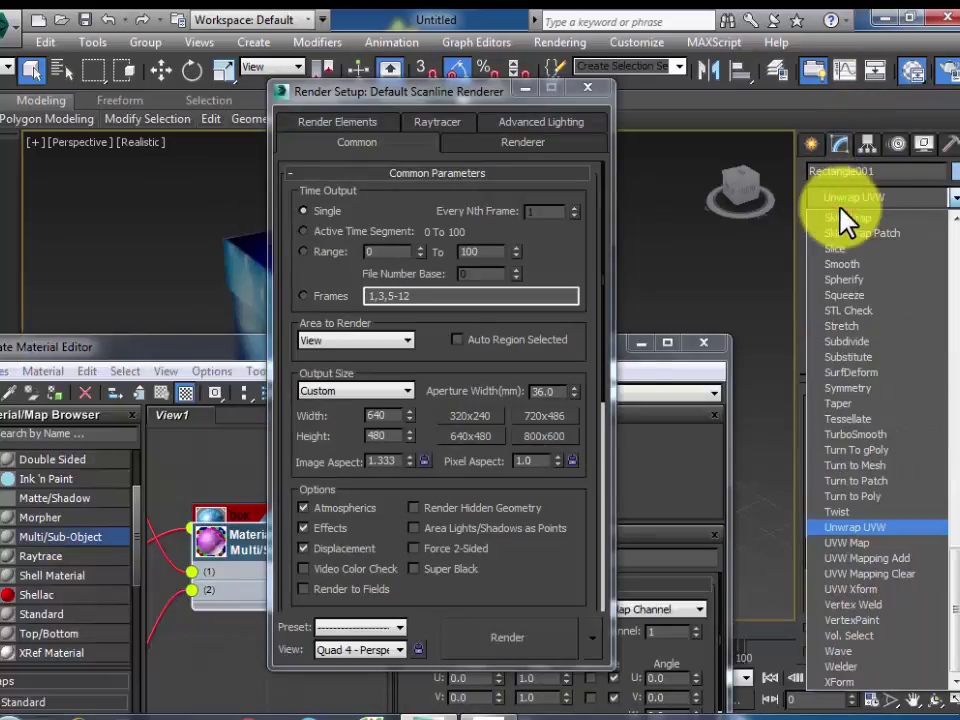
pyautogui.click(855, 543)
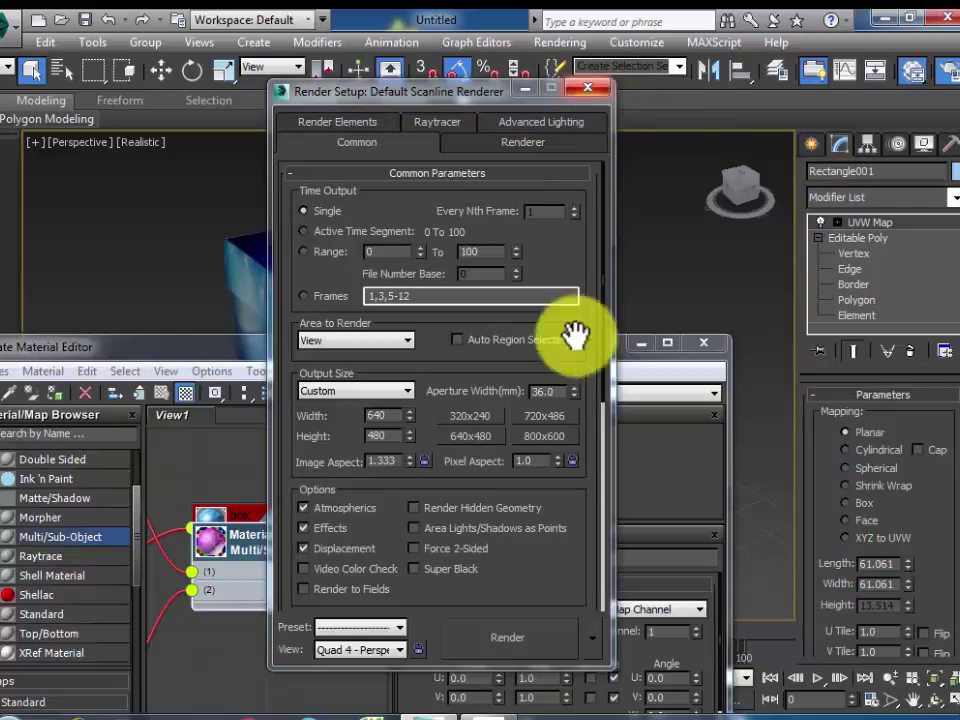
# Render the perspective view to check the gradient mapping on the ribbon, and close the render windows.
pyautogui.click(515, 637)
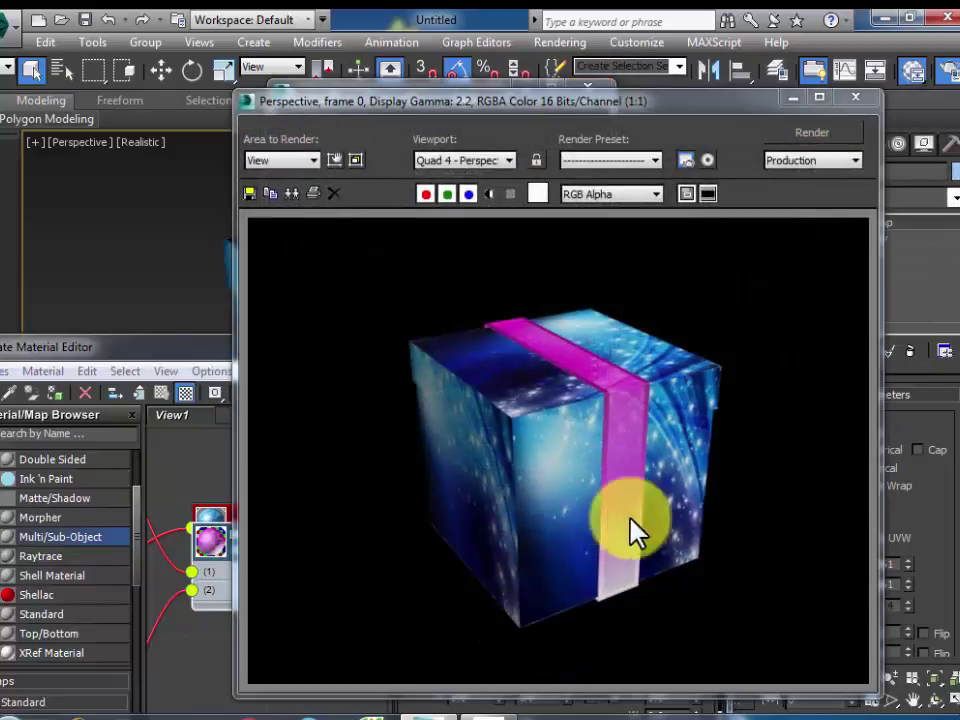
pyautogui.click(862, 97)
pyautogui.click(590, 90)
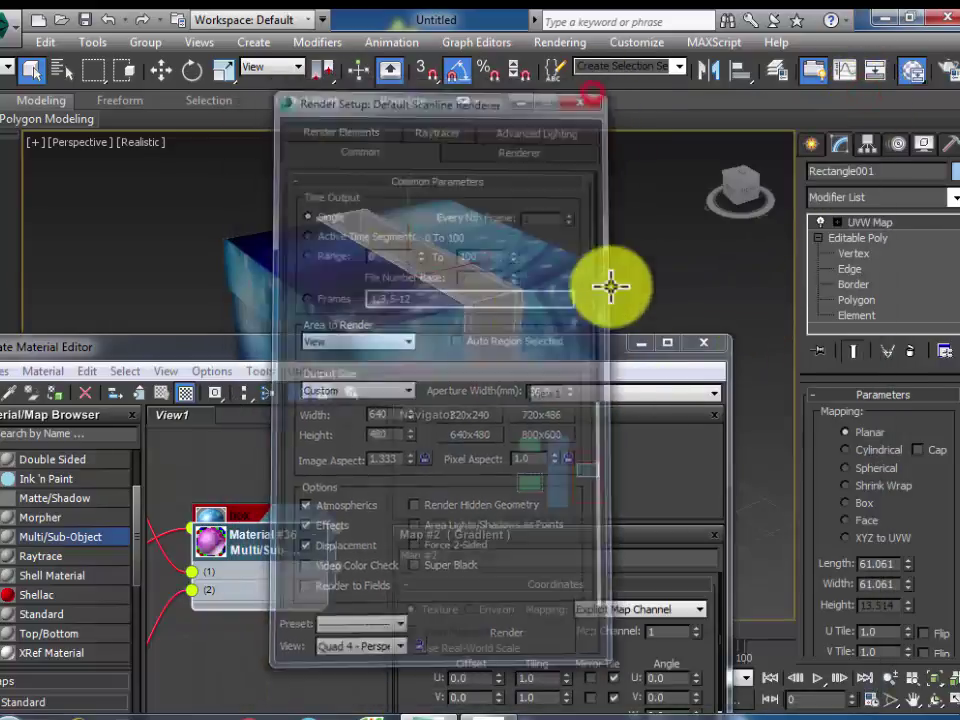
# Lower the opacity of sub-material 1 in the ribbon's Multi/Sub-Object material to about 52.
pyautogui.moveTo(600, 347); pyautogui.dragTo(652, 176)
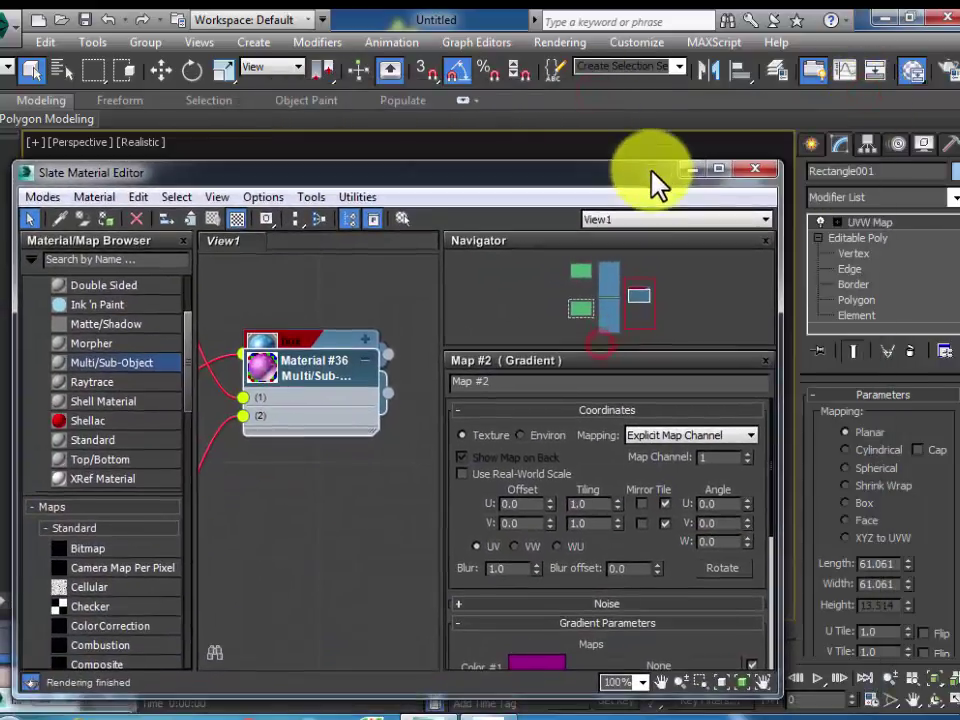
pyautogui.doubleClick(325, 382)
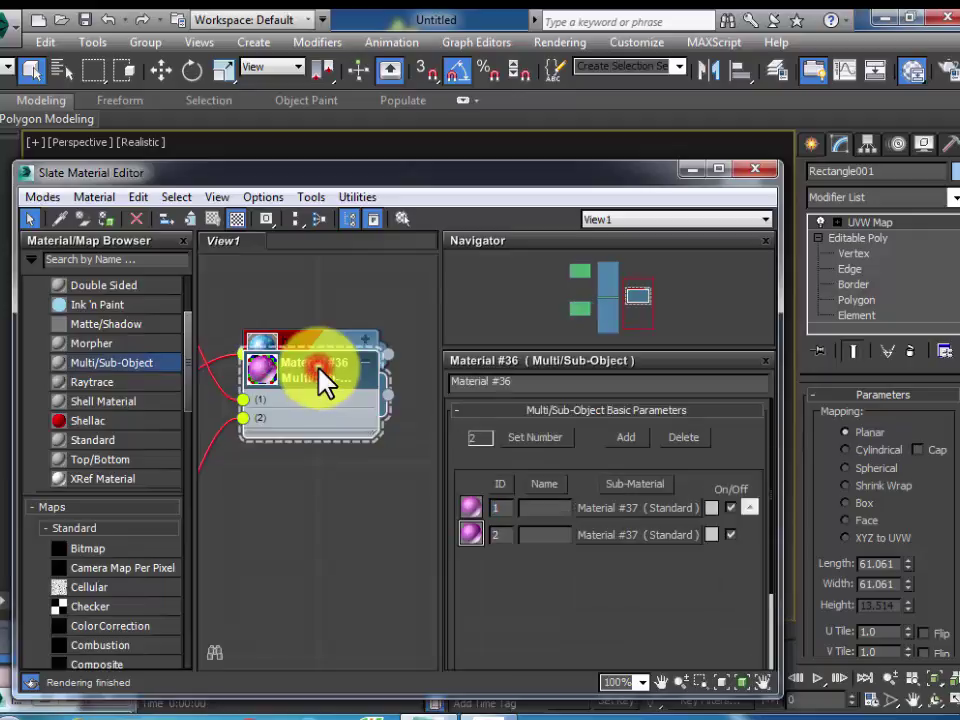
pyautogui.click(646, 510)
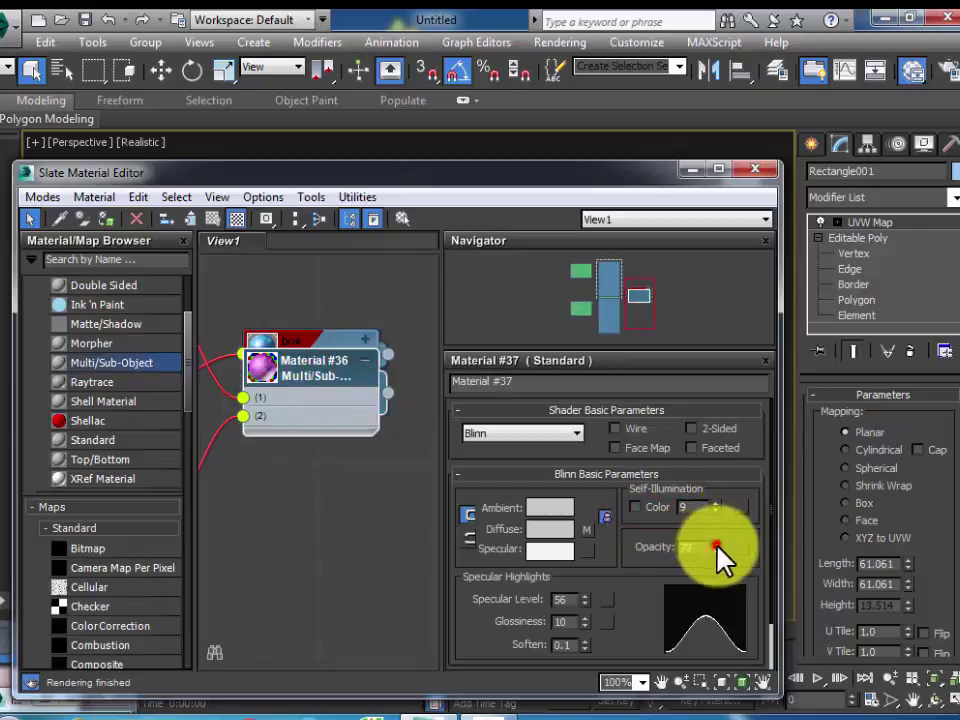
pyautogui.moveTo(716, 546); pyautogui.dragTo(725, 568)
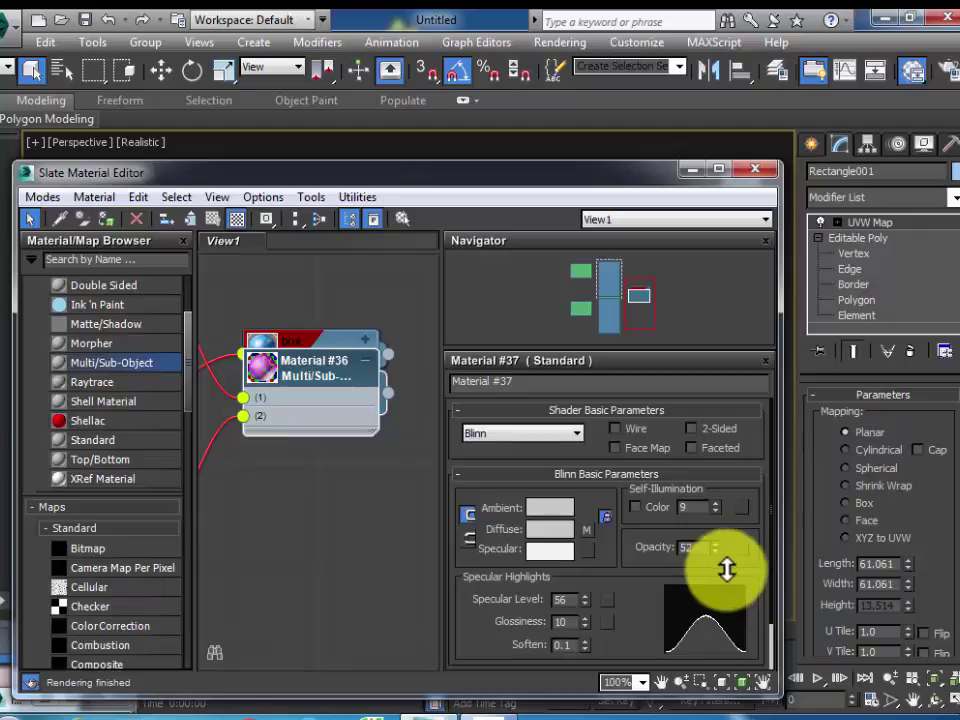
# Close the material editor and render the perspective view to check the more transparent ribbon.
pyautogui.click(757, 171)
pyautogui.click(944, 69)
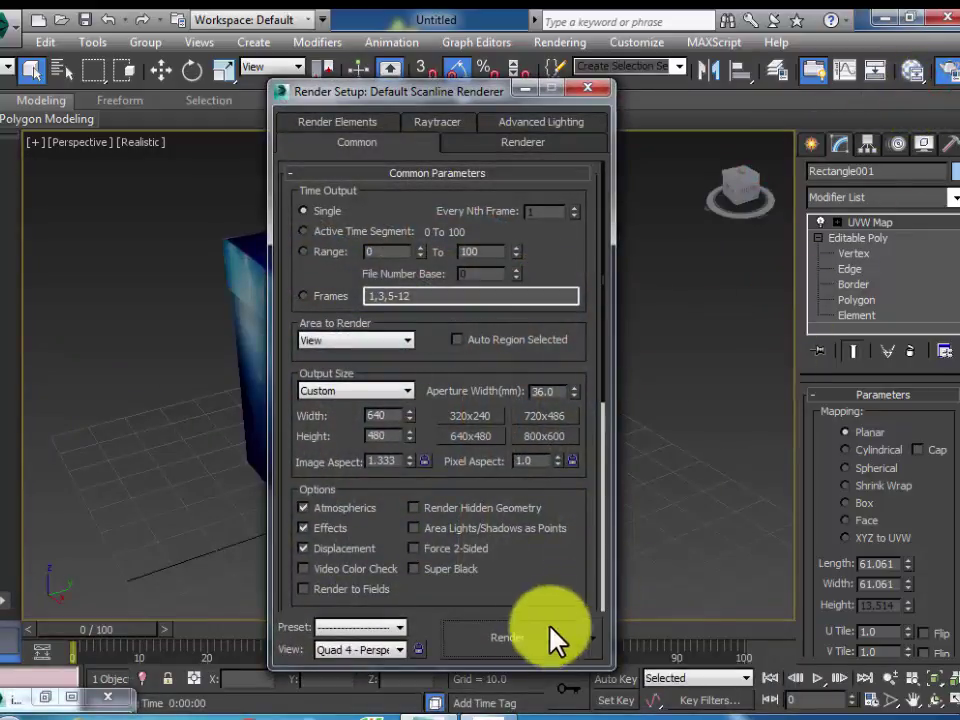
pyautogui.click(526, 636)
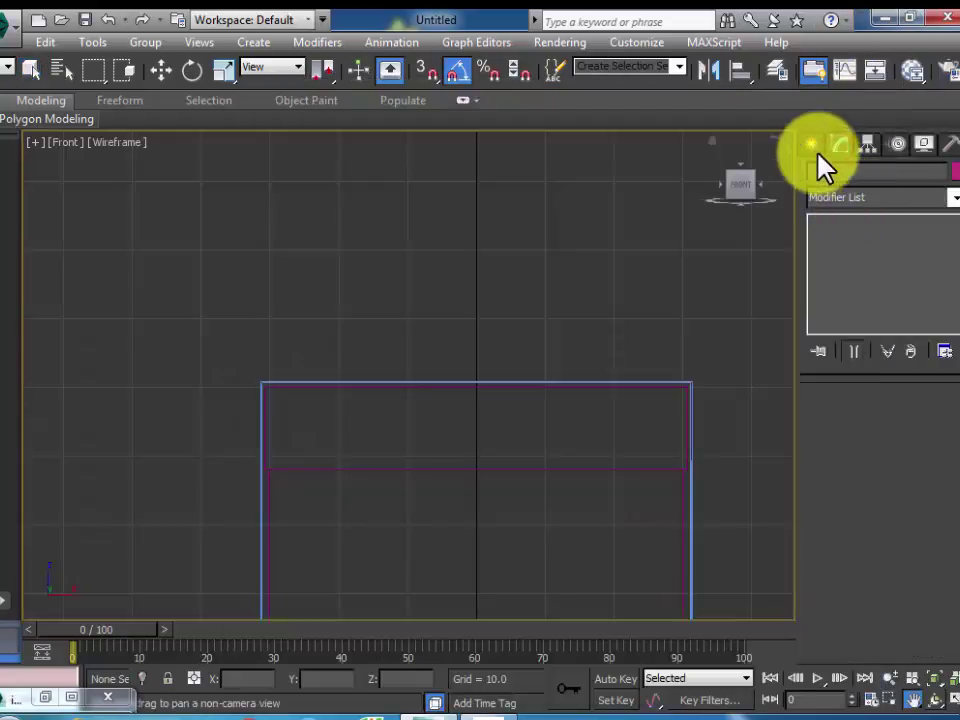
# Draw a closed teardrop-shaped line for the bow loop in the front view, starting and ending at the middle of the box's top edge.
pyautogui.click(815, 150)
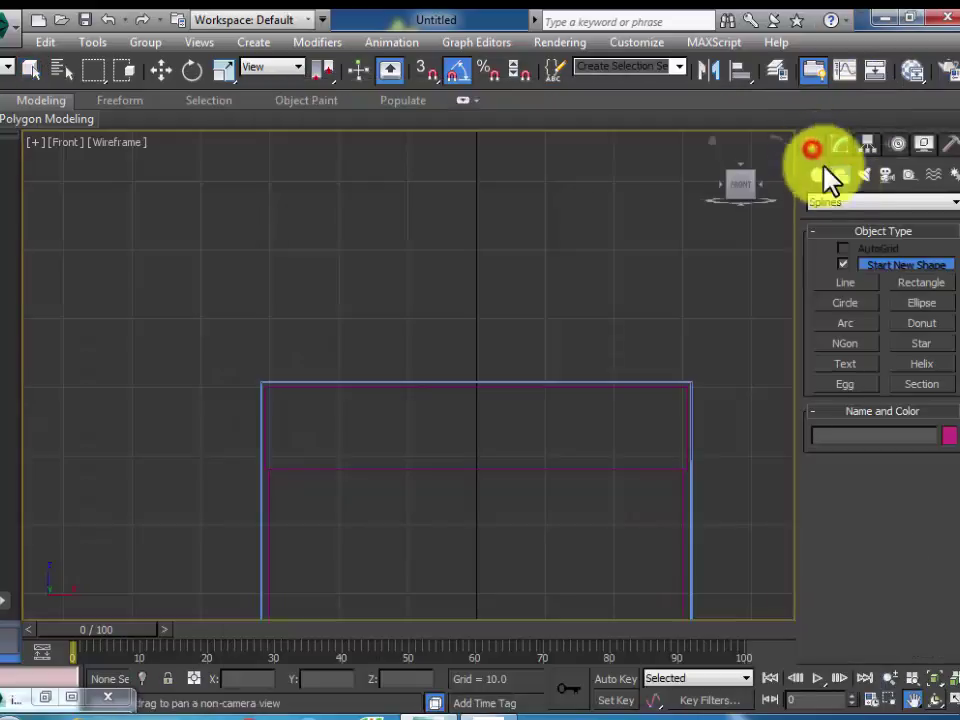
pyautogui.click(848, 284)
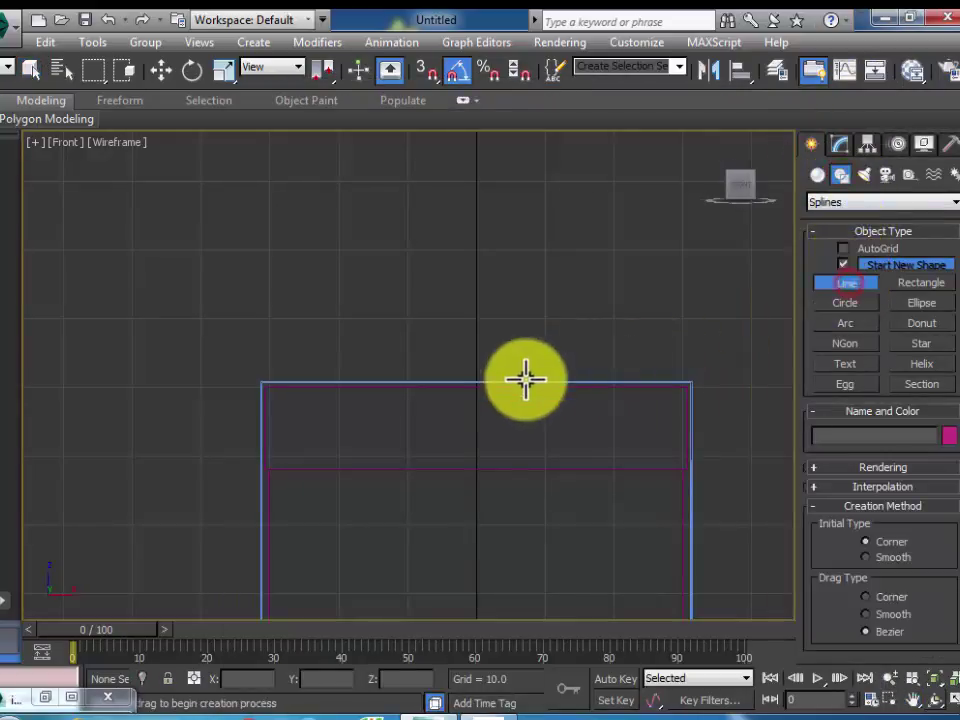
pyautogui.click(476, 380)
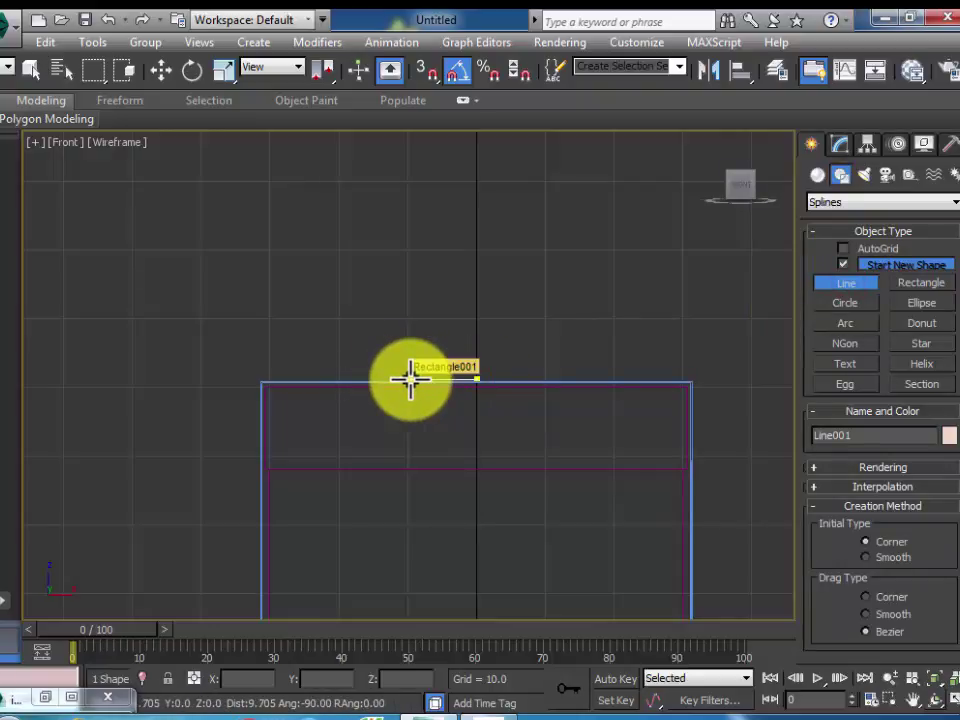
pyautogui.moveTo(391, 364)
pyautogui.mouseDown()
pyautogui.moveTo(392, 346)
pyautogui.moveTo(380, 347)
pyautogui.mouseUp()
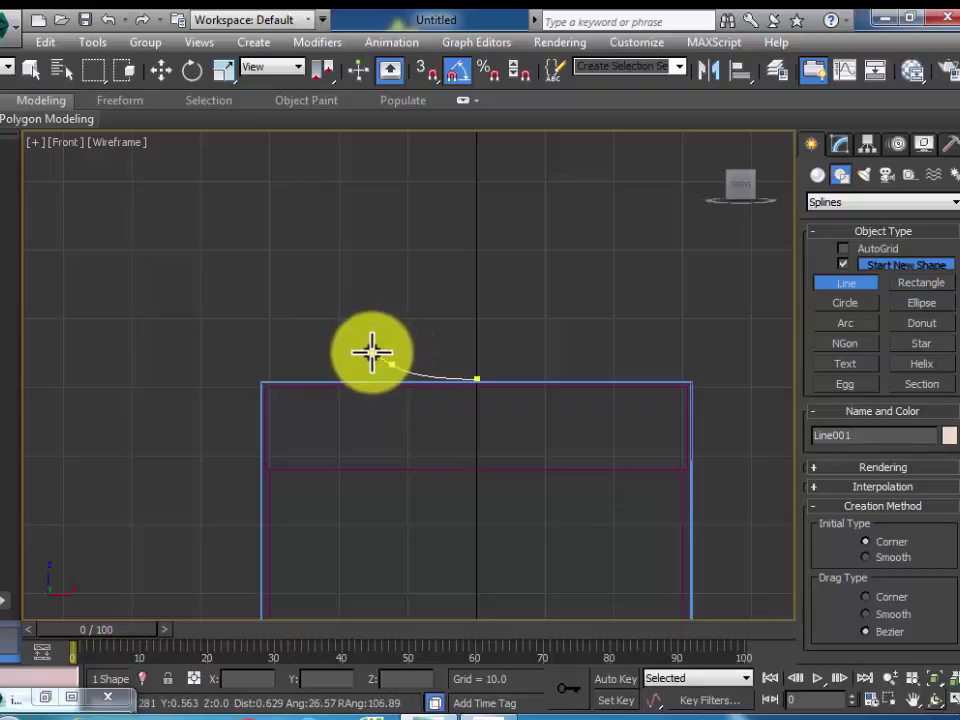
pyautogui.moveTo(370, 348); pyautogui.dragTo(371, 346)
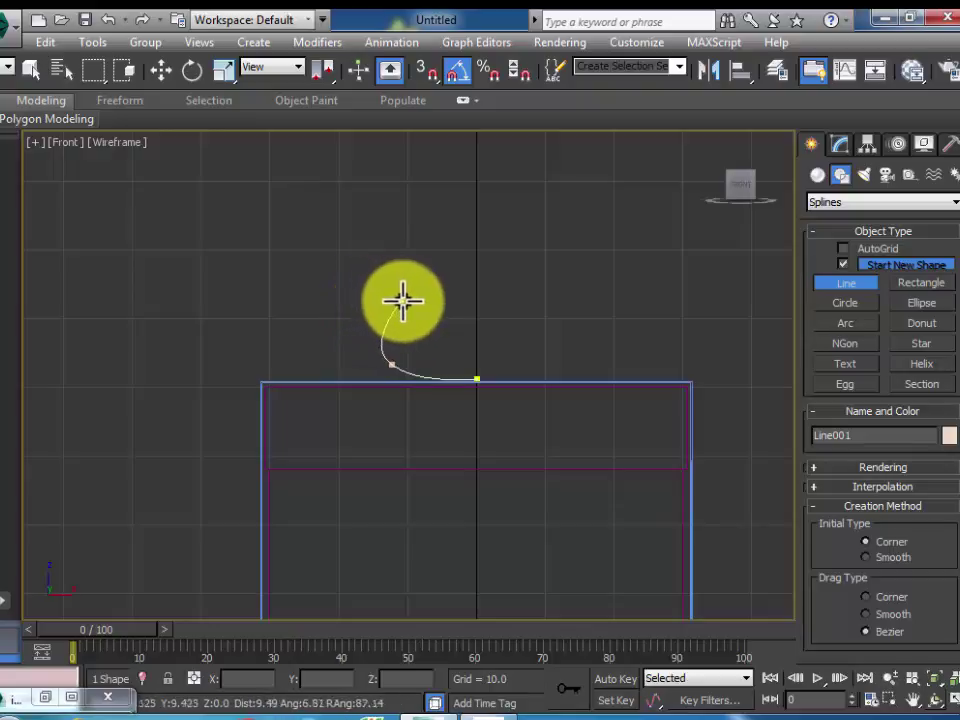
pyautogui.moveTo(422, 314); pyautogui.dragTo(463, 334)
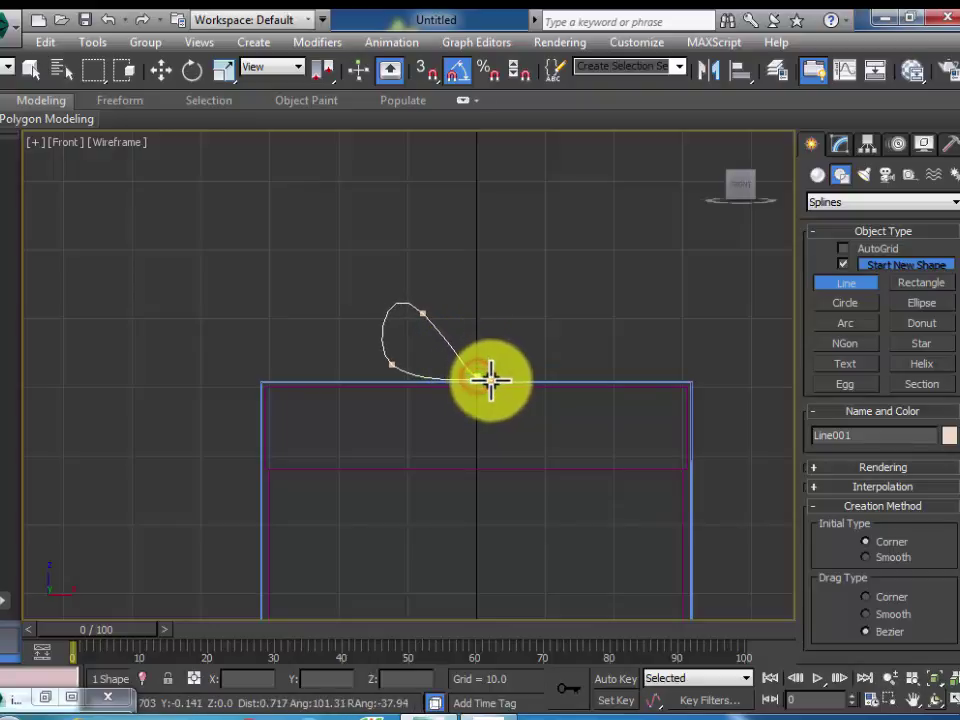
pyautogui.click(486, 379)
pyautogui.click(481, 433)
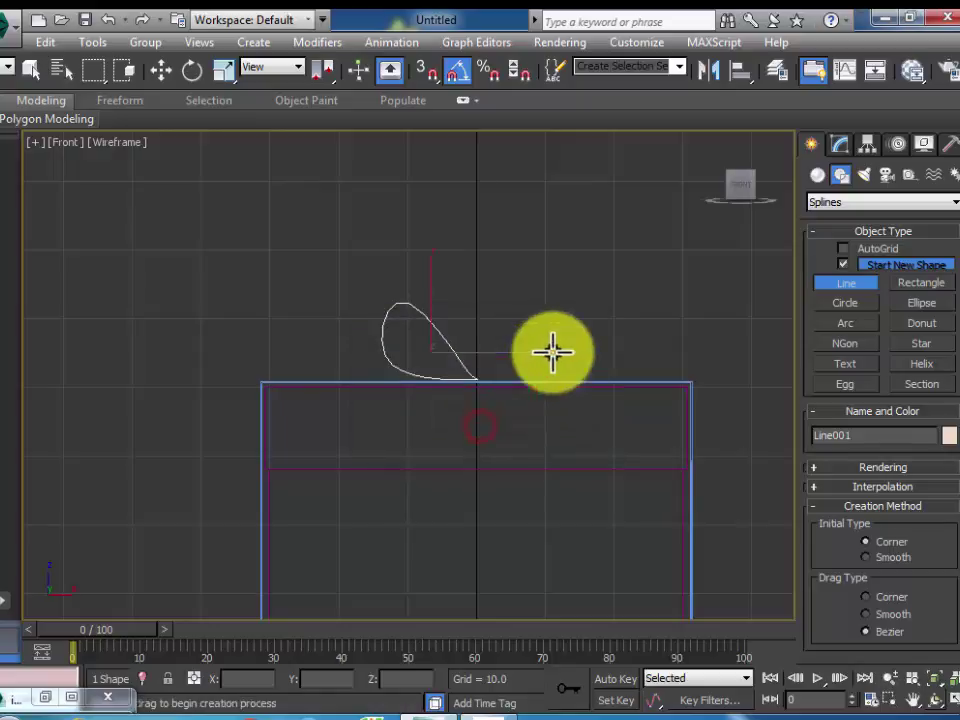
# Move the teardrop spline's lower outer vertex about 2 units outward along X to widen the loop.
pyautogui.click(841, 145)
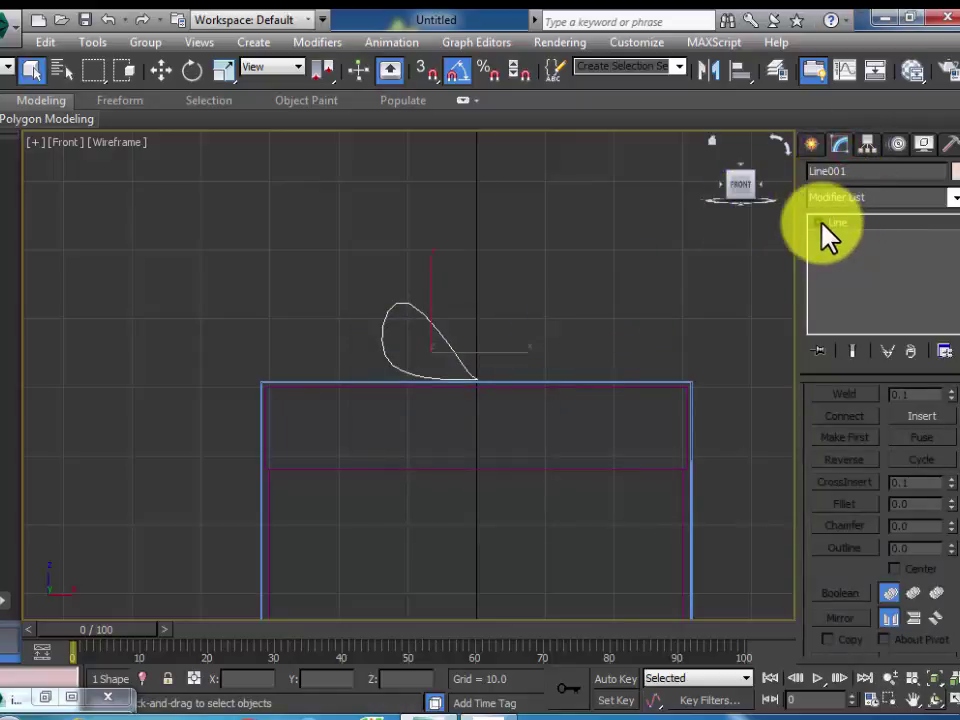
pyautogui.click(817, 222)
pyautogui.click(853, 238)
pyautogui.press('z')
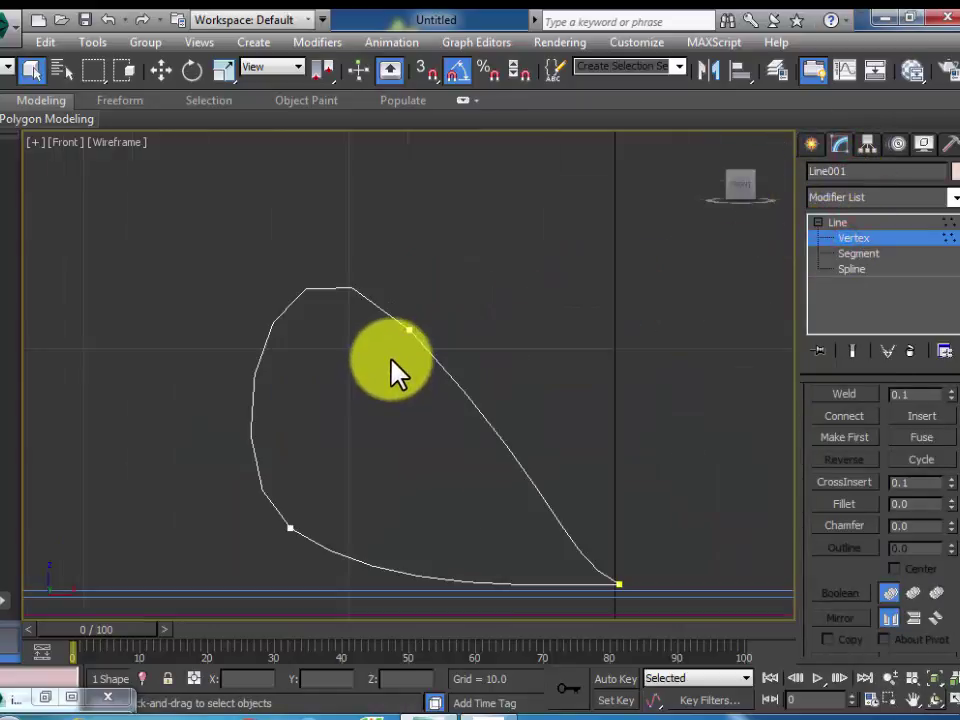
pyautogui.moveTo(201, 491); pyautogui.dragTo(314, 568)
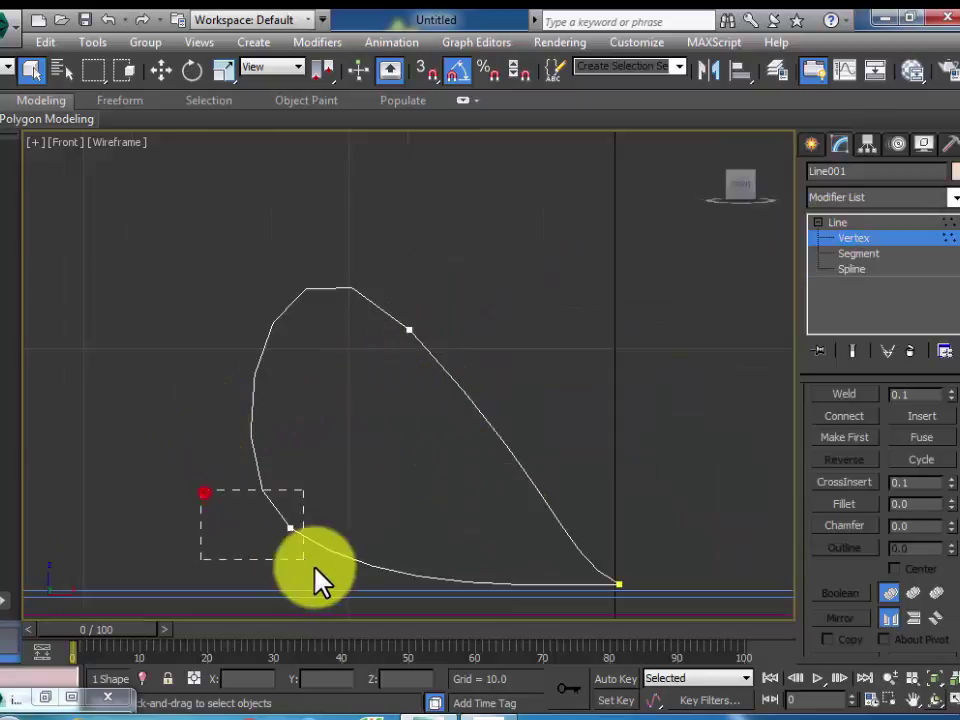
pyautogui.click(165, 70)
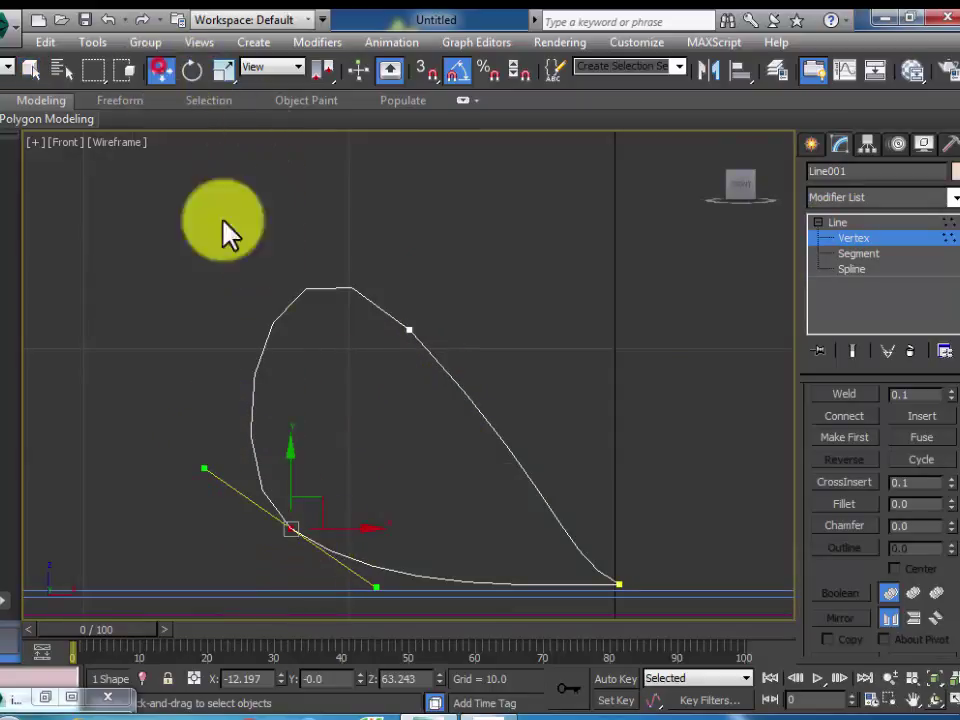
pyautogui.moveTo(341, 533); pyautogui.dragTo(289, 534)
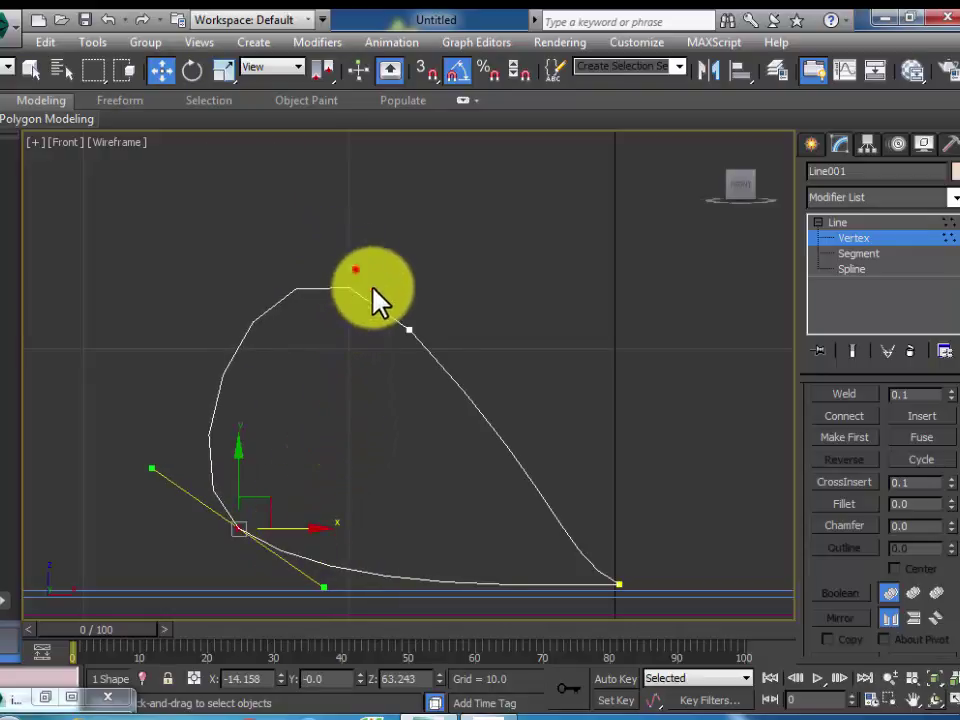
# Set the teardrop spline's interpolation steps to 14 to smooth its curve.
pyautogui.click(409, 329)
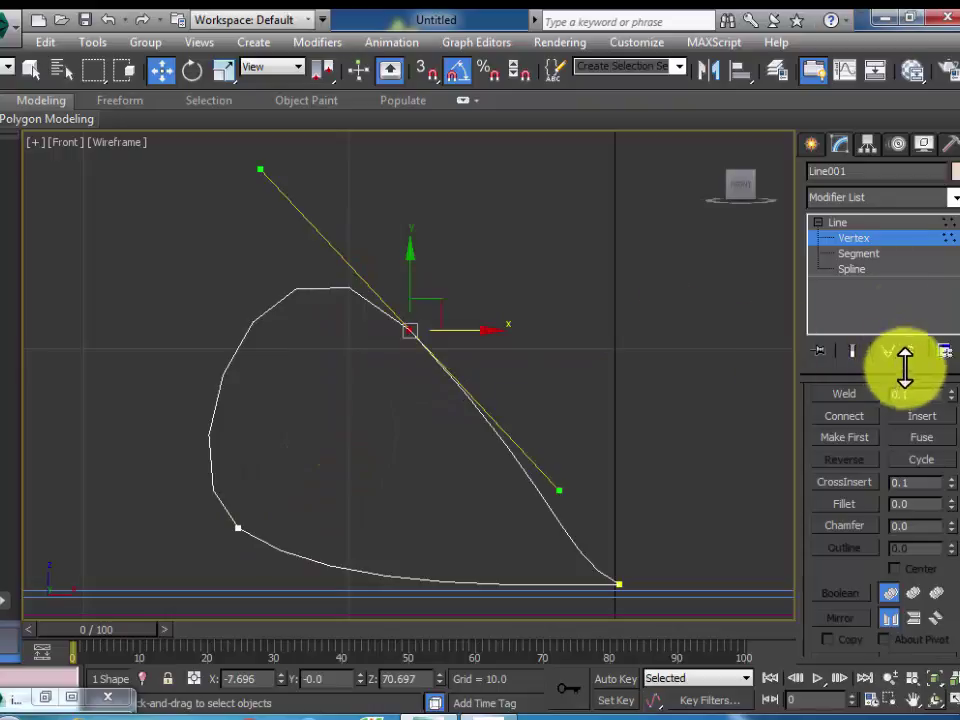
pyautogui.scroll(4, 824, 634)
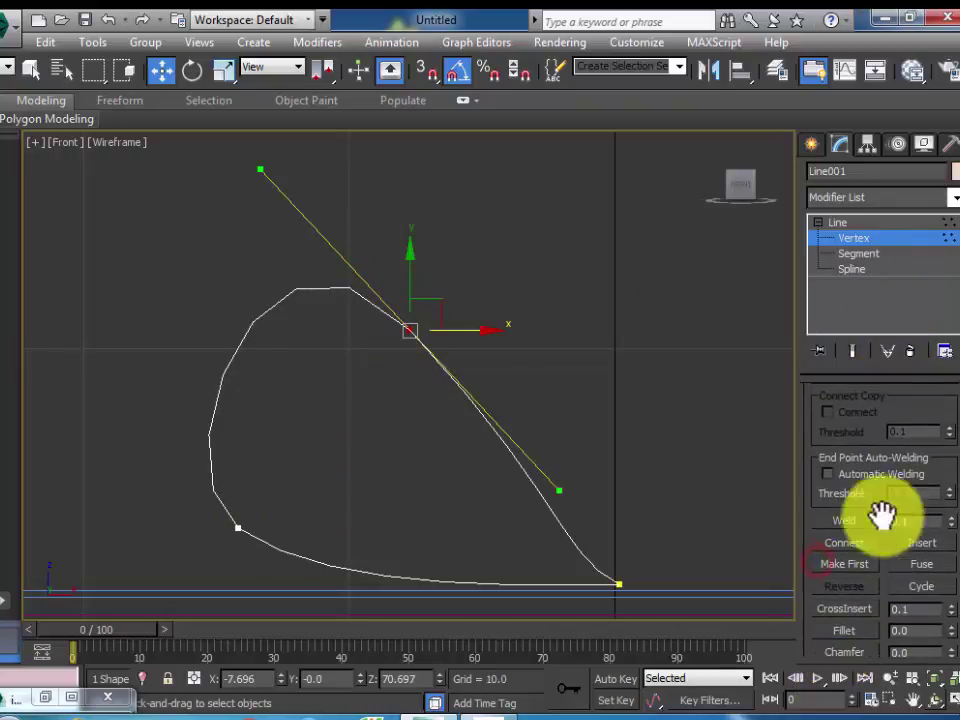
pyautogui.scroll(3, 896, 574)
pyautogui.scroll(5, 902, 530)
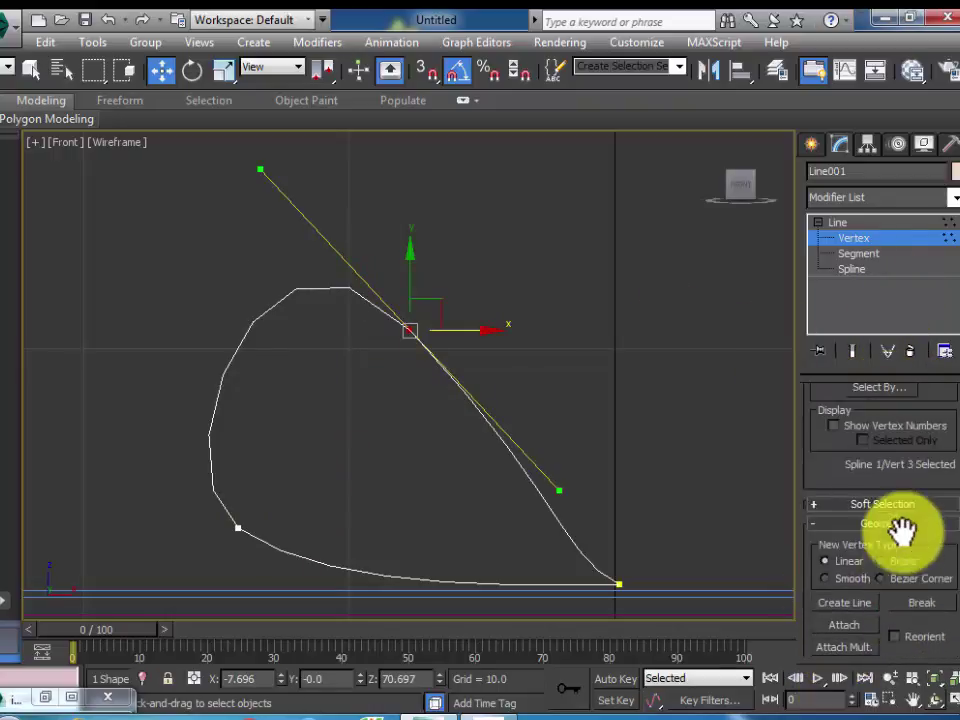
pyautogui.scroll(6, 902, 530)
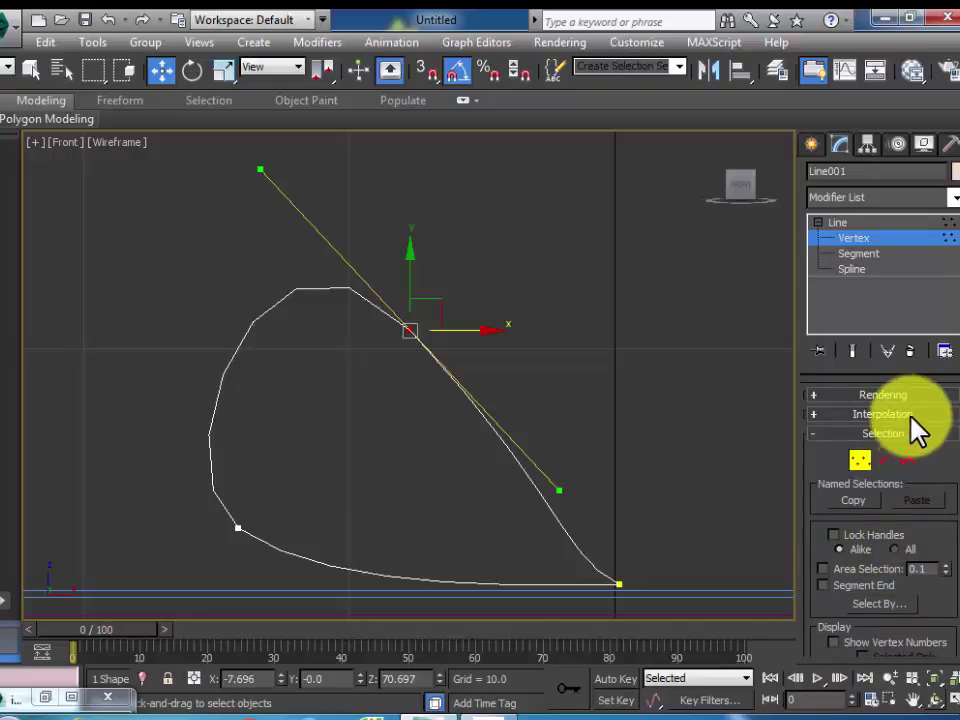
pyautogui.click(910, 415)
pyautogui.click(840, 222)
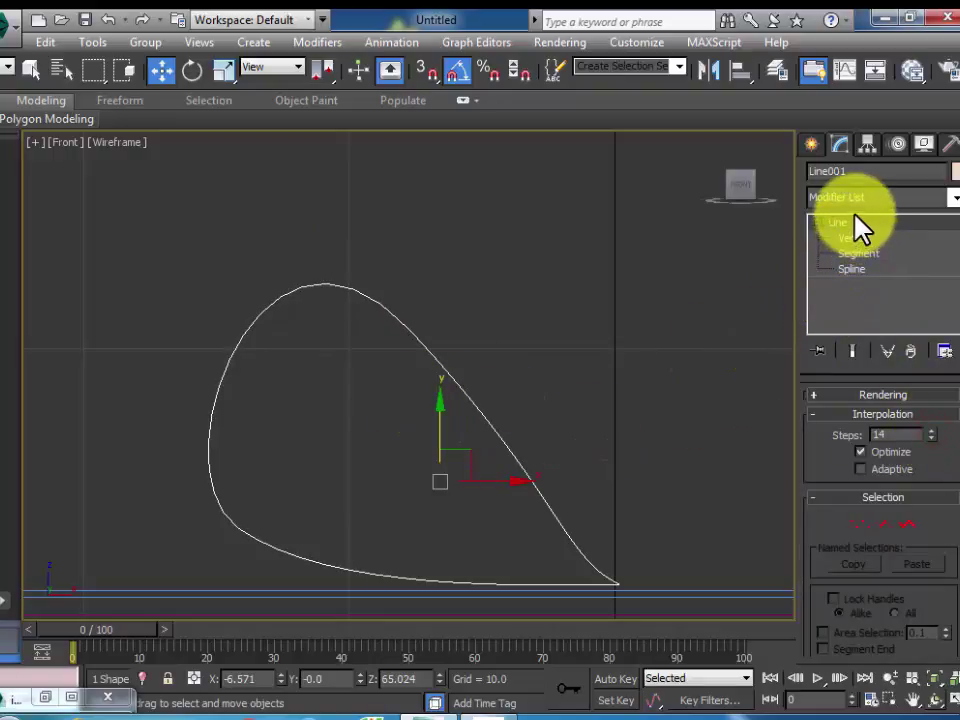
# Outline the teardrop spline by 0.025 and inspect the resulting double line up close.
pyautogui.click(852, 269)
pyautogui.moveTo(505, 300); pyautogui.dragTo(435, 422)
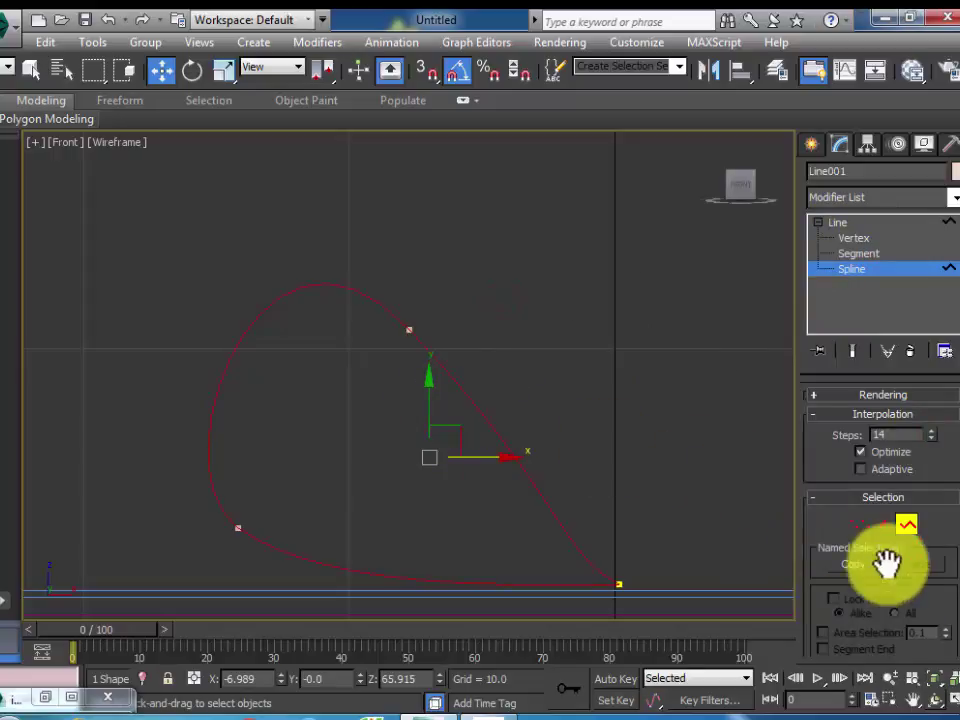
pyautogui.moveTo(898, 618); pyautogui.dragTo(918, 510)
pyautogui.scroll(-15, 918, 510)
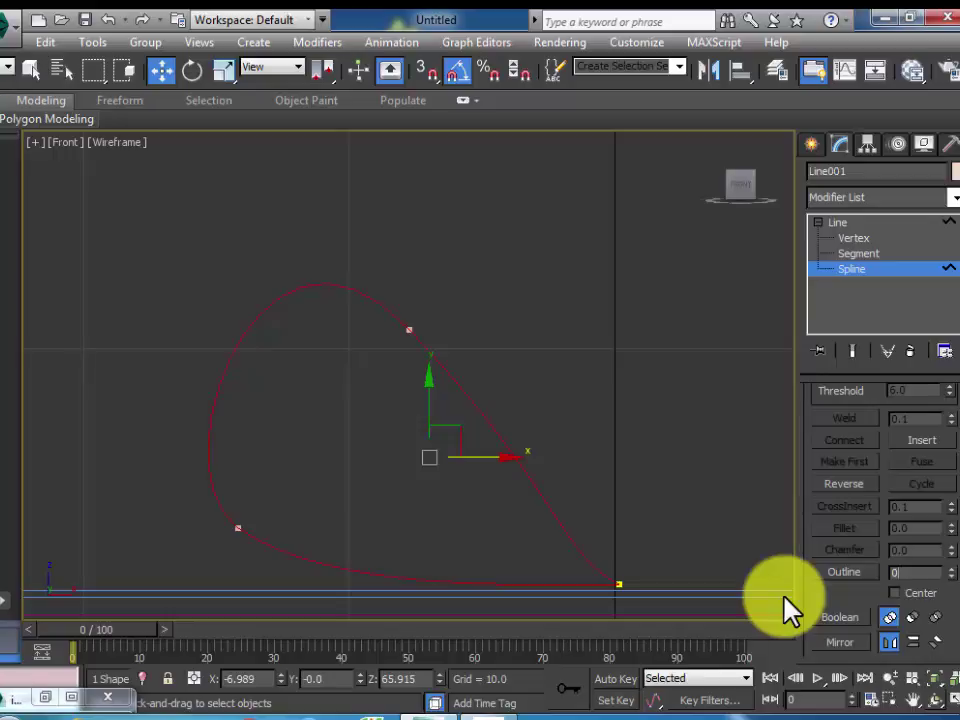
pyautogui.write('.025')
pyautogui.press('Return')
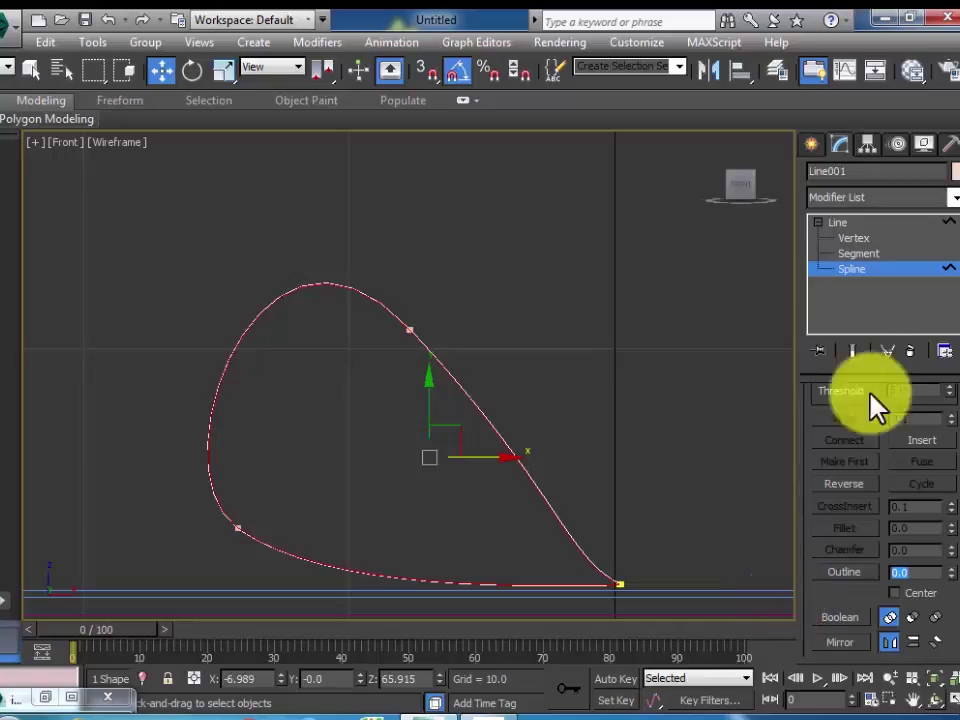
pyautogui.click(530, 414)
pyautogui.scroll(5, 527, 416)
pyautogui.click(440, 473)
pyautogui.scroll(-6, 499, 482)
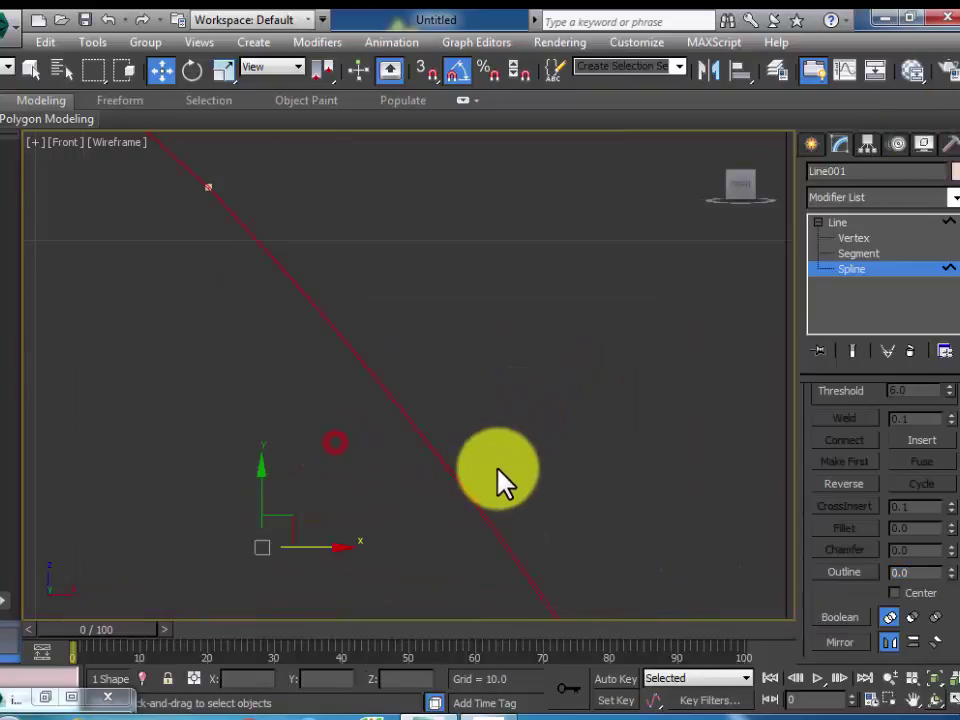
# Apply an Extrude modifier with an amount of 13.5 to the outlined loop and display all four views.
pyautogui.click(857, 221)
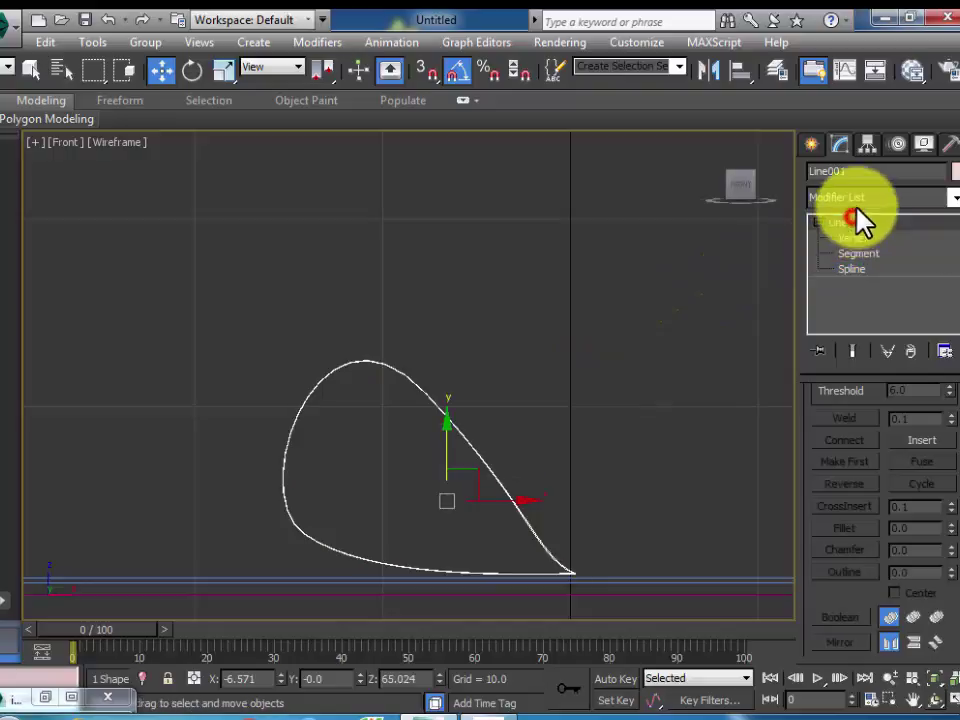
pyautogui.click(857, 199)
pyautogui.scroll(-12, 857, 205)
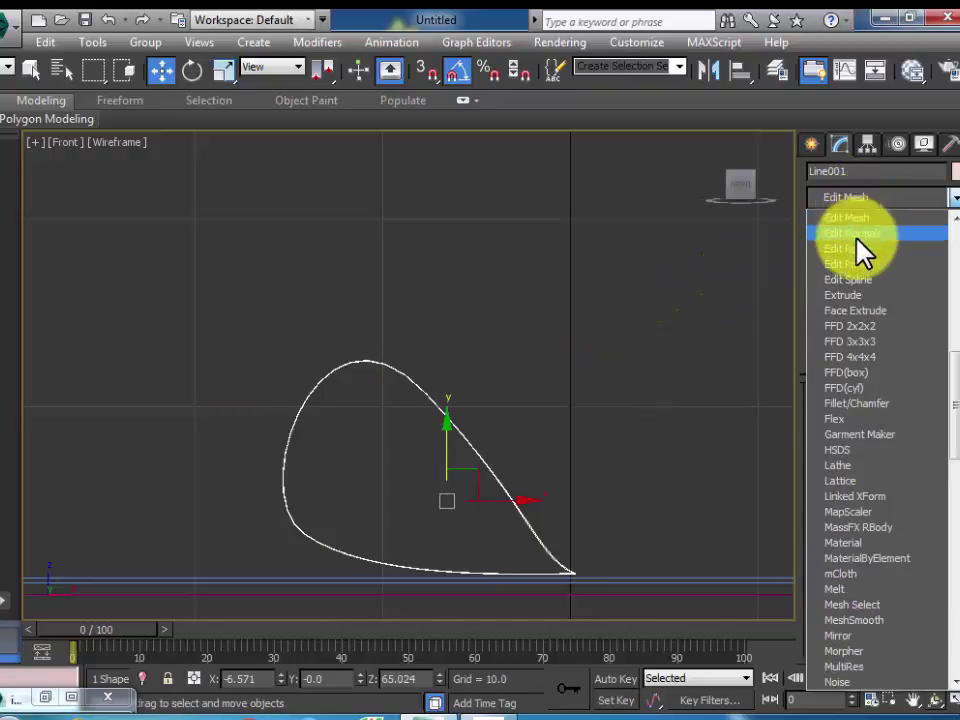
pyautogui.click(858, 296)
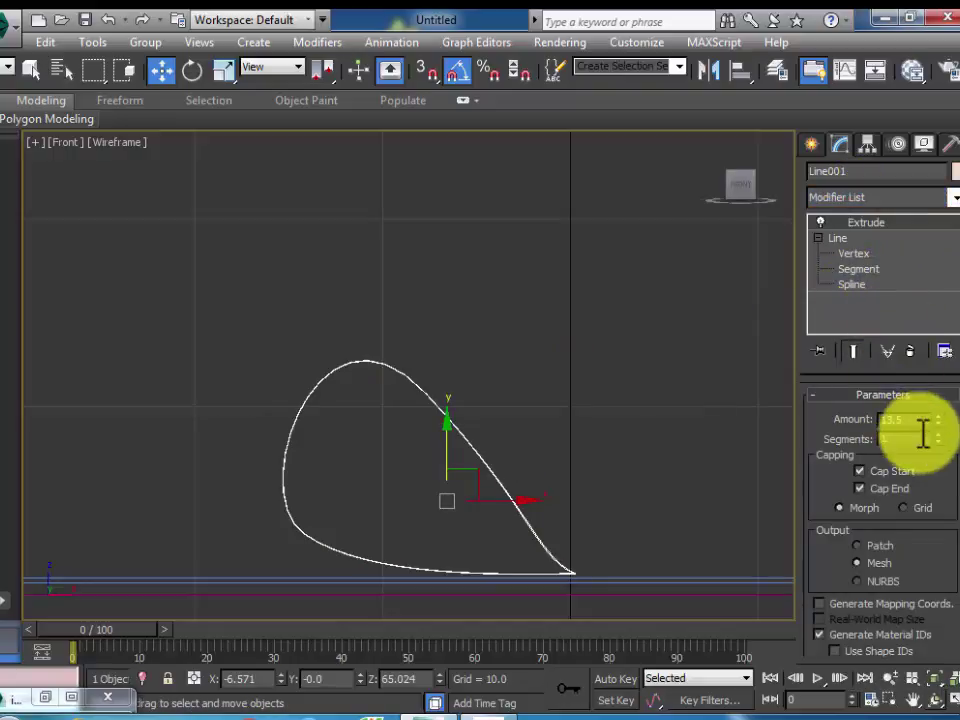
pyautogui.click(692, 489)
pyautogui.hotkey('alt', 'w')
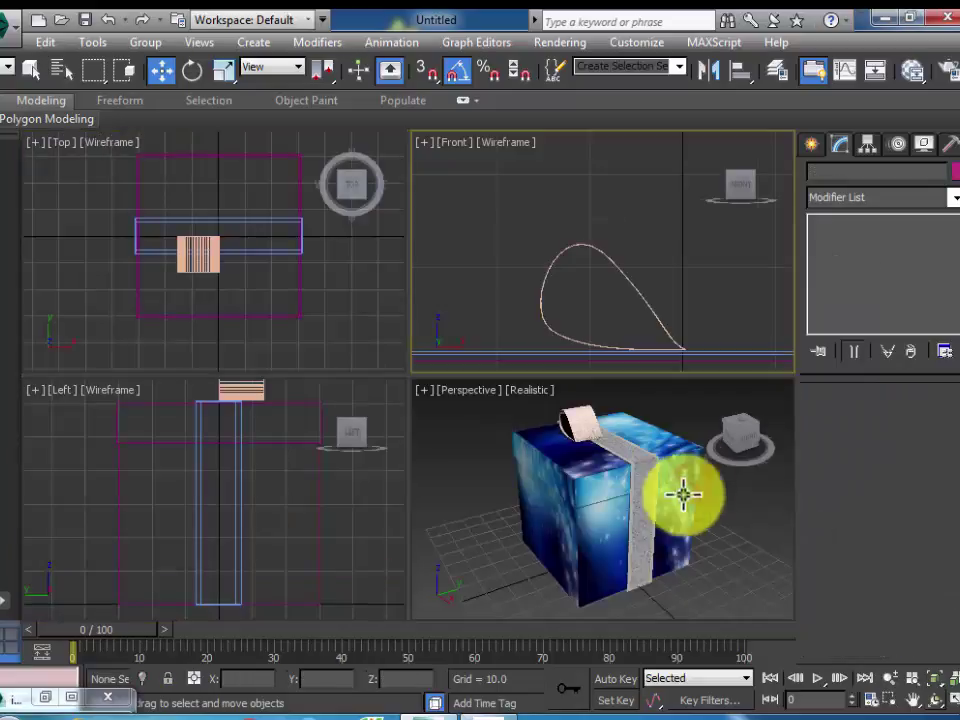
# Try reducing the bow loop's extrusion amount to 9.0, and undo the change.
pyautogui.click(588, 428)
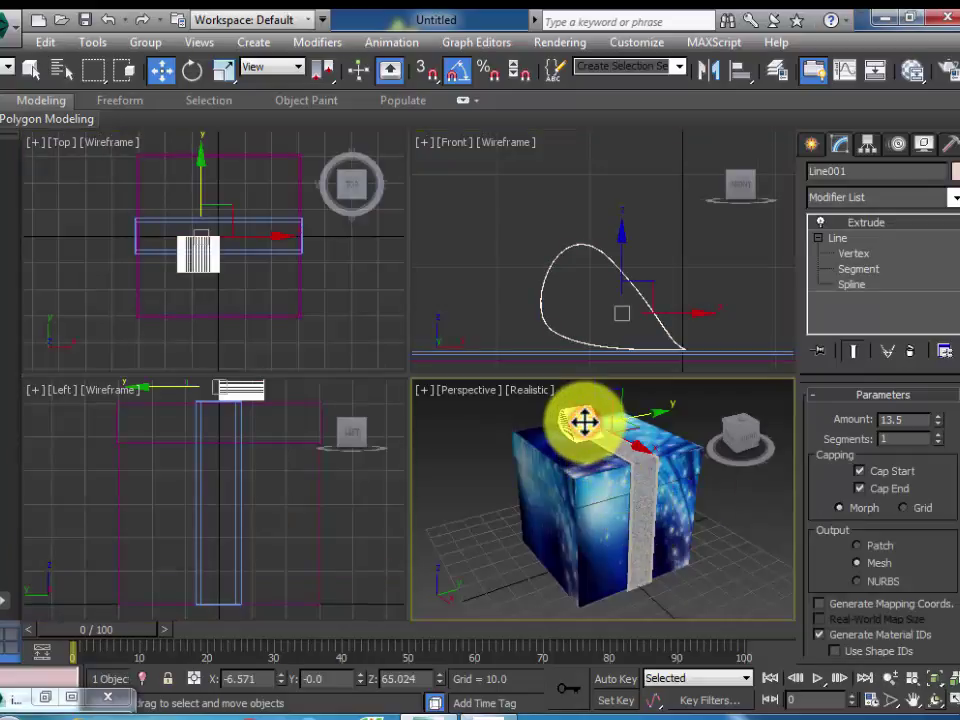
pyautogui.press('z')
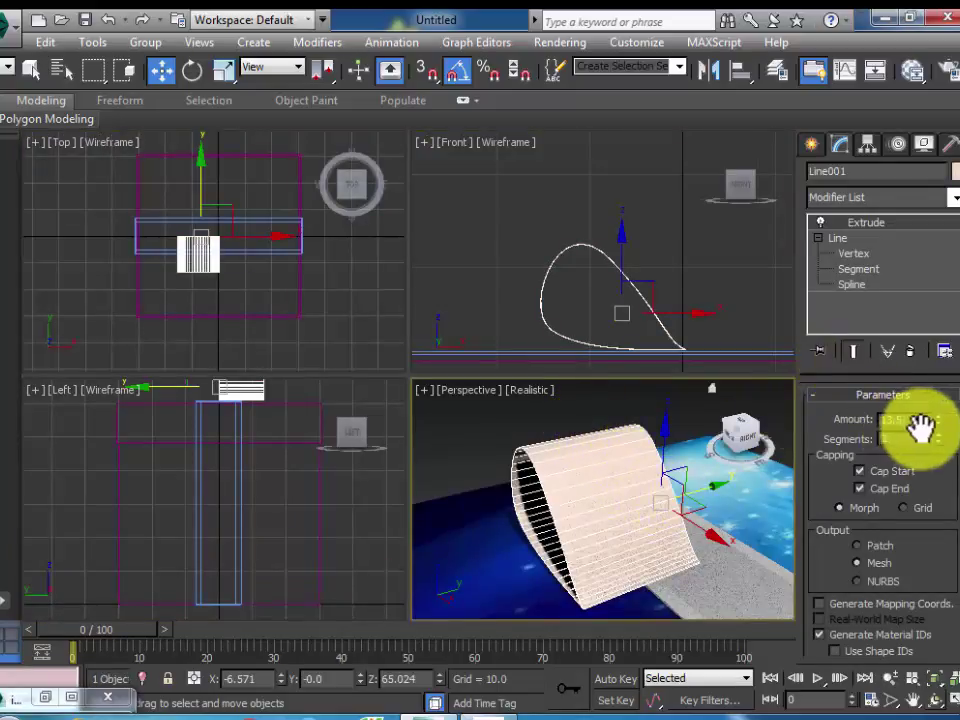
pyautogui.moveTo(937, 419); pyautogui.dragTo(942, 428)
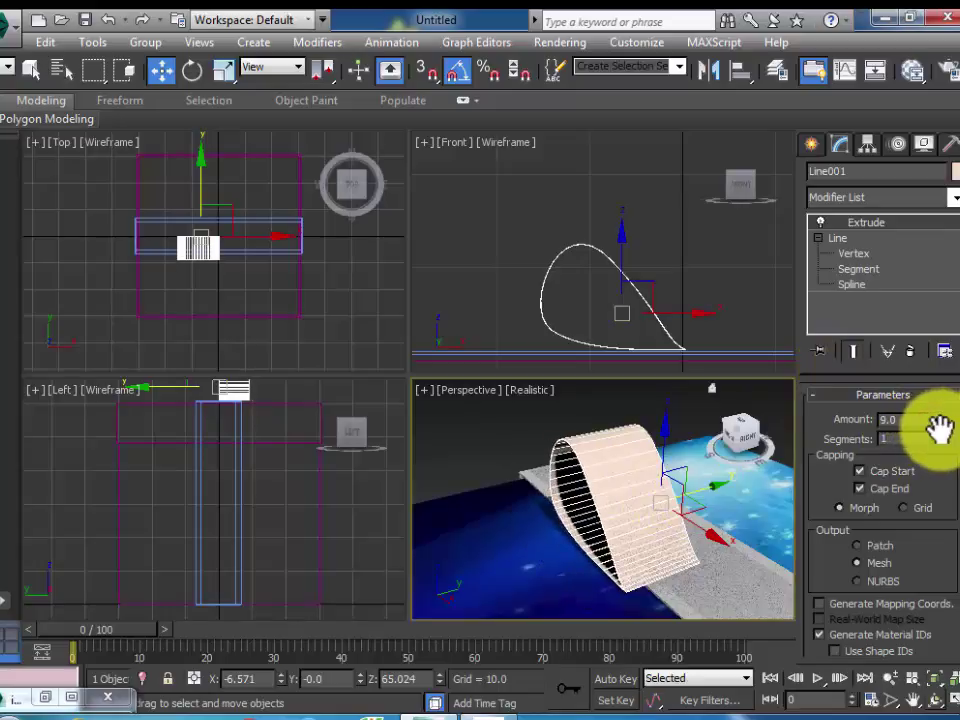
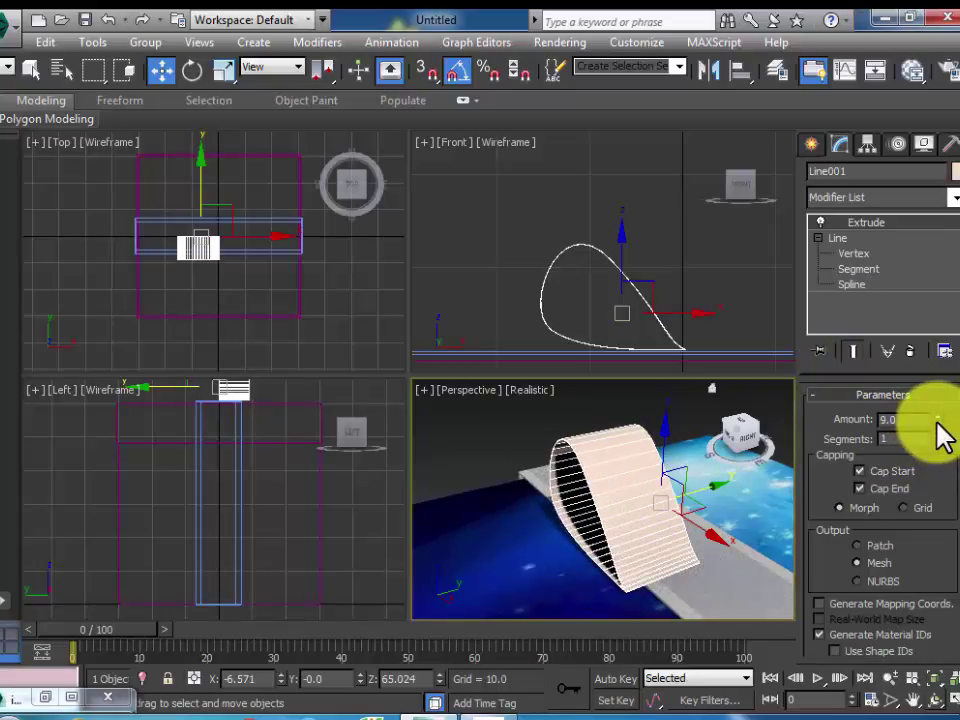
pyautogui.hotkey('ctrl', 'z')
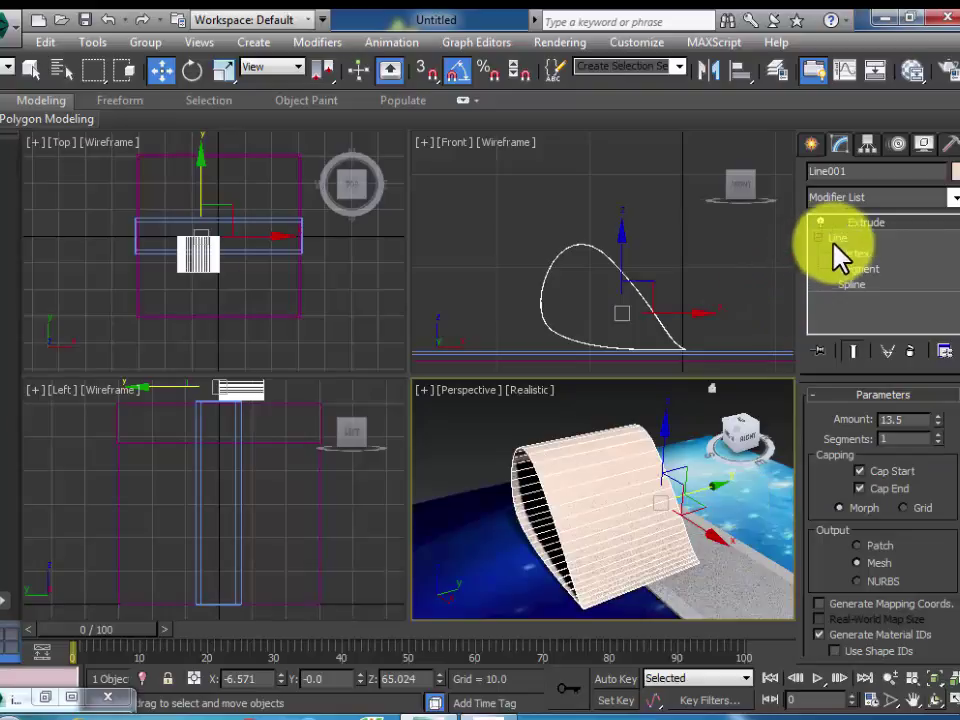
# Convert the extruded bow loop to an Editable Poly.
pyautogui.rightClick(632, 445)
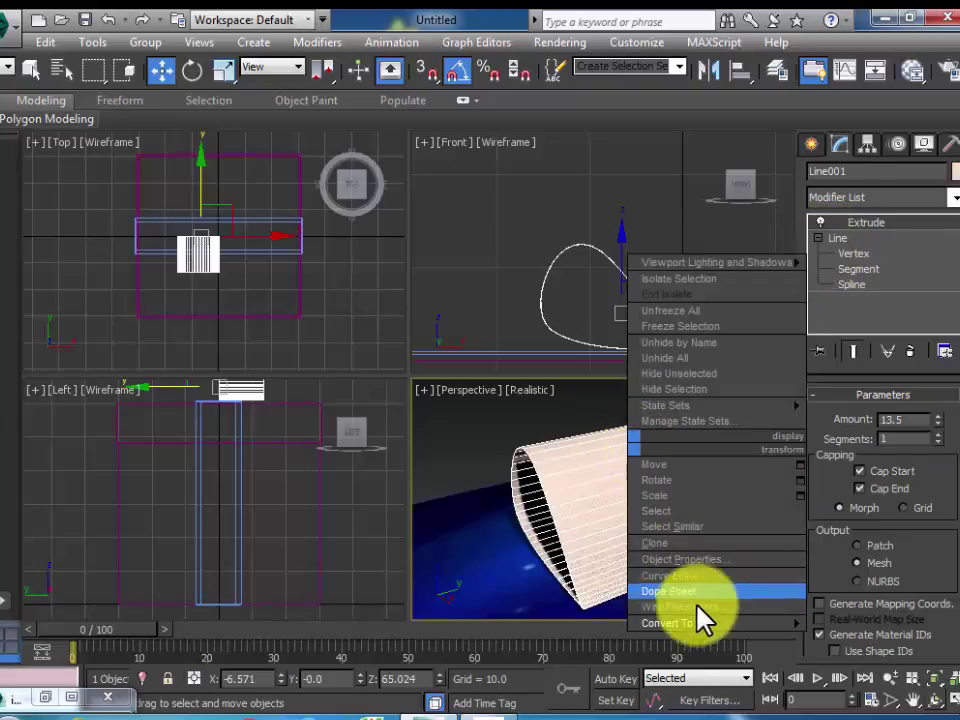
pyautogui.moveTo(707, 626)
pyautogui.click(852, 640)
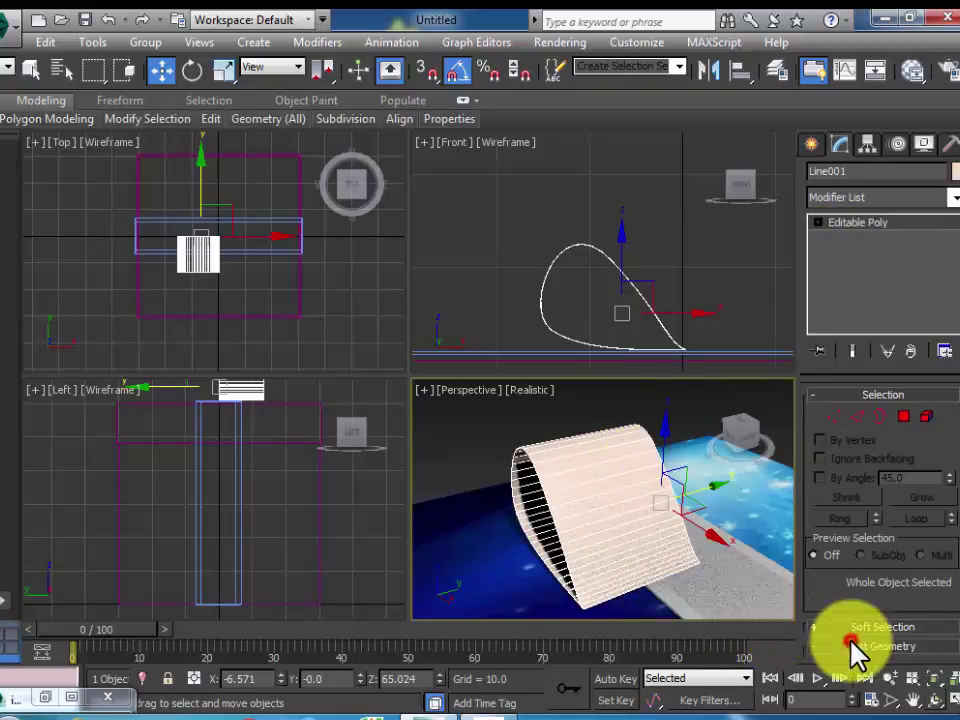
# Select the vertices at the bow loop's pointed end and enable soft selection with a falloff of 5.6.
pyautogui.click(817, 222)
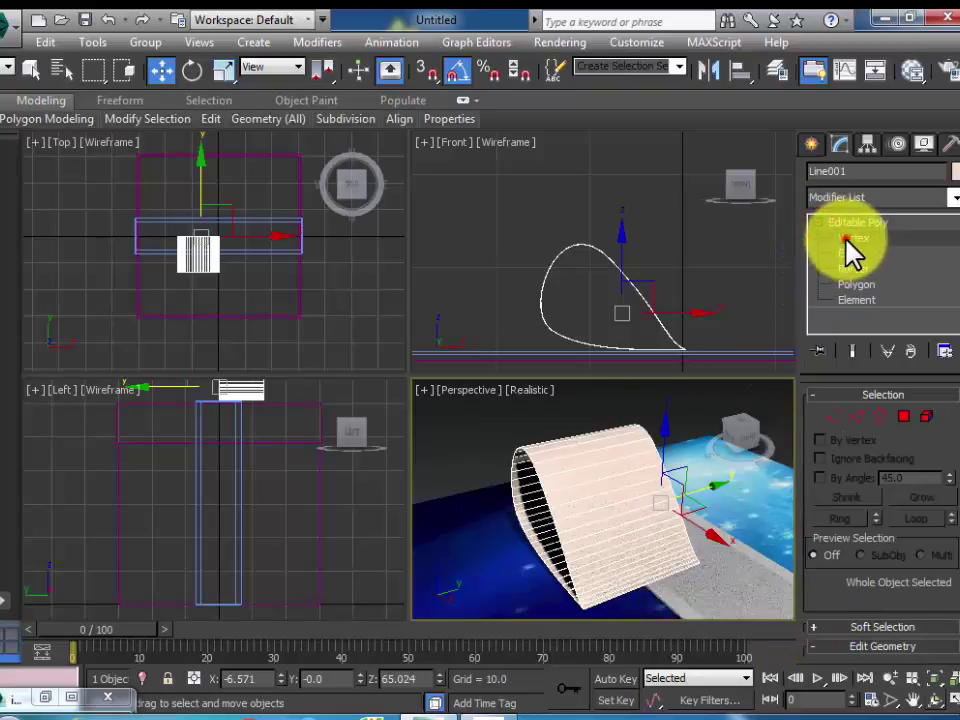
pyautogui.click(853, 239)
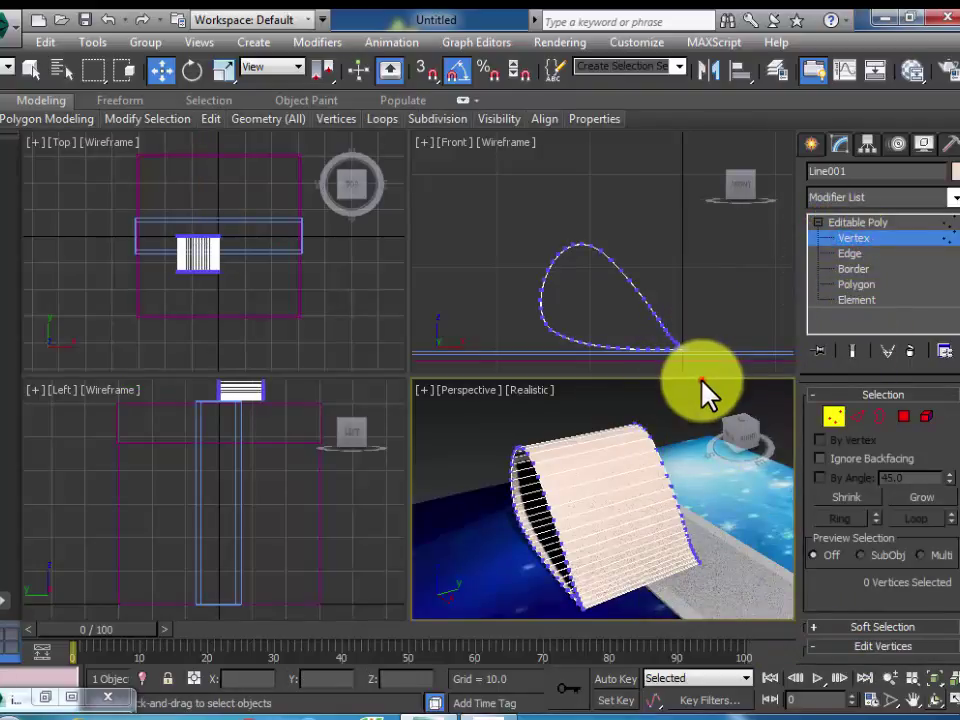
pyautogui.moveTo(669, 300); pyautogui.dragTo(701, 369)
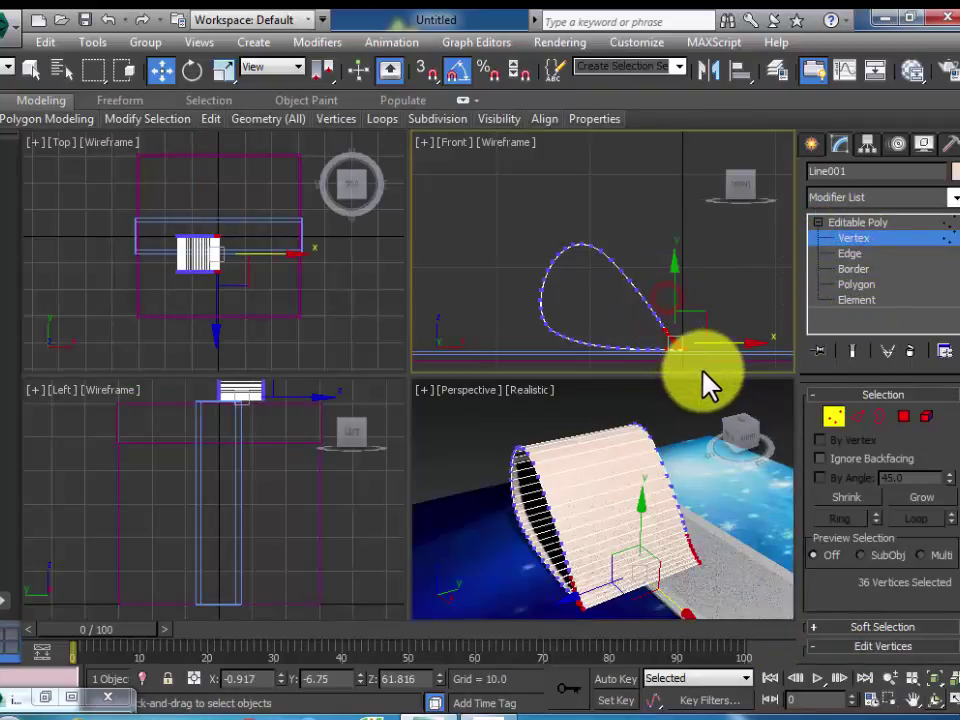
pyautogui.scroll(-3, 846, 536)
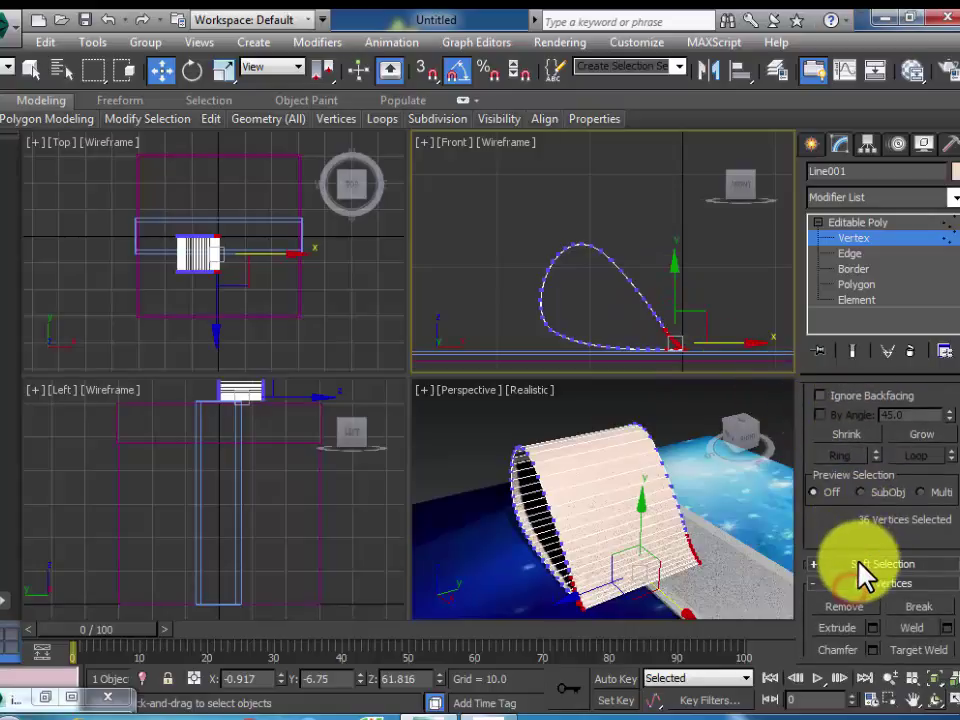
pyautogui.click(858, 564)
pyautogui.click(846, 413)
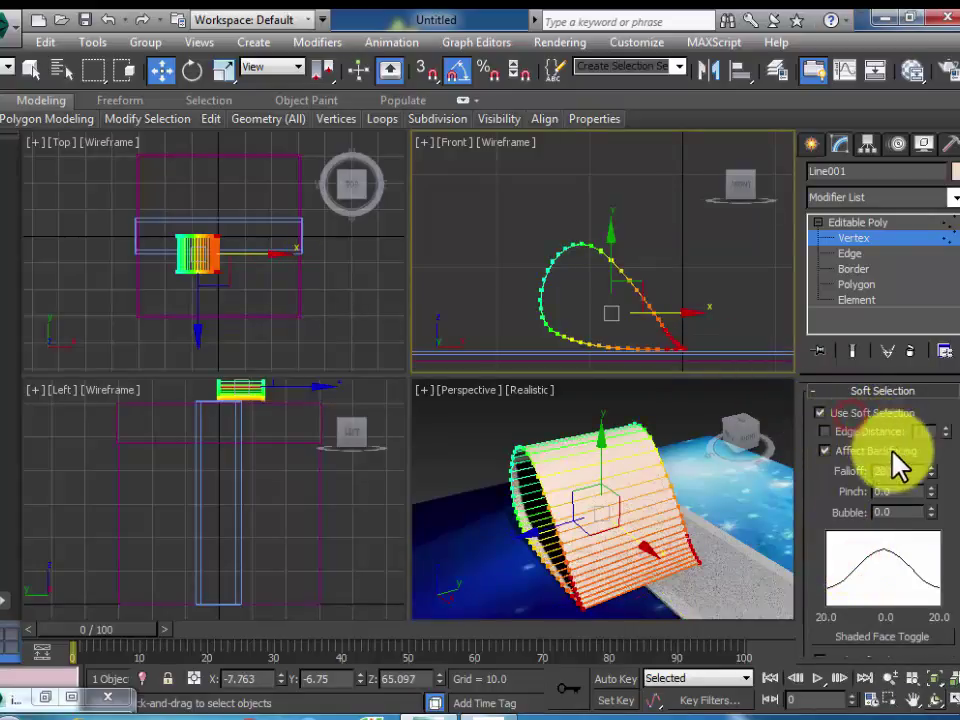
pyautogui.moveTo(937, 475); pyautogui.dragTo(956, 537)
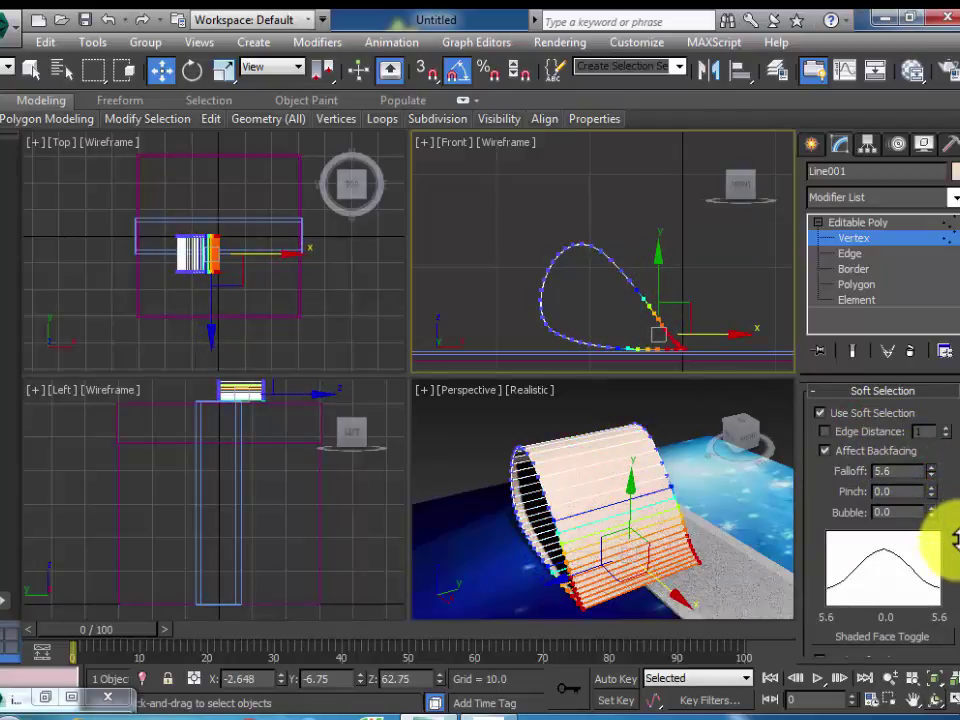
# Scale the loop's pointed end narrower across its width in two passes, raising the soft selection falloff to 9.968 for the second.
pyautogui.click(224, 71)
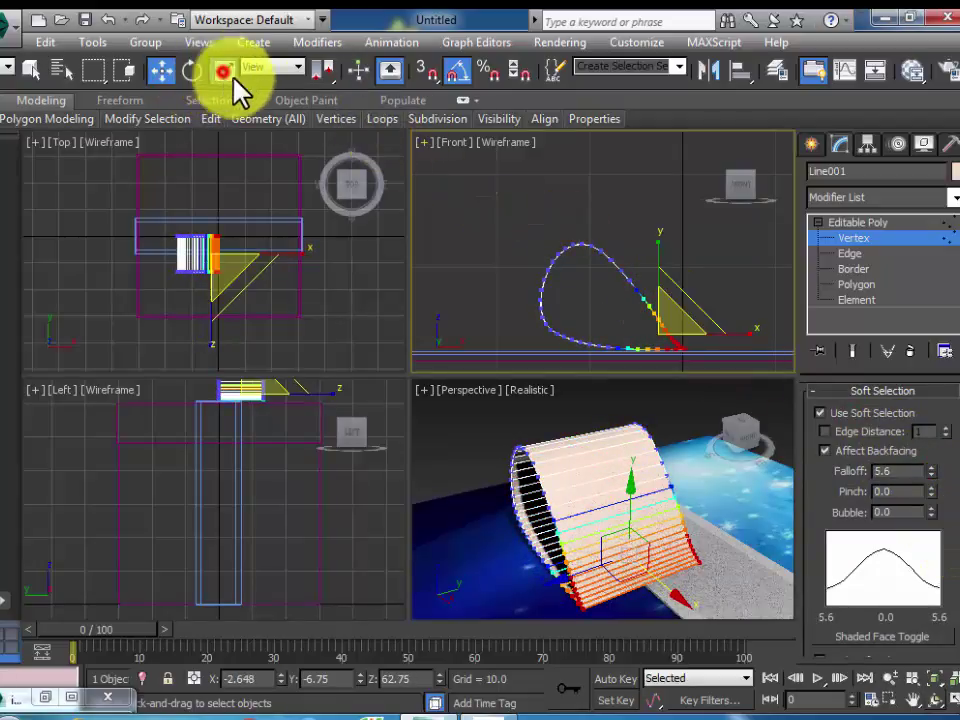
pyautogui.moveTo(643, 561); pyautogui.dragTo(572, 583)
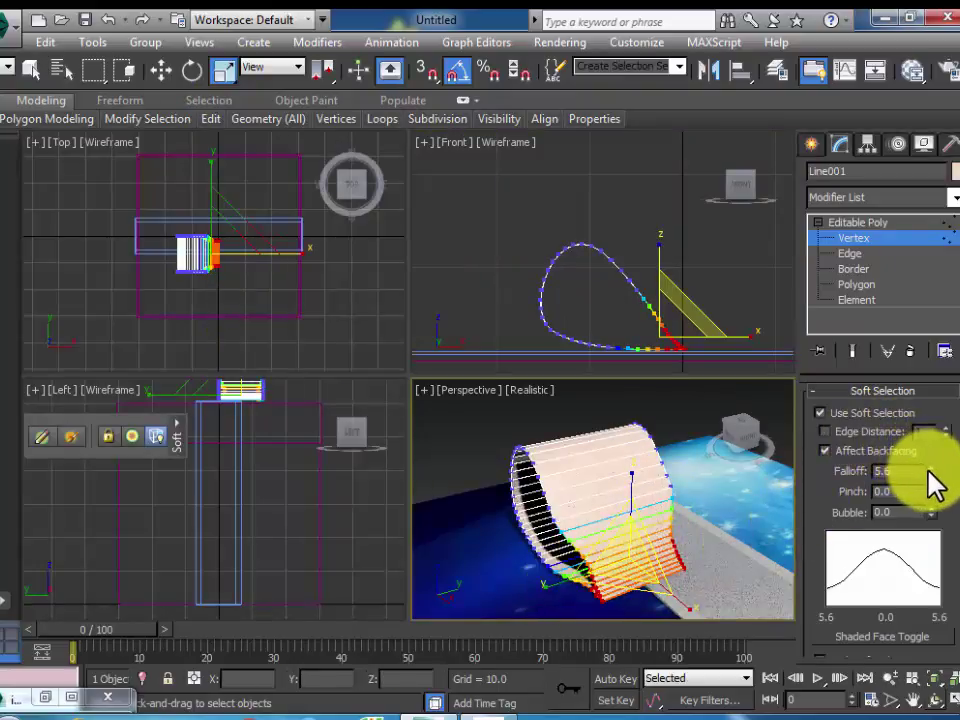
pyautogui.moveTo(927, 470); pyautogui.dragTo(911, 393)
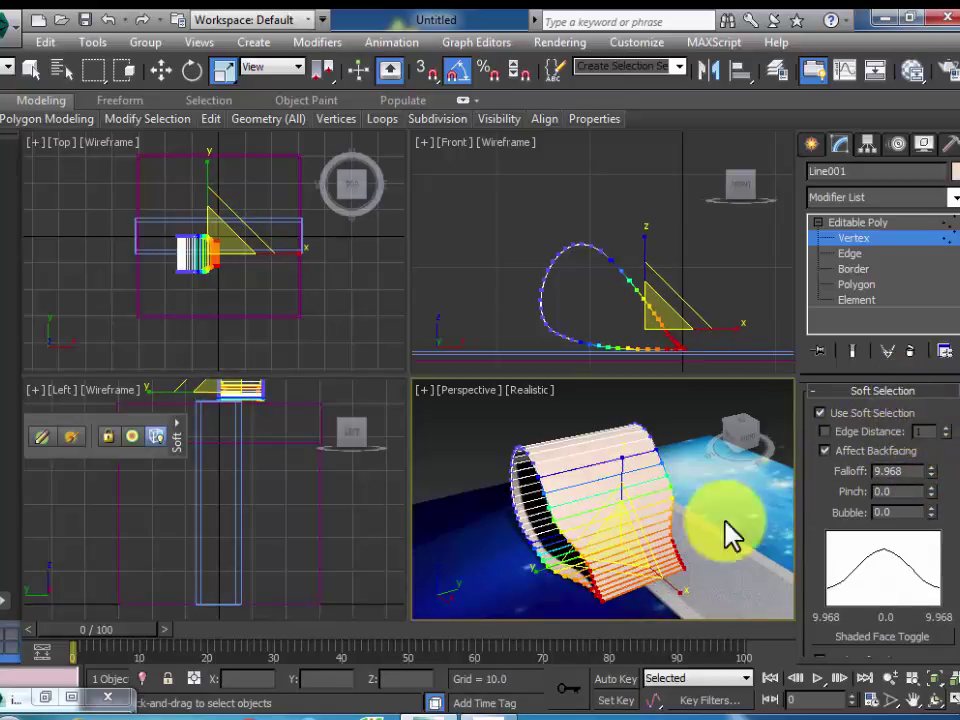
pyautogui.moveTo(547, 568); pyautogui.dragTo(557, 566)
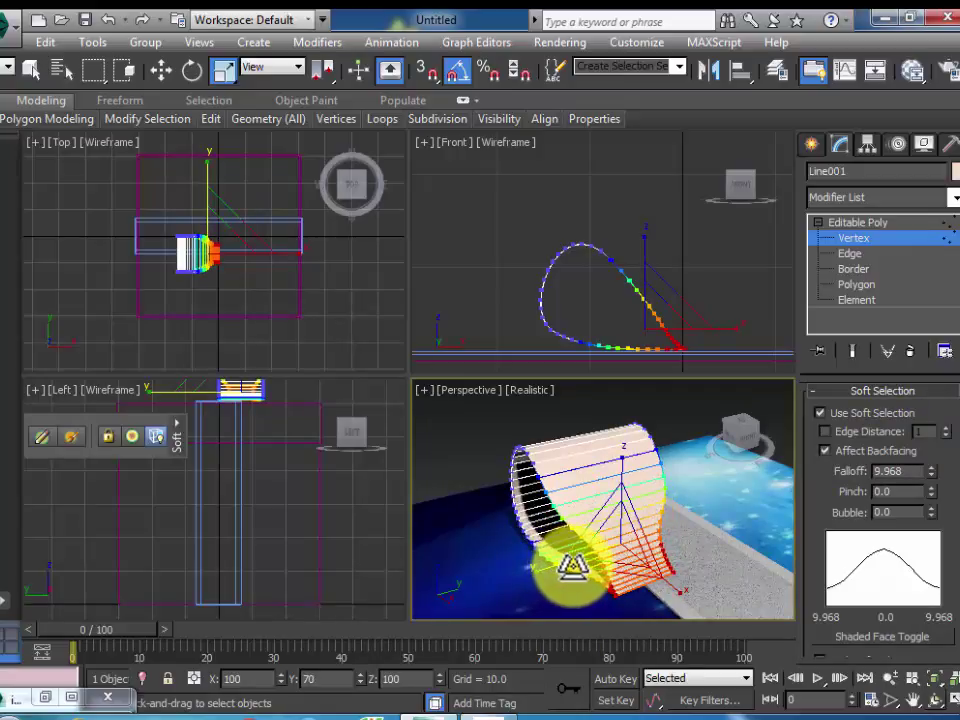
pyautogui.moveTo(572, 565); pyautogui.dragTo(649, 429)
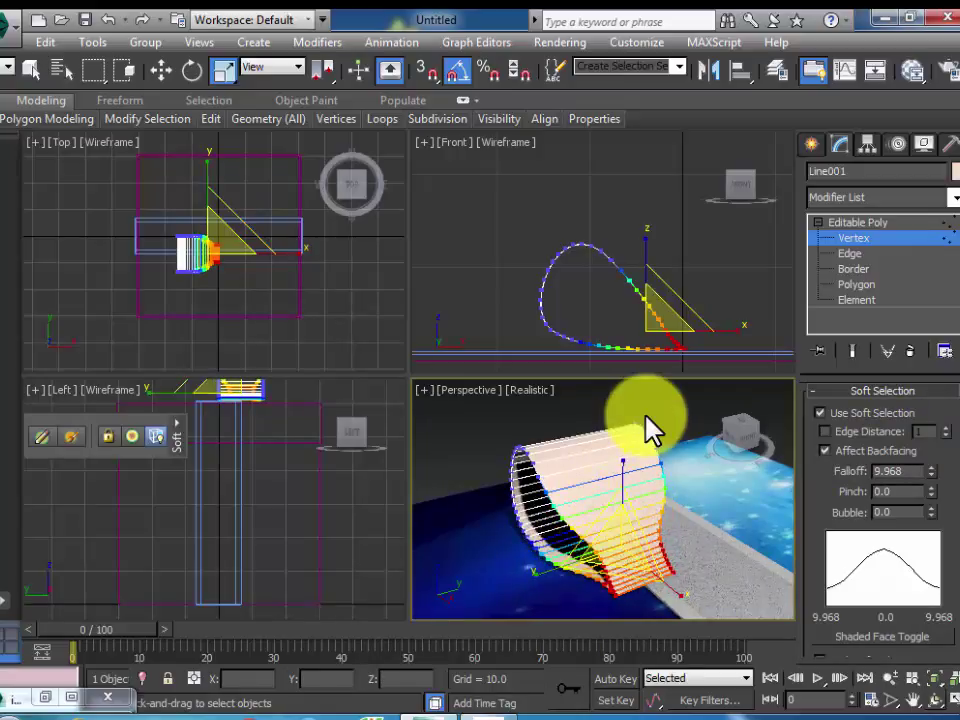
# Extend the vertex selection farther up the loop, taper it more and flatten its height slightly, and leave vertex editing.
pyautogui.moveTo(662, 345); pyautogui.dragTo(654, 270)
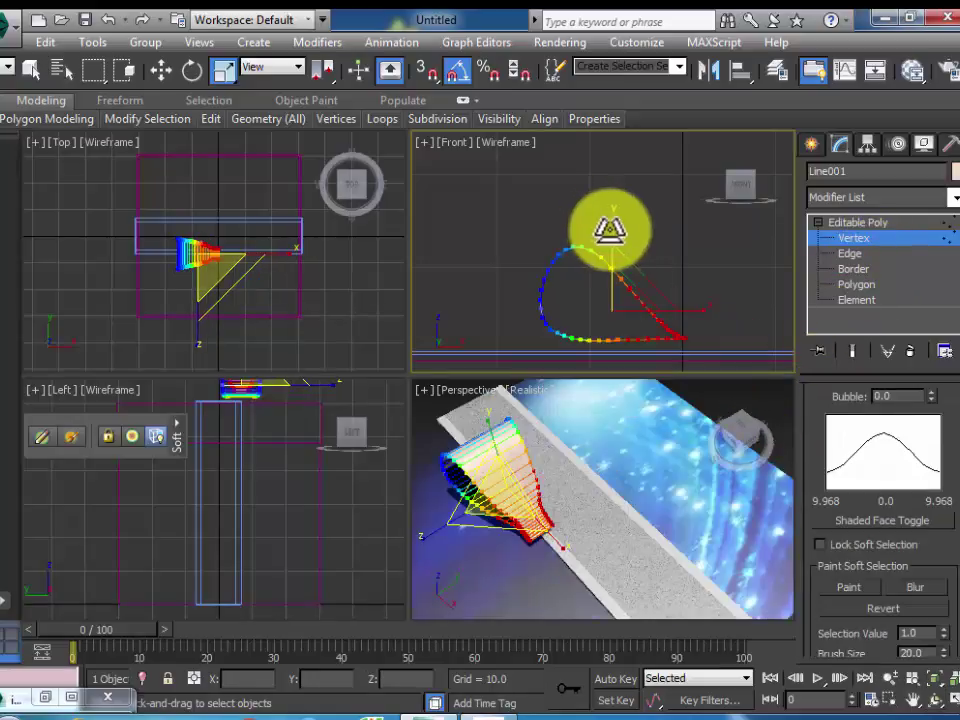
pyautogui.moveTo(604, 229); pyautogui.dragTo(616, 240)
pyautogui.click(838, 240)
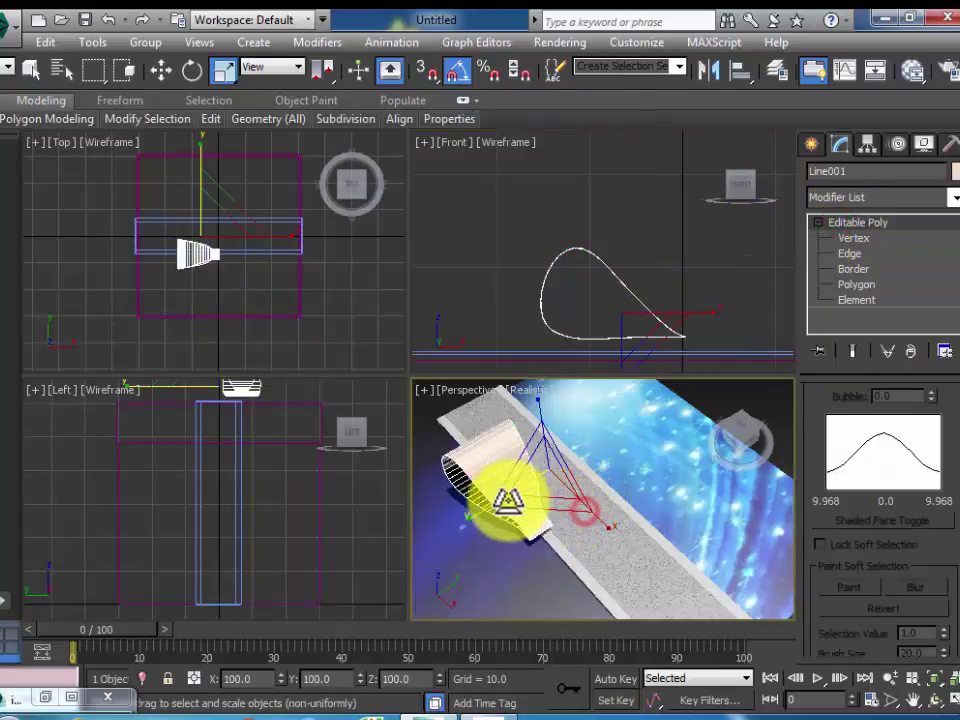
# Move the whole loop down onto the ribbon's surface and centre it across the ribbon's width.
pyautogui.click(494, 493)
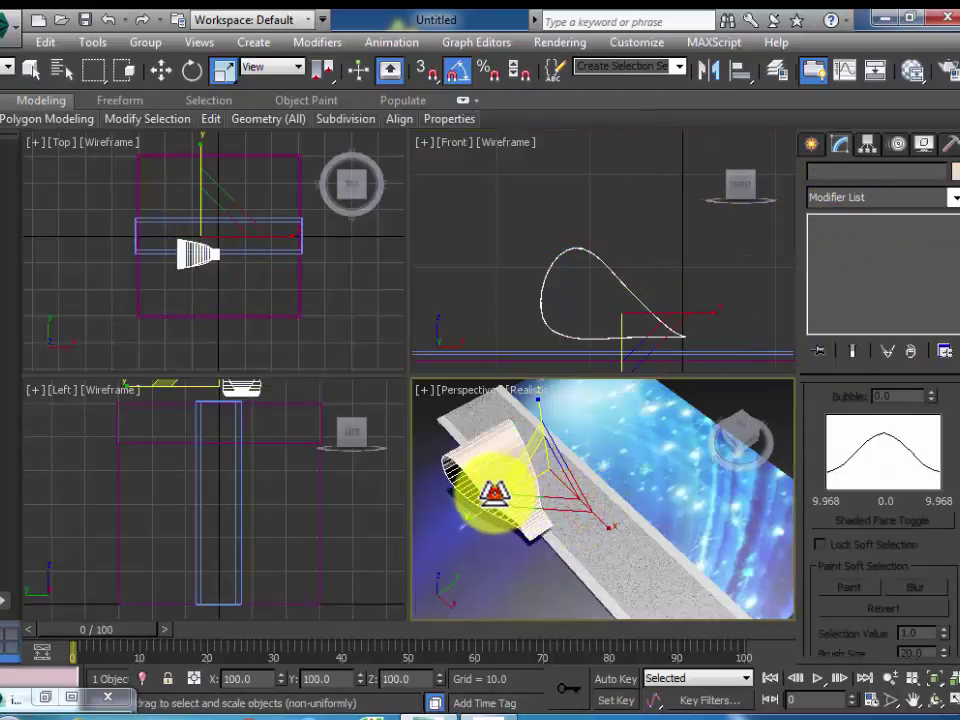
pyautogui.click(163, 70)
pyautogui.moveTo(622, 261); pyautogui.dragTo(679, 324)
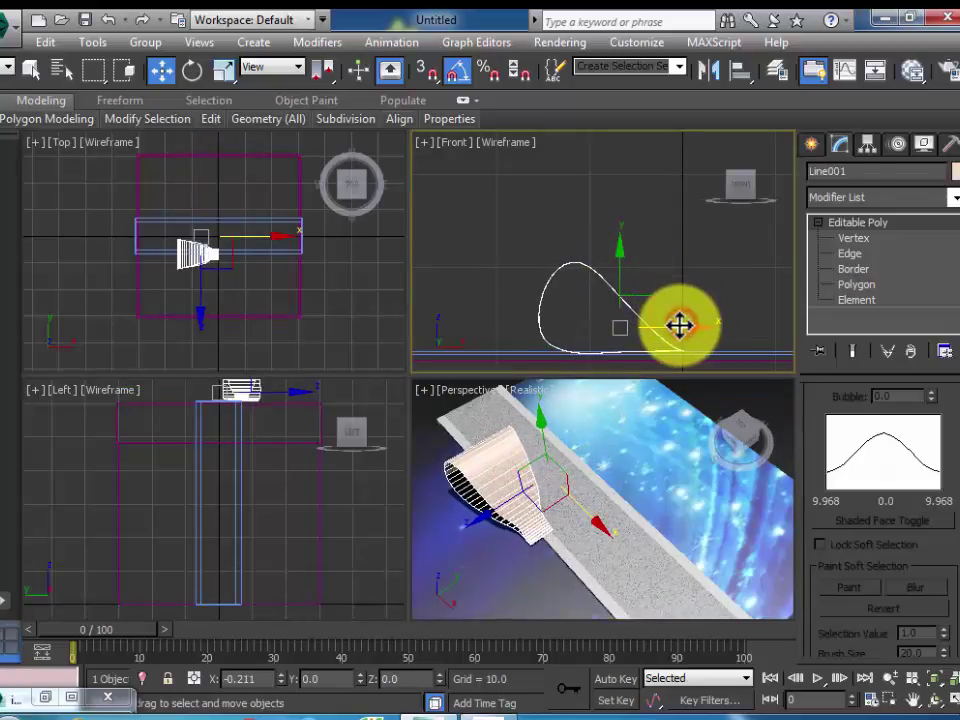
pyautogui.rightClick(212, 315)
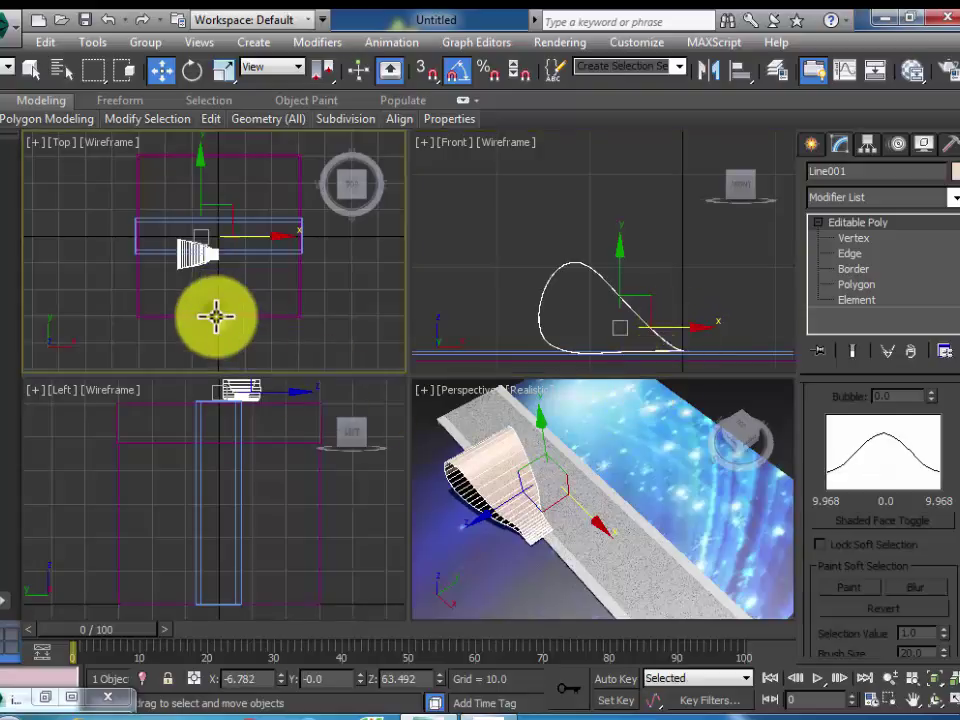
pyautogui.scroll(3, 212, 240)
pyautogui.scroll(2, 191, 191)
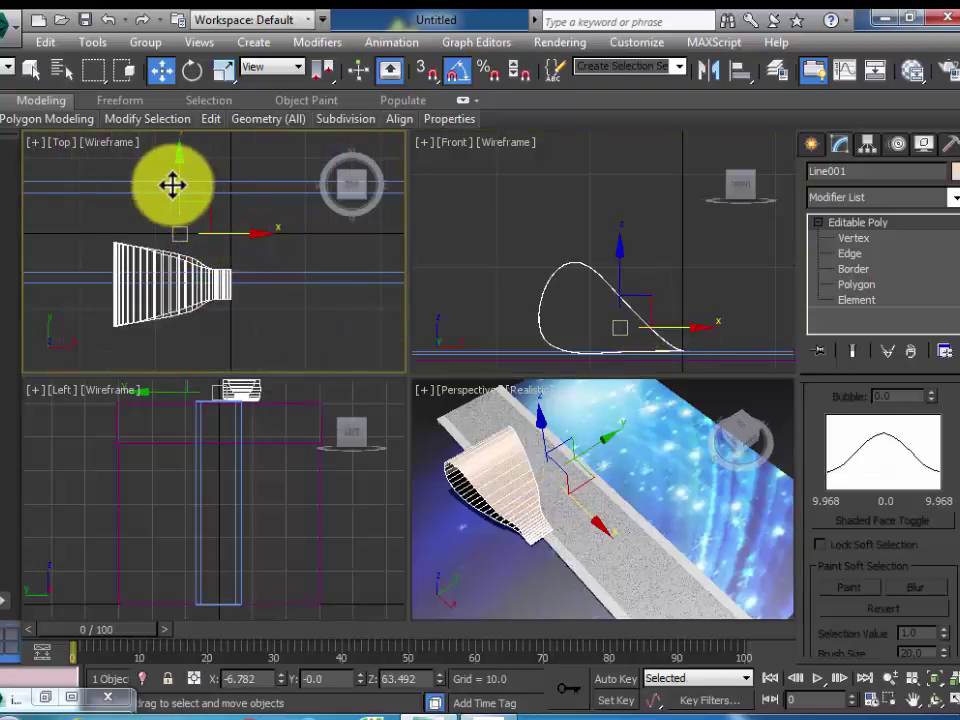
pyautogui.moveTo(180, 190); pyautogui.dragTo(192, 142)
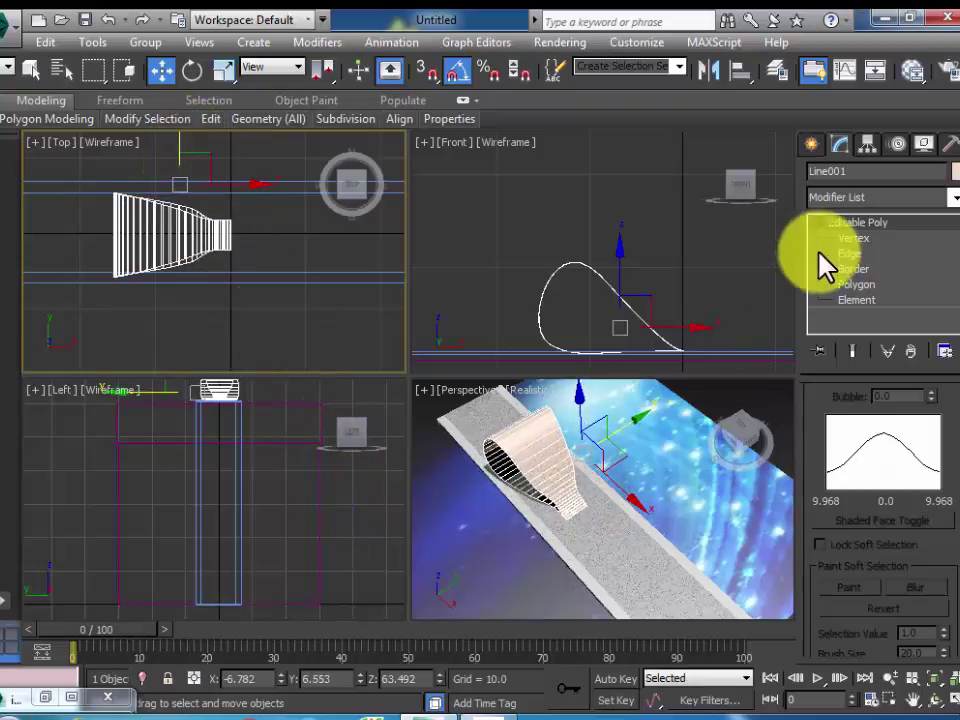
# Reposition only the loop's pivot to X 0 and Y 0, and lower it to the pointed end at about Z 61.2.
pyautogui.click(866, 145)
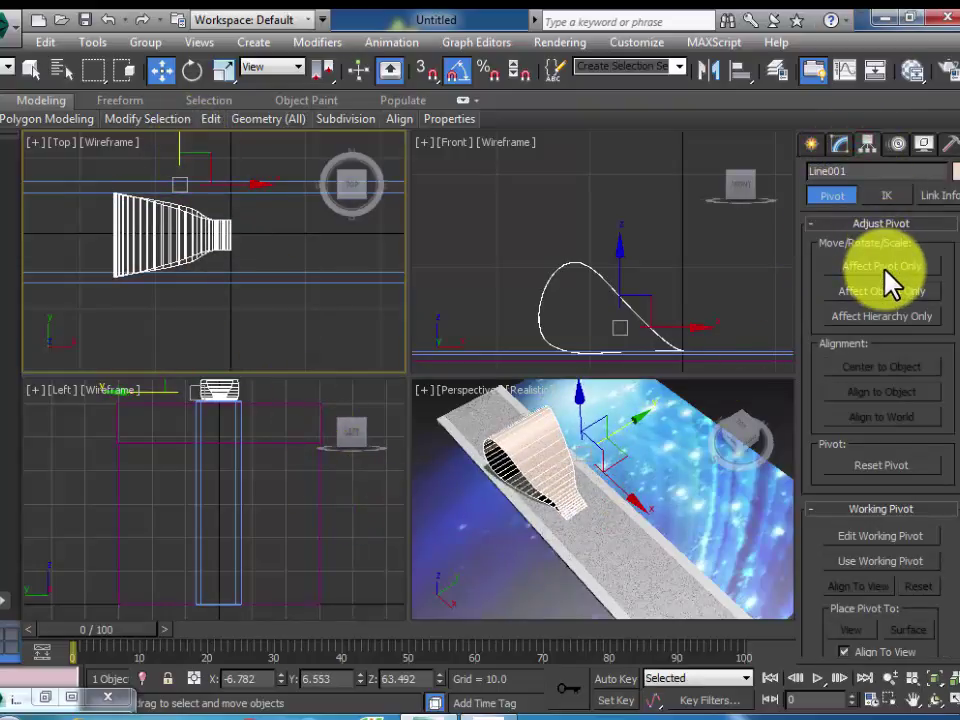
pyautogui.click(884, 267)
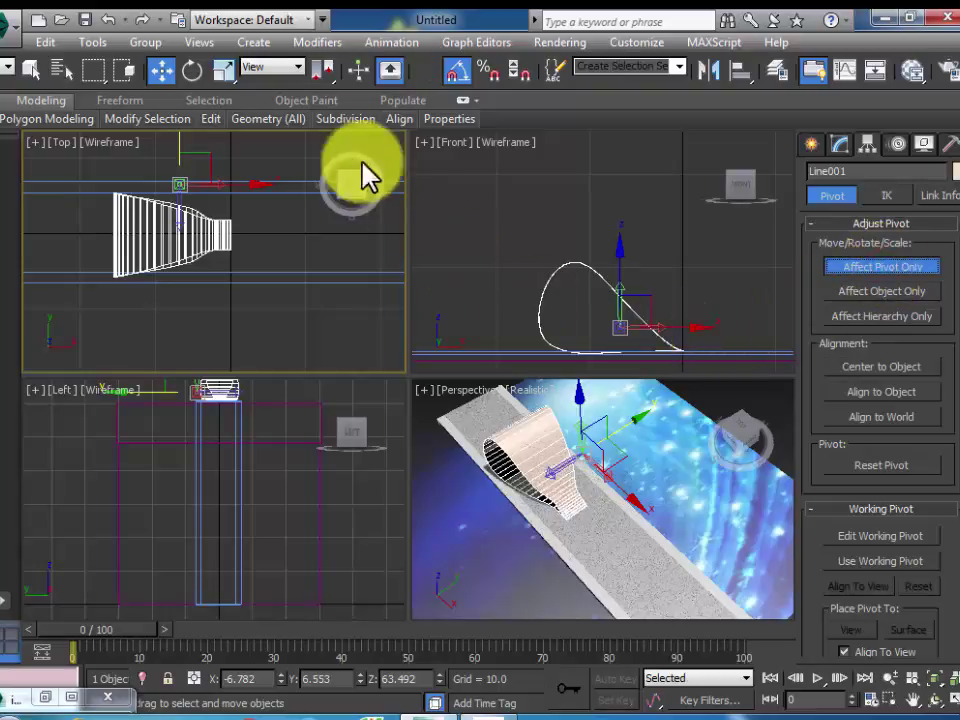
pyautogui.rightClick(160, 70)
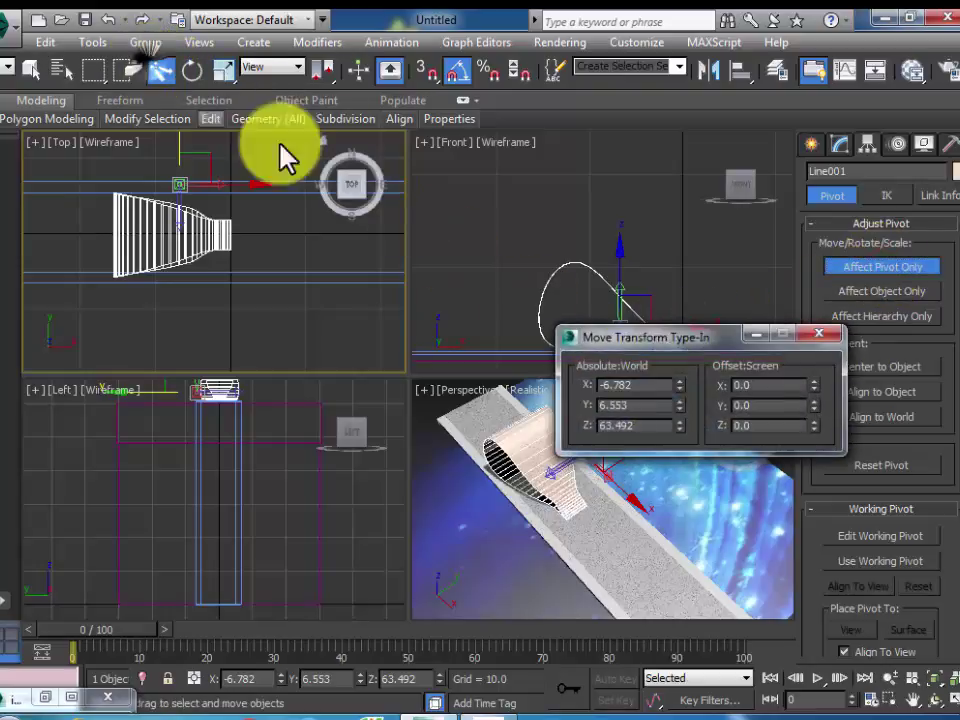
pyautogui.rightClick(681, 384)
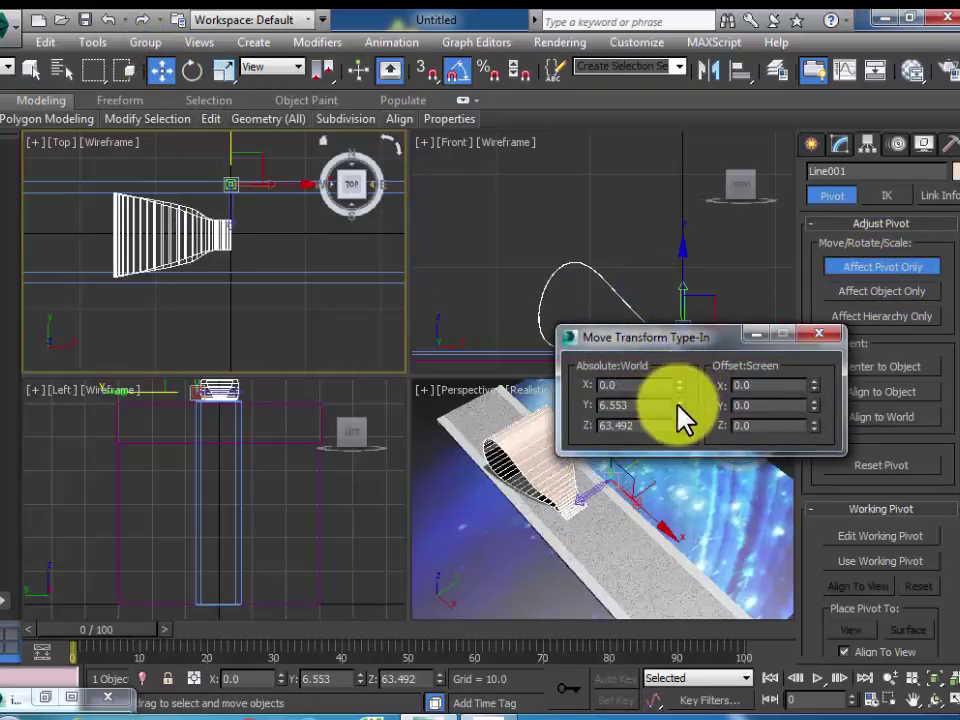
pyautogui.rightClick(679, 405)
pyautogui.click(818, 334)
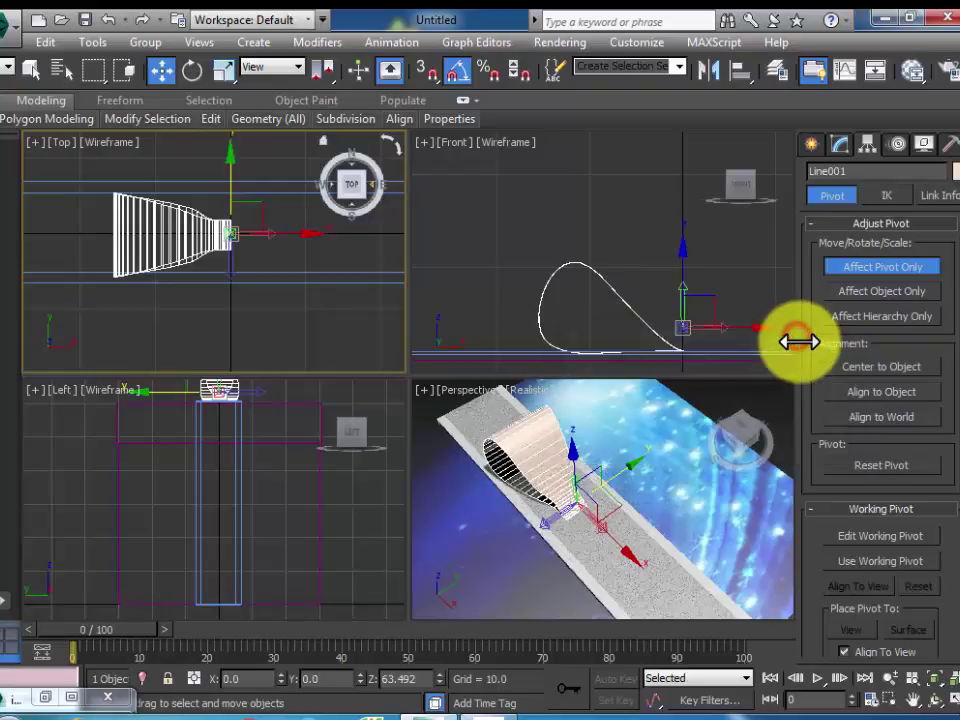
pyautogui.rightClick(700, 305)
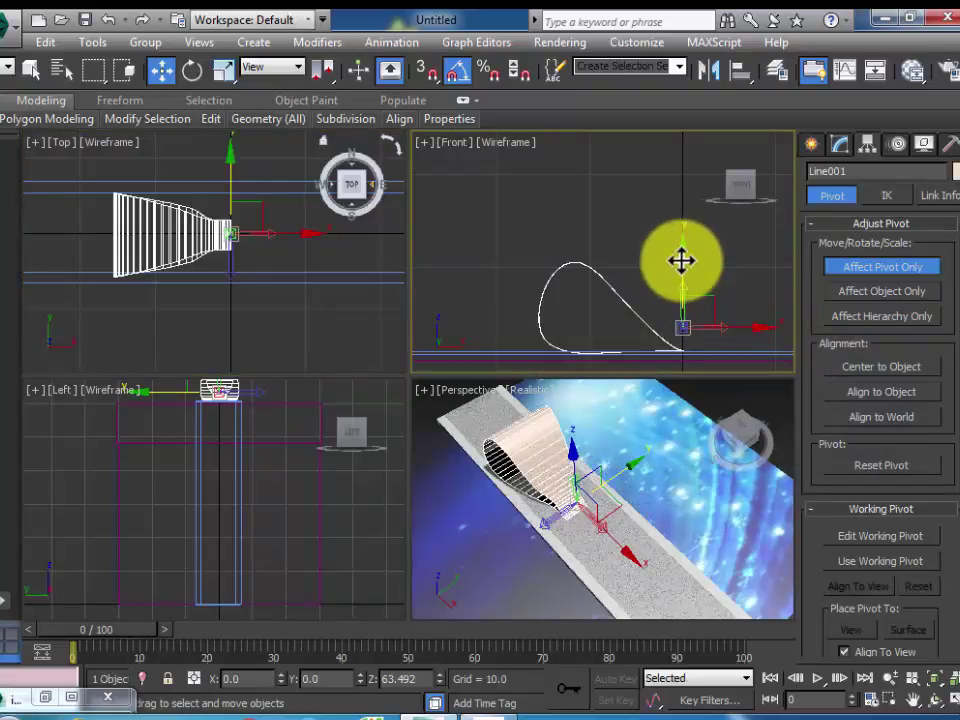
pyautogui.moveTo(681, 259); pyautogui.dragTo(682, 282)
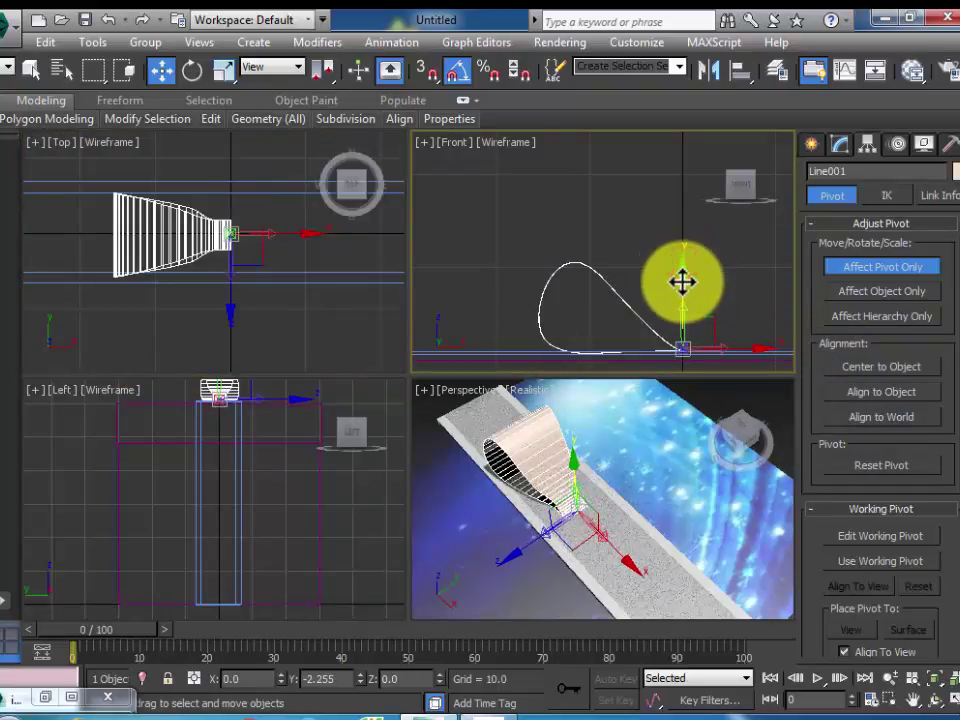
pyautogui.click(892, 268)
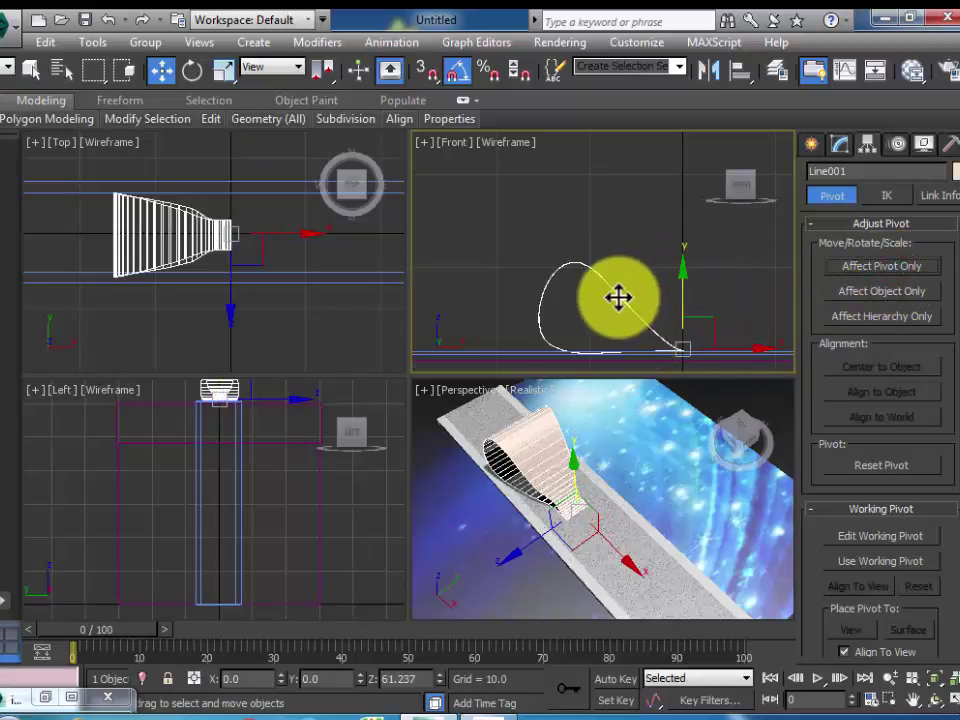
# Select one crosswise edge of the loop, turn off soft selection and expand the selection to the full edge ring.
pyautogui.click(840, 144)
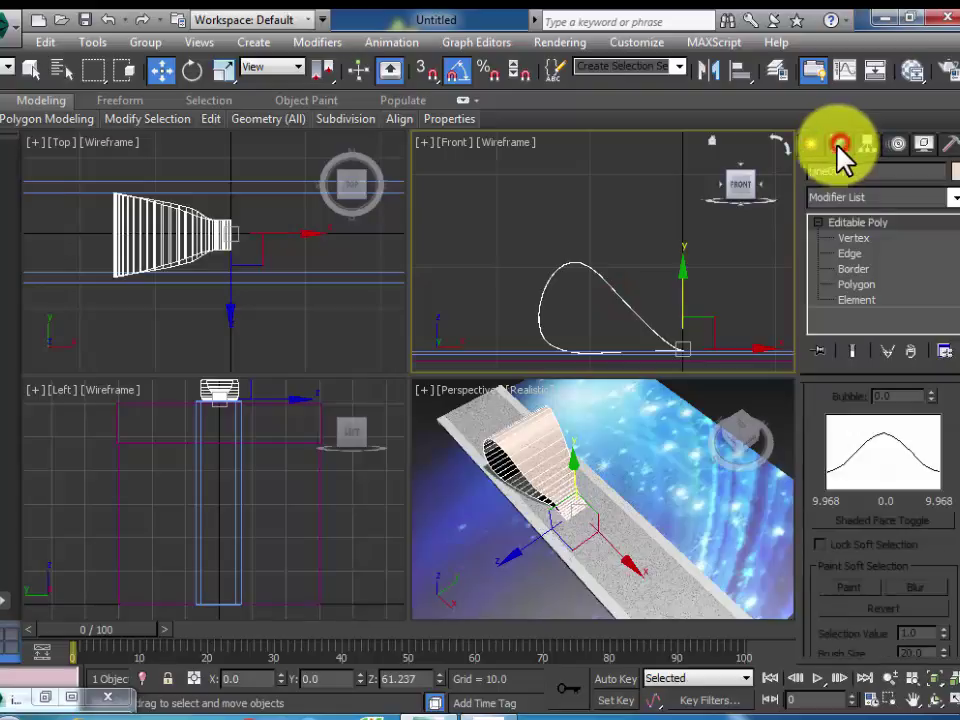
pyautogui.click(851, 255)
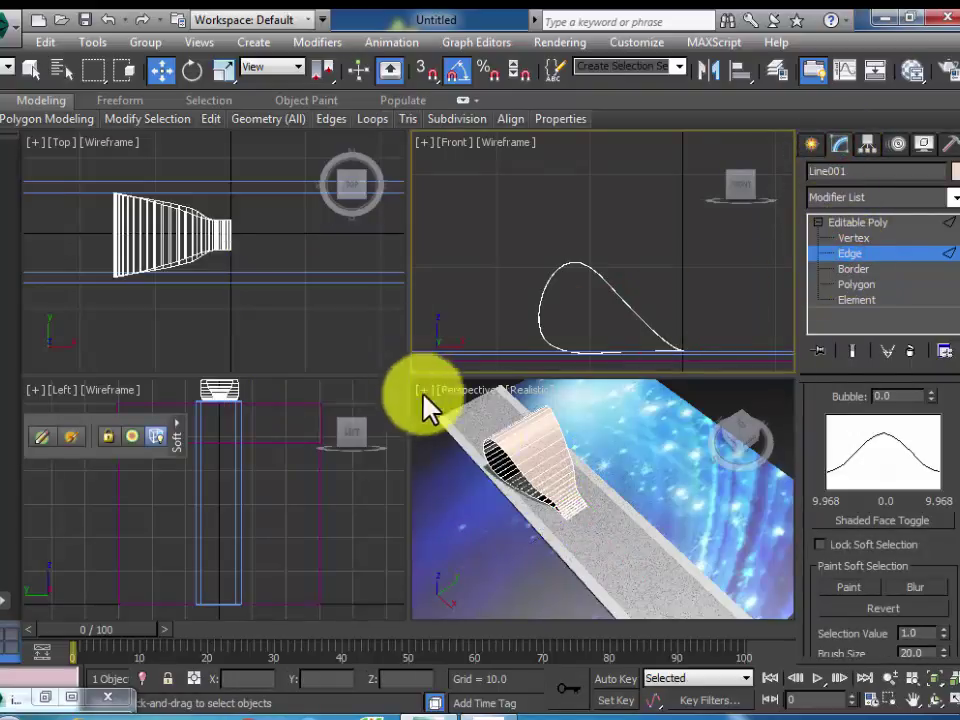
pyautogui.click(525, 447)
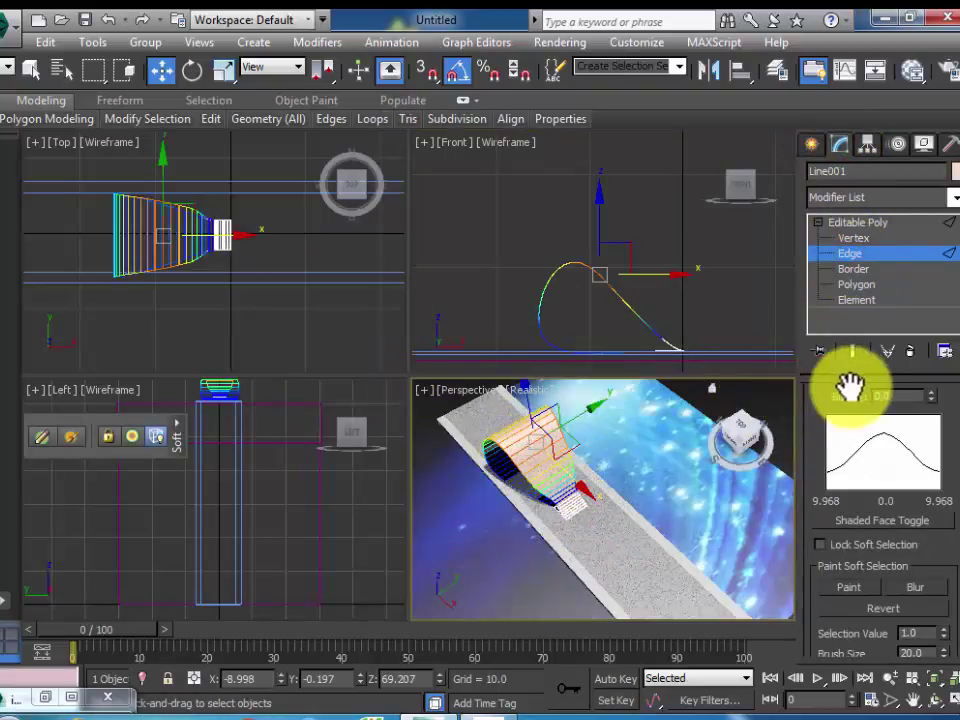
pyautogui.moveTo(830, 400); pyautogui.dragTo(853, 506)
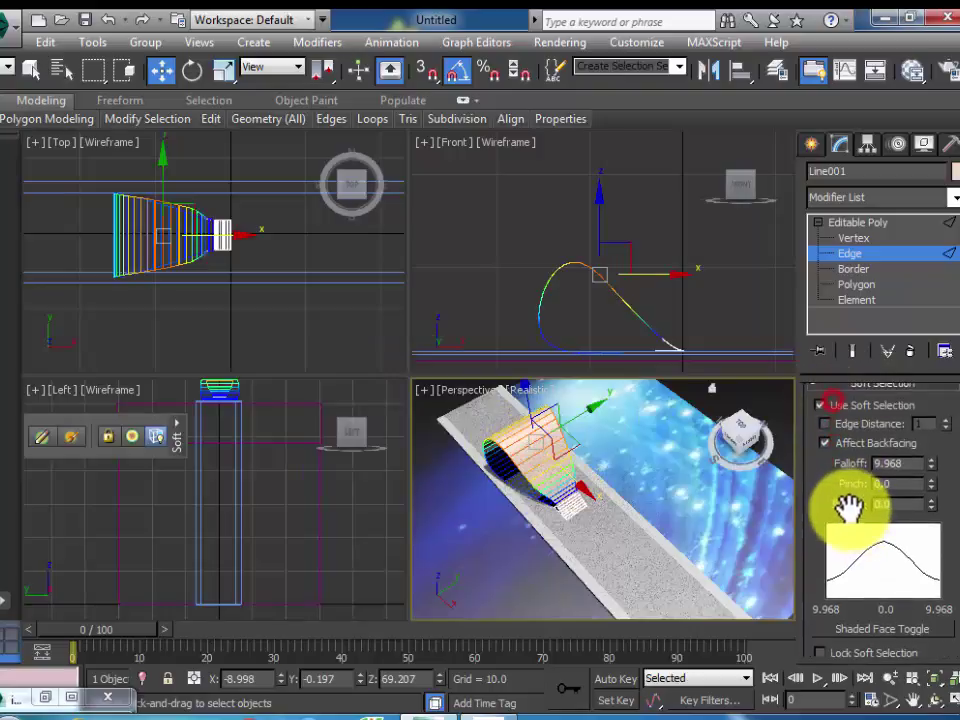
pyautogui.click(819, 413)
pyautogui.moveTo(825, 428); pyautogui.dragTo(876, 440)
pyautogui.scroll(5, 876, 444)
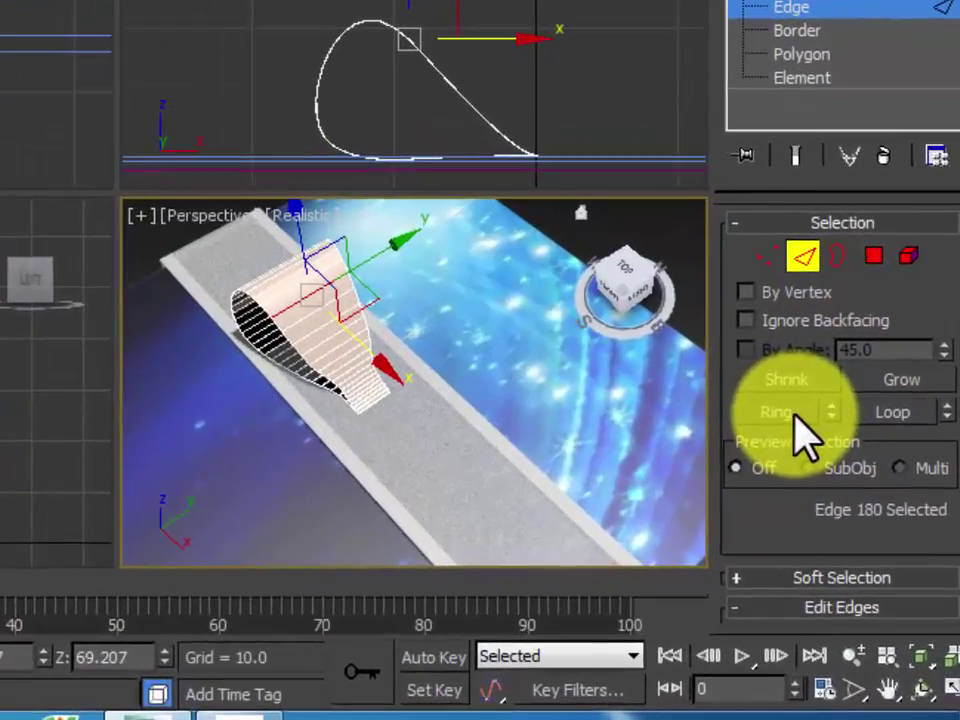
pyautogui.click(850, 519)
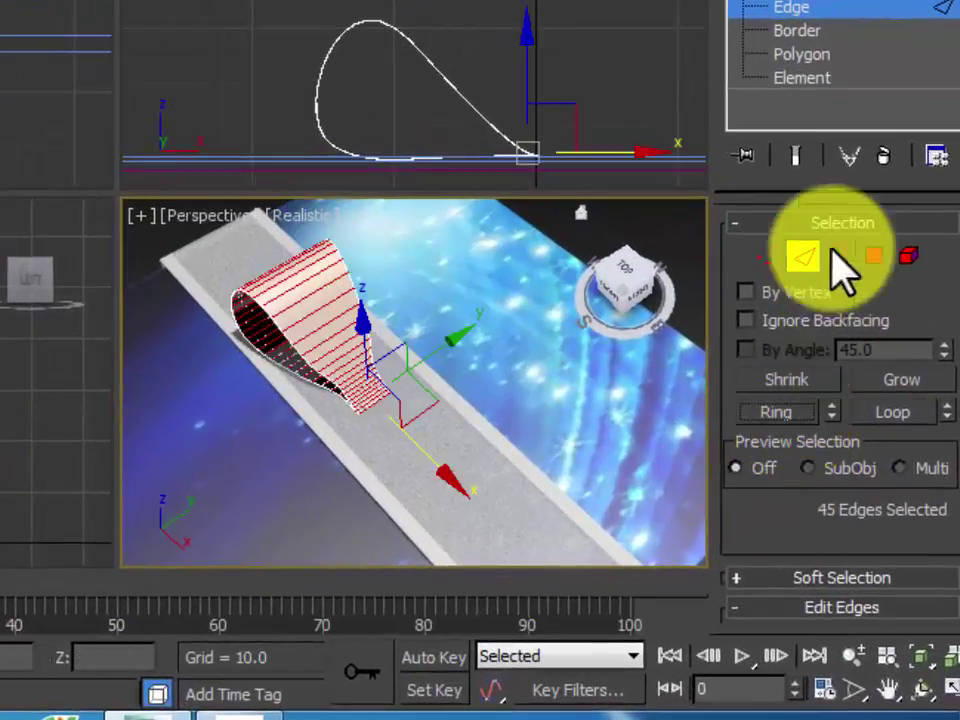
# Connect the selected edge ring of the loop with 2 segments and a pinch of 68.
pyautogui.moveTo(805, 506); pyautogui.dragTo(826, 318)
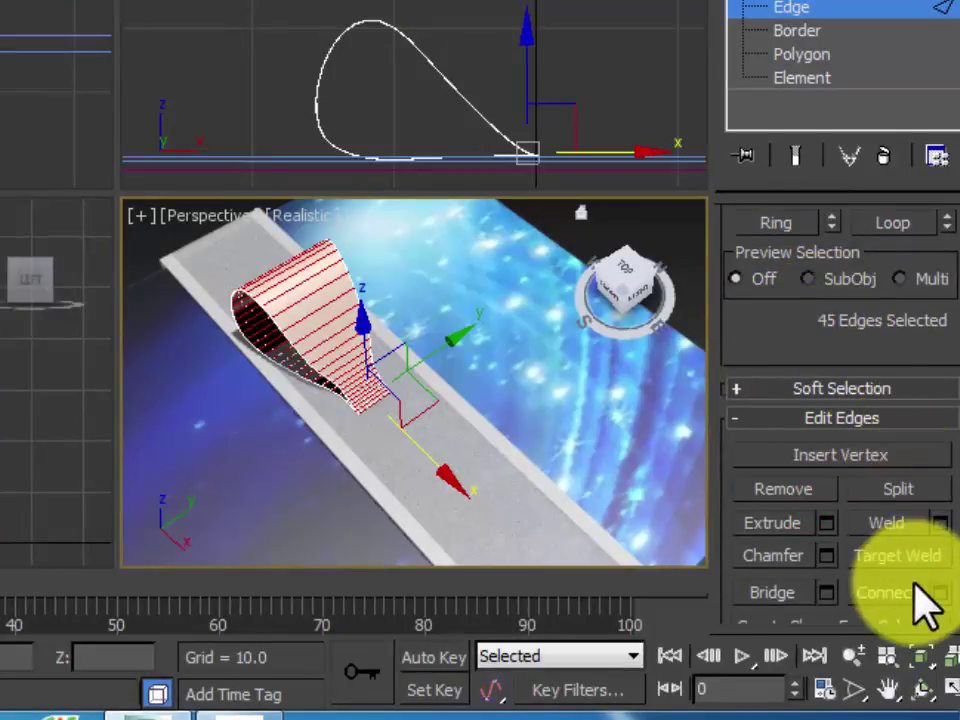
pyautogui.click(937, 590)
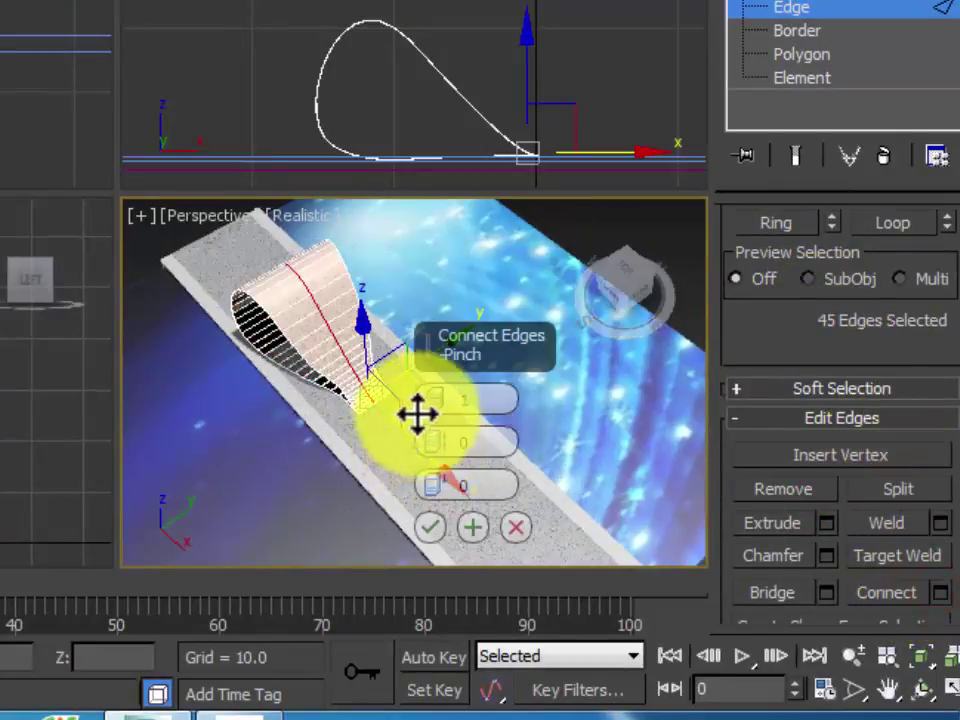
pyautogui.moveTo(436, 398); pyautogui.dragTo(467, 446)
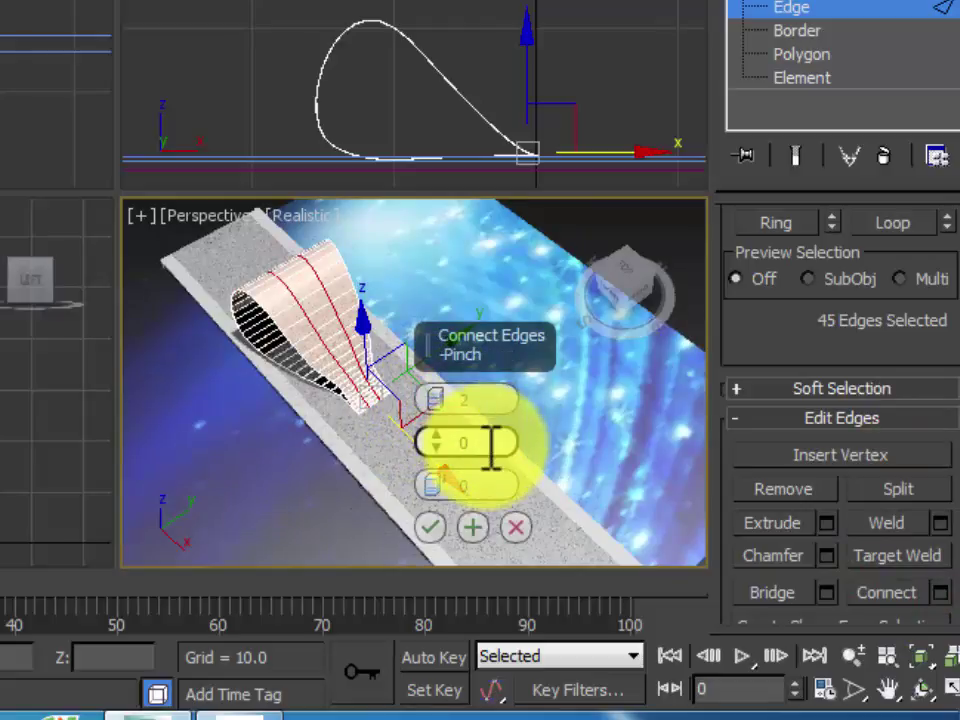
pyautogui.click(485, 445)
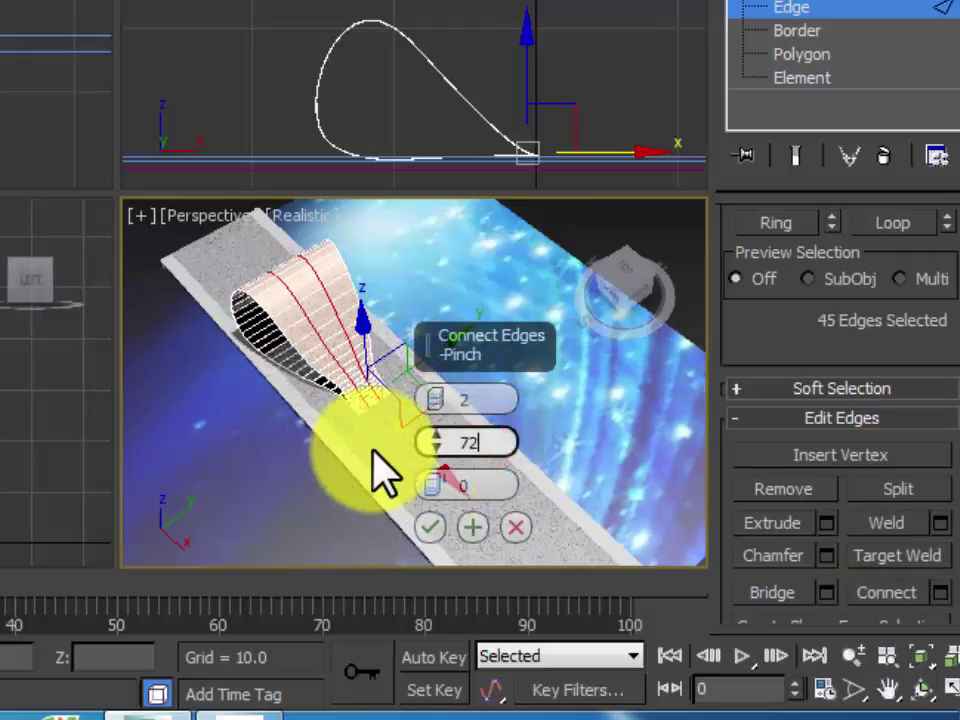
pyautogui.press('Tab')
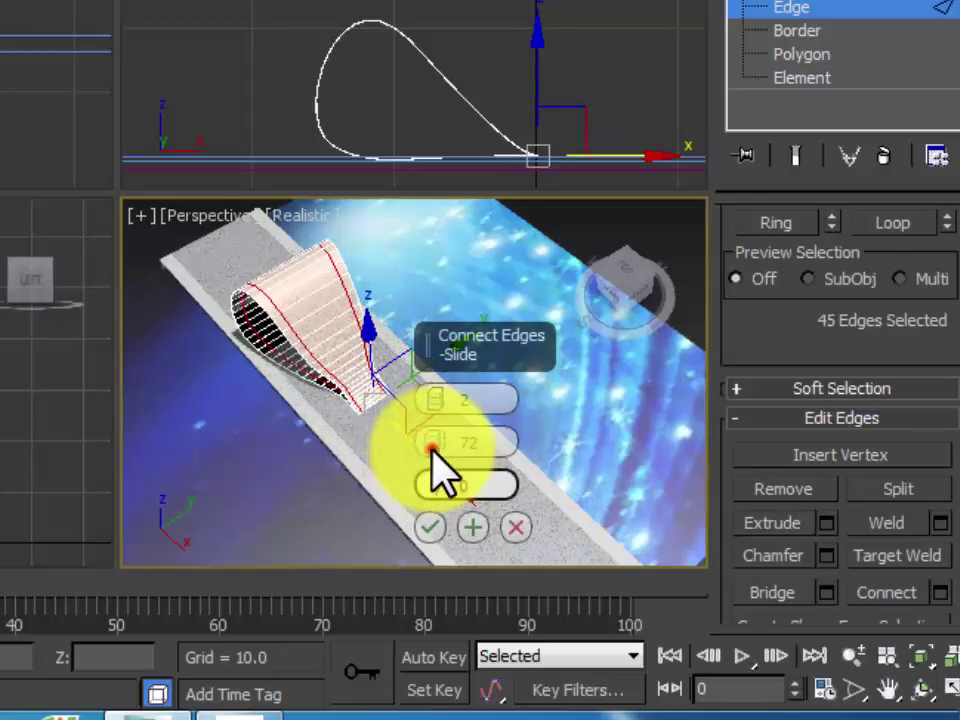
pyautogui.moveTo(433, 450); pyautogui.dragTo(434, 460)
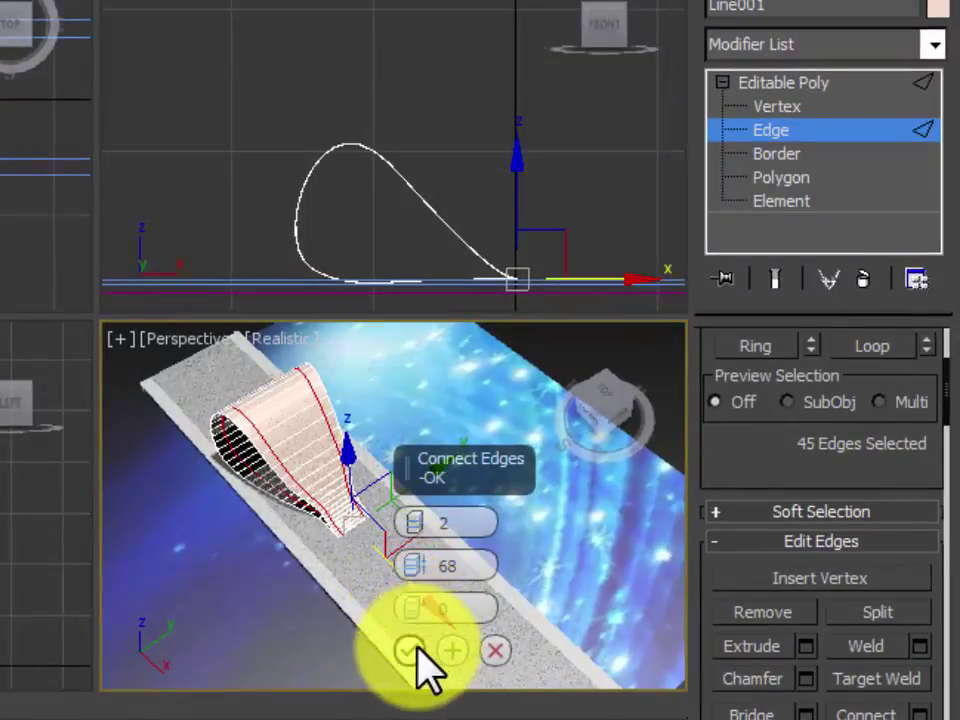
pyautogui.click(410, 648)
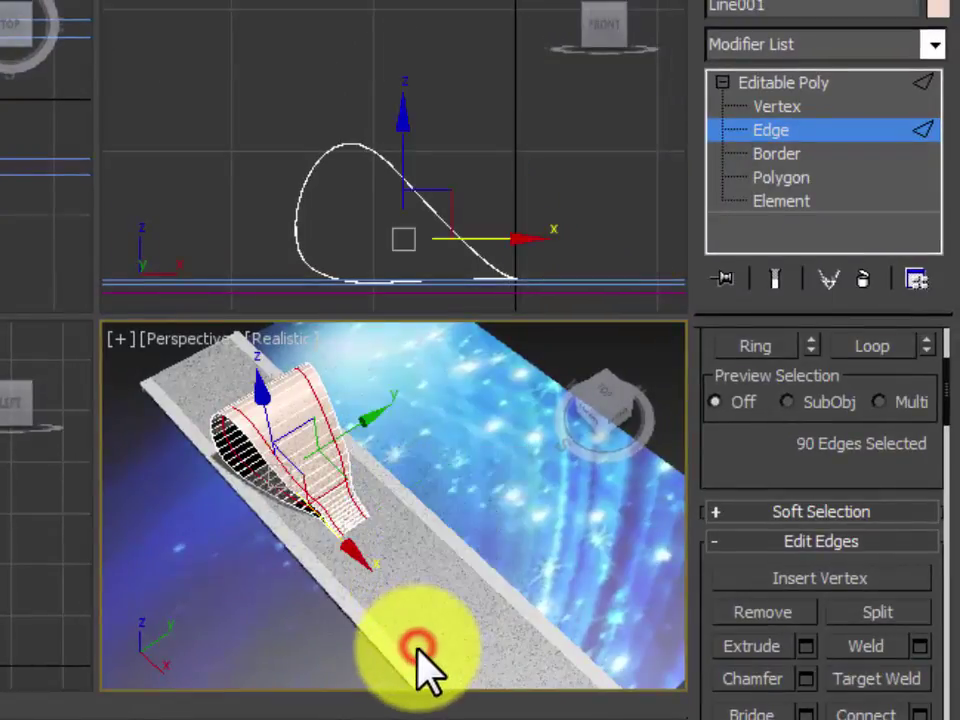
# Select the entire loop as an element and assign it material ID 1.
pyautogui.click(772, 86)
pyautogui.click(790, 200)
pyautogui.click(296, 432)
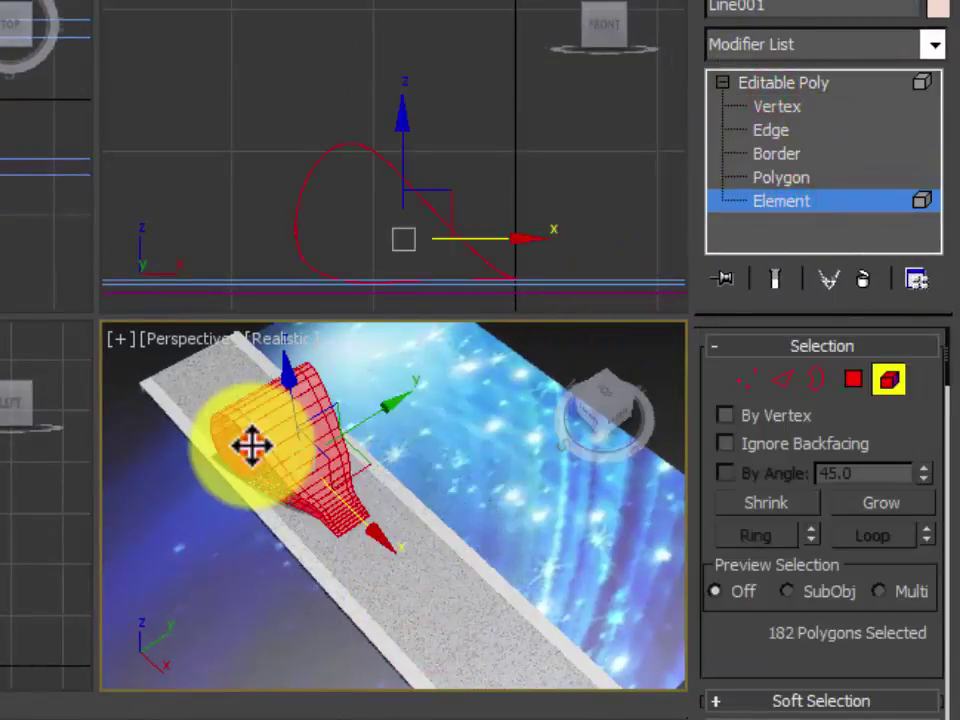
pyautogui.moveTo(812, 579); pyautogui.dragTo(783, 530)
pyautogui.scroll(-20, 783, 530)
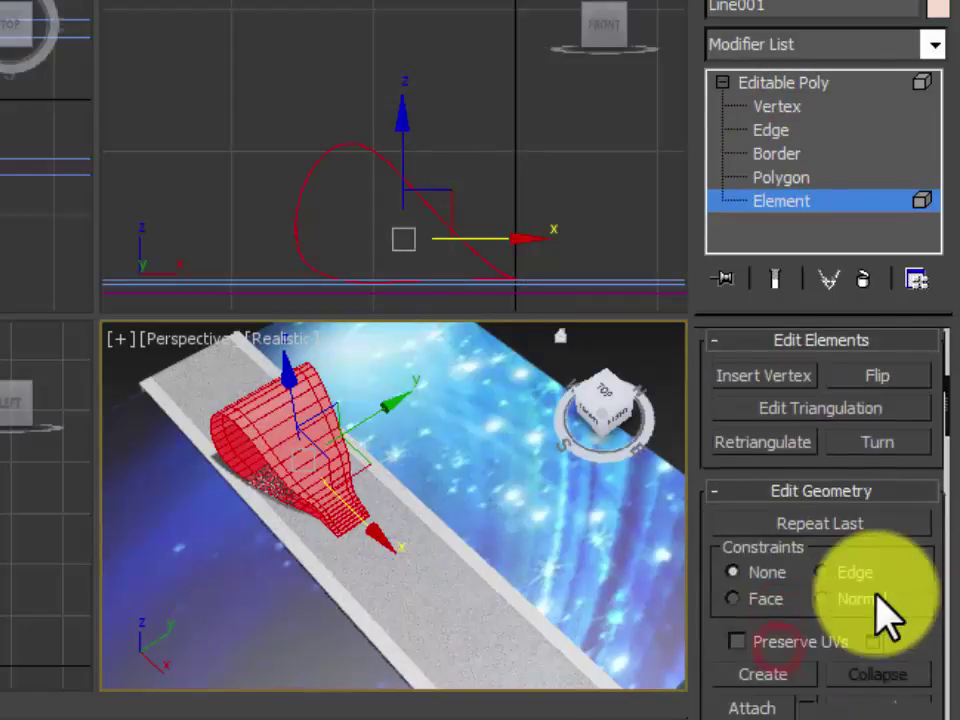
pyautogui.click(831, 510)
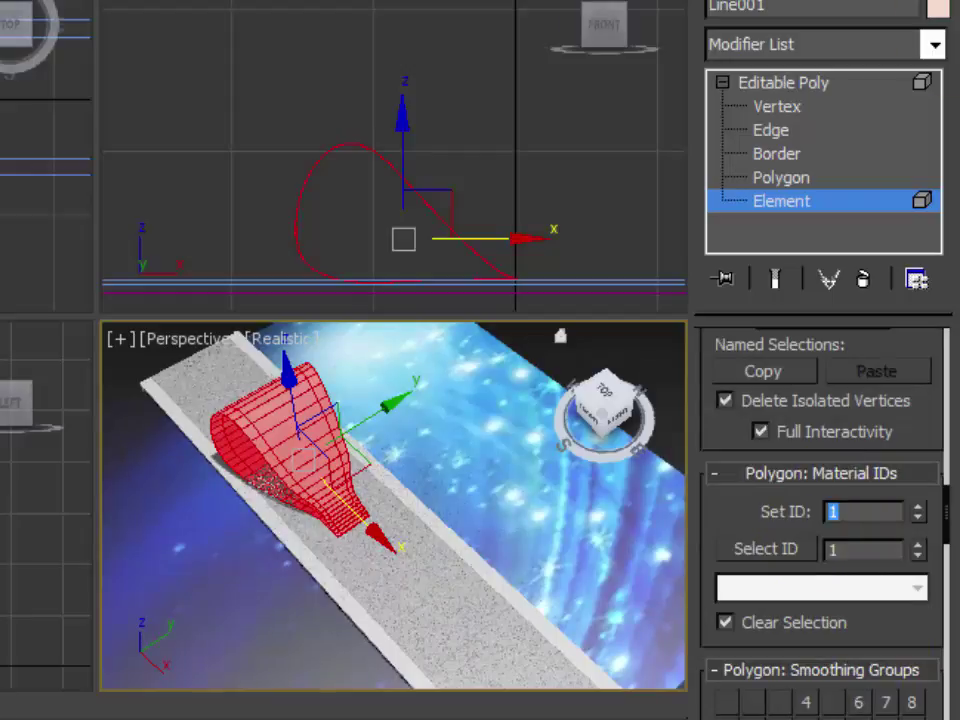
# Select a crosswise edge in each narrow side strip of the loop, expand to full rings and convert the selection to polygons.
pyautogui.click(783, 153)
pyautogui.click(776, 129)
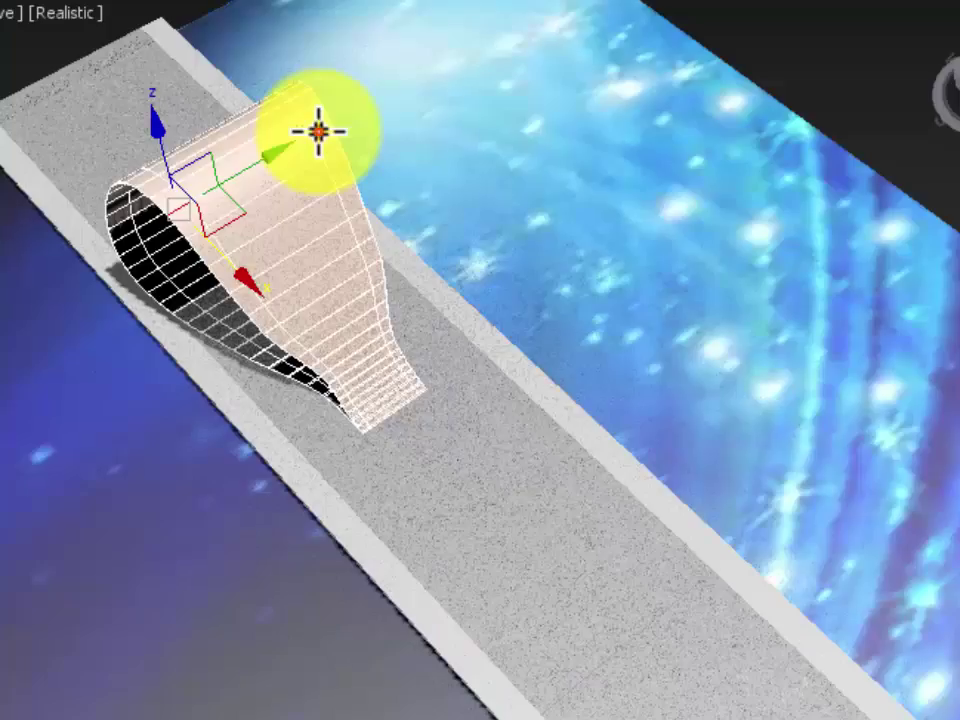
pyautogui.click(318, 131)
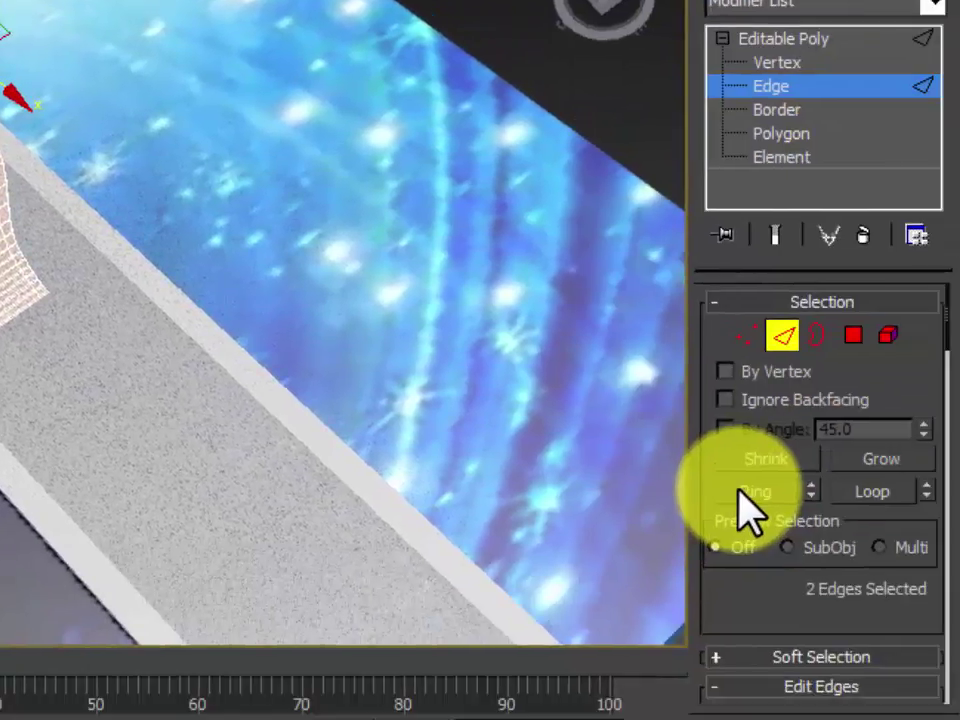
pyautogui.click(737, 490)
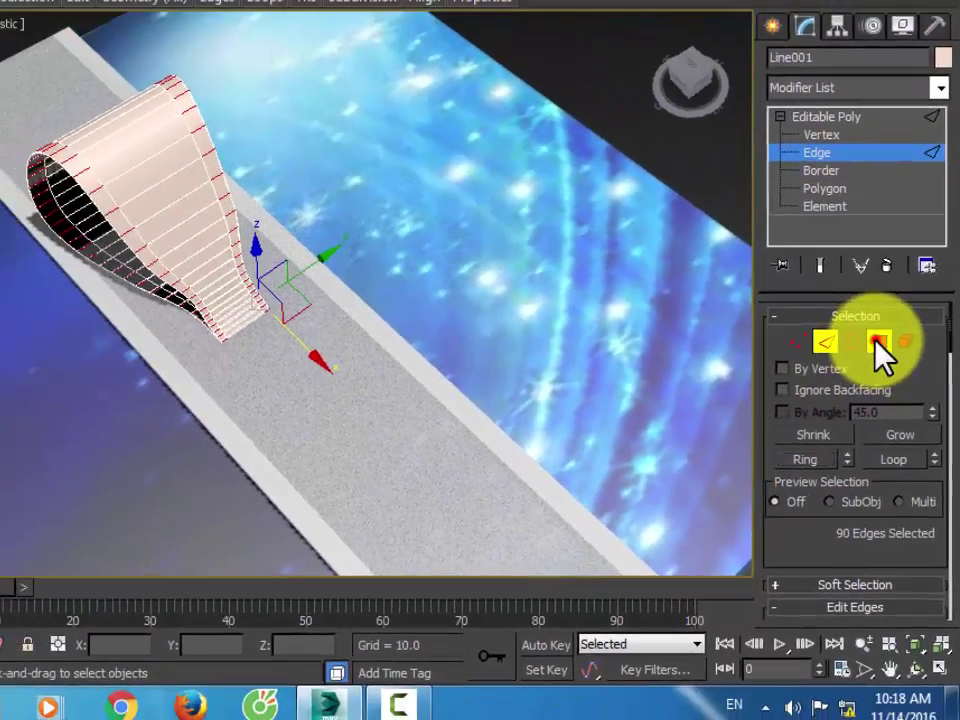
pyautogui.click(853, 335)
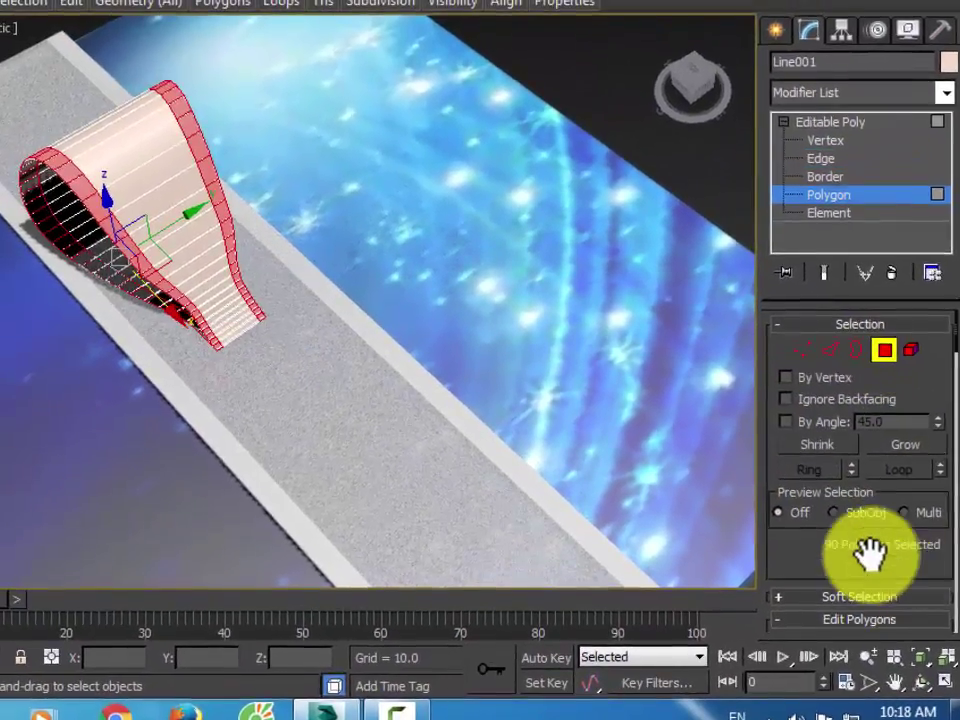
# Assign material ID 2 to the selected side-strip polygons and leave polygon editing.
pyautogui.moveTo(862, 542); pyautogui.dragTo(884, 391)
pyautogui.scroll(-15, 905, 425)
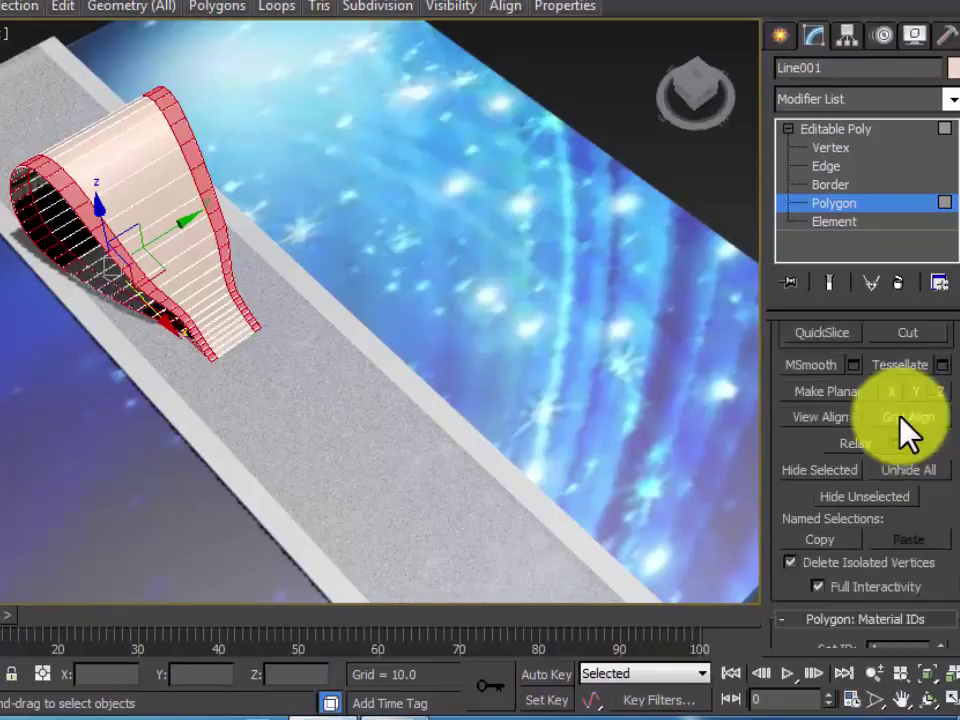
pyautogui.click(895, 441)
pyautogui.write('2')
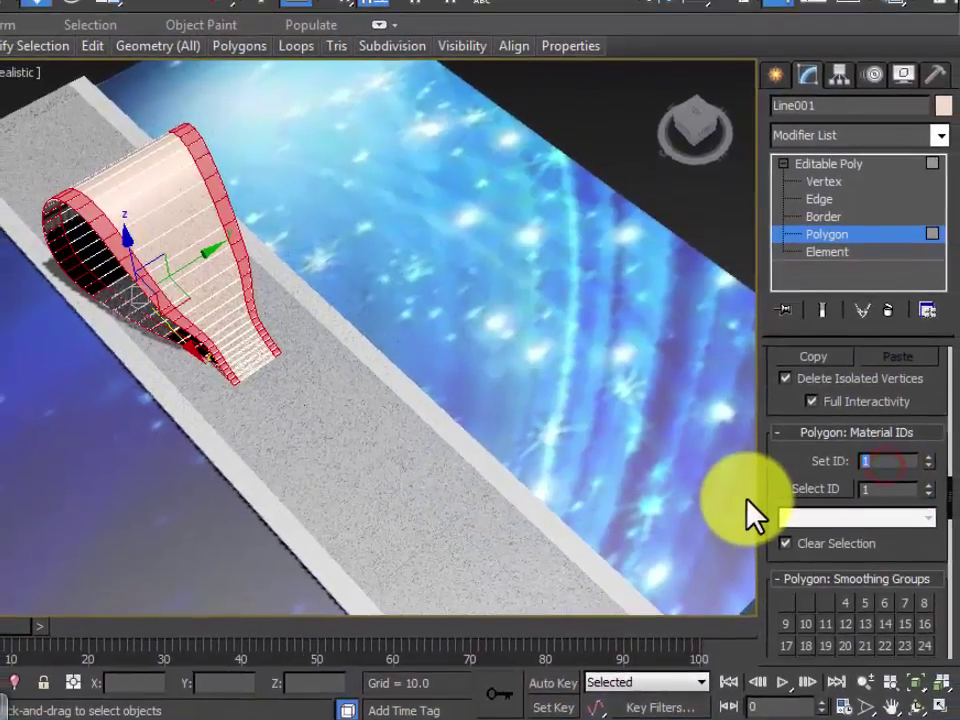
pyautogui.press('Return')
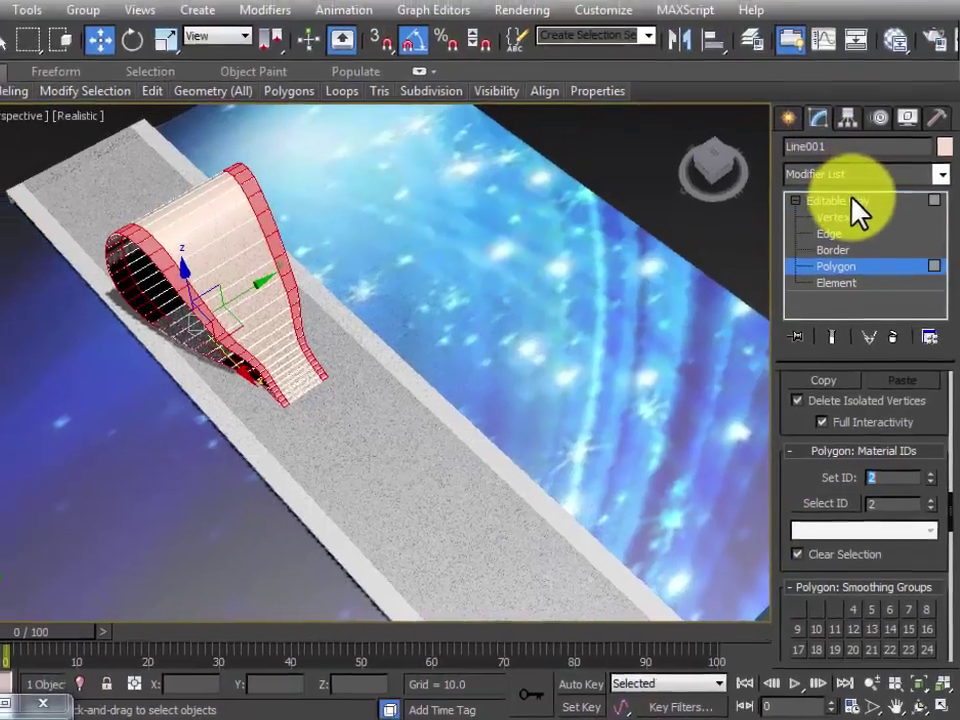
pyautogui.click(841, 163)
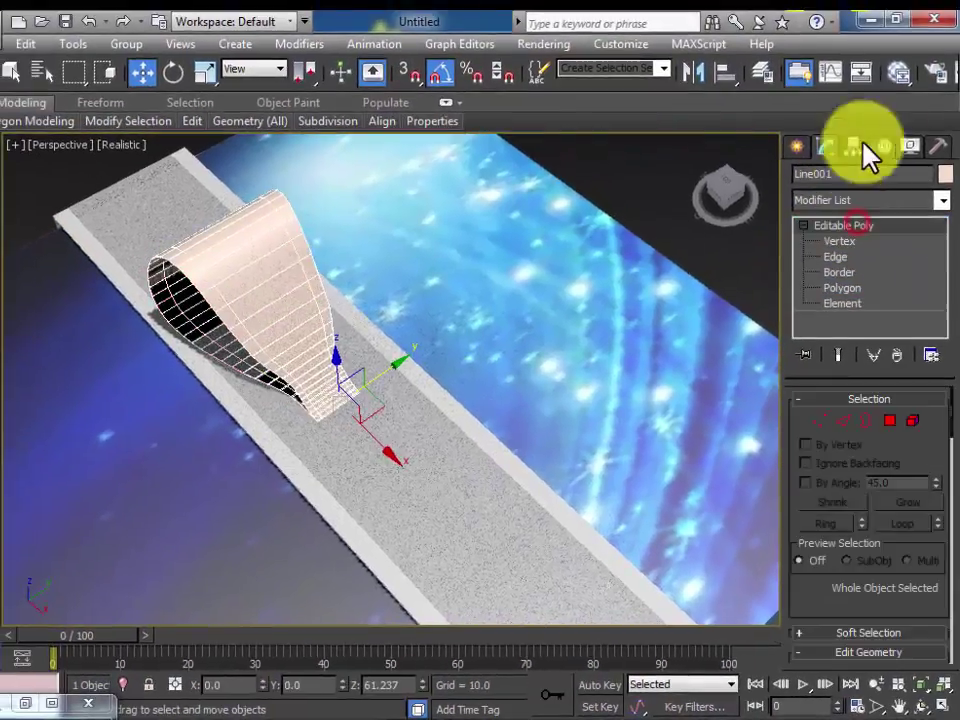
# Assign the Multi/Sub-Object material Material #36 to the loop and close the material editor.
pyautogui.click(899, 73)
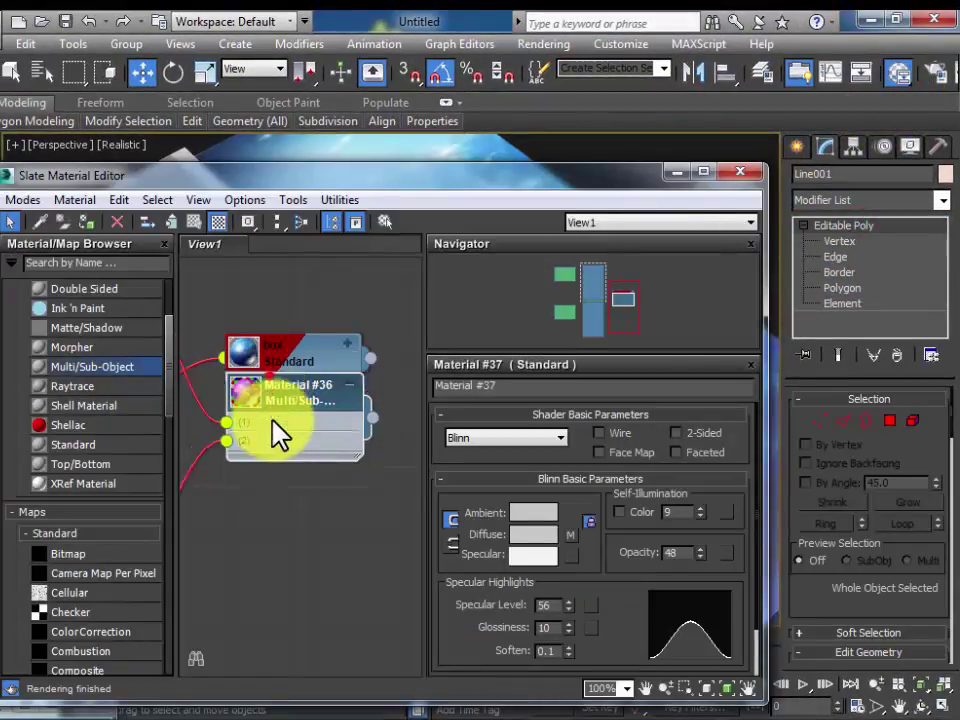
pyautogui.moveTo(278, 435); pyautogui.dragTo(290, 512)
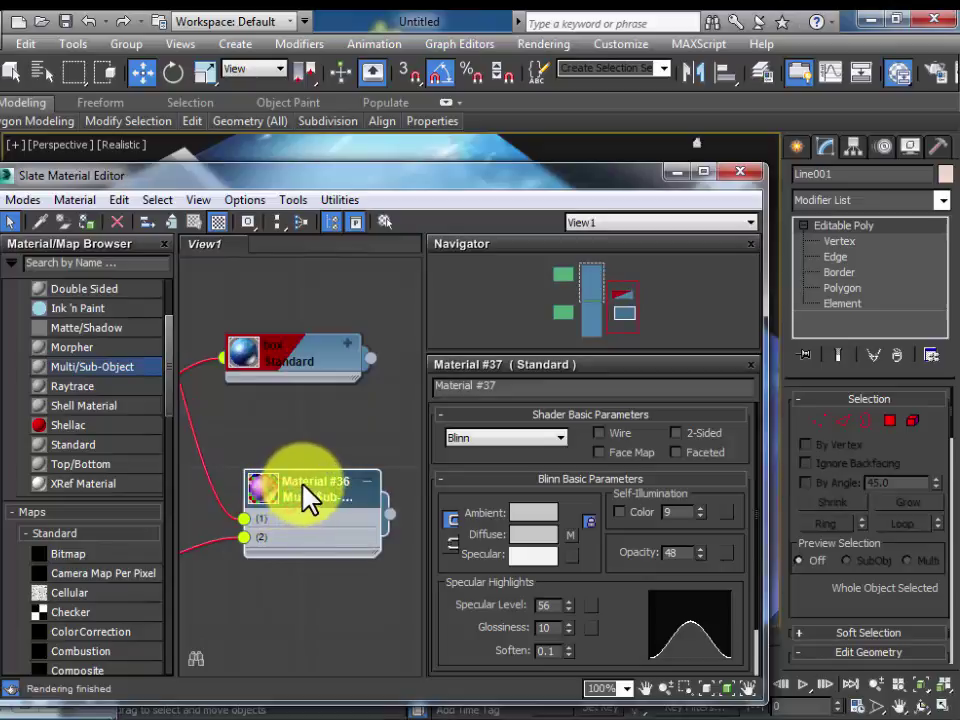
pyautogui.doubleClick(303, 497)
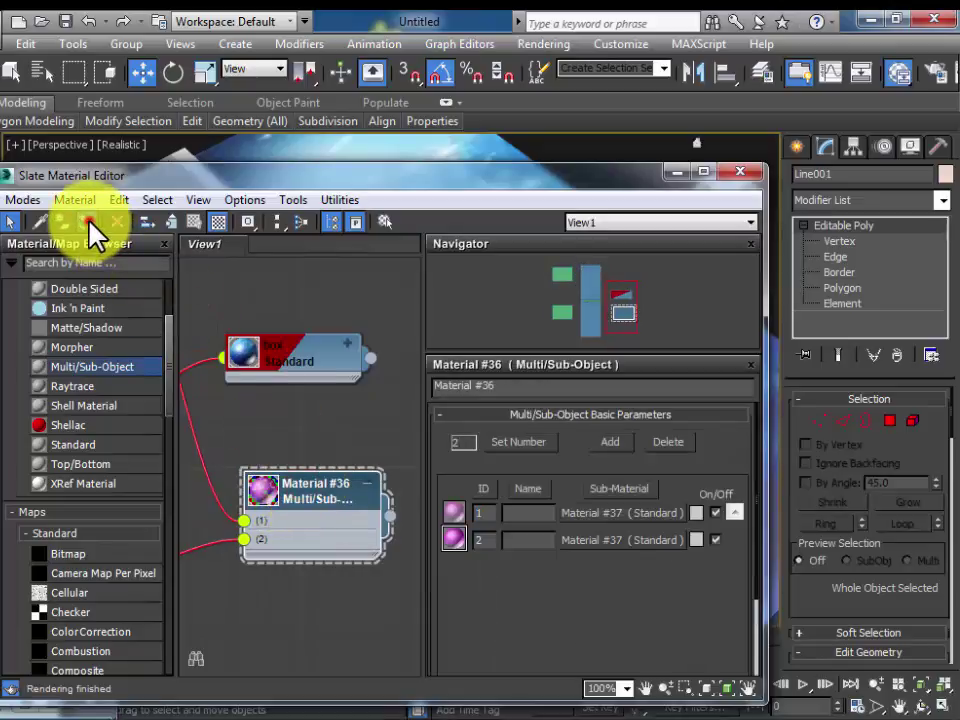
pyautogui.click(740, 173)
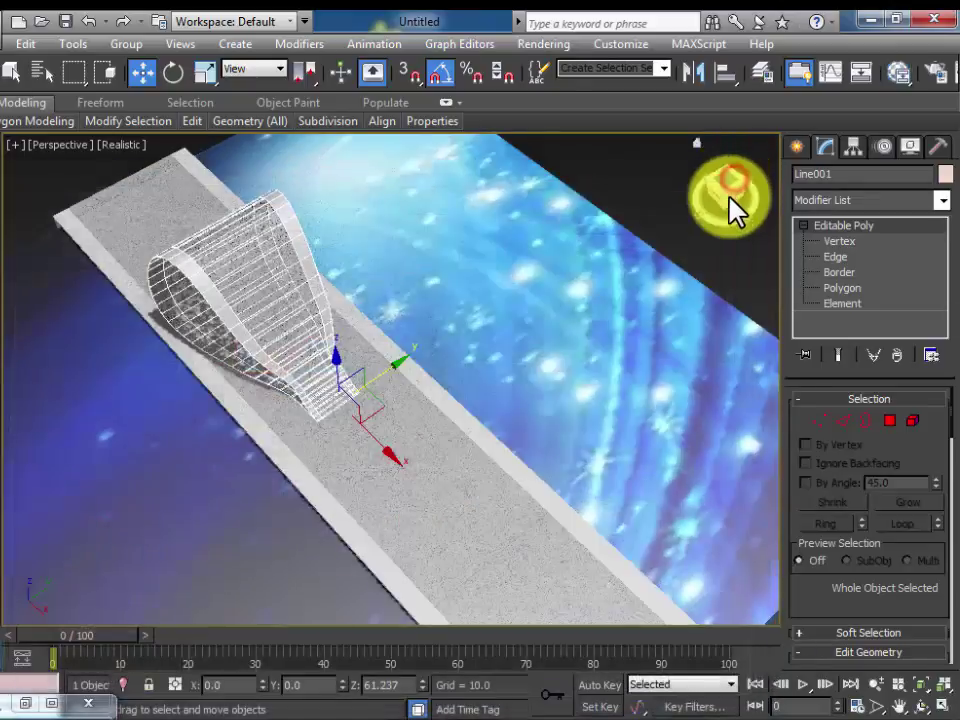
# Render the perspective view to check the loop's material against the ribbon, and close the render windows.
pyautogui.click(504, 311)
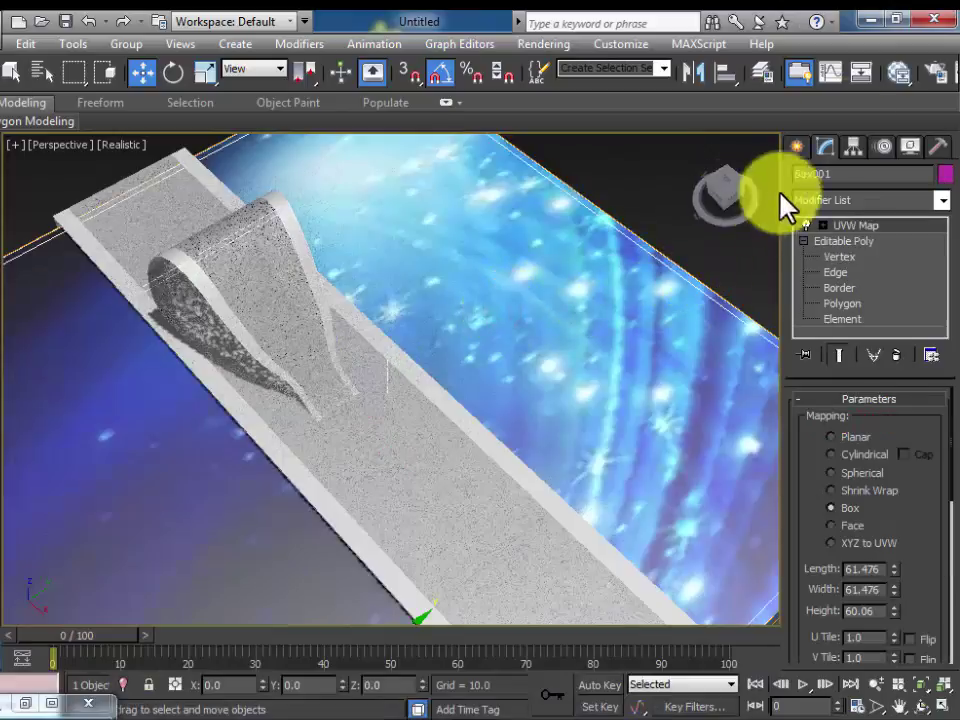
pyautogui.click(935, 72)
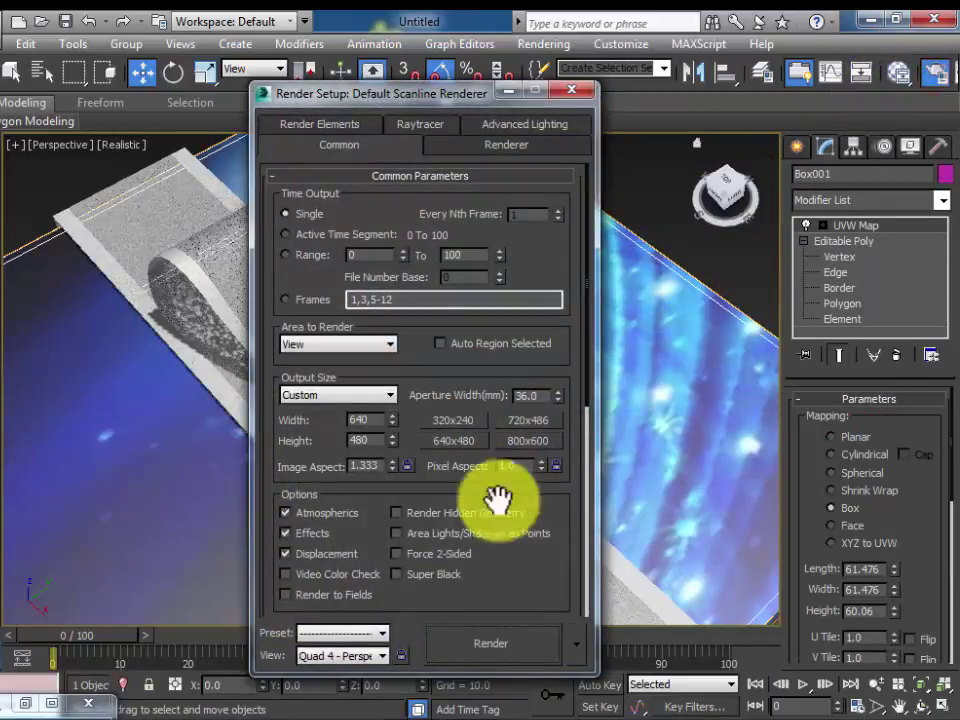
pyautogui.click(507, 647)
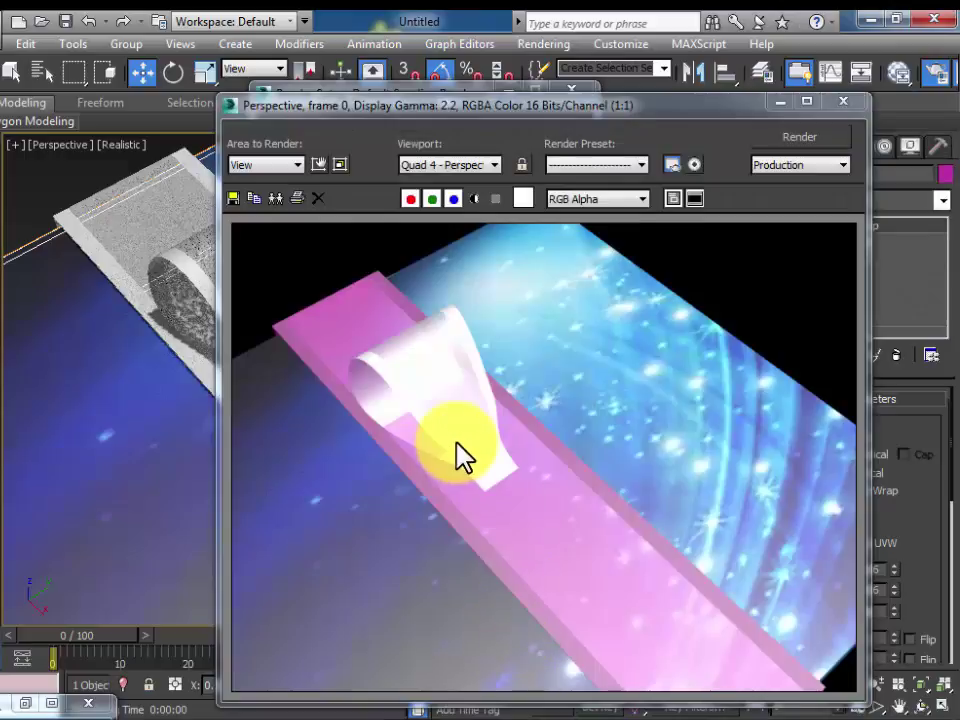
pyautogui.click(845, 104)
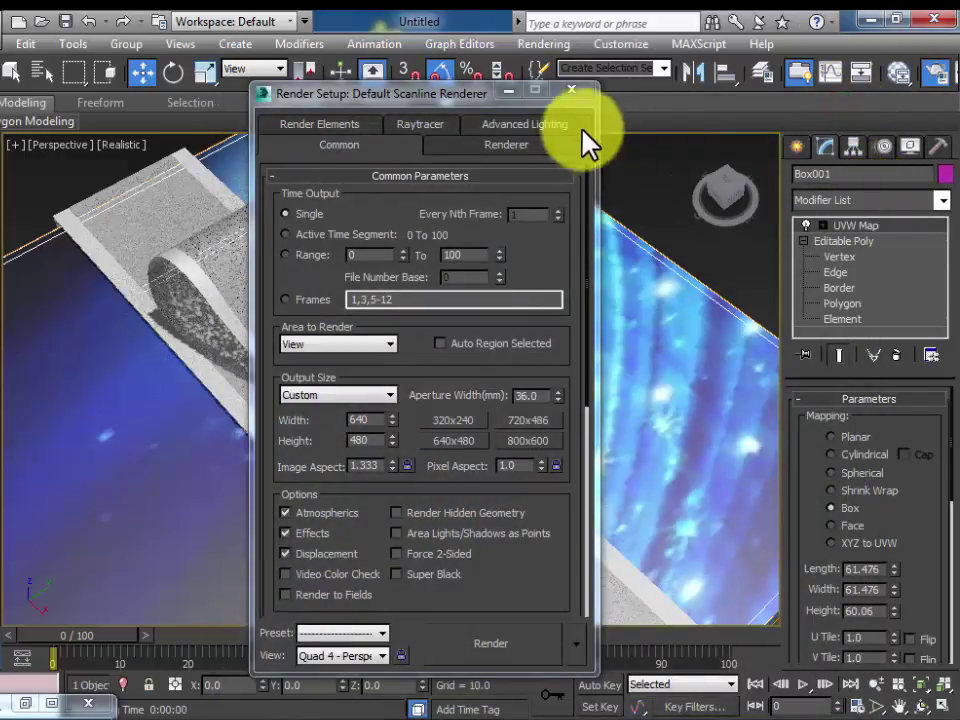
pyautogui.click(583, 92)
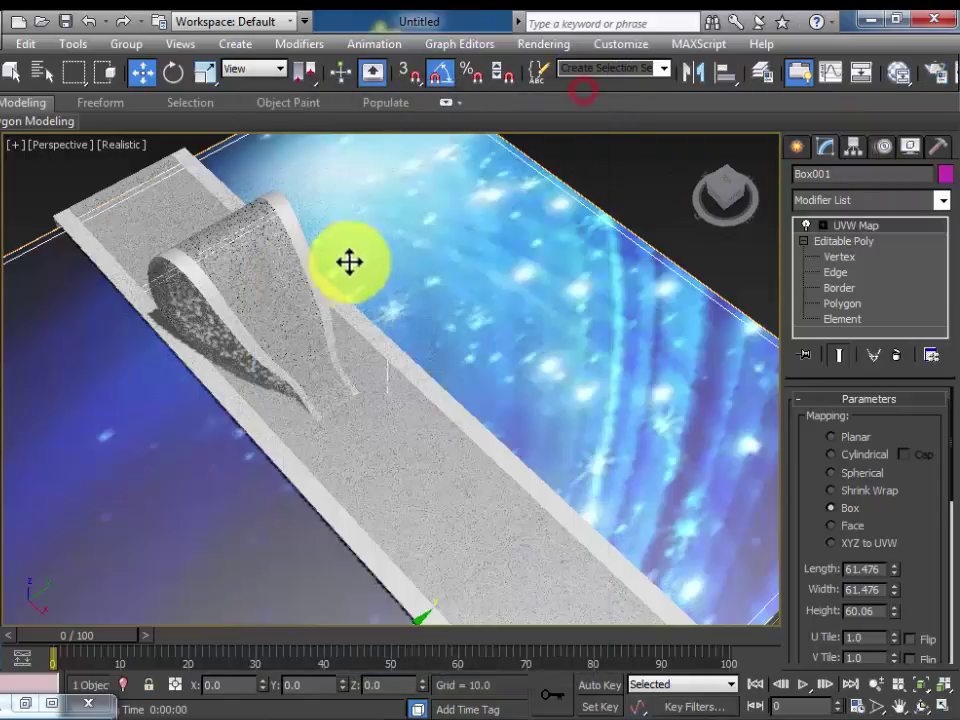
# Add a UVW Map modifier to the loop.
pyautogui.click(265, 279)
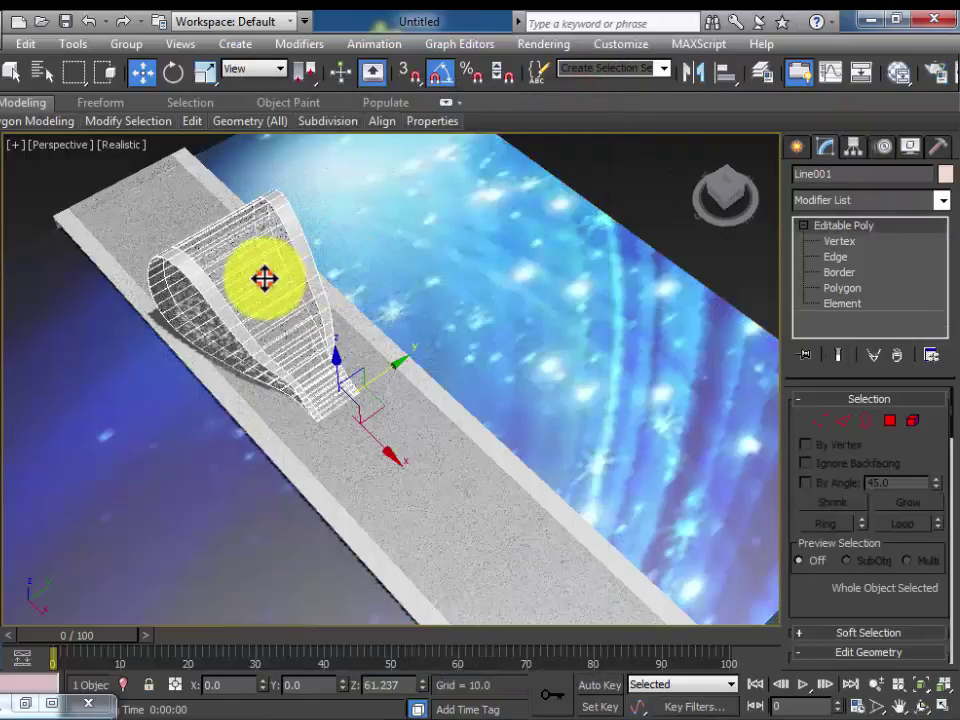
pyautogui.click(806, 201)
pyautogui.press('u')
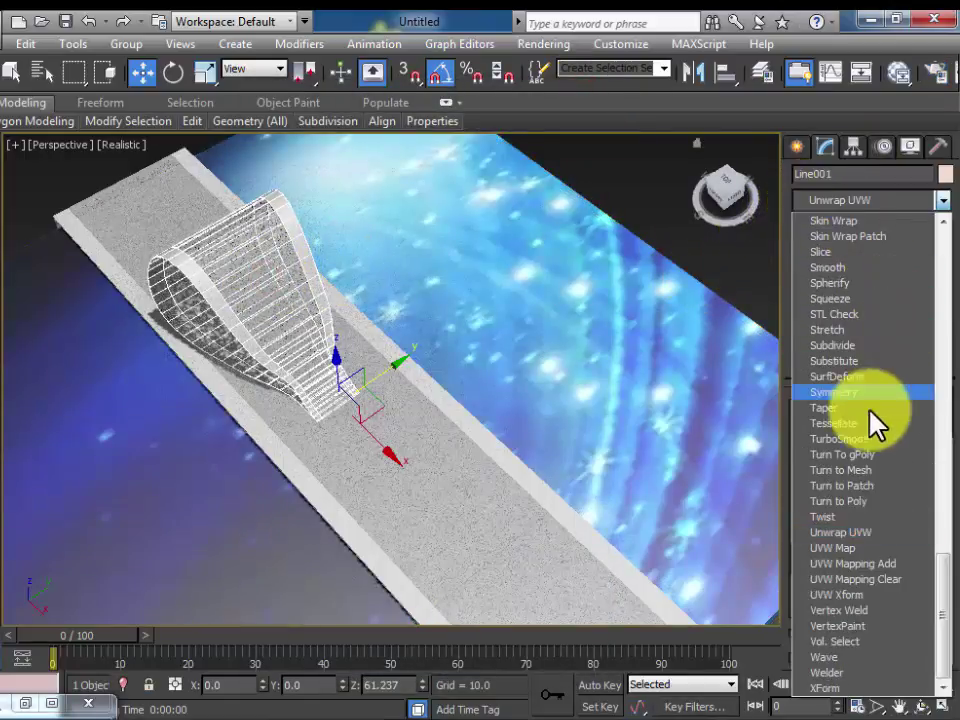
pyautogui.click(825, 548)
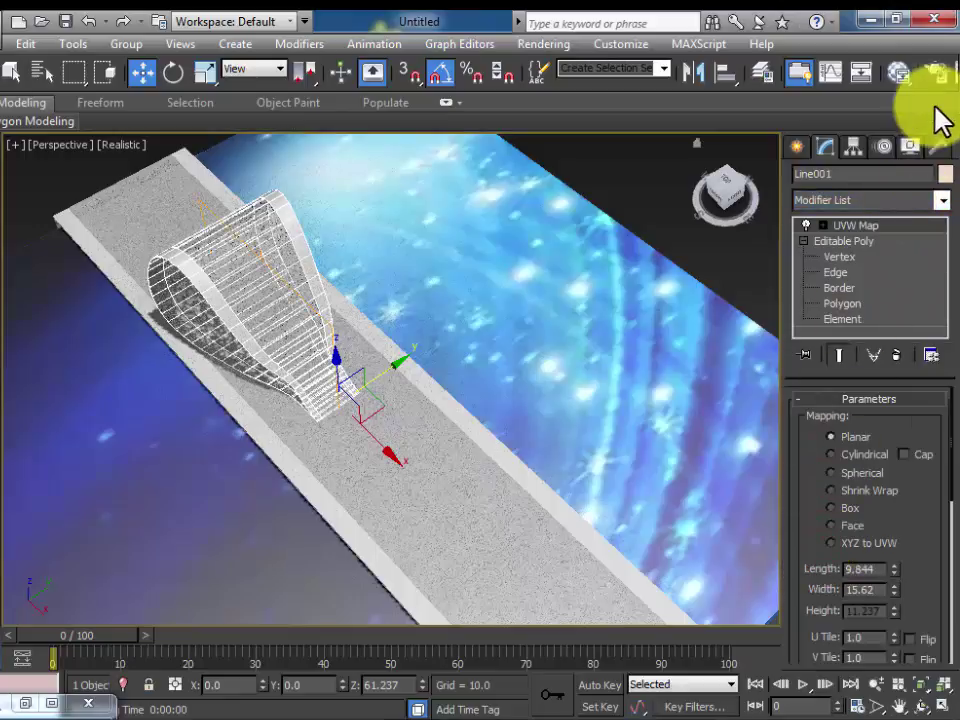
# Render the perspective view again to check the loop's mapped material, and close the render windows.
pyautogui.click(940, 75)
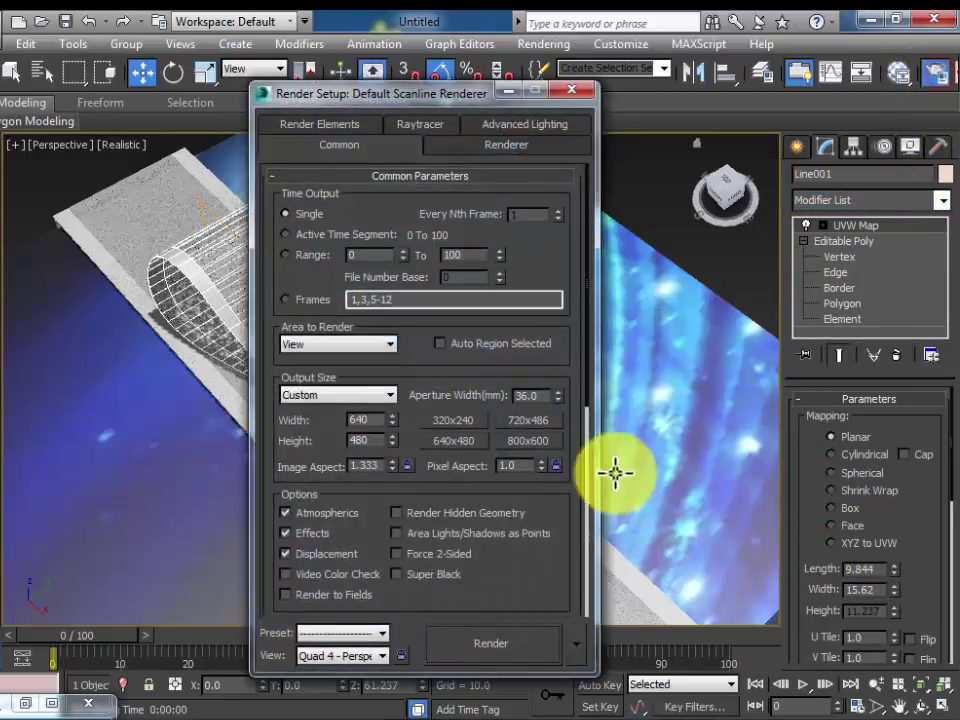
pyautogui.click(497, 645)
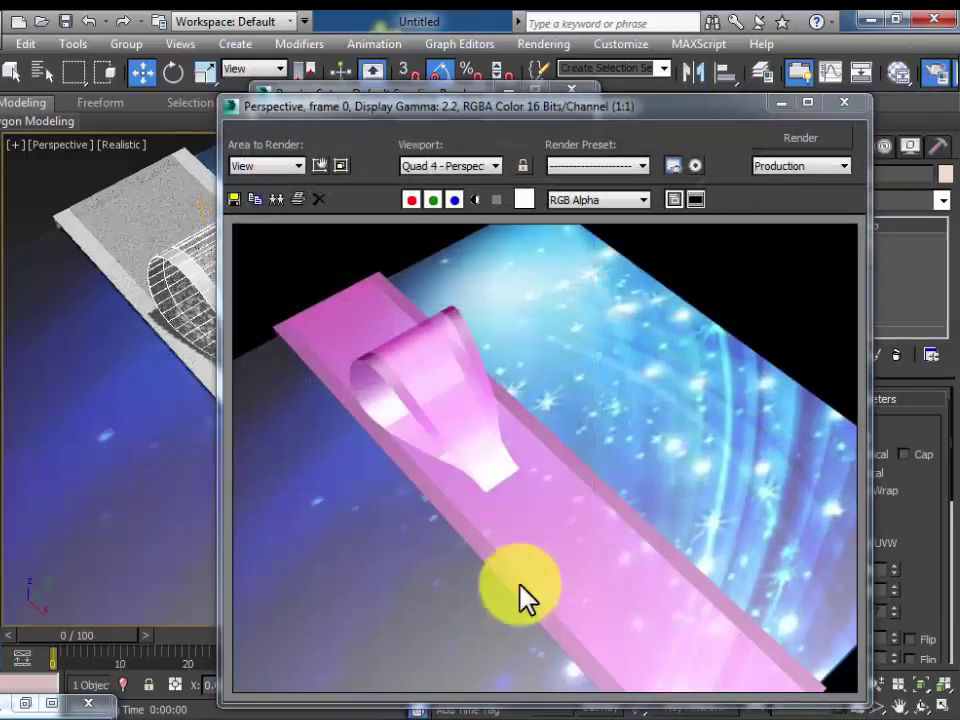
pyautogui.click(845, 102)
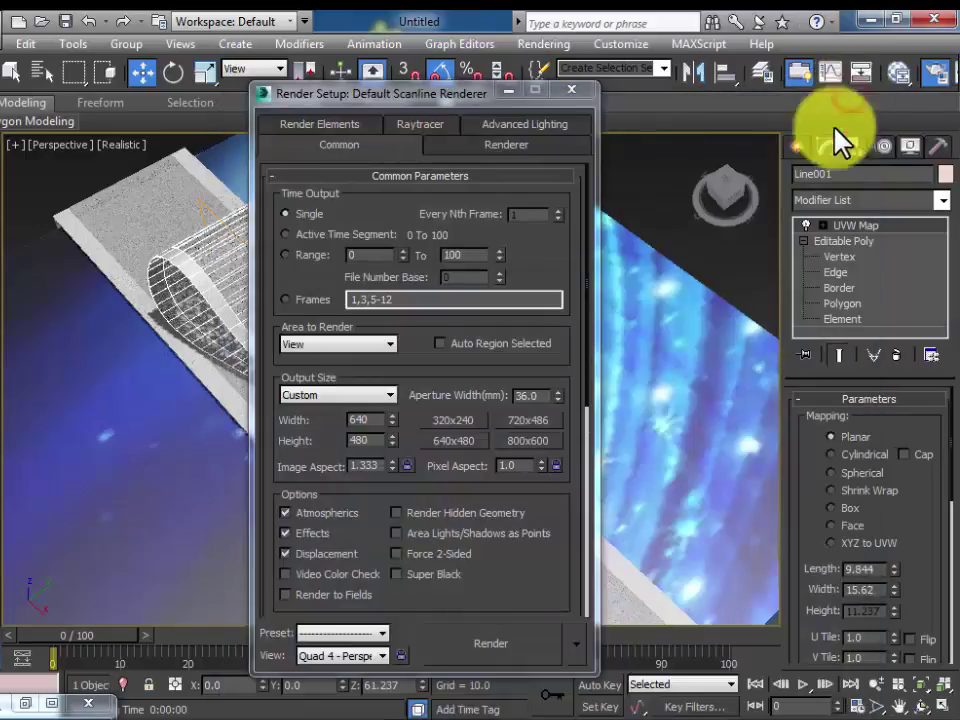
pyautogui.click(572, 90)
# Preview an array of the loop as instances with a total rotation of 360 degrees about Z.
pyautogui.click(652, 198)
pyautogui.click(312, 347)
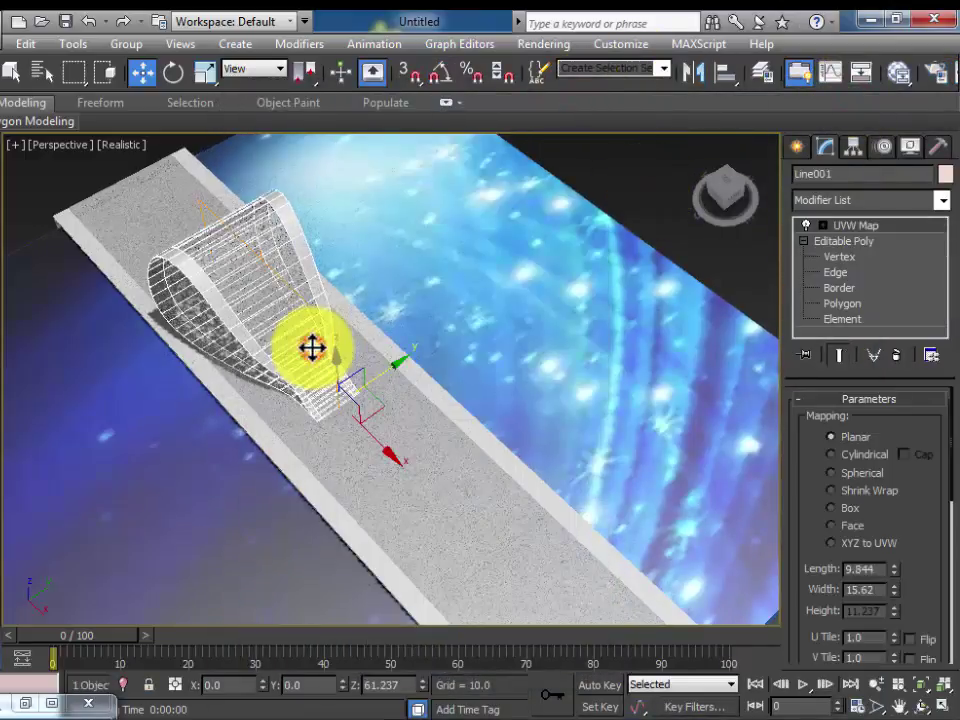
pyautogui.scroll(-5, 312, 347)
pyautogui.keyDown('alt'); pyautogui.moveTo(317, 336); pyautogui.dragTo(375, 343, button='middle'); pyautogui.keyUp('alt')
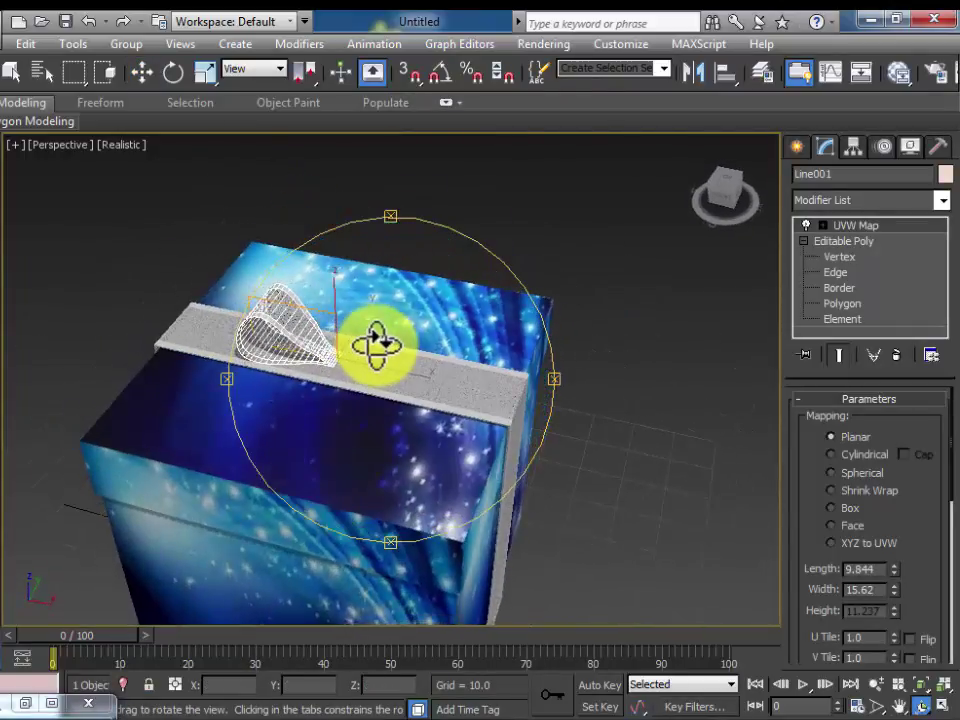
pyautogui.click(144, 74)
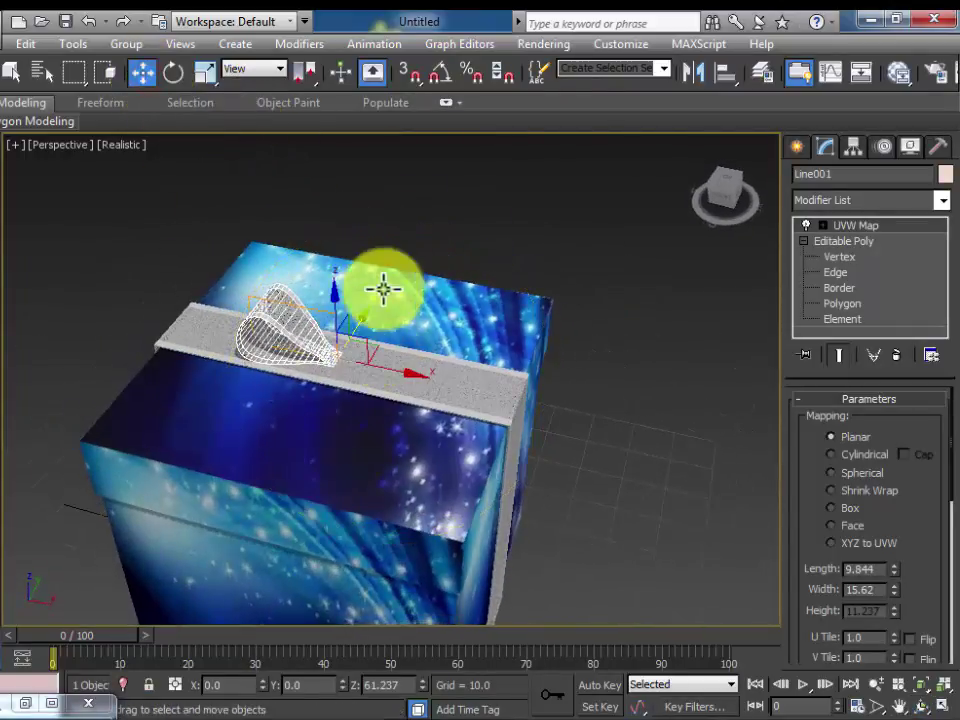
pyautogui.click(60, 45)
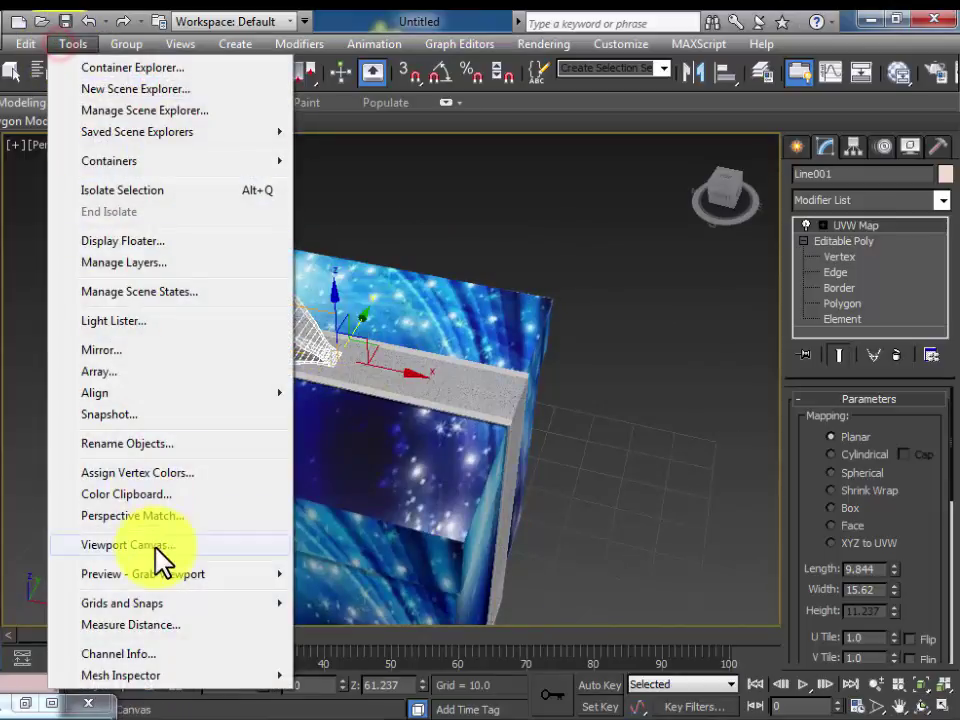
pyautogui.click(104, 373)
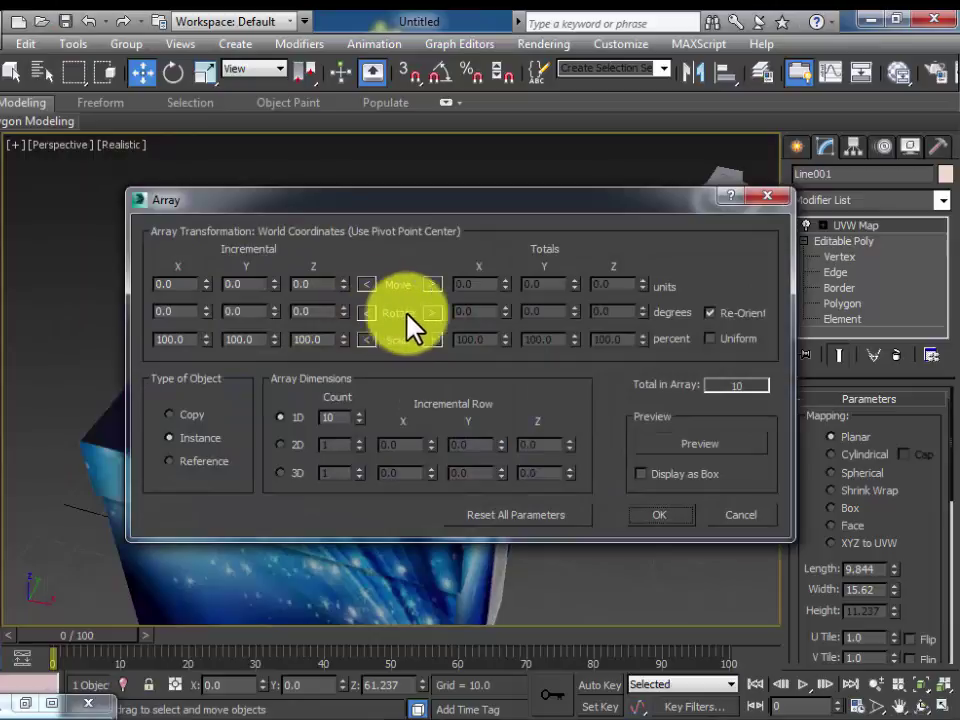
pyautogui.moveTo(518, 200); pyautogui.dragTo(420, 412)
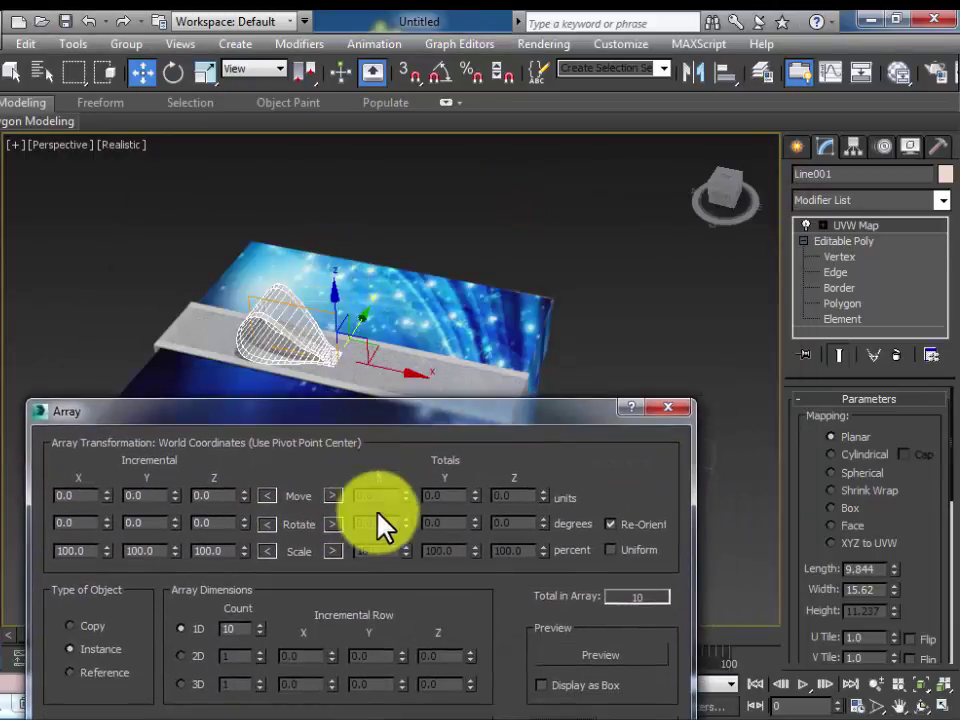
pyautogui.click(334, 523)
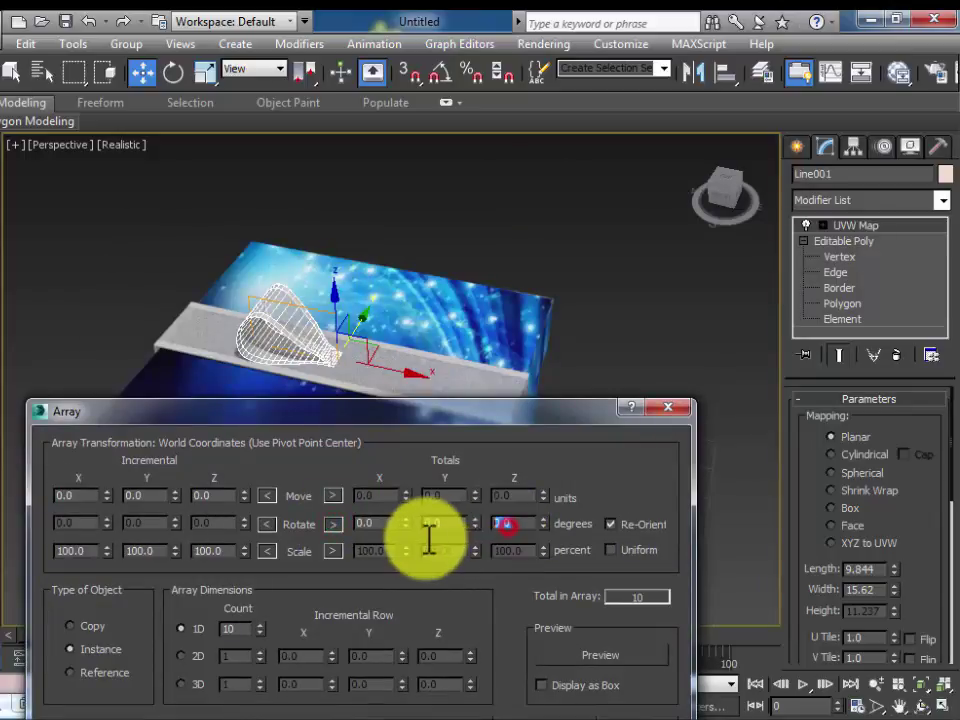
pyautogui.write('360')
pyautogui.press('Tab')
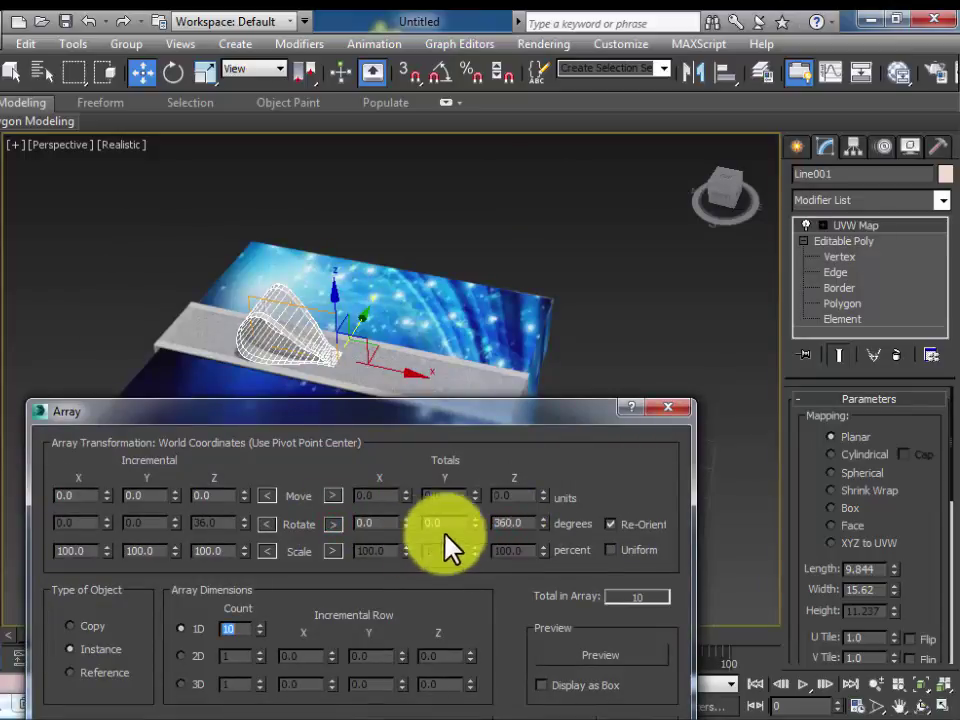
pyautogui.click(634, 649)
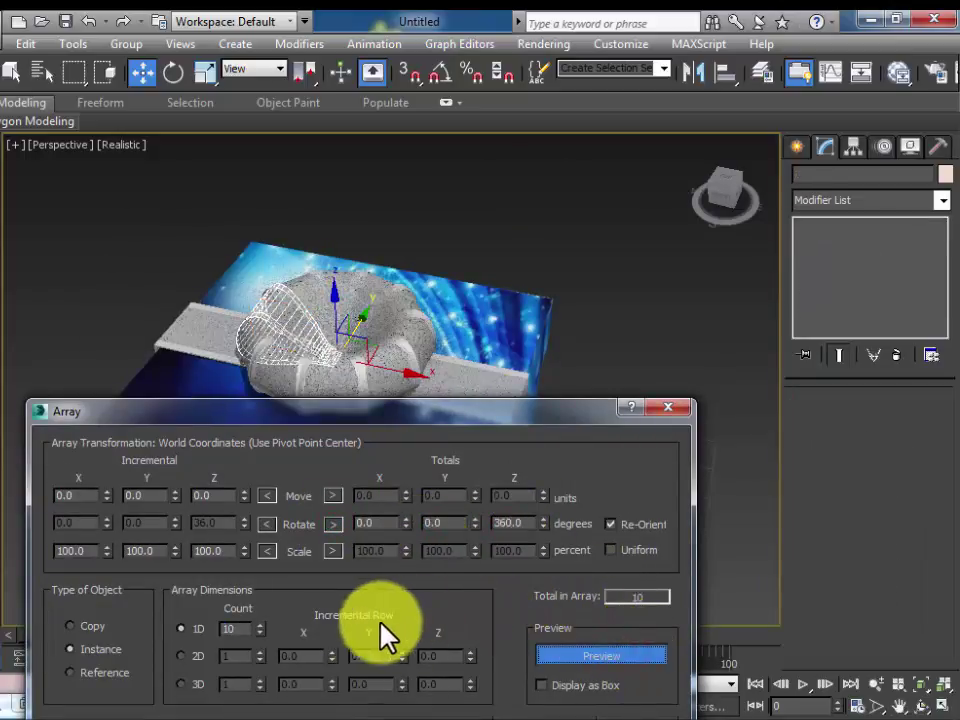
# Set the array's 1D count to 9 and create the ring of loops.
pyautogui.write('9')
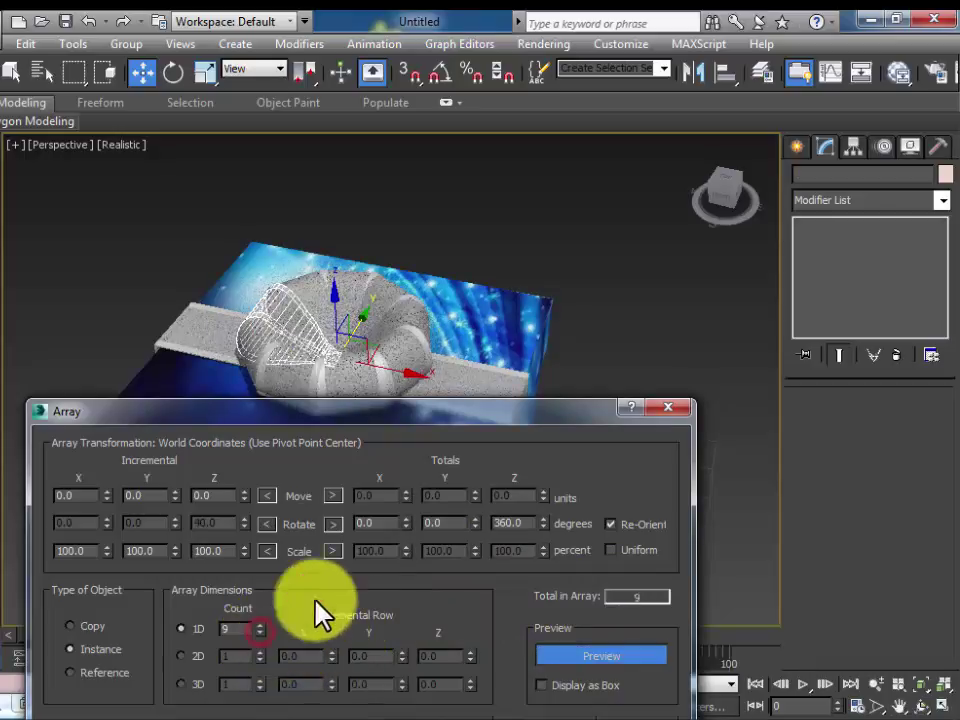
pyautogui.moveTo(580, 422); pyautogui.dragTo(614, 348)
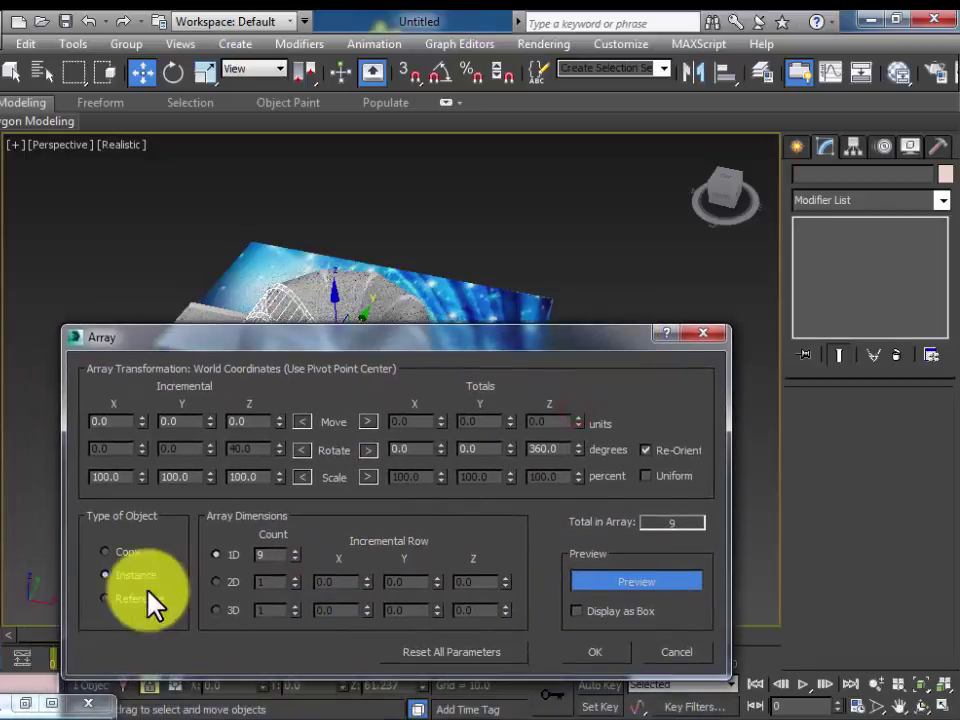
pyautogui.click(614, 652)
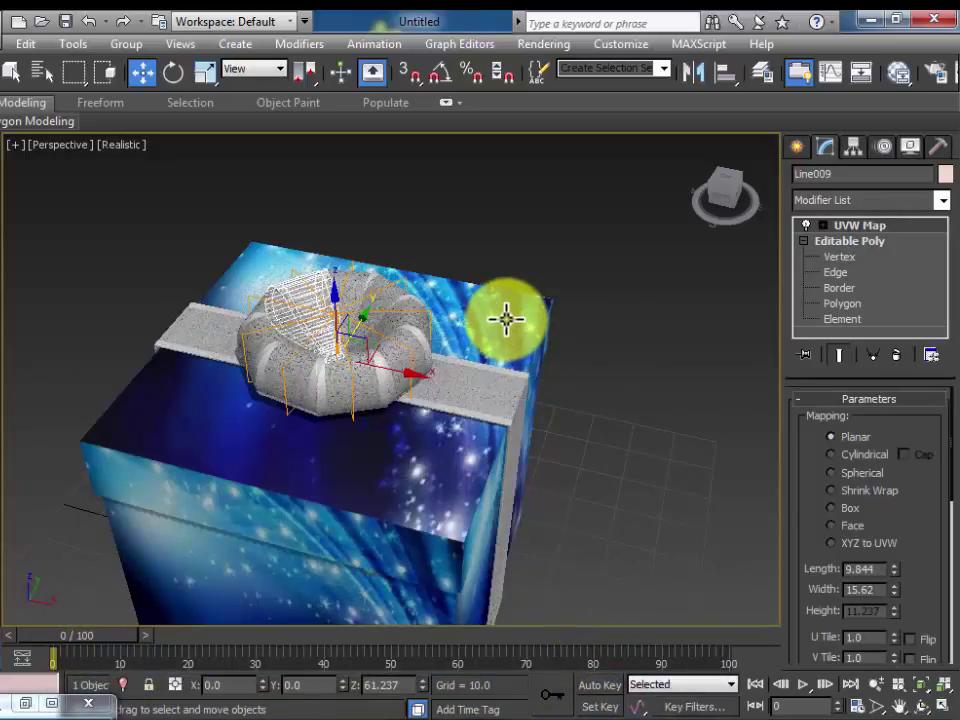
# Clone the selected loop at the back of the ring as an independent copy.
pyautogui.click(141, 72)
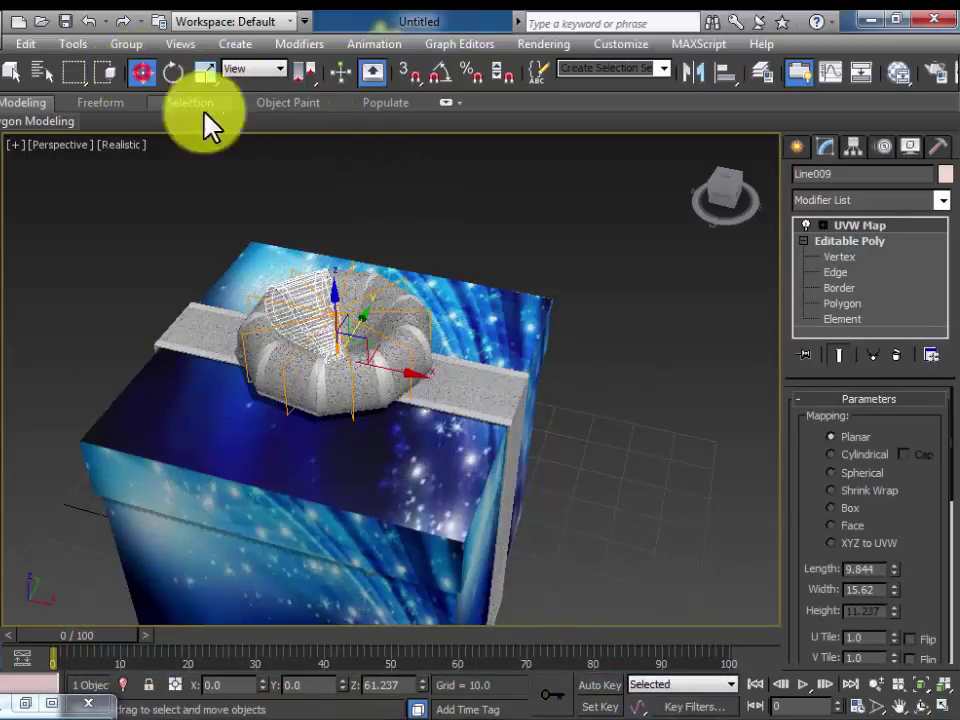
pyautogui.click(378, 199)
pyautogui.click(308, 293)
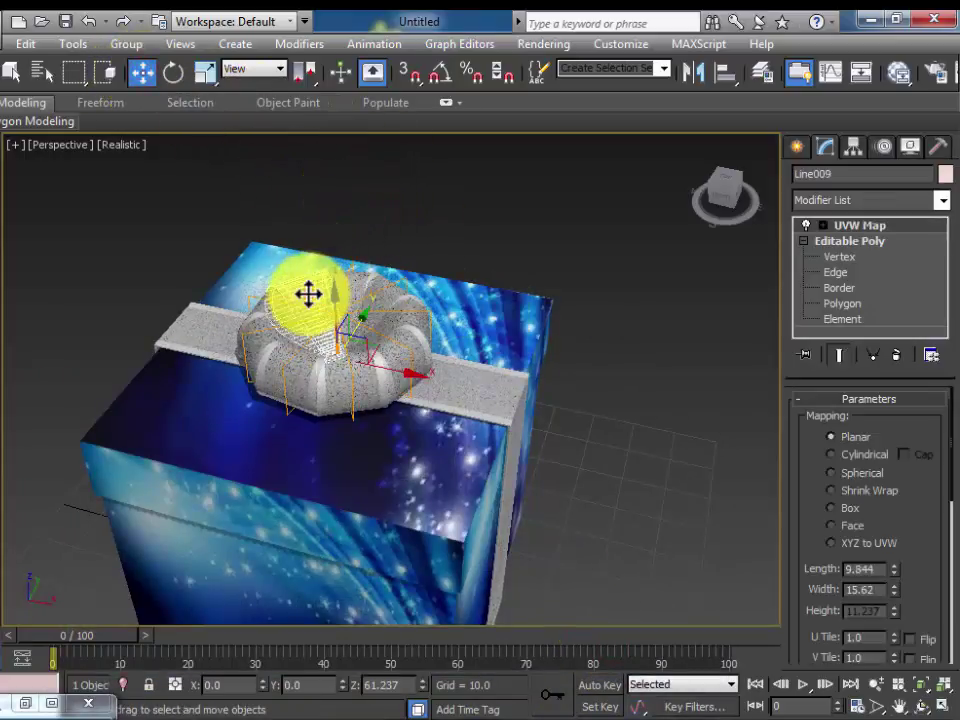
pyautogui.rightClick(308, 293)
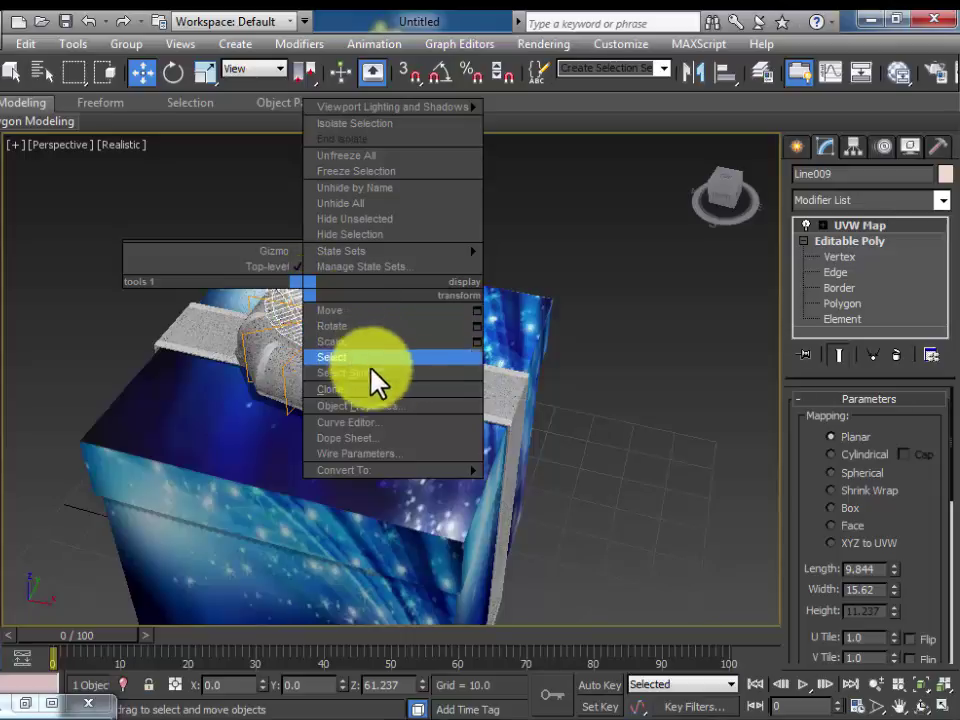
pyautogui.click(356, 389)
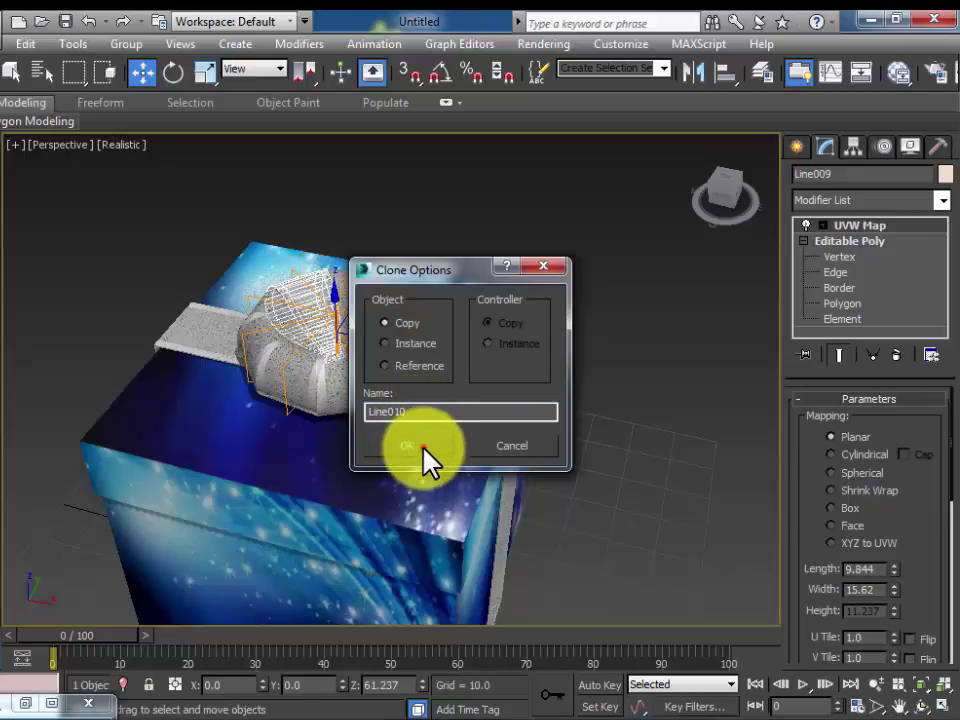
pyautogui.click(418, 450)
# Tilt the cloned loop slightly upward out of the ring, using the Local coordinate system.
pyautogui.click(176, 77)
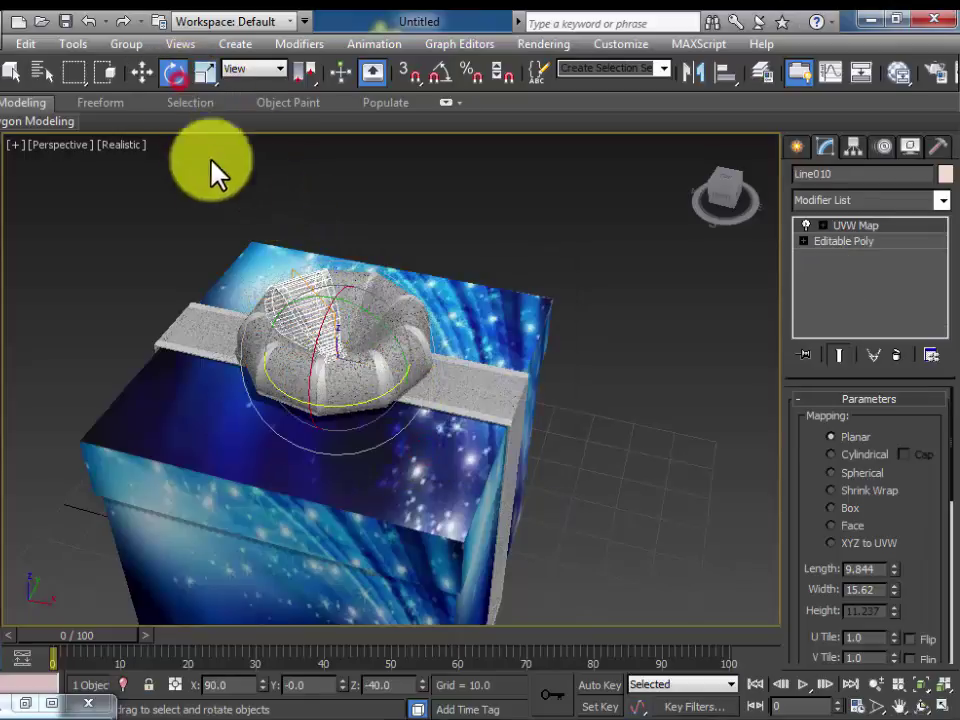
pyautogui.scroll(5, 326, 304)
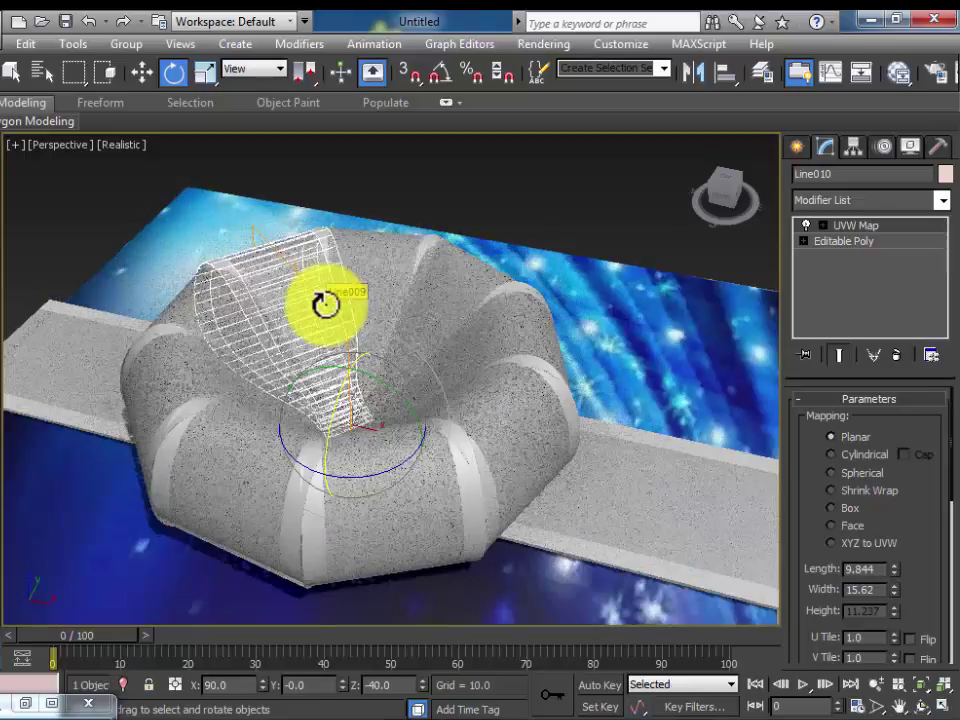
pyautogui.click(281, 67)
pyautogui.click(248, 137)
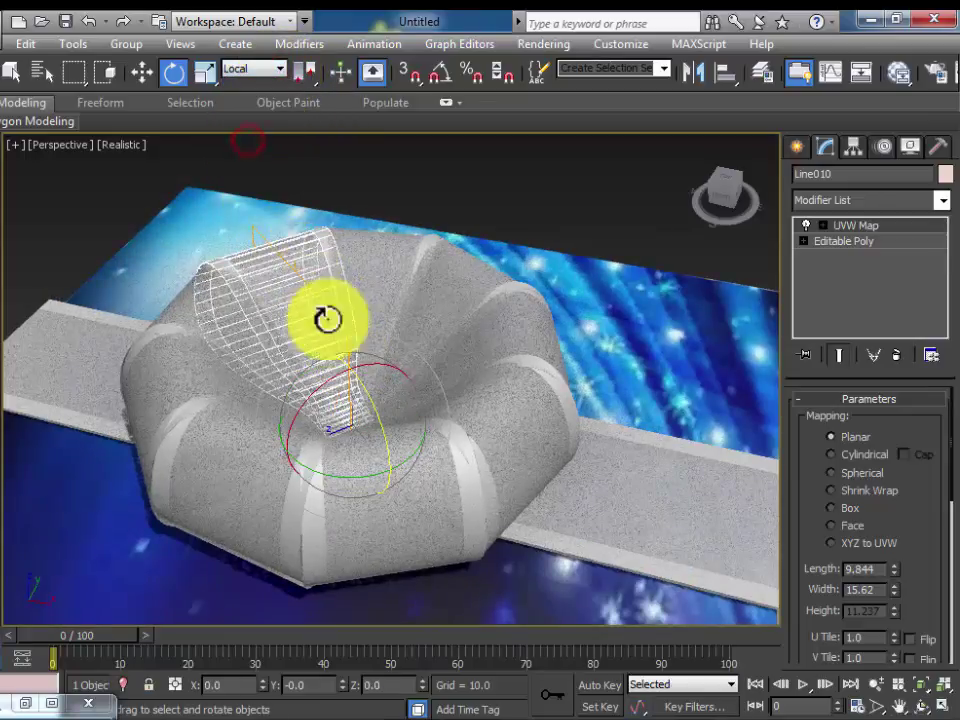
pyautogui.moveTo(357, 381)
pyautogui.mouseDown()
pyautogui.moveTo(364, 399)
pyautogui.moveTo(370, 385)
pyautogui.mouseUp()
# Scale the cloned loop down uniformly to about 91 percent.
pyautogui.click(205, 71)
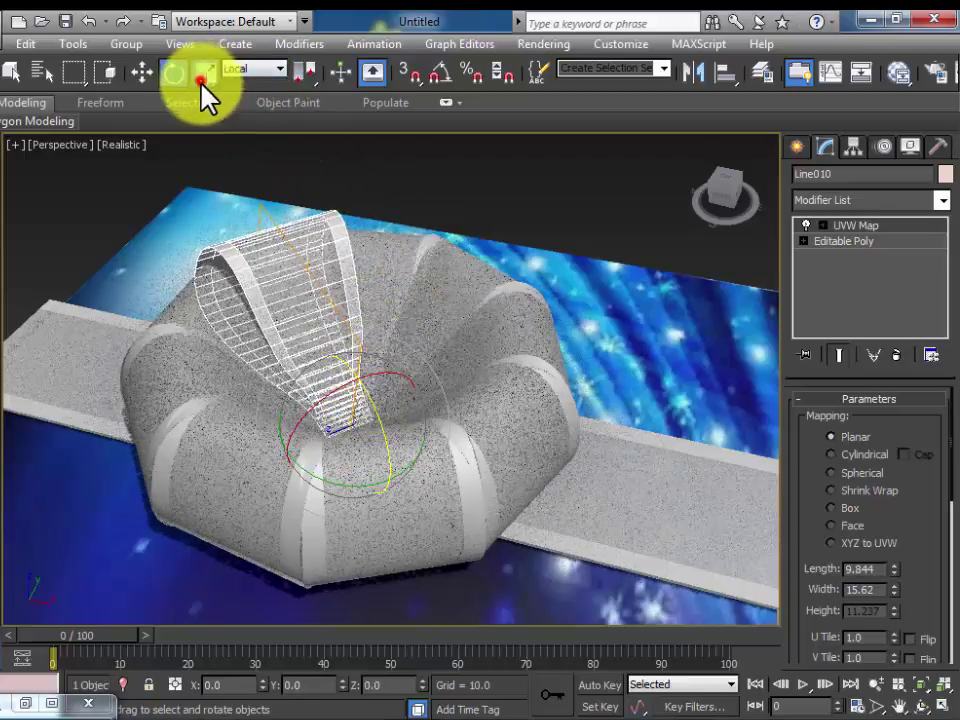
pyautogui.moveTo(345, 414); pyautogui.dragTo(358, 420)
pyautogui.moveTo(205, 71); pyautogui.dragTo(215, 100)
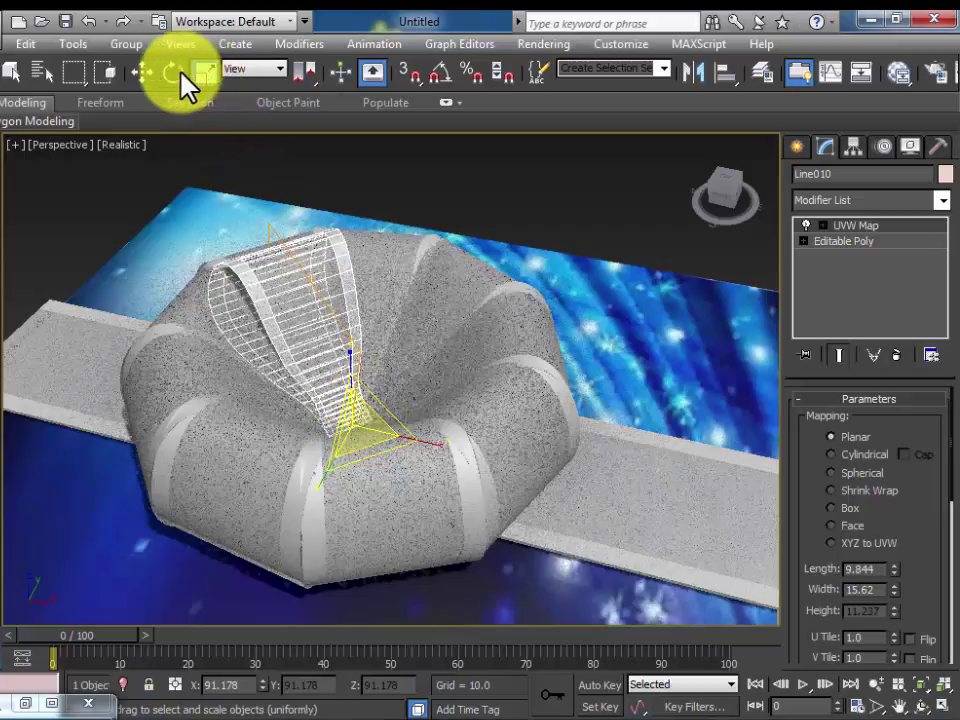
# Flatten the cloned loop along its local Y axis to about 69 percent and adjust its tilt above the ring.
pyautogui.click(173, 71)
pyautogui.moveTo(356, 370); pyautogui.dragTo(359, 380)
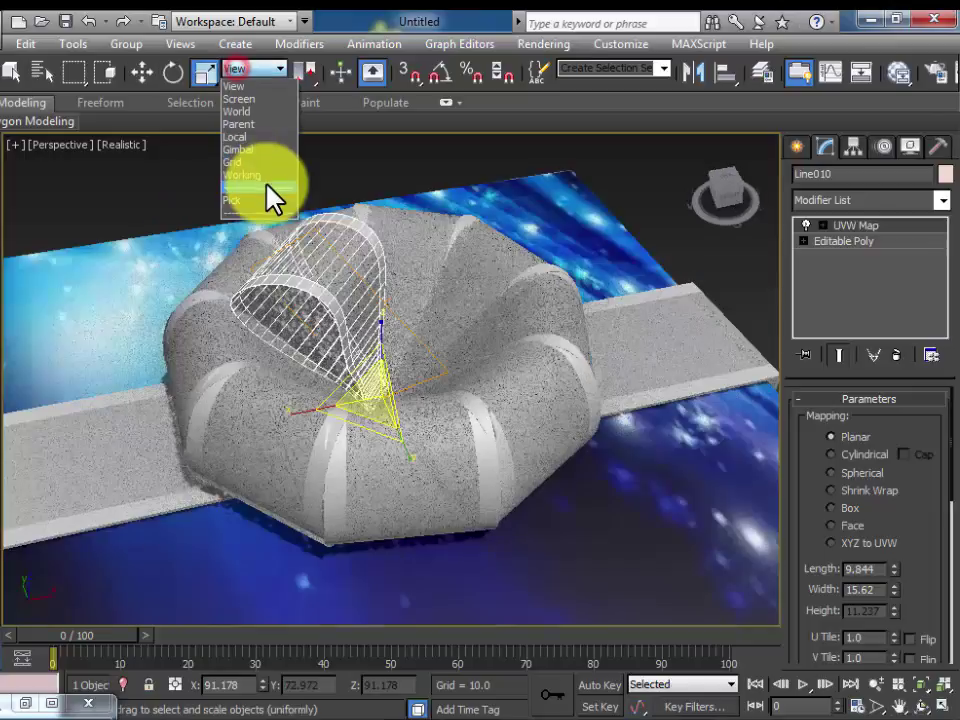
pyautogui.click(253, 138)
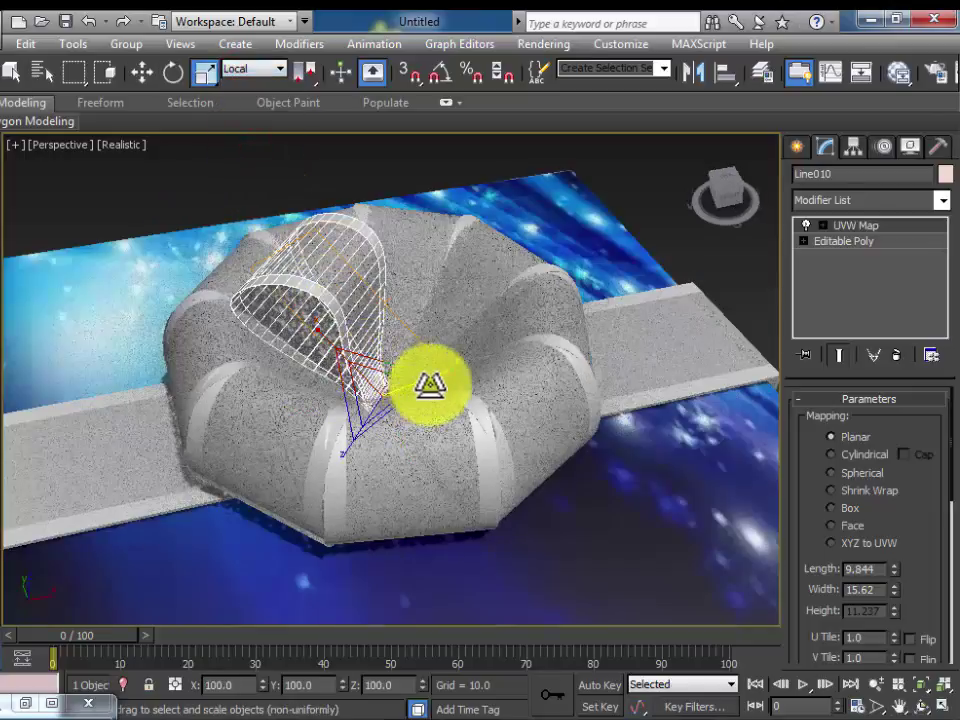
pyautogui.moveTo(441, 370); pyautogui.dragTo(427, 385)
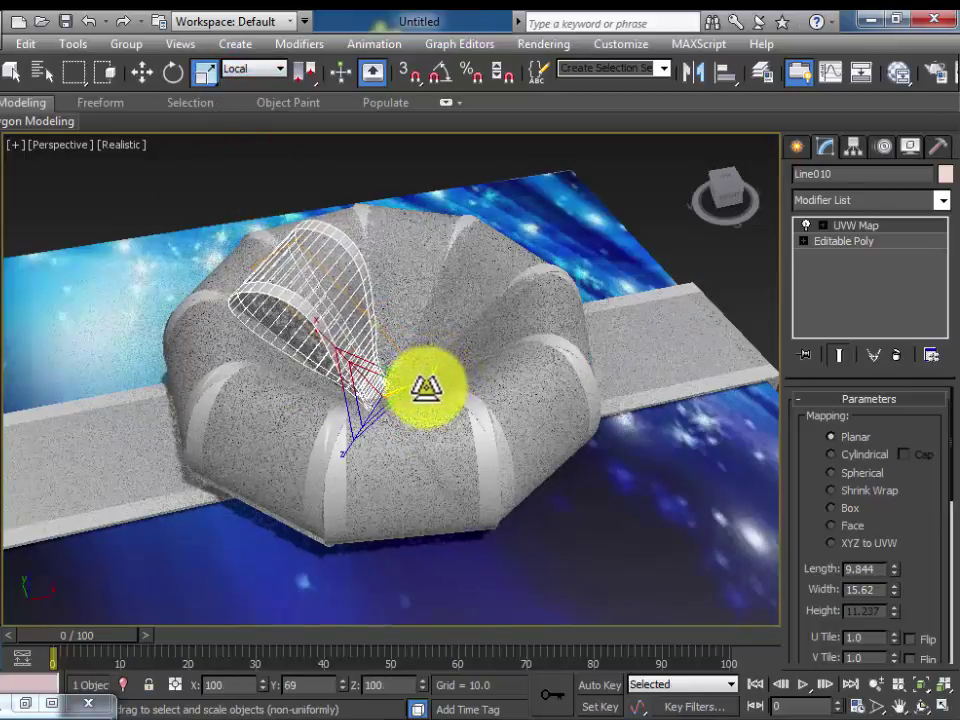
pyautogui.click(173, 72)
pyautogui.moveTo(330, 316); pyautogui.dragTo(430, 390)
pyautogui.hotkey('ctrl', 'r')
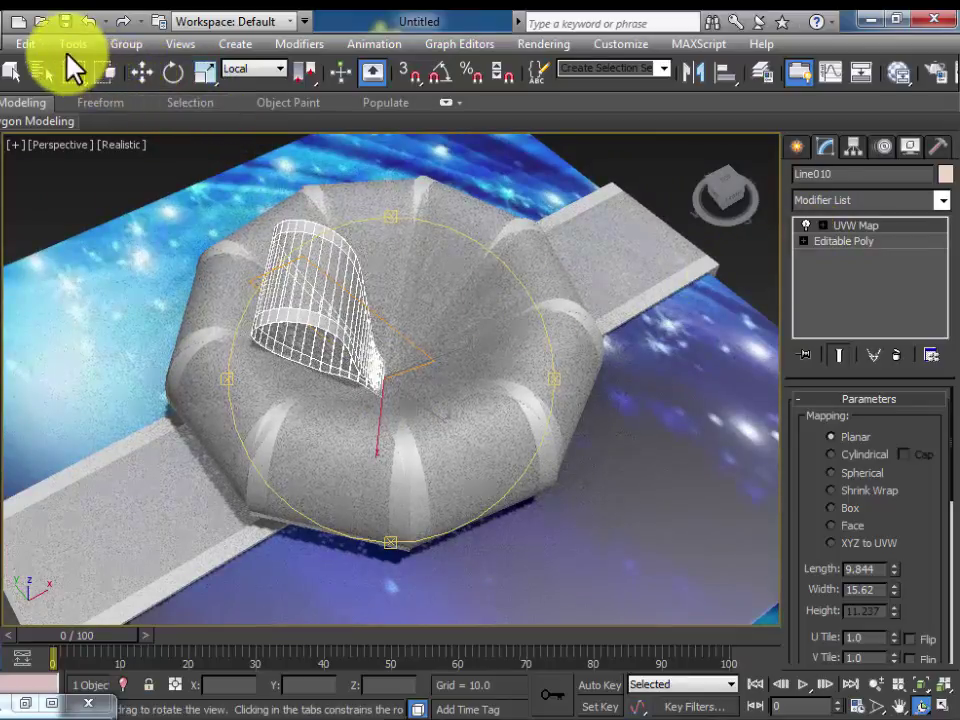
# Preview an array of the smaller loop as copies from the Top viewport, with a total rotation of 360 degrees about Z.
pyautogui.hotkey('alt', 'w')
pyautogui.press('w')
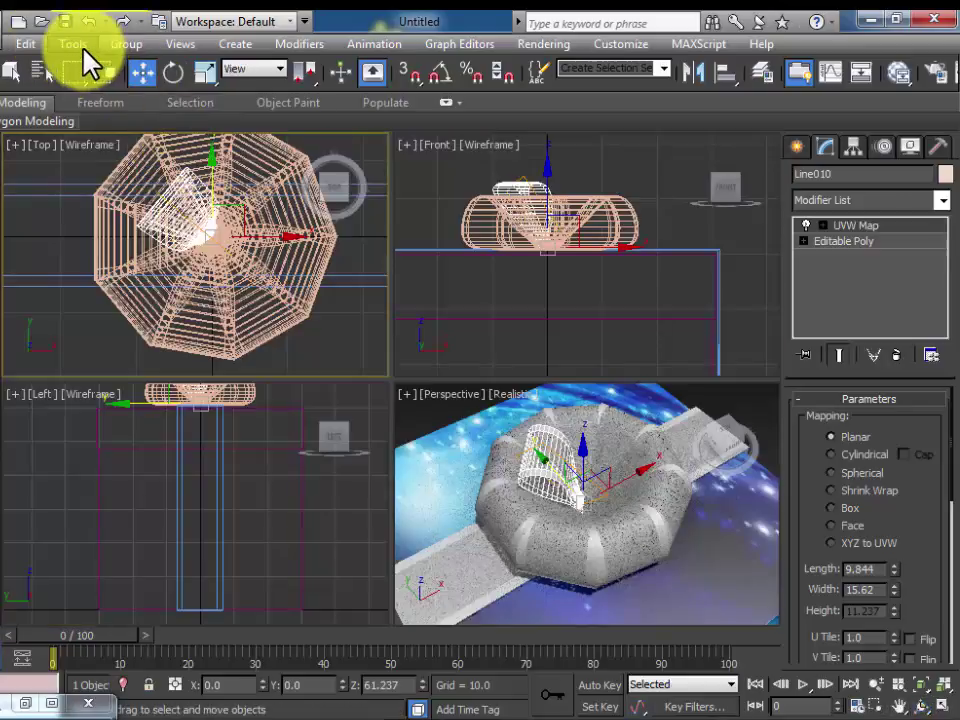
pyautogui.click(84, 50)
pyautogui.click(111, 378)
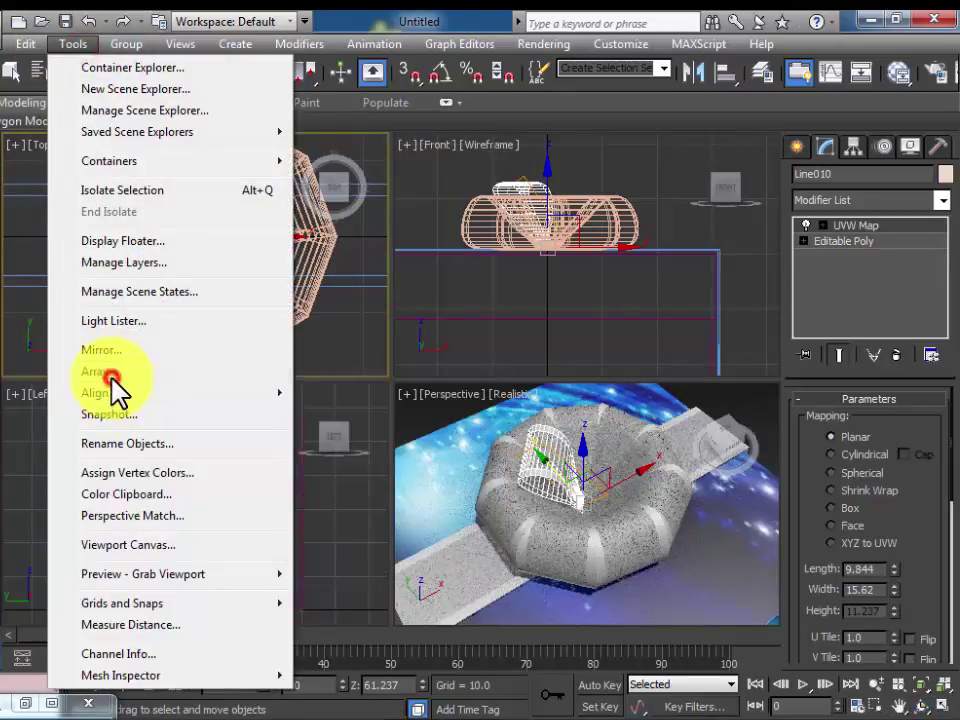
pyautogui.moveTo(300, 205); pyautogui.dragTo(318, 340)
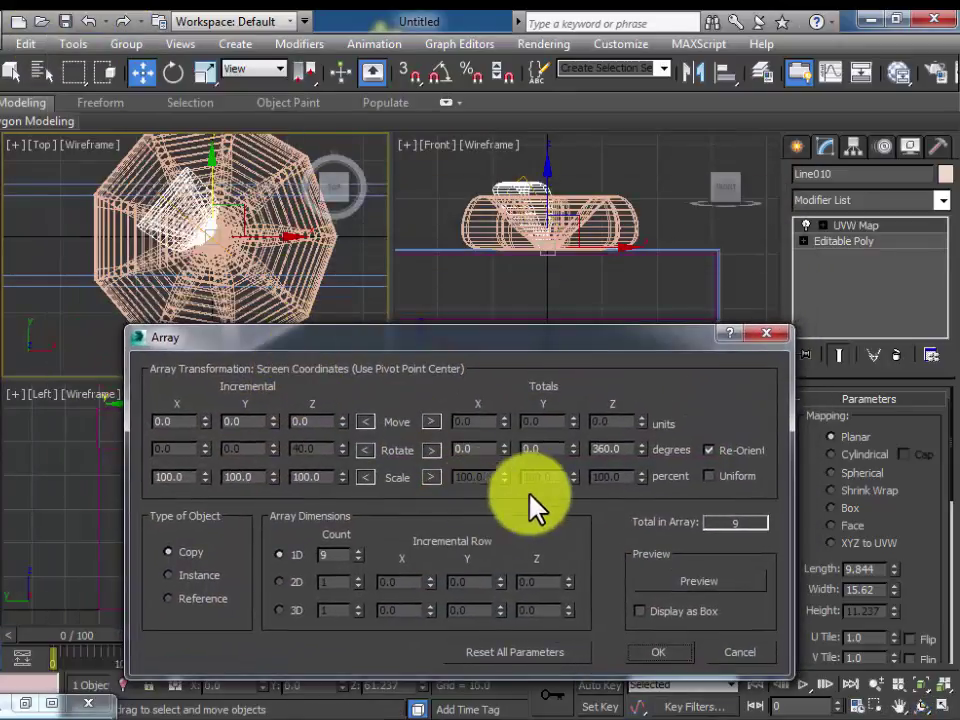
pyautogui.click(722, 581)
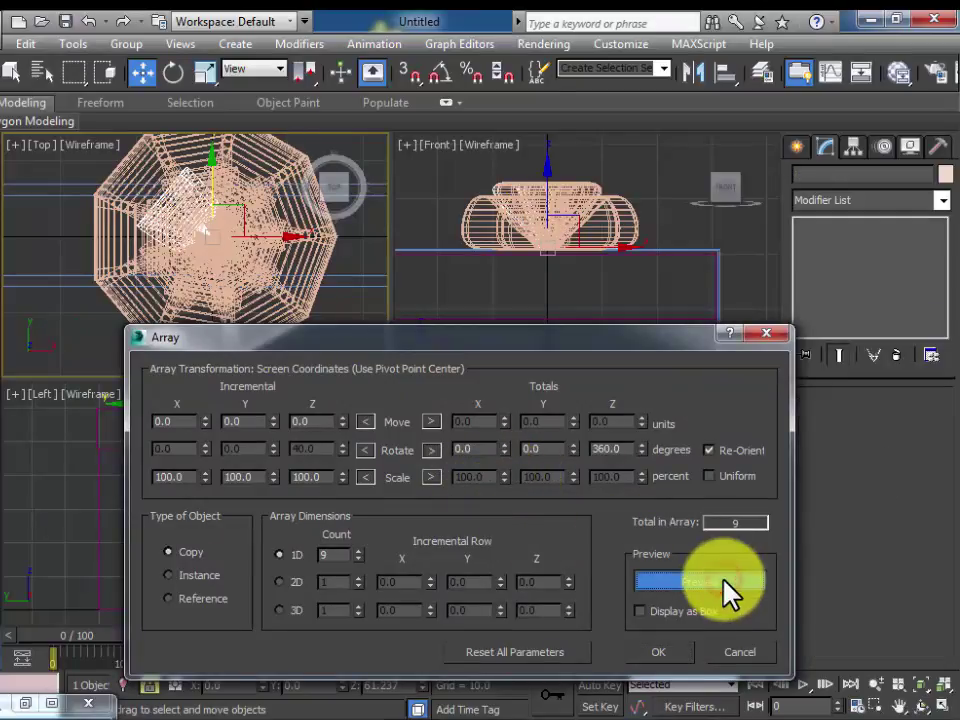
# Set the array's 1D count to 7 and create the inner ring of smaller loops.
pyautogui.click(357, 558)
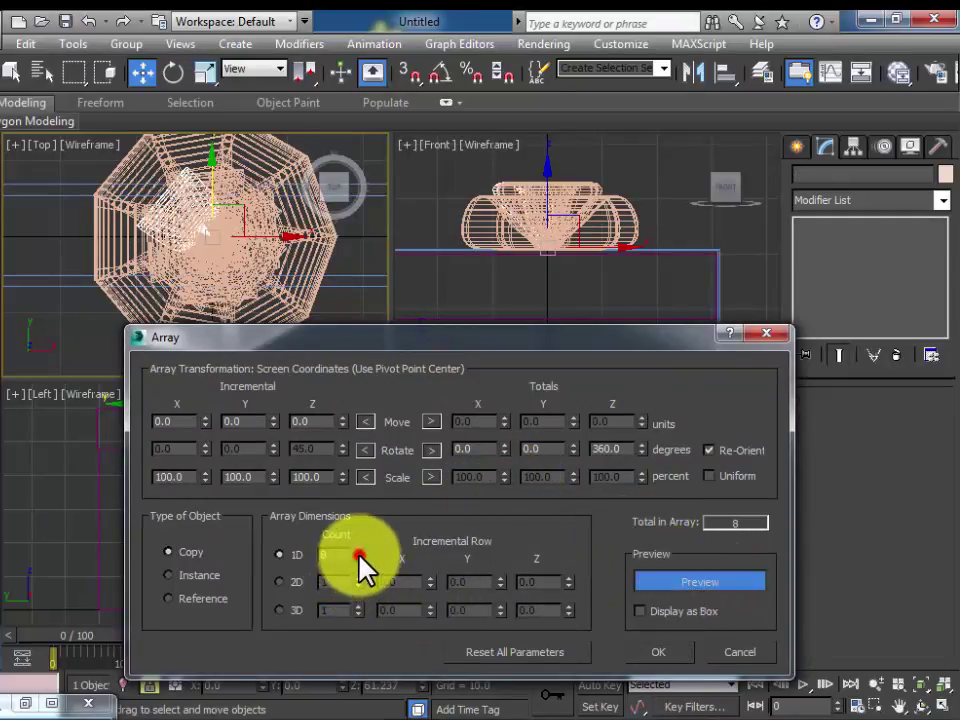
pyautogui.click(357, 558)
pyautogui.click(357, 558)
pyautogui.click(357, 558)
pyautogui.click(357, 558)
pyautogui.click(358, 553)
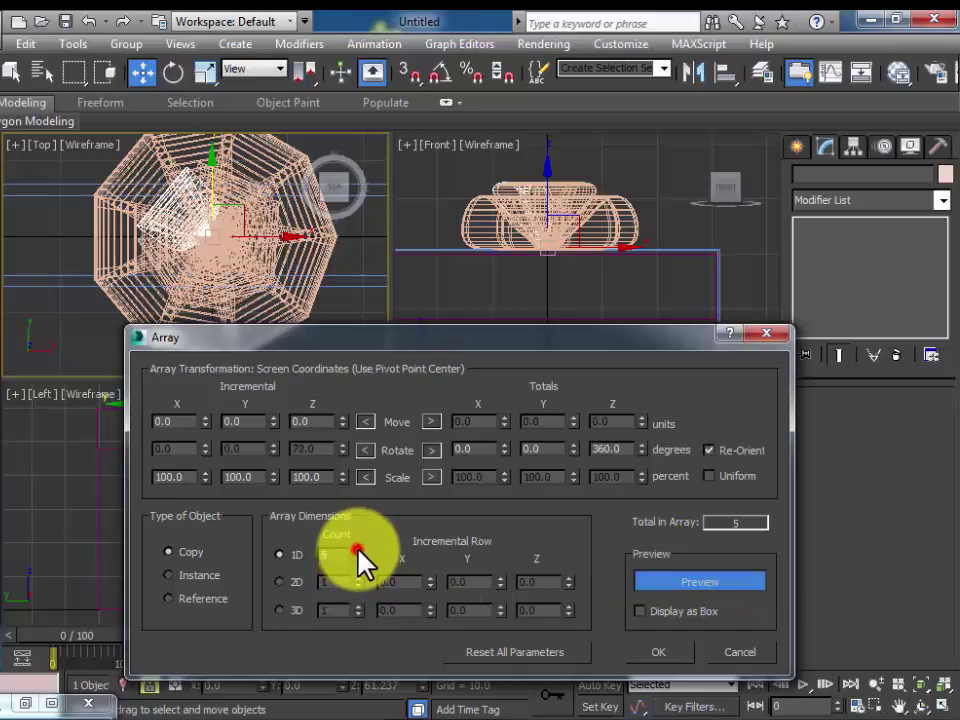
pyautogui.click(358, 553)
pyautogui.click(358, 553)
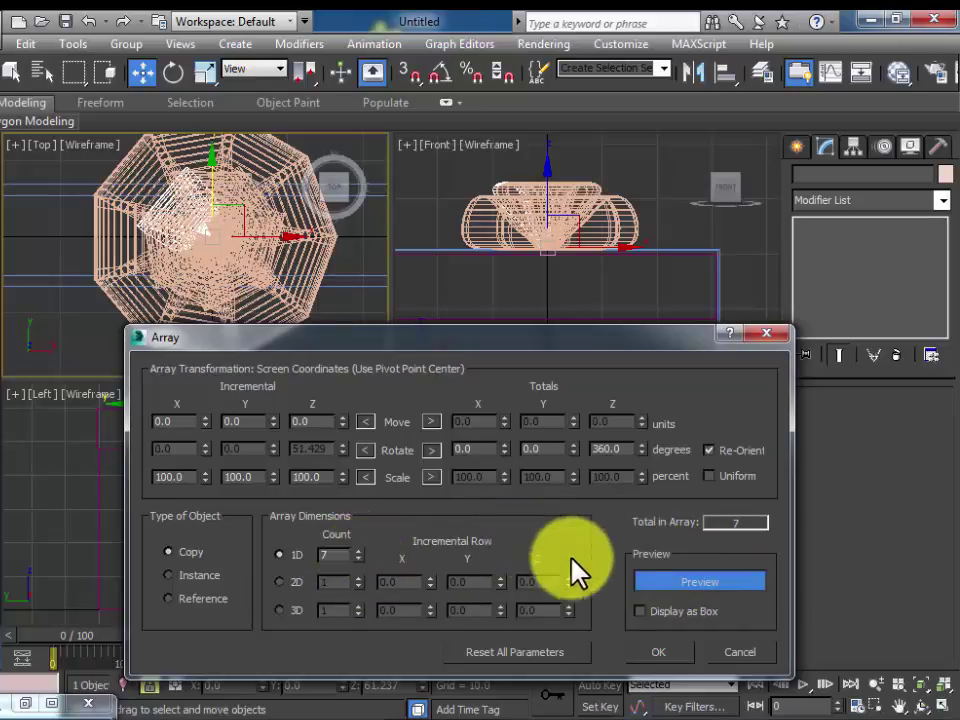
pyautogui.click(660, 652)
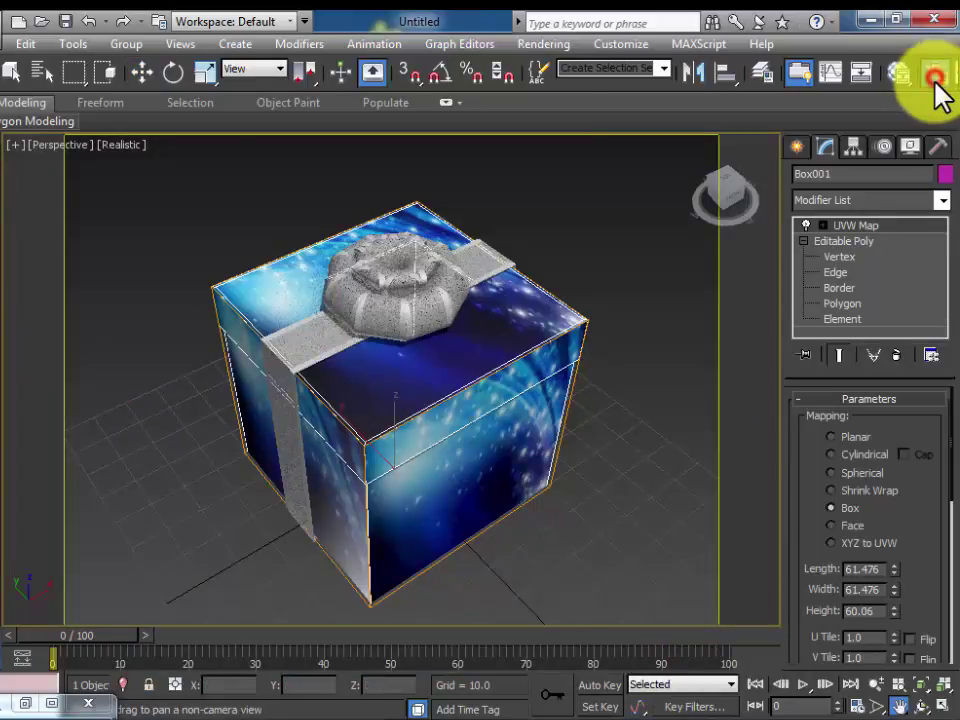
# Render the perspective view of the whole gift box to check the two-tier bow, and close the rendered image.
pyautogui.click(933, 73)
pyautogui.click(518, 640)
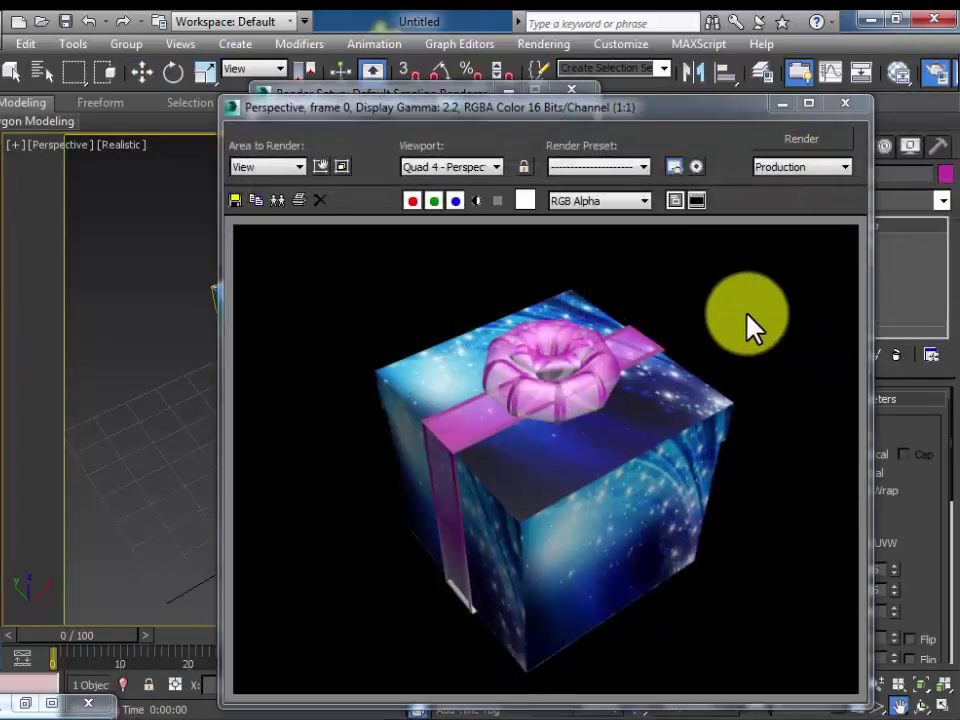
pyautogui.click(846, 104)
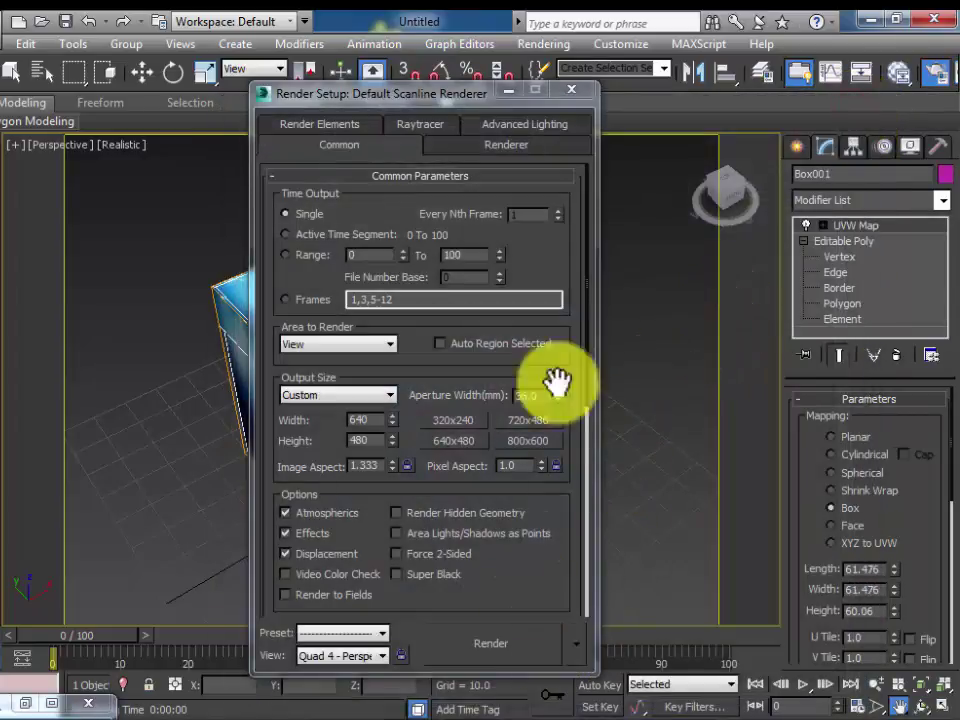
# Render the perspective view of the gift box to check the bow on the lid.
pyautogui.click(571, 89)
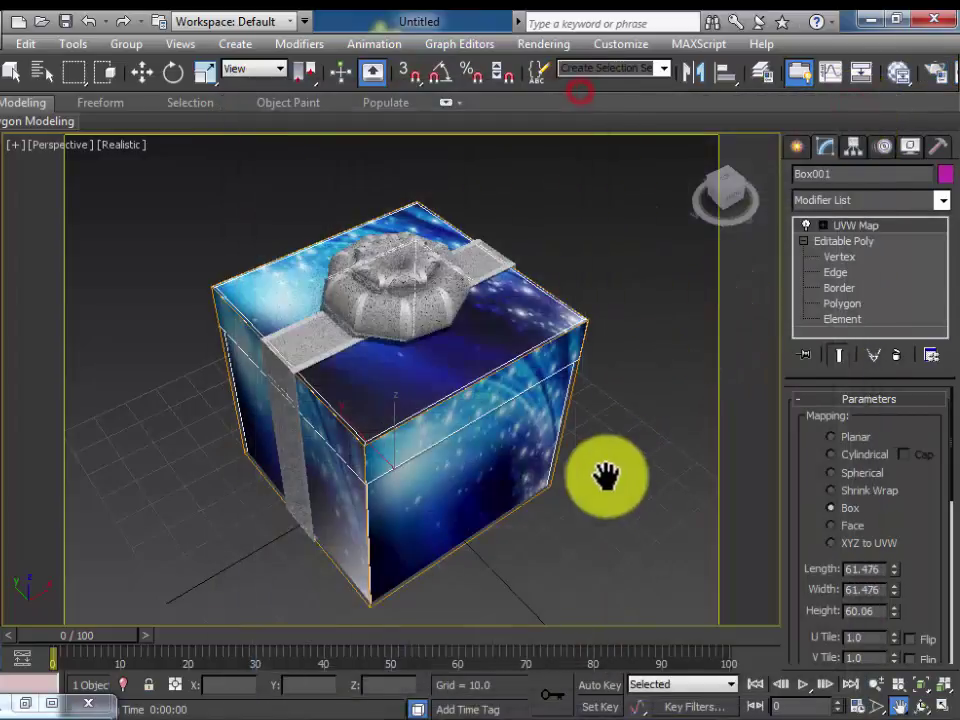
pyautogui.click(924, 706)
pyautogui.moveTo(422, 456); pyautogui.dragTo(420, 448)
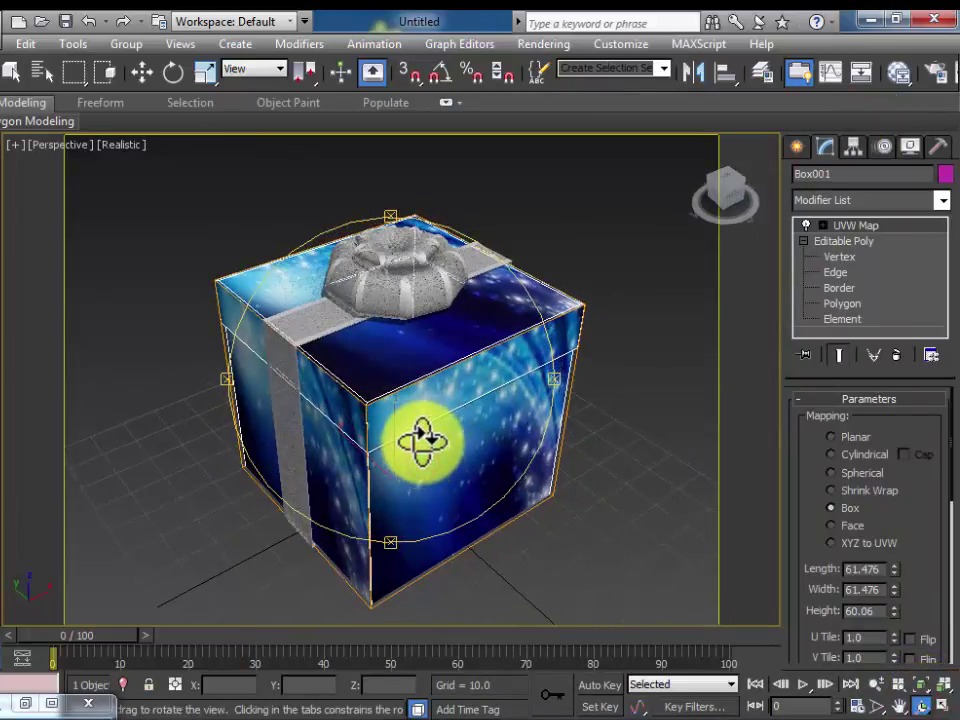
pyautogui.click(874, 686)
pyautogui.moveTo(531, 439); pyautogui.dragTo(628, 499)
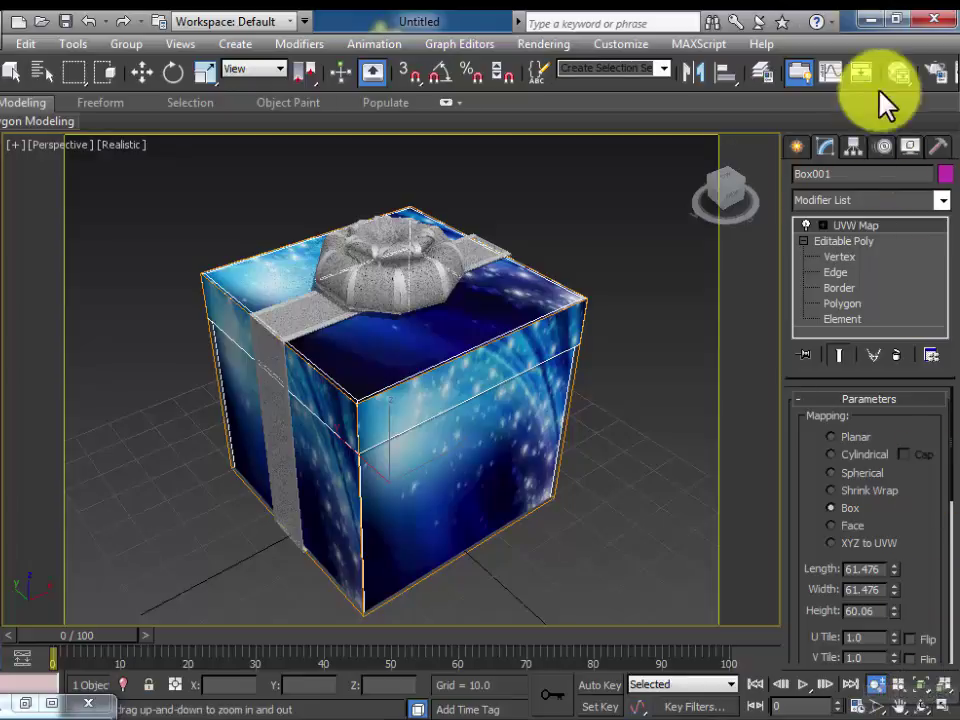
pyautogui.click(938, 76)
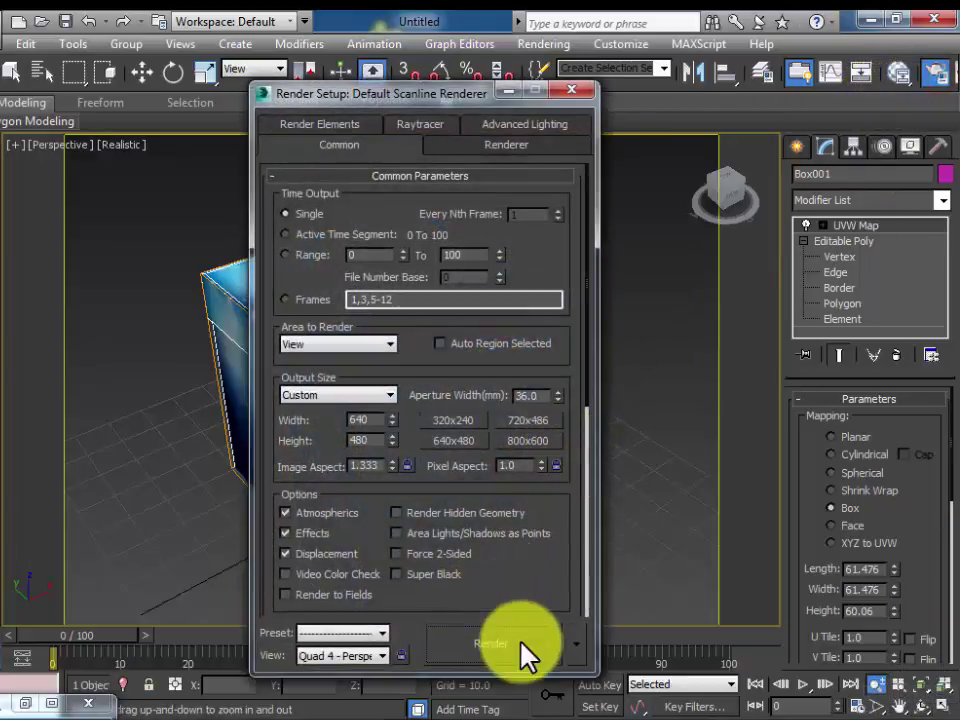
pyautogui.click(526, 655)
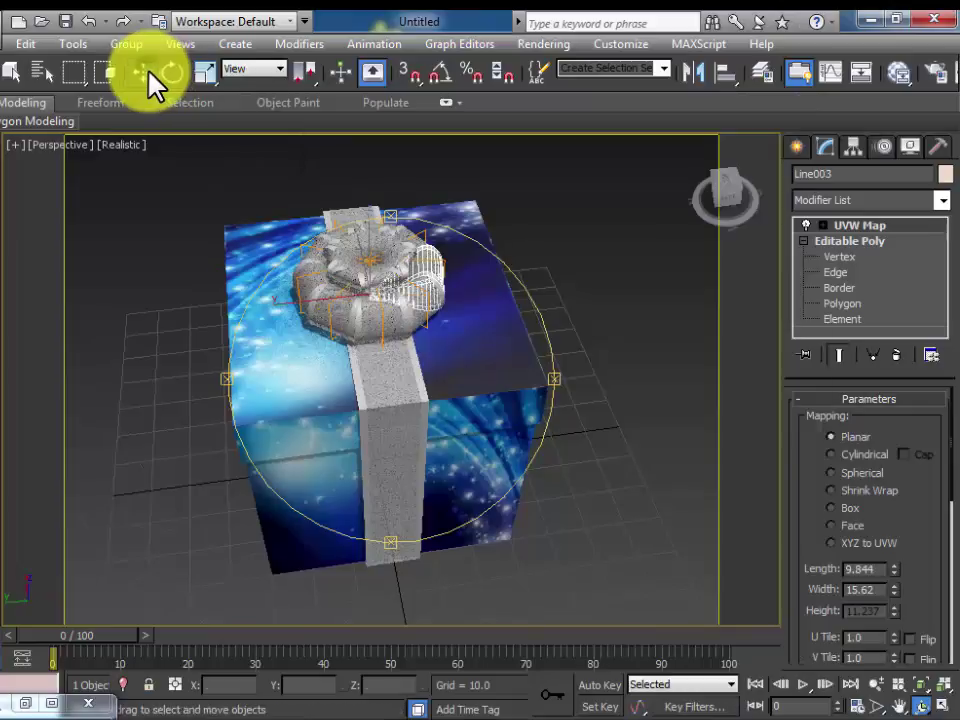
# Stretch the outer bow loops outward along their local X axis, scaling the first one to about 129 percent.
pyautogui.rightClick(141, 71)
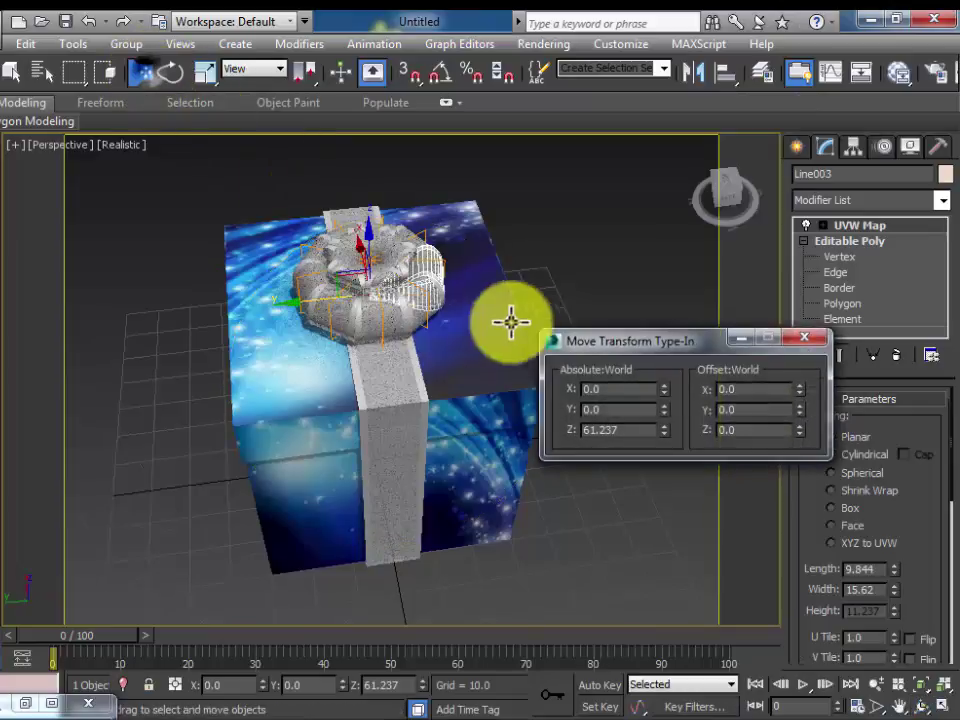
pyautogui.click(818, 336)
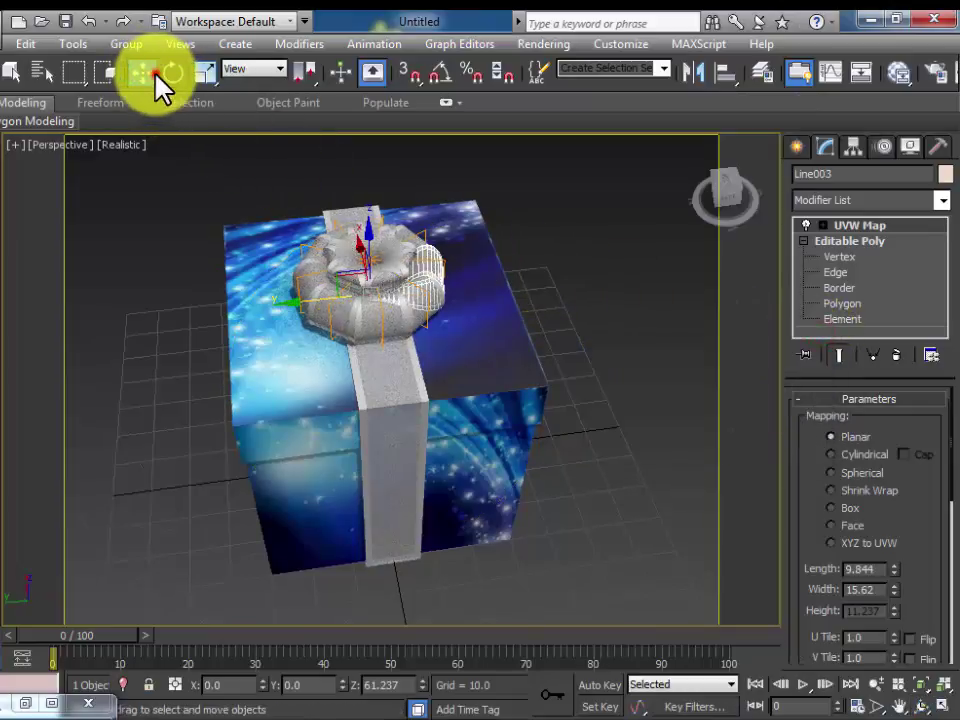
pyautogui.click(205, 72)
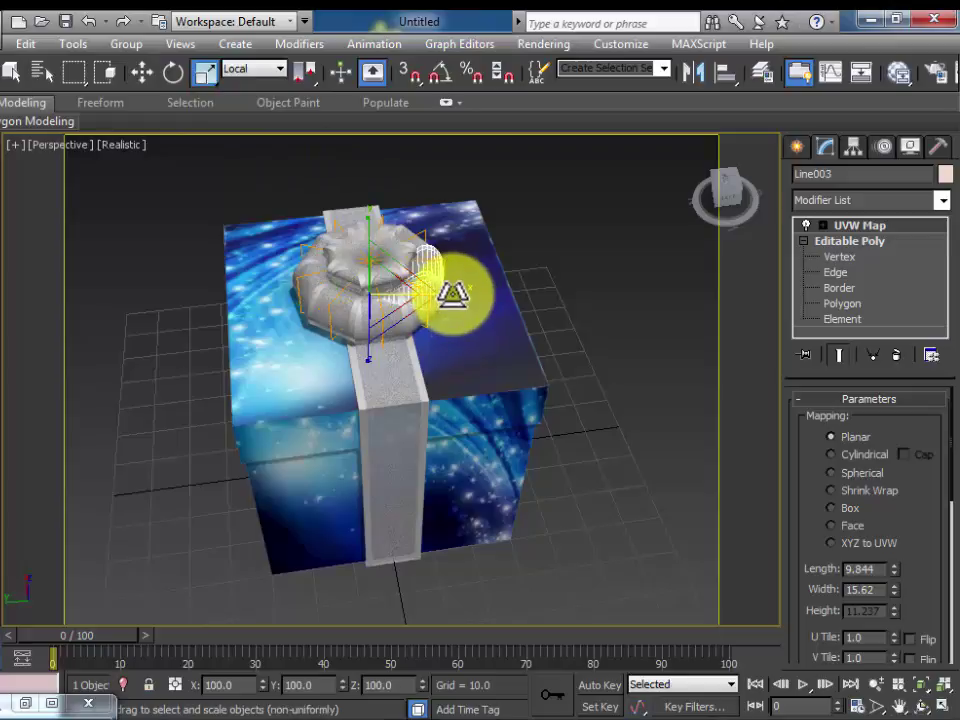
pyautogui.moveTo(453, 295); pyautogui.dragTo(473, 299)
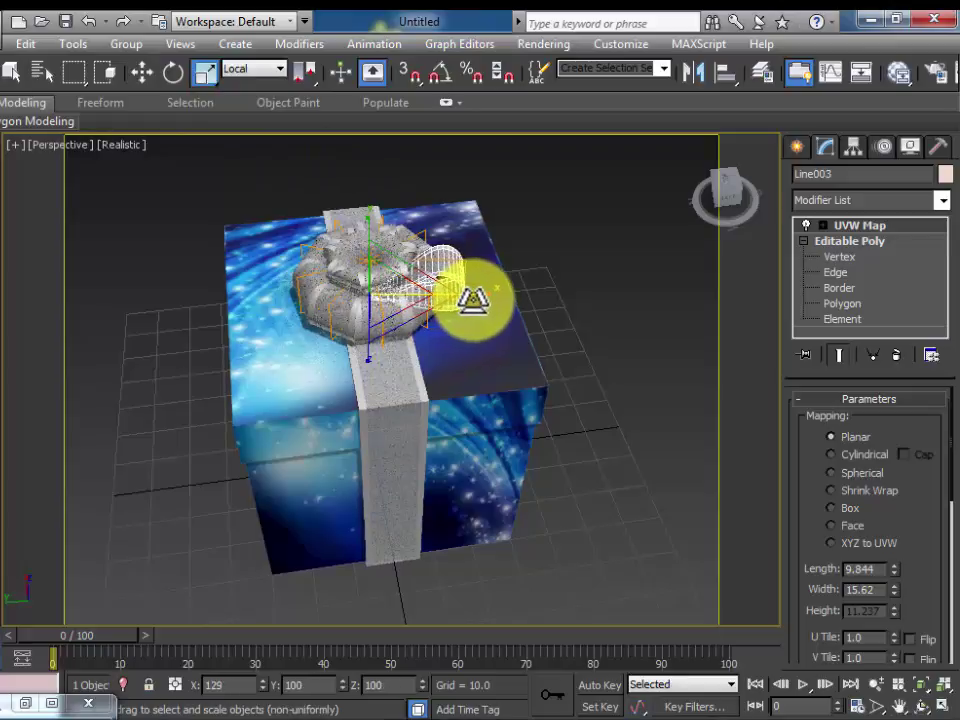
pyautogui.click(315, 270)
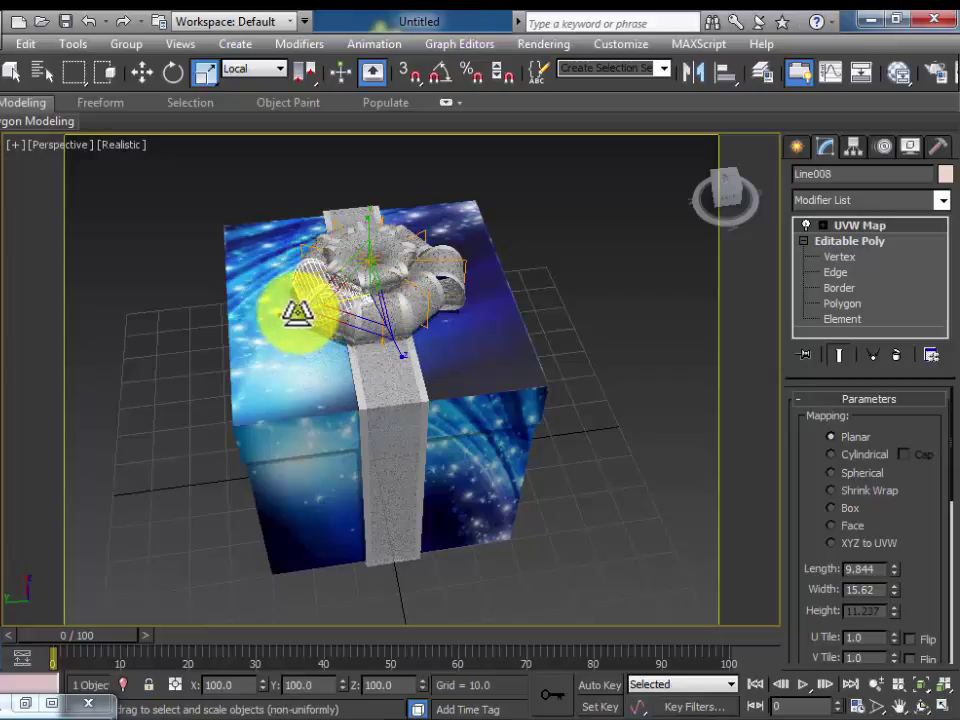
pyautogui.moveTo(298, 312); pyautogui.dragTo(279, 321)
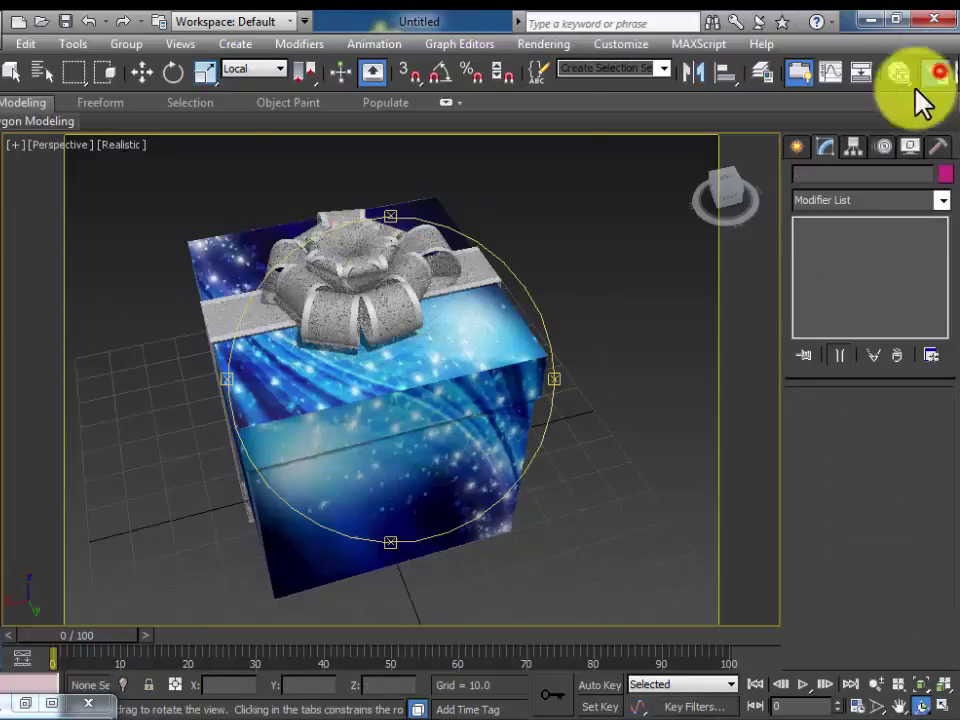
# Render the perspective view to check the widened outer loops of the bow, and close the rendered image.
pyautogui.click(935, 71)
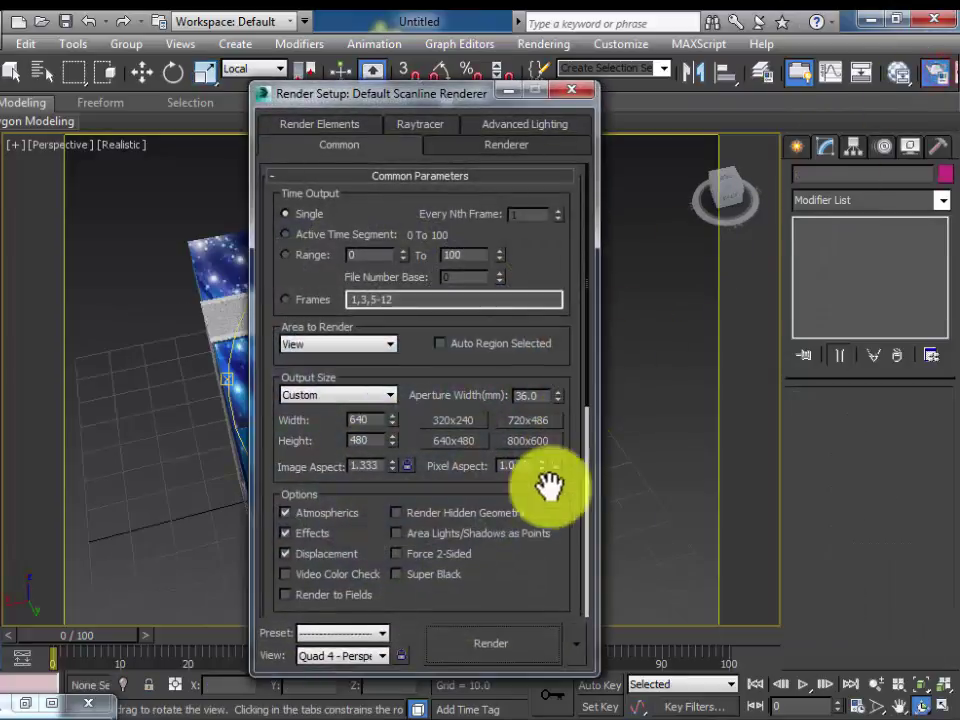
pyautogui.click(514, 643)
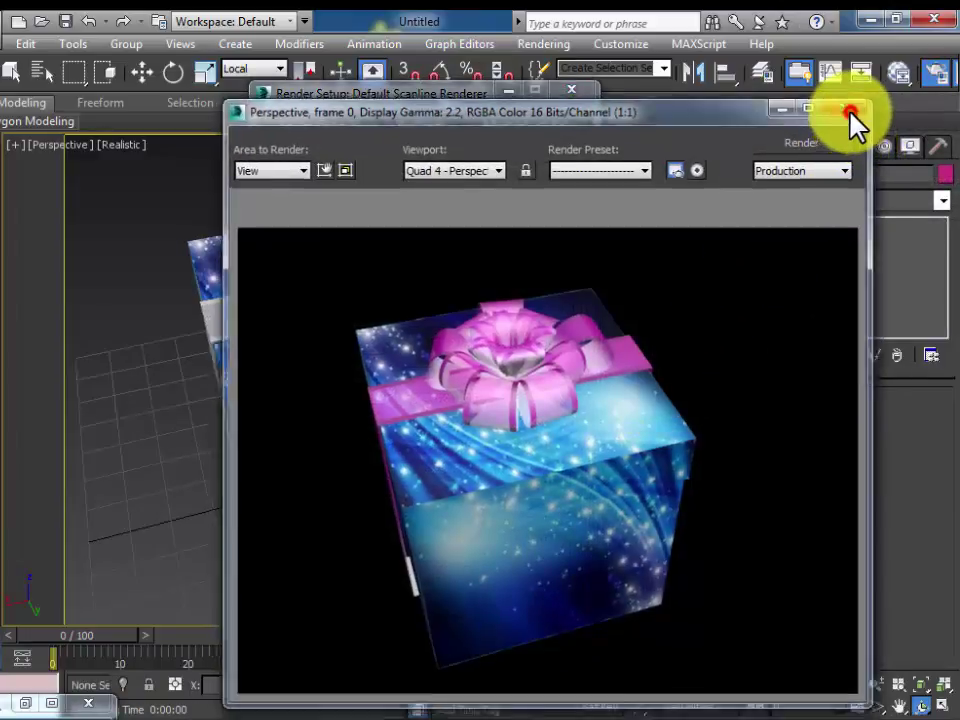
pyautogui.click(847, 105)
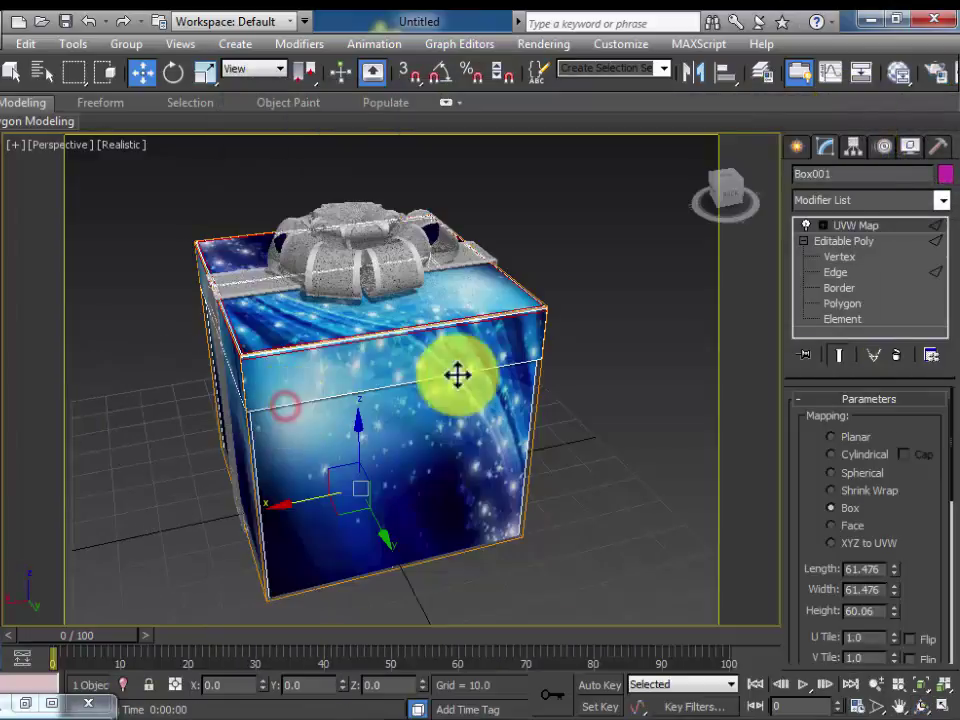
# Select the full edge loop around the lower rim of the box's lid.
pyautogui.click(838, 273)
pyautogui.click(416, 383)
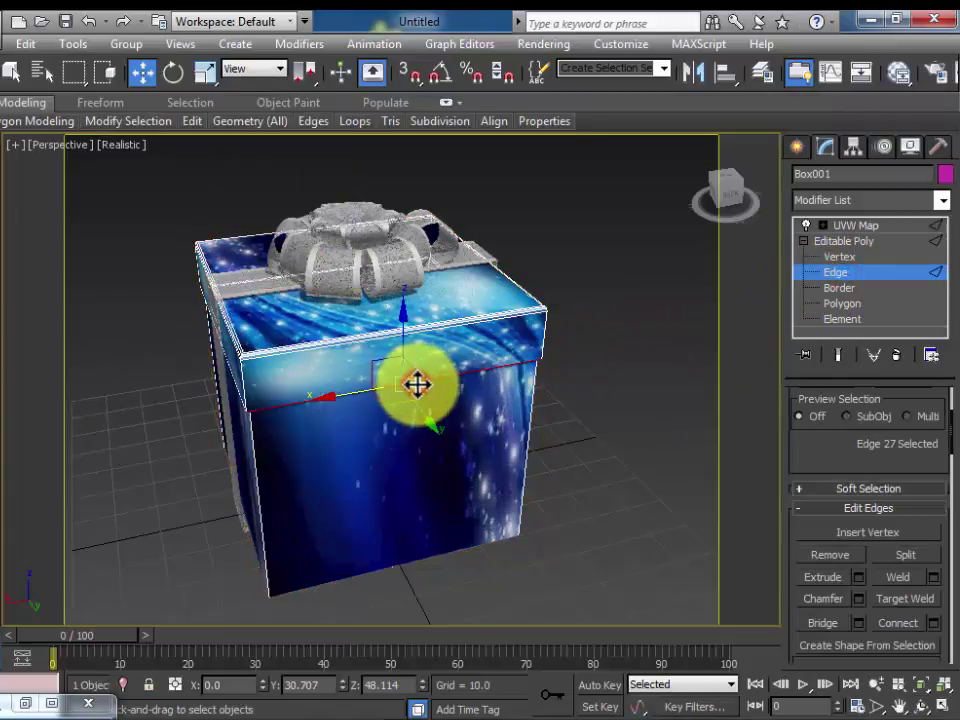
pyautogui.scroll(3, 416, 383)
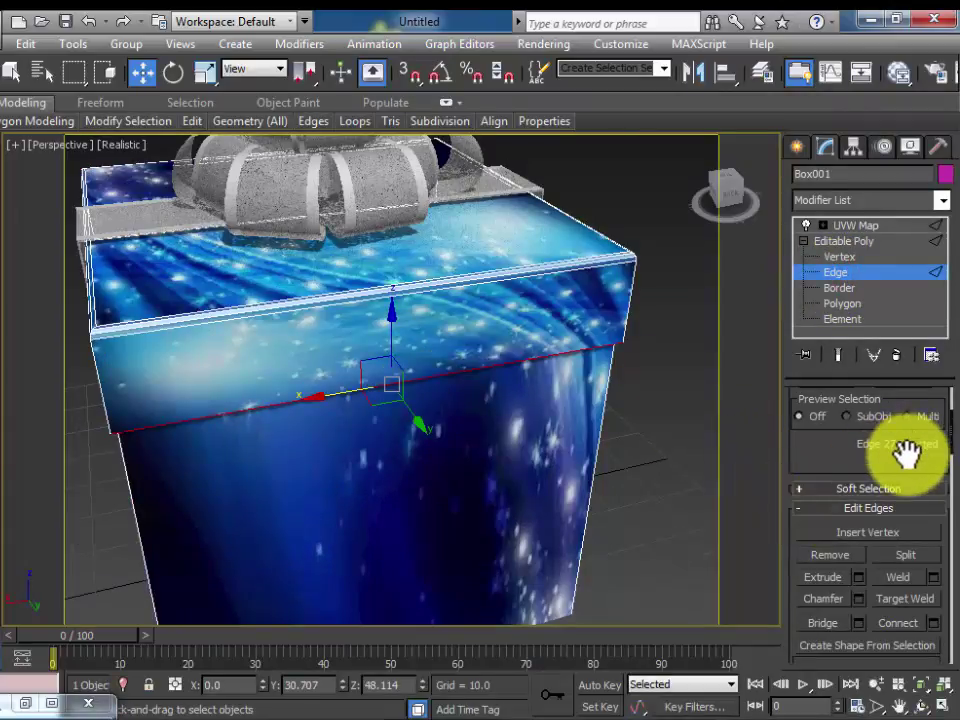
pyautogui.moveTo(906, 452); pyautogui.dragTo(938, 578)
pyautogui.click(913, 515)
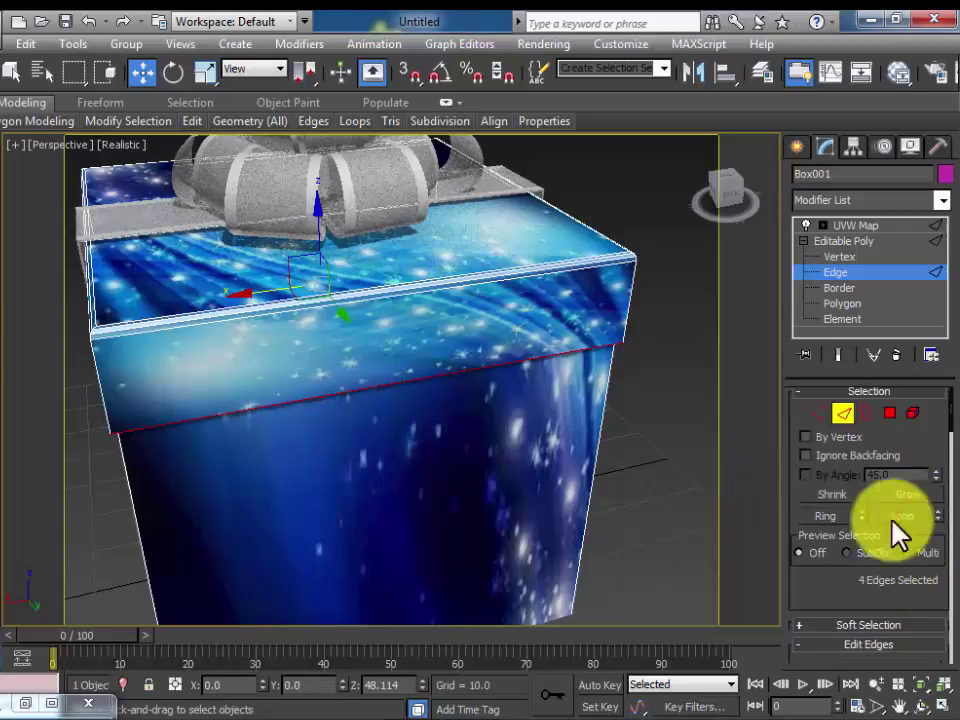
pyautogui.hotkey('ctrl', 'r')
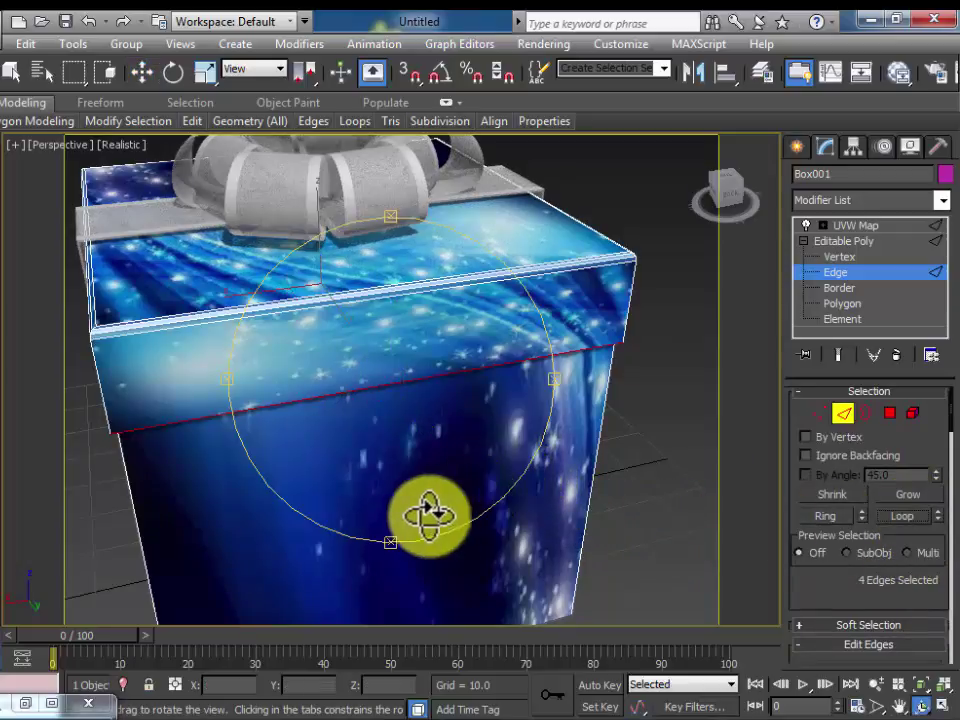
pyautogui.moveTo(429, 514); pyautogui.dragTo(427, 477)
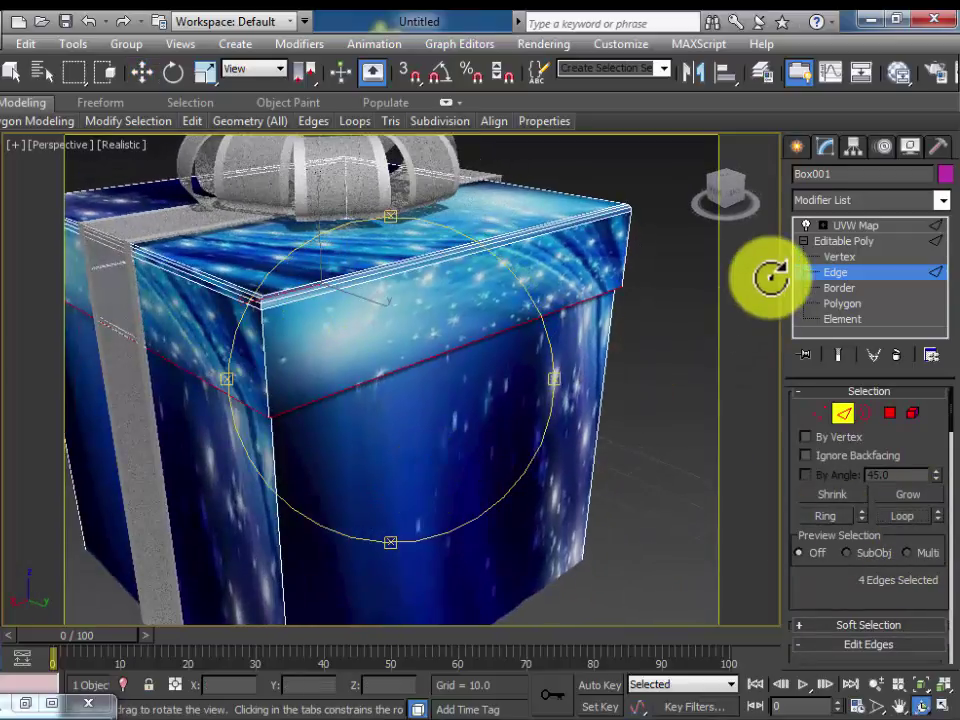
# Chamfer the lid's lower rim edges with an amount of about 0.543.
pyautogui.scroll(-3, 866, 552)
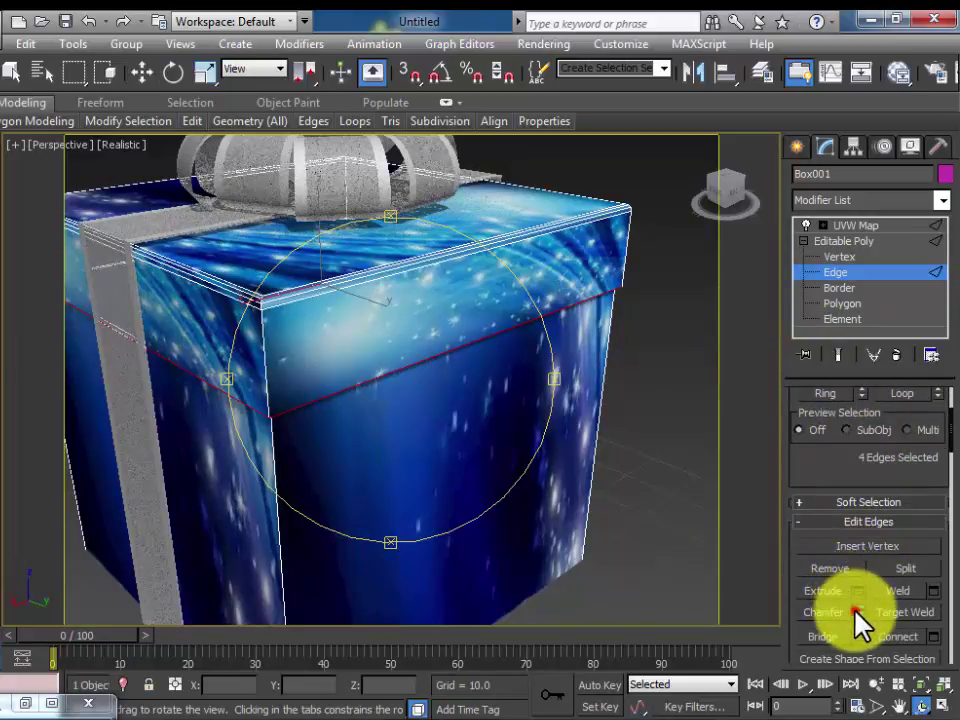
pyautogui.click(857, 612)
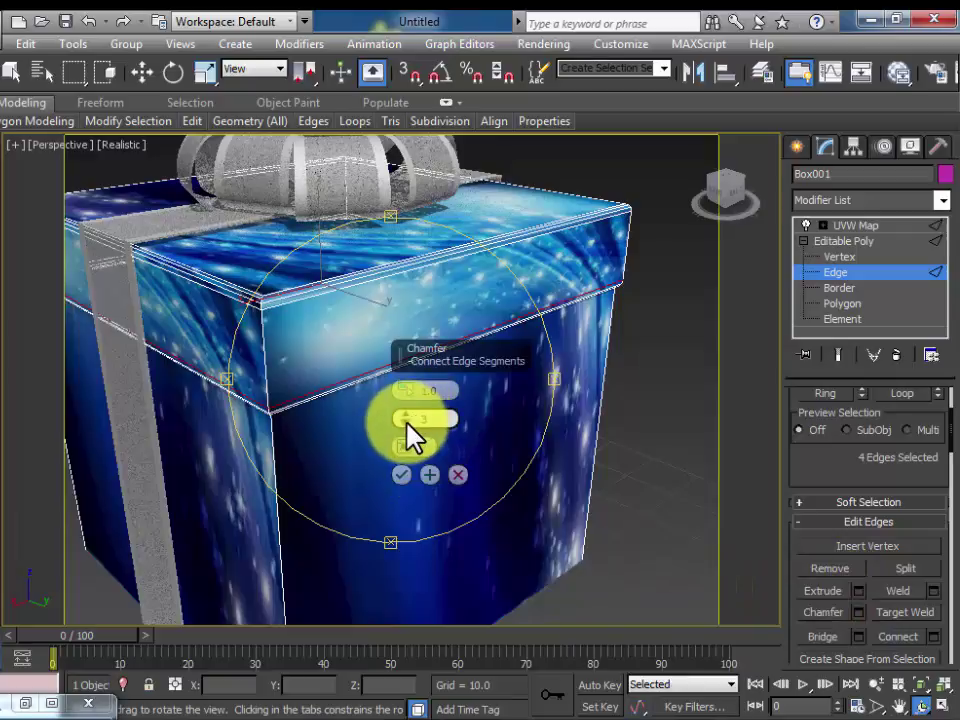
pyautogui.moveTo(406, 390)
pyautogui.mouseDown()
pyautogui.moveTo(409, 403)
pyautogui.moveTo(407, 394)
pyautogui.mouseUp()
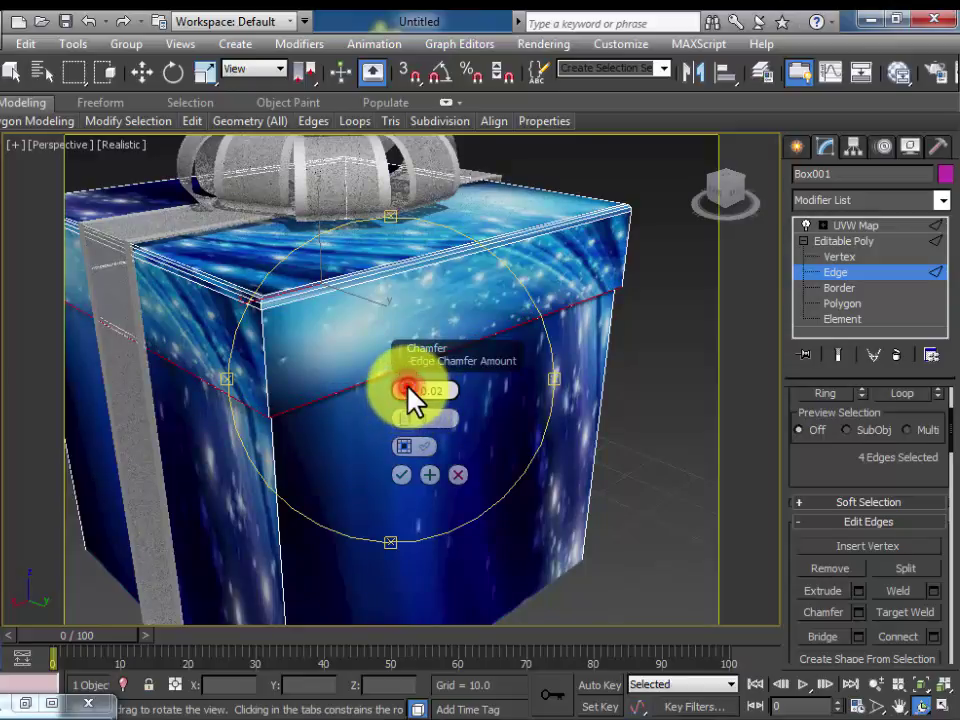
pyautogui.moveTo(407, 390); pyautogui.dragTo(394, 401)
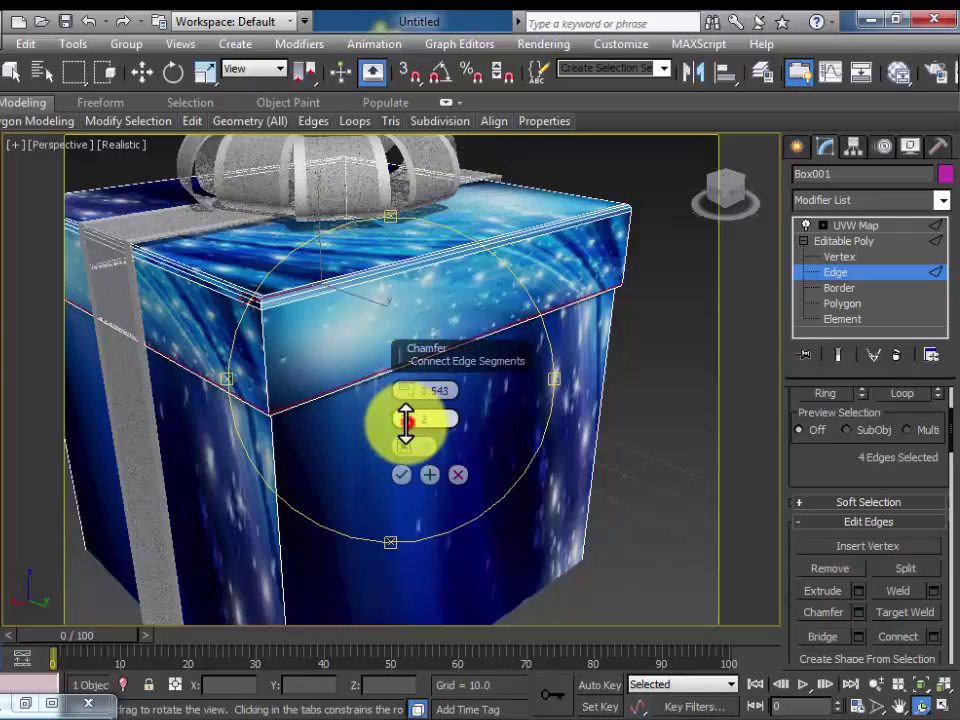
pyautogui.click(401, 474)
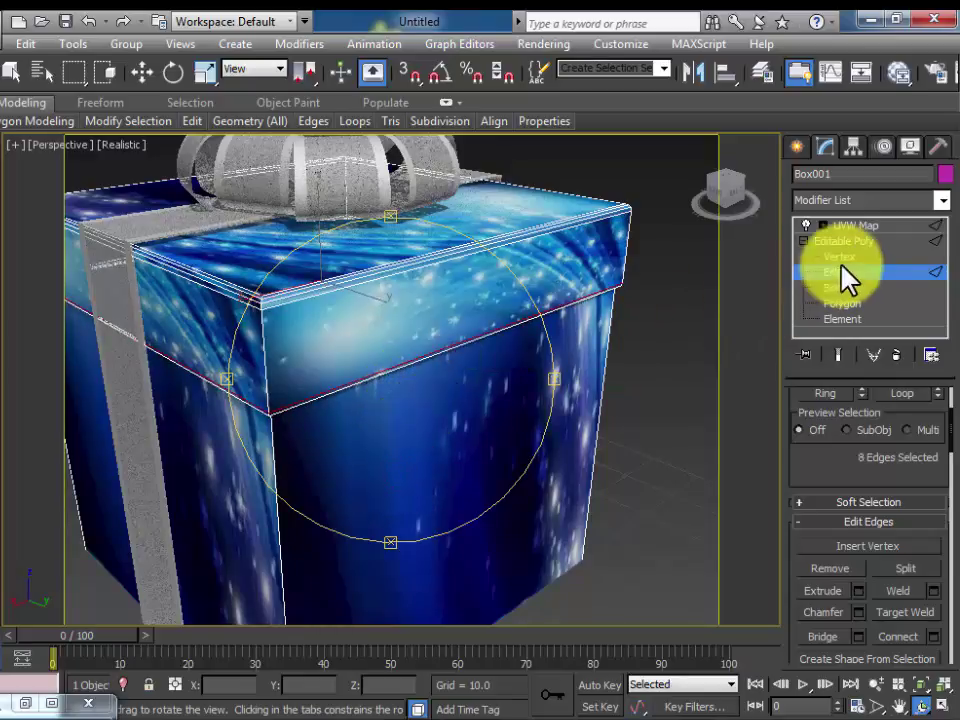
# Return to the box's UVW Map modifier and render the perspective view to check the chamfered lid rim.
pyautogui.click(862, 226)
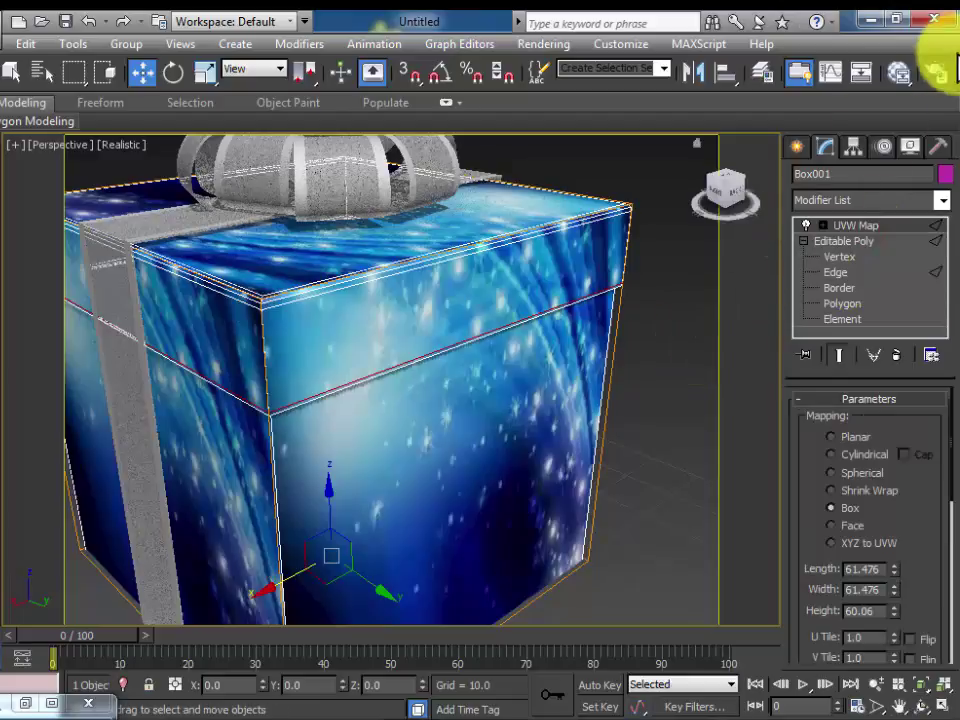
pyautogui.click(936, 72)
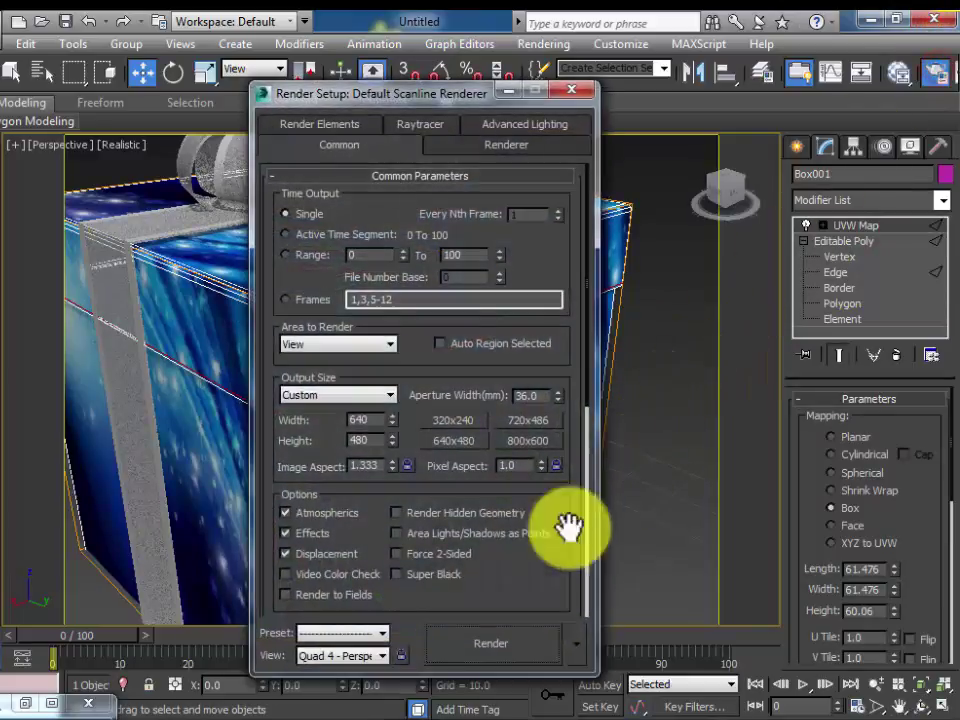
pyautogui.click(512, 645)
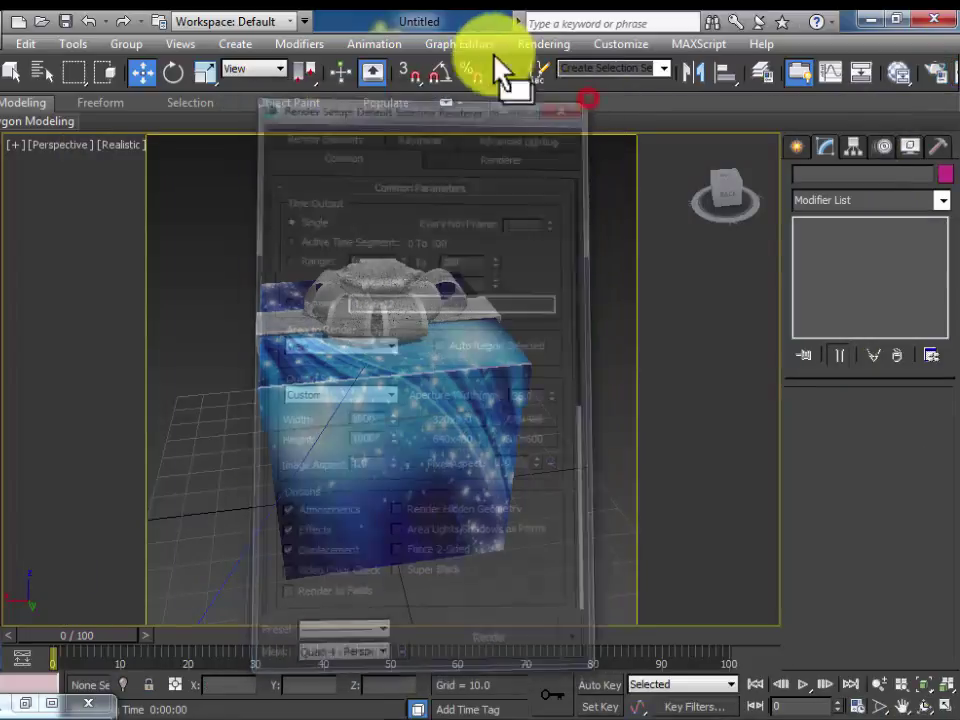
# Assign the bitmap image gfg from the Desktop as the environment background map.
pyautogui.click(543, 44)
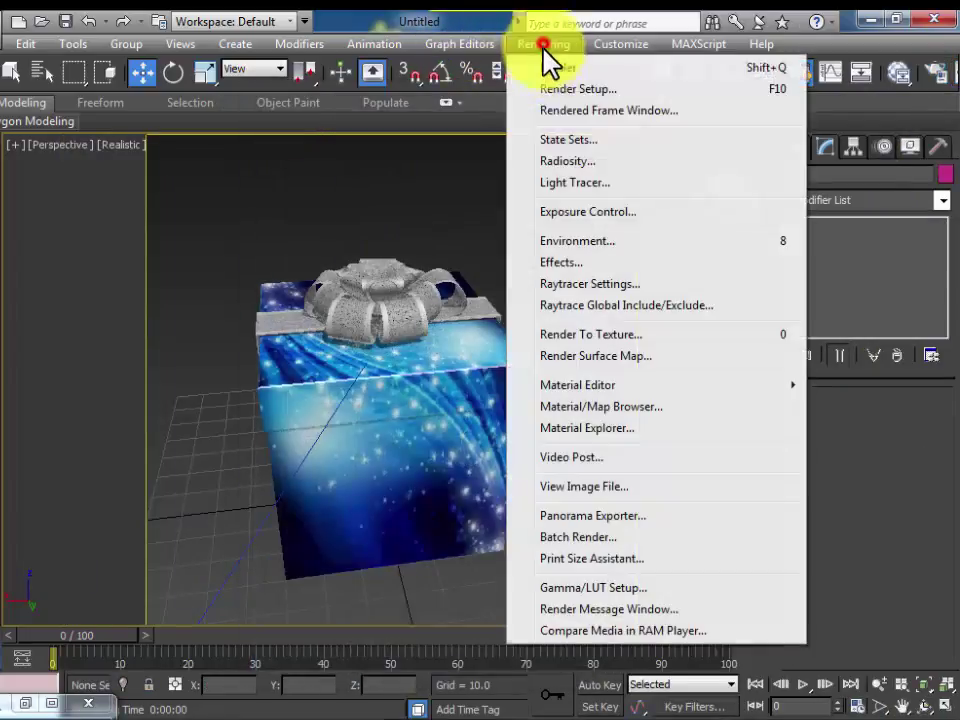
pyautogui.click(590, 241)
pyautogui.click(533, 262)
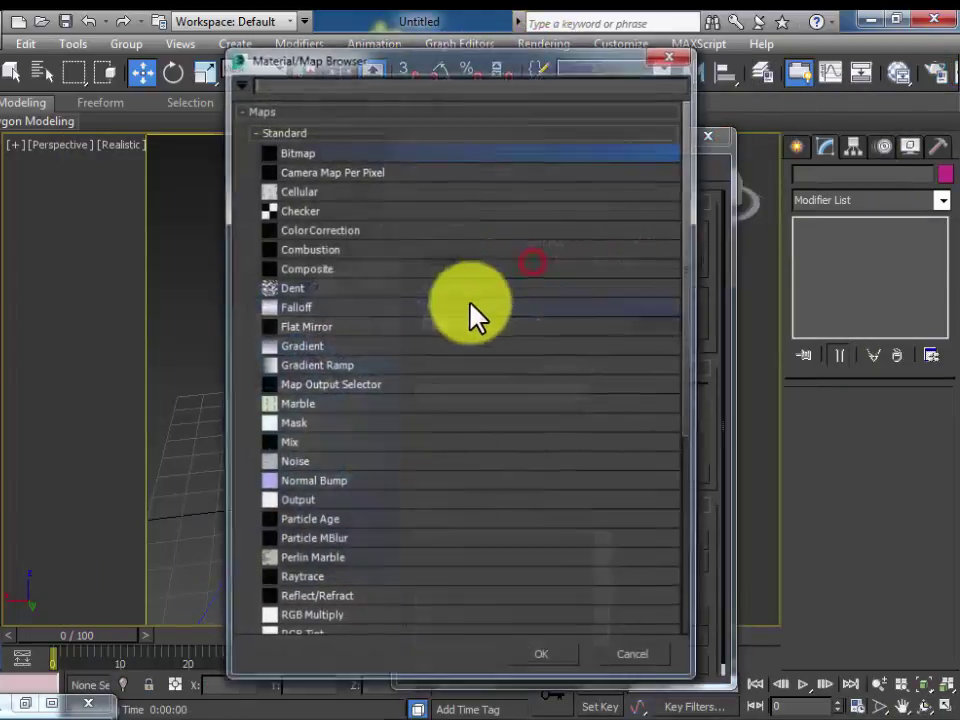
pyautogui.click(297, 152)
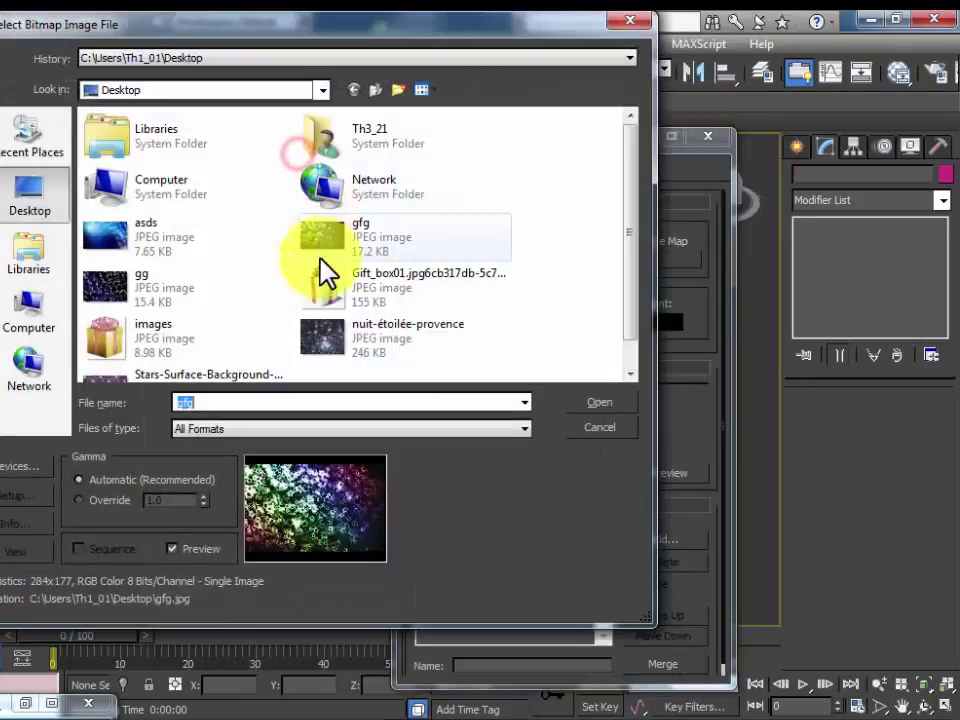
pyautogui.click(355, 332)
pyautogui.click(330, 240)
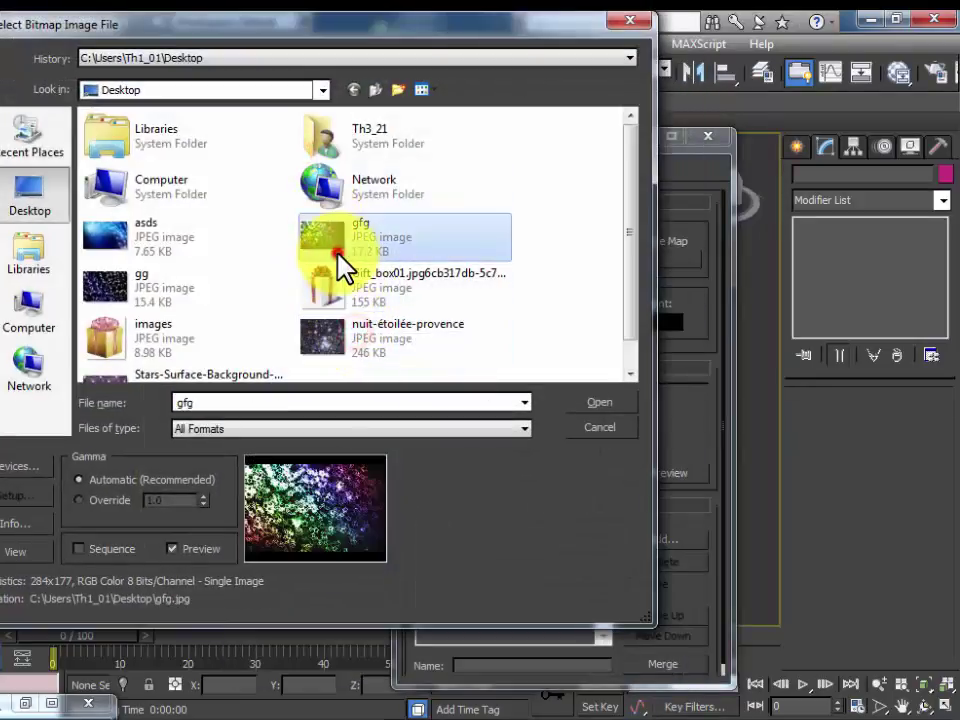
pyautogui.click(131, 291)
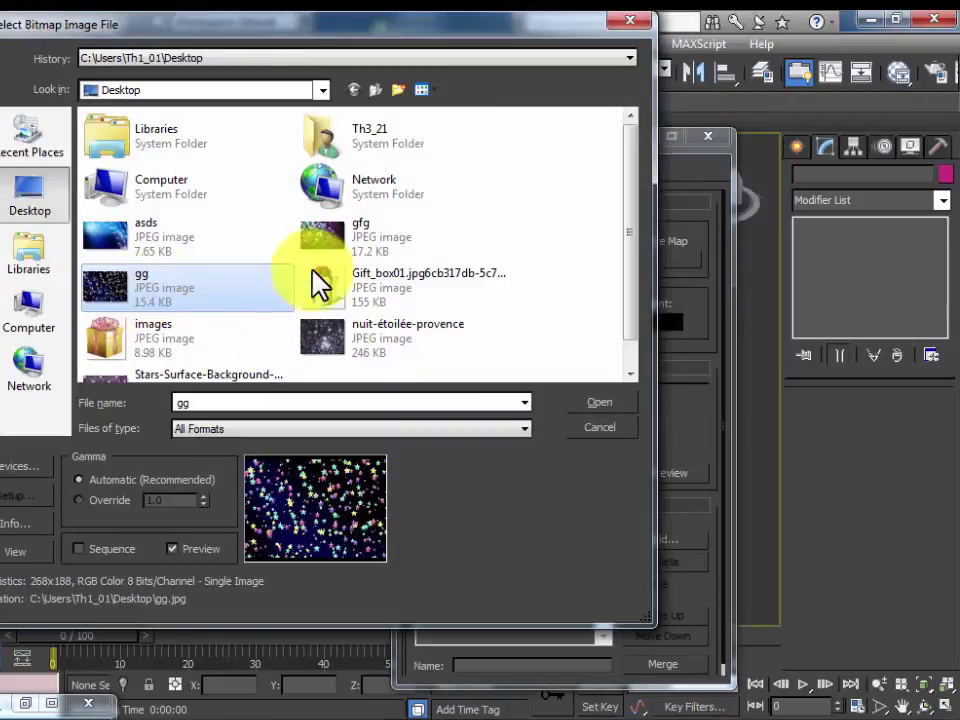
pyautogui.click(360, 245)
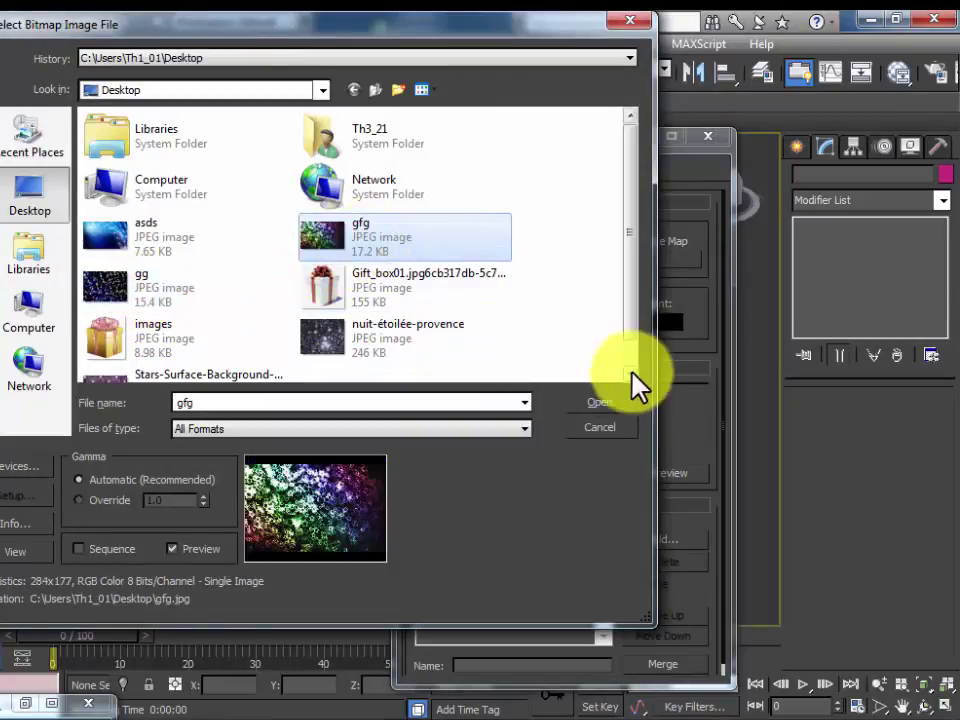
pyautogui.click(620, 404)
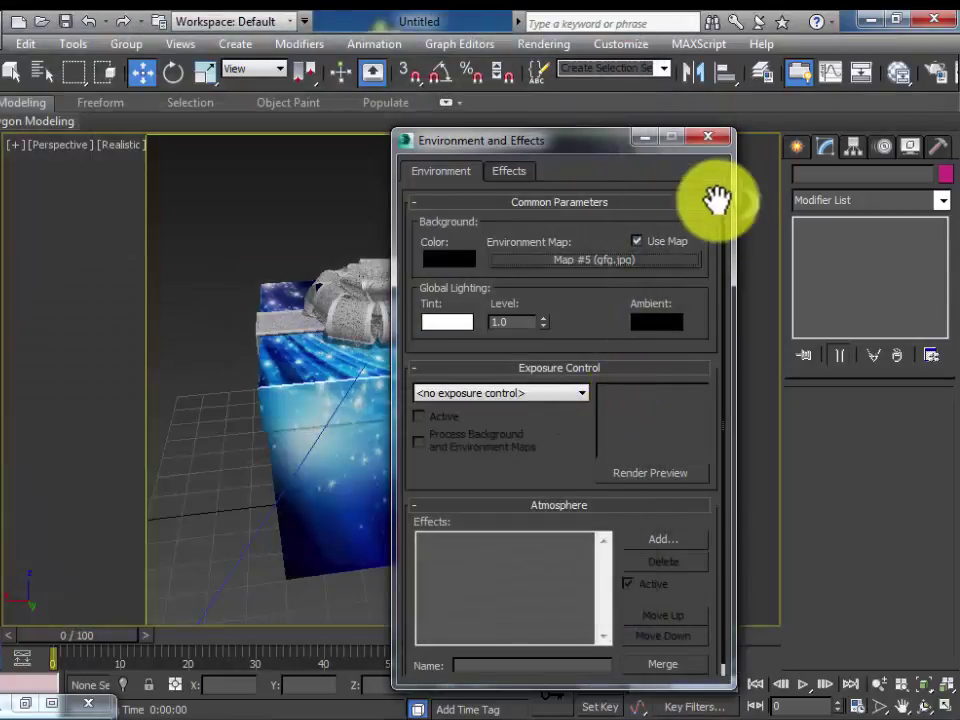
pyautogui.click(708, 137)
# Render the perspective view to check the gift box against the new background, and close the rendered image and render setup.
pyautogui.click(935, 71)
pyautogui.click(525, 636)
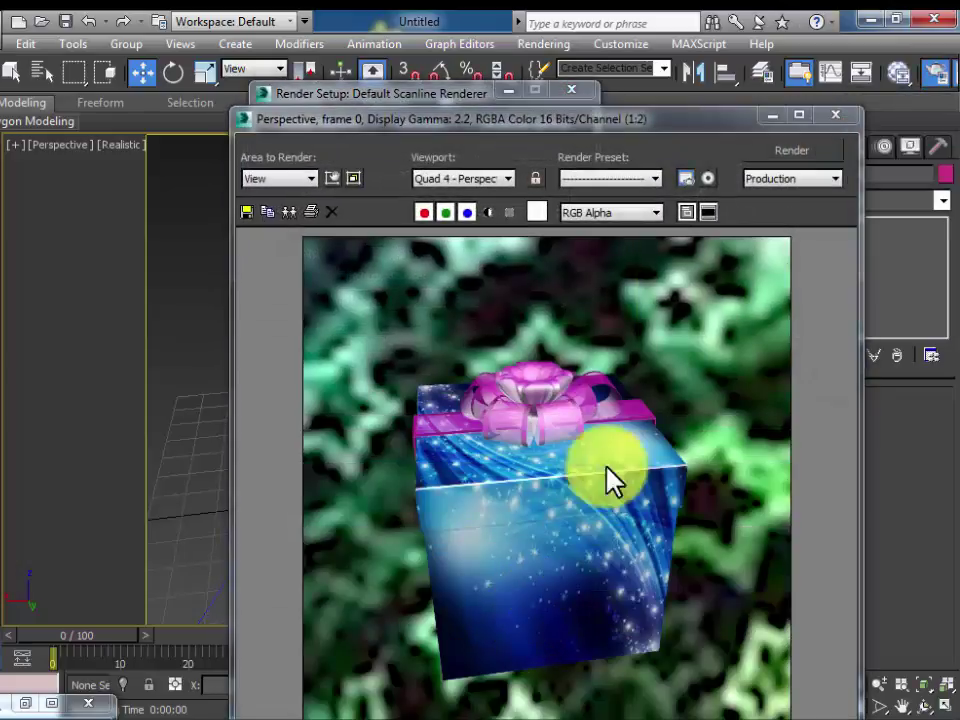
pyautogui.click(843, 116)
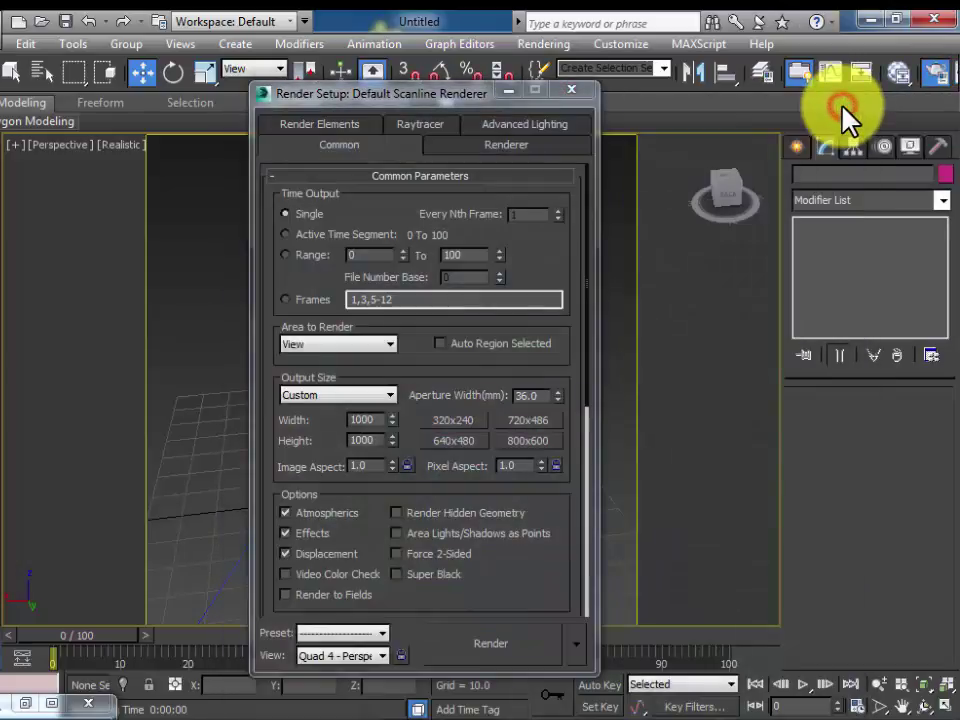
pyautogui.click(583, 96)
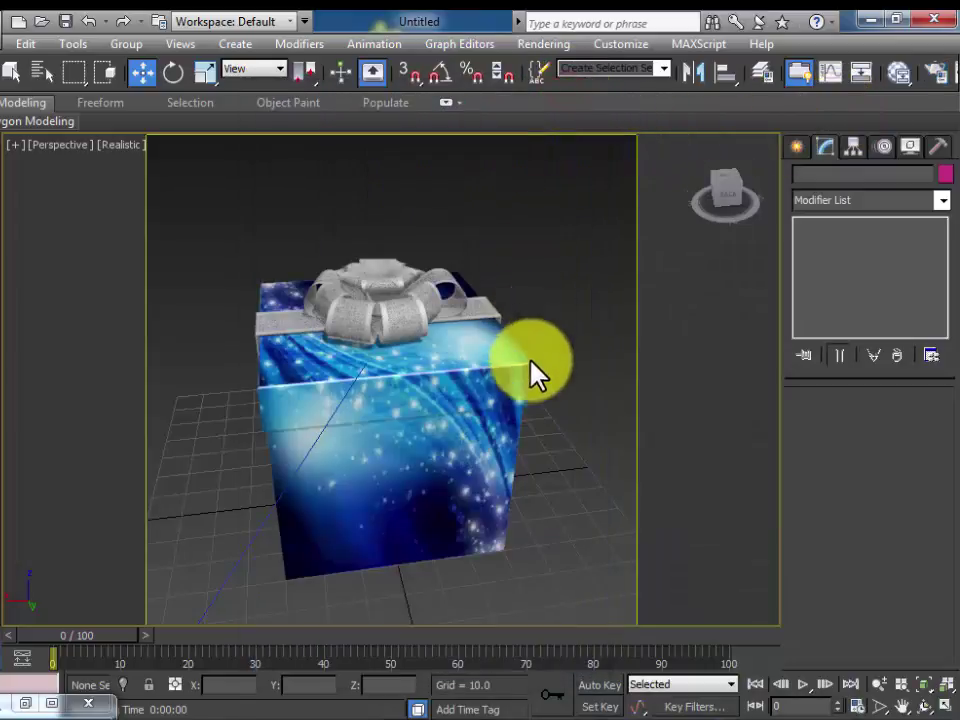